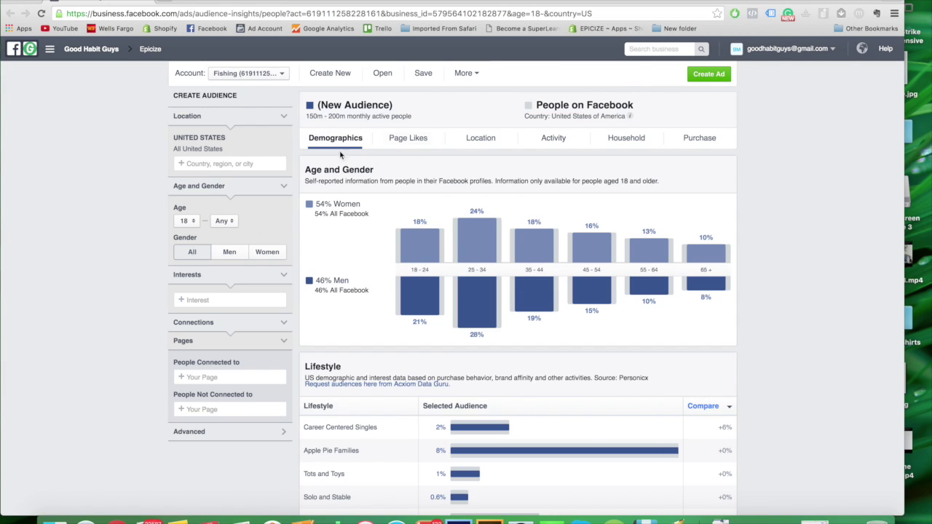
- Review the unfiltered United States audience's size and page likes, and return to its demographics
click(200, 300)
click(166, 304)
drag(357, 116, 323, 119)
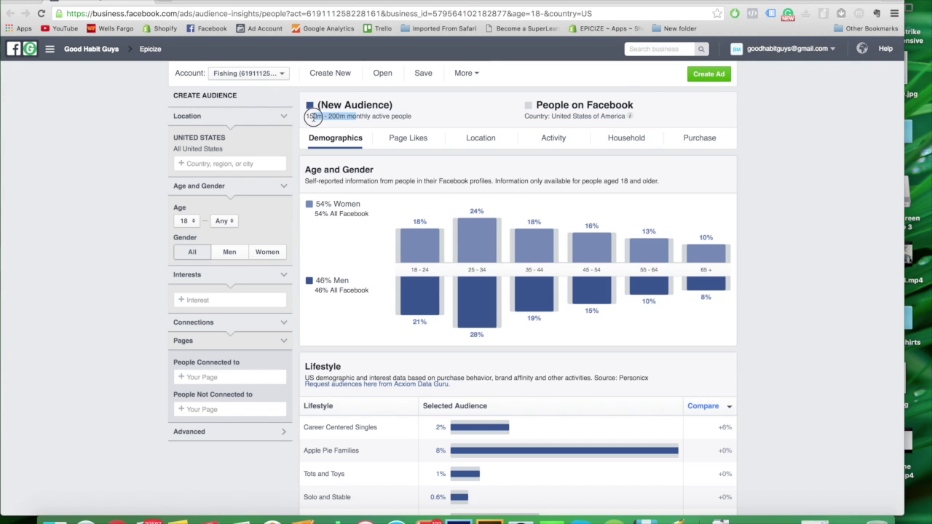
click(393, 138)
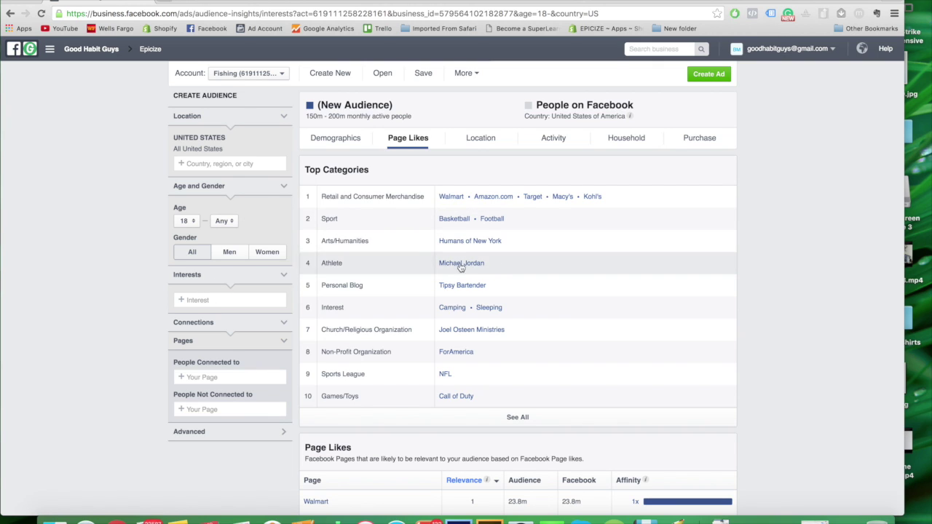
click(351, 136)
- Add Harry Potter as an interest for the new audience
click(225, 301)
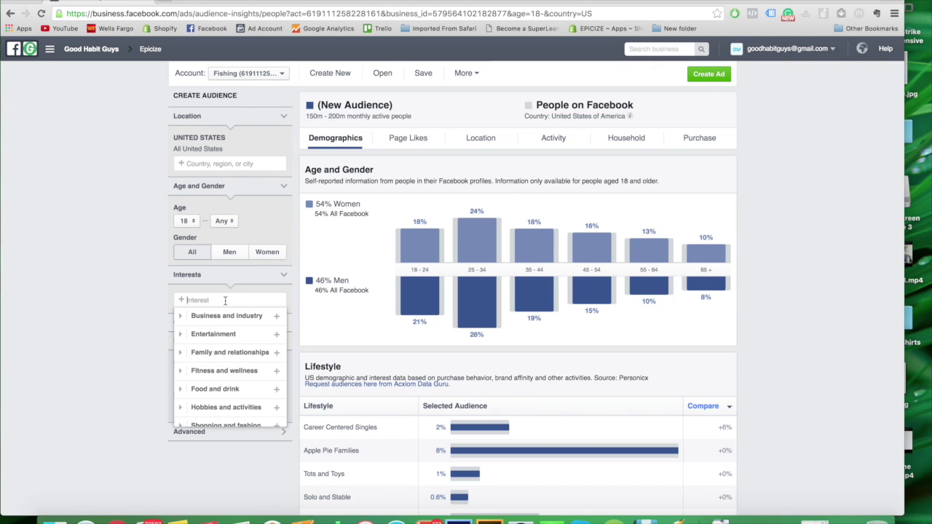
text(Harry Potter)
click(219, 316)
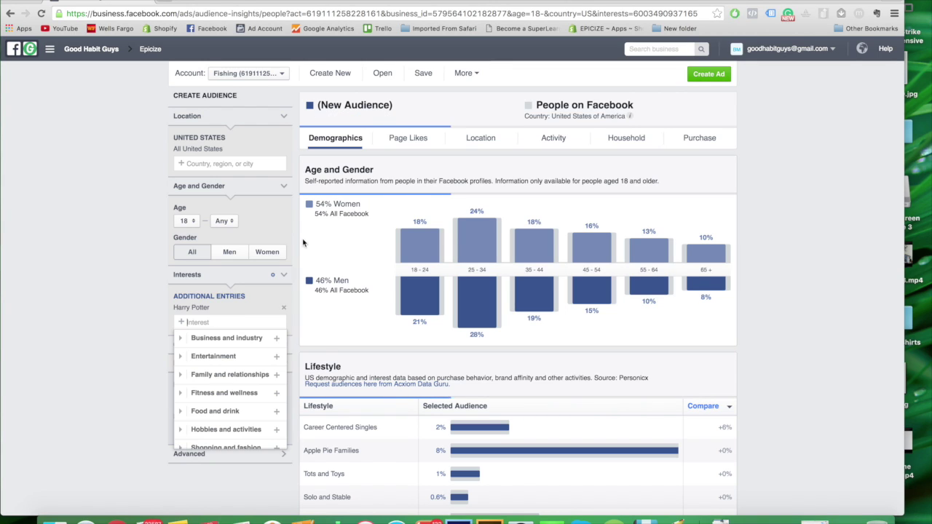
- Examine the Harry Potter audience's monthly active people and its age and gender breakdown
drag(224, 307, 166, 313)
click(164, 316)
click(158, 314)
drag(346, 115, 309, 116)
click(325, 115)
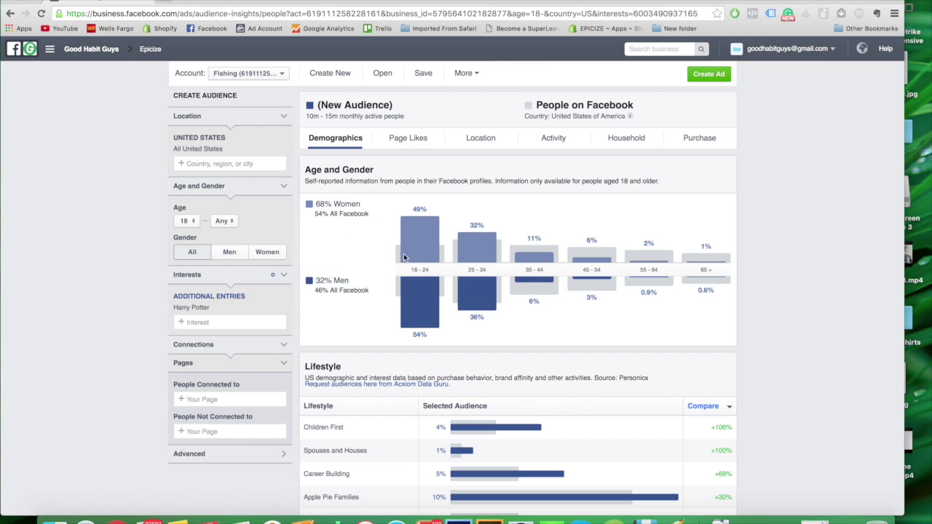
mouse_move(414, 276)
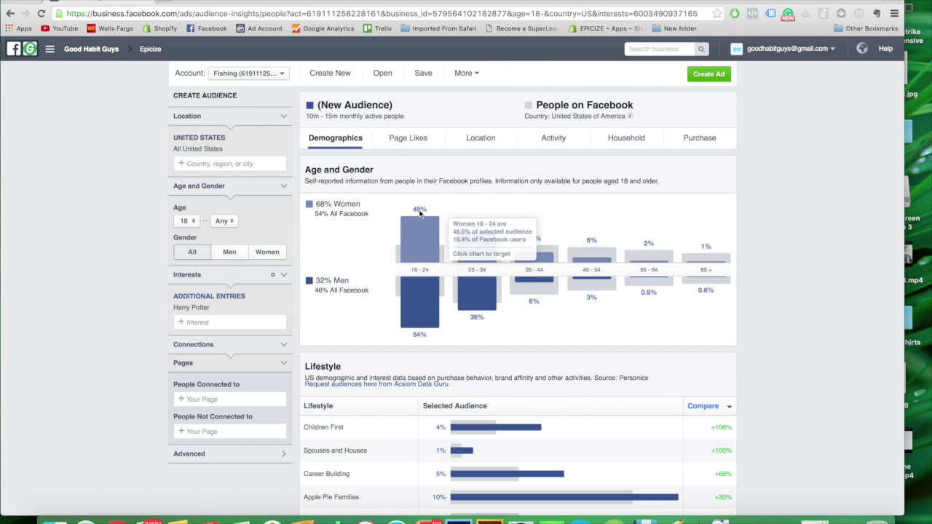
mouse_move(425, 330)
mouse_move(420, 254)
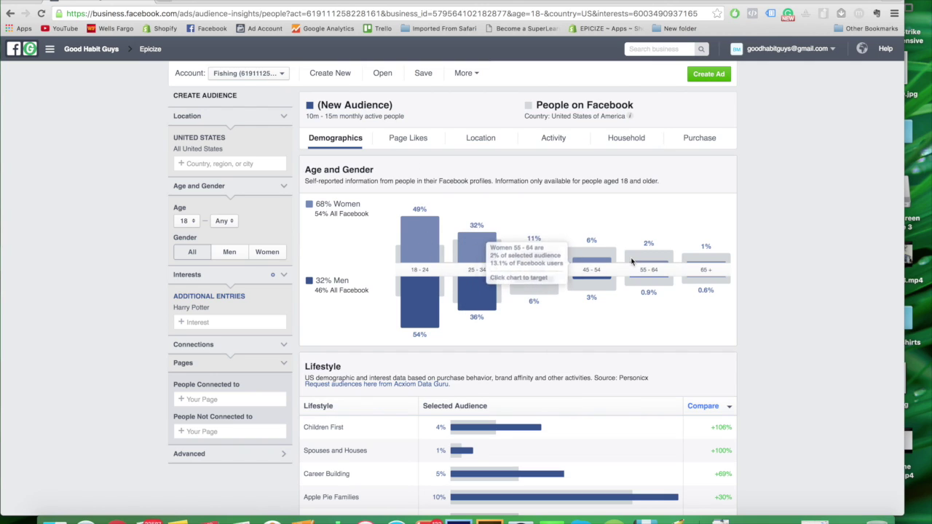
- Examine the top page-like categories for the Harry Potter audience and compare them with the interest and audience size
click(412, 139)
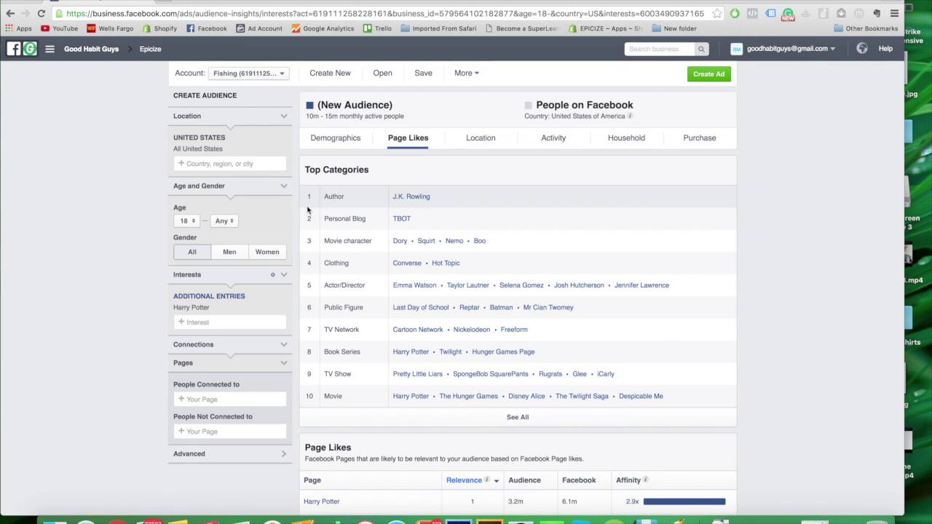
drag(217, 310, 192, 311)
click(195, 311)
click(437, 197)
click(404, 222)
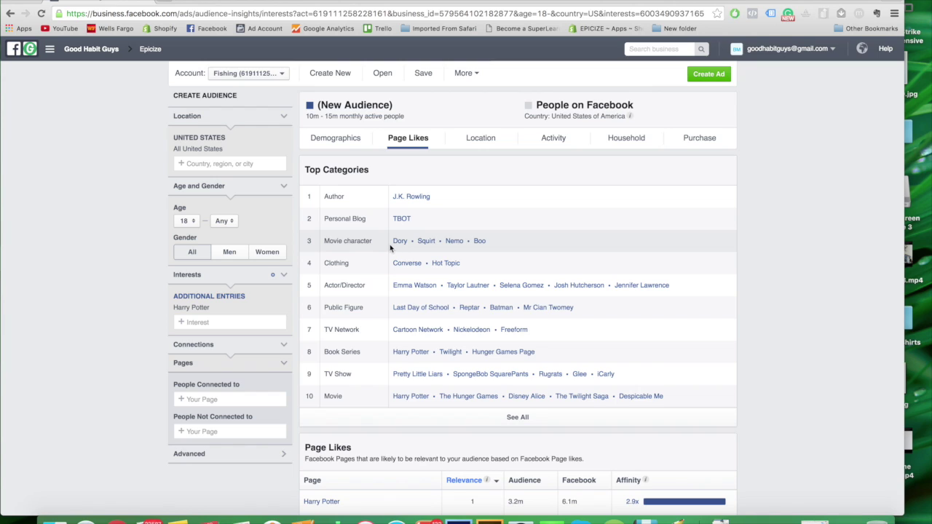
scroll(499, 226, down, 1)
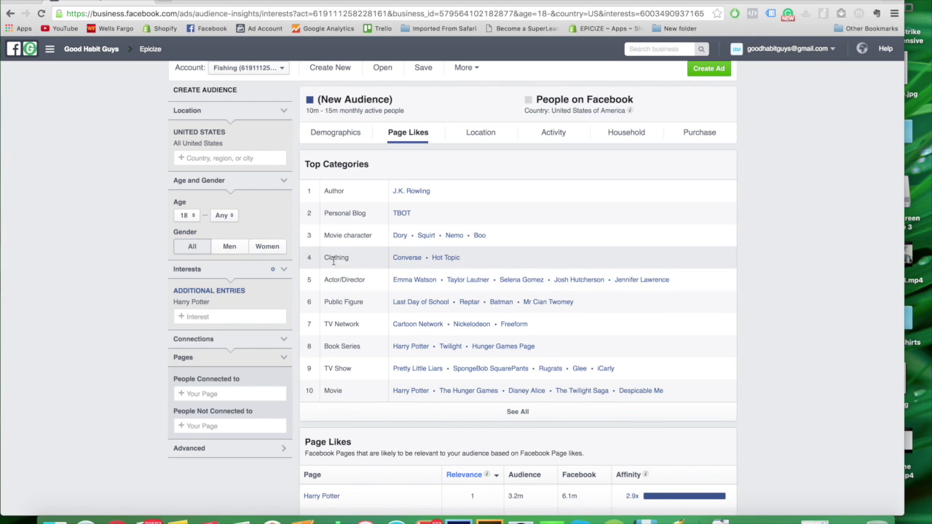
drag(227, 304, 179, 302)
click(192, 305)
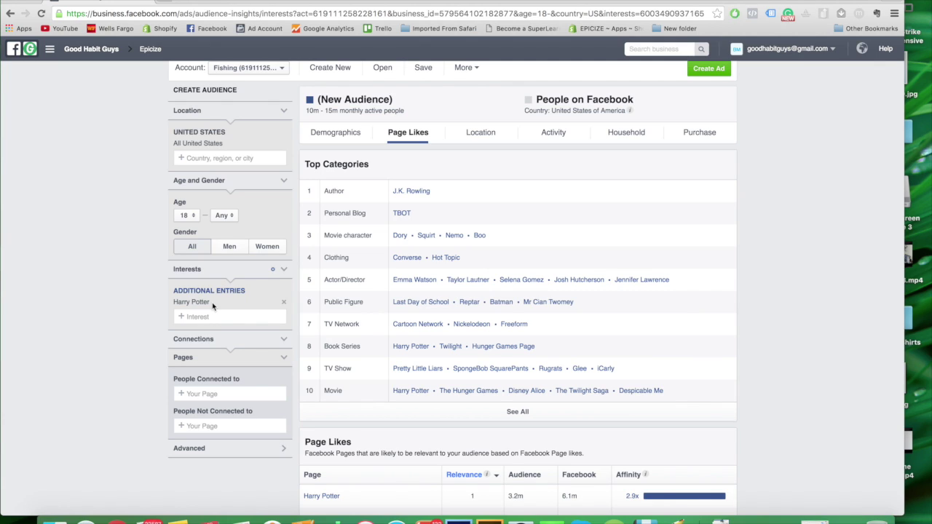
drag(337, 112, 303, 112)
click(317, 112)
click(318, 112)
- Return to the audience's demographics and remove the Harry Potter interest
click(335, 132)
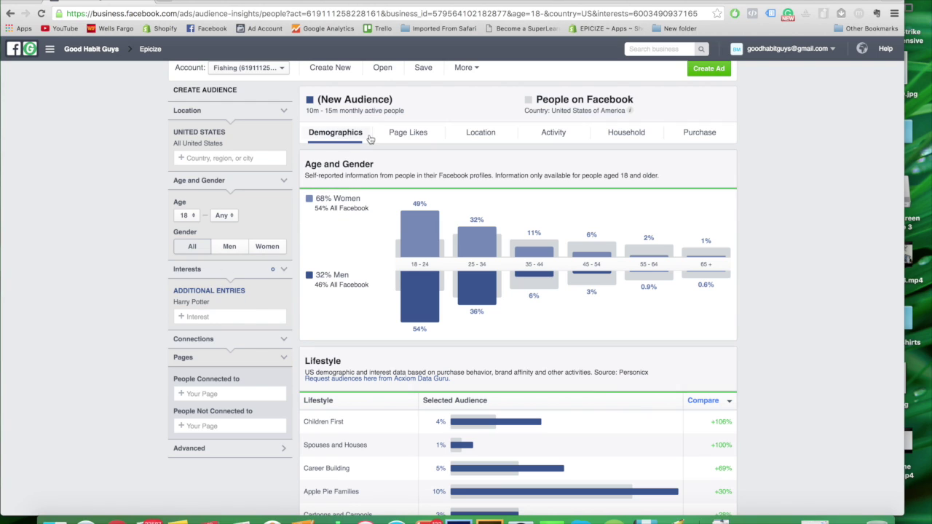
click(219, 159)
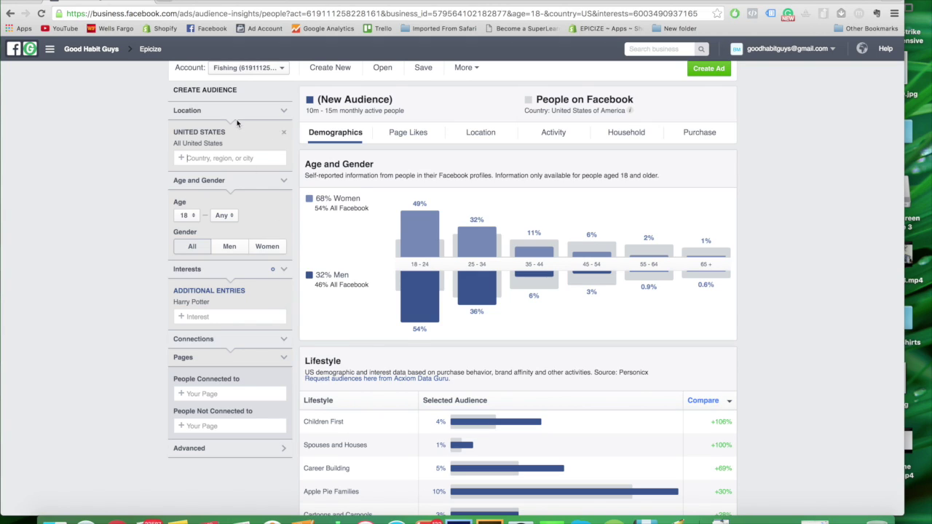
click(284, 303)
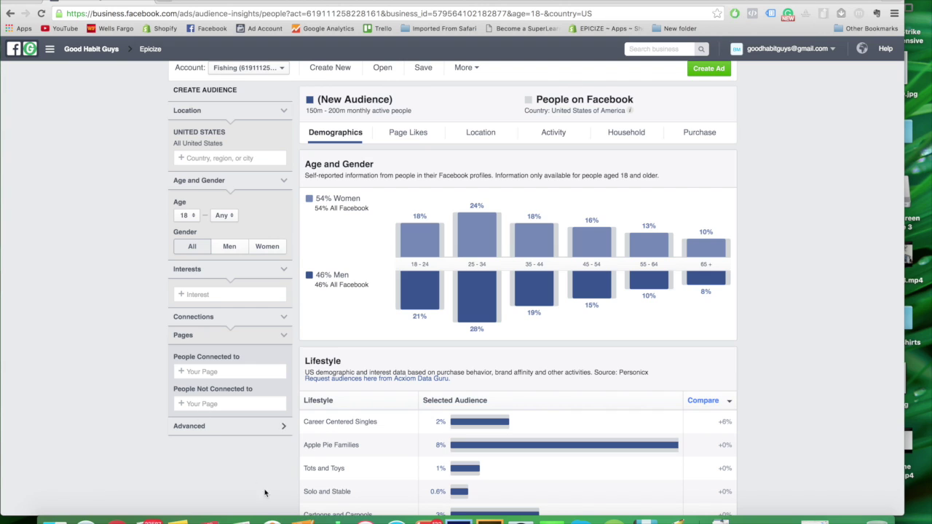
- Switch to the untitled Numbers spreadsheet and reposition its window so the audience filters remain in view
click(291, 503)
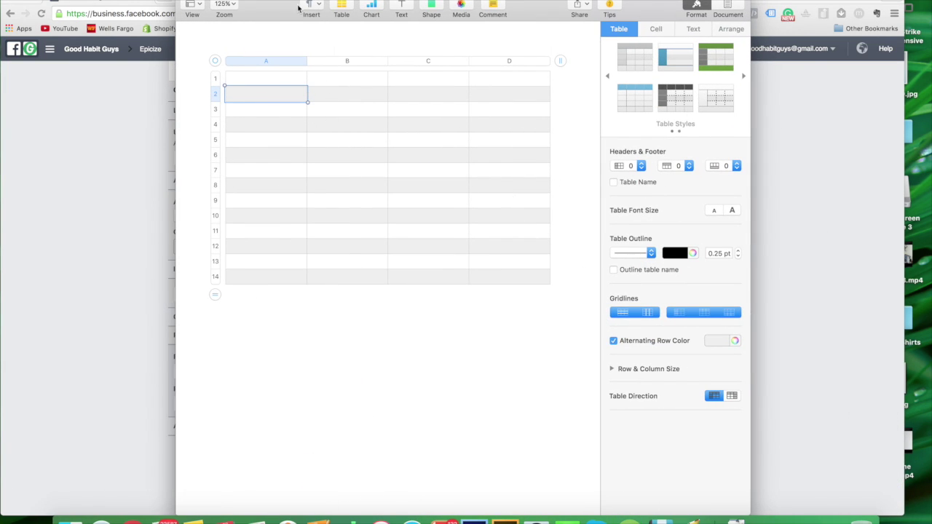
drag(284, 5, 284, 61)
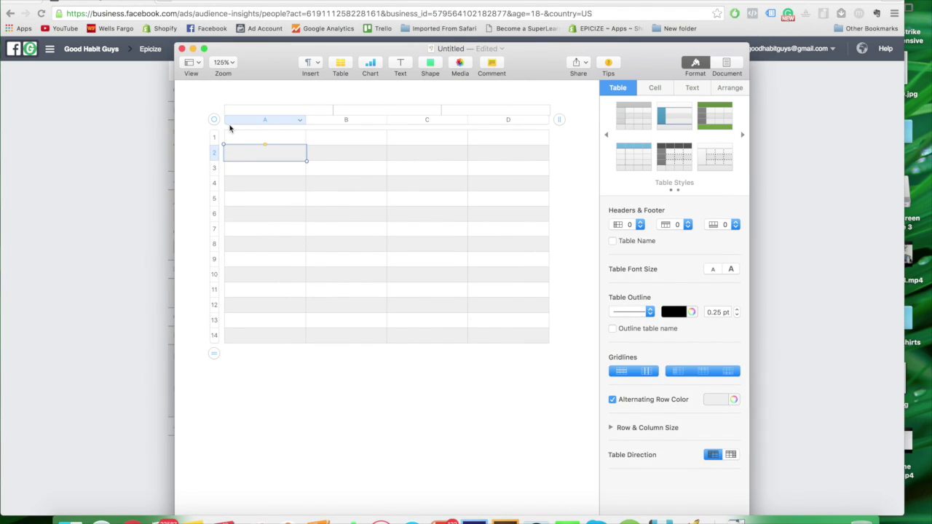
drag(250, 67, 361, 91)
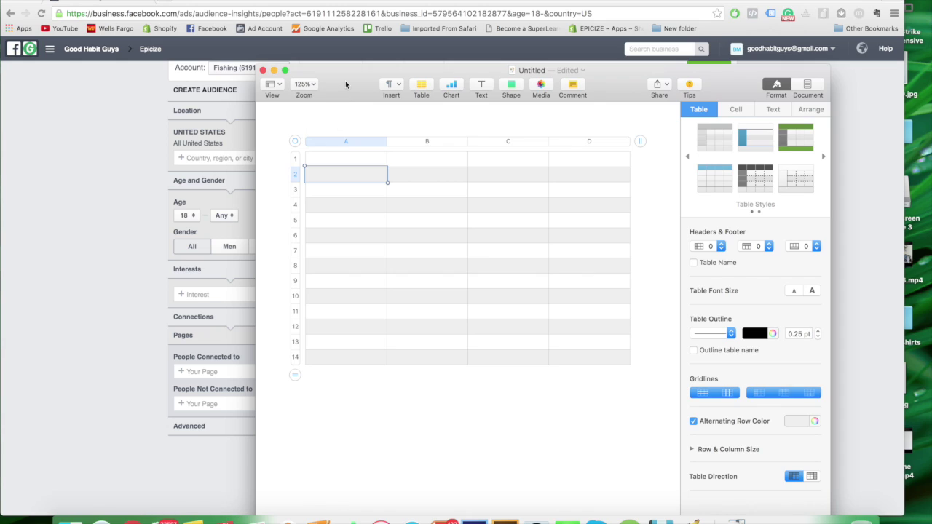
click(380, 158)
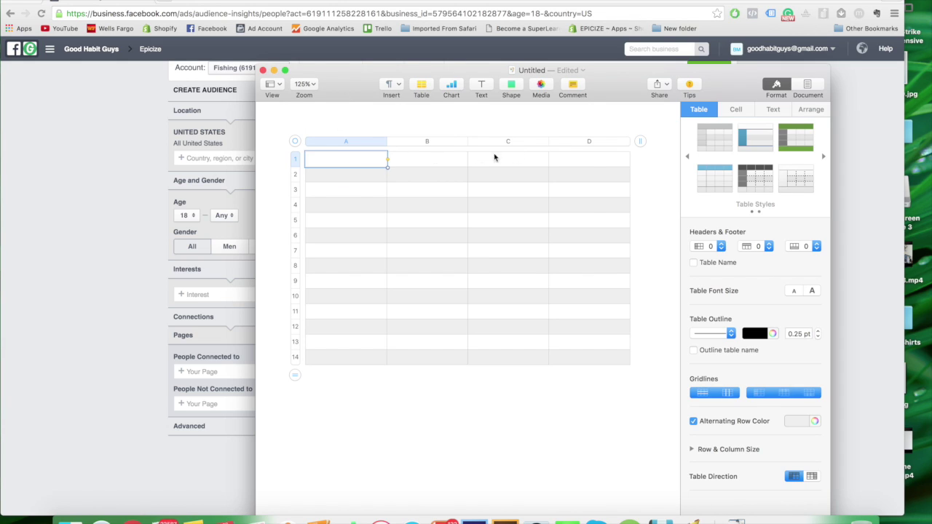
drag(589, 156, 356, 162)
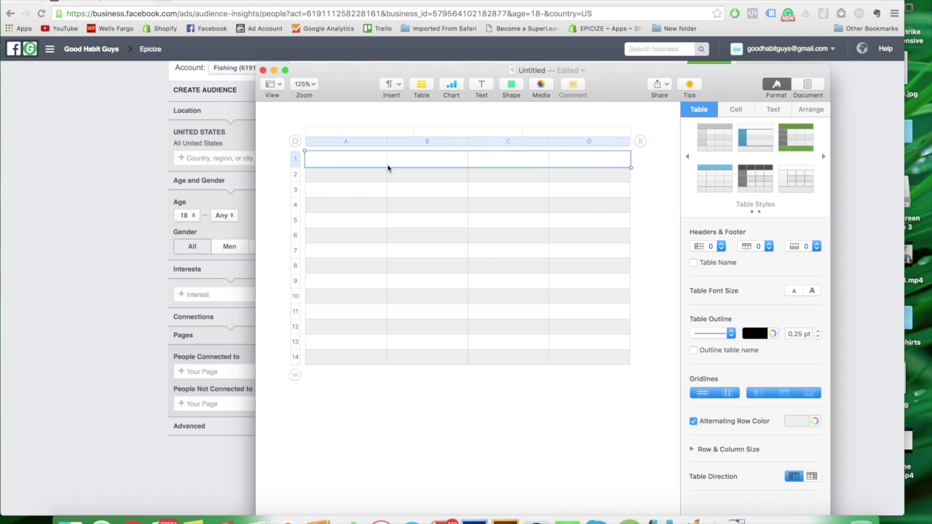
click(370, 191)
drag(366, 164, 542, 266)
click(571, 207)
- Enter the column heading "Websites/information" in cell A1
click(364, 164)
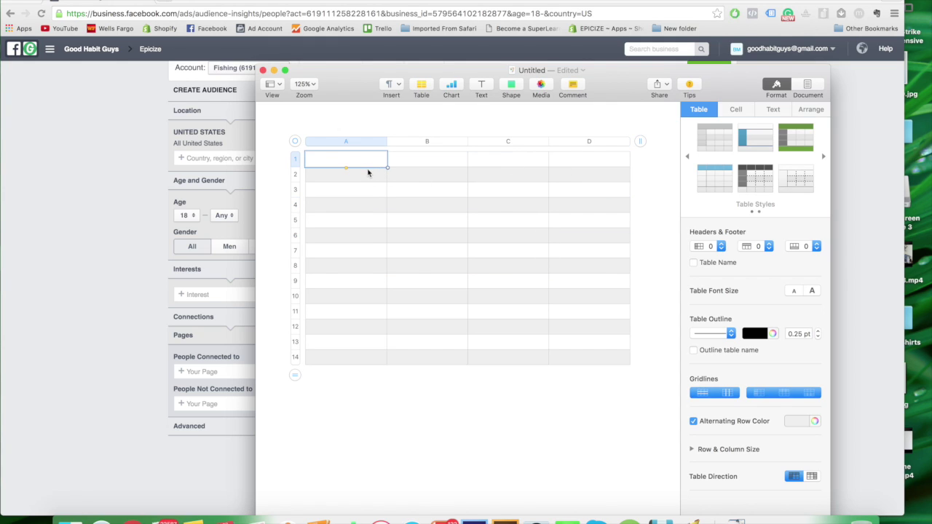
text(Websites/information)
click(358, 167)
- Enter the column heading "Magazines/Subscription" in cell B1
click(416, 163)
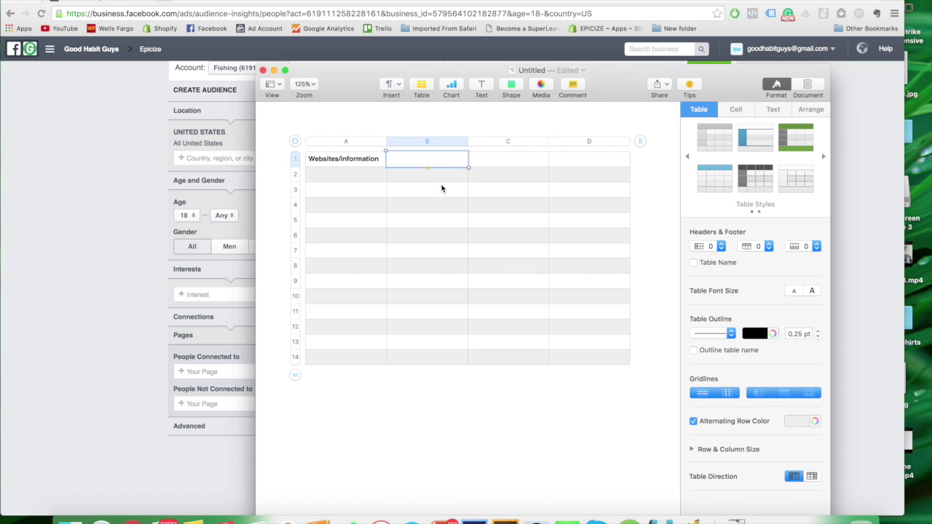
text(Magazines/Subscription)
click(447, 185)
click(450, 167)
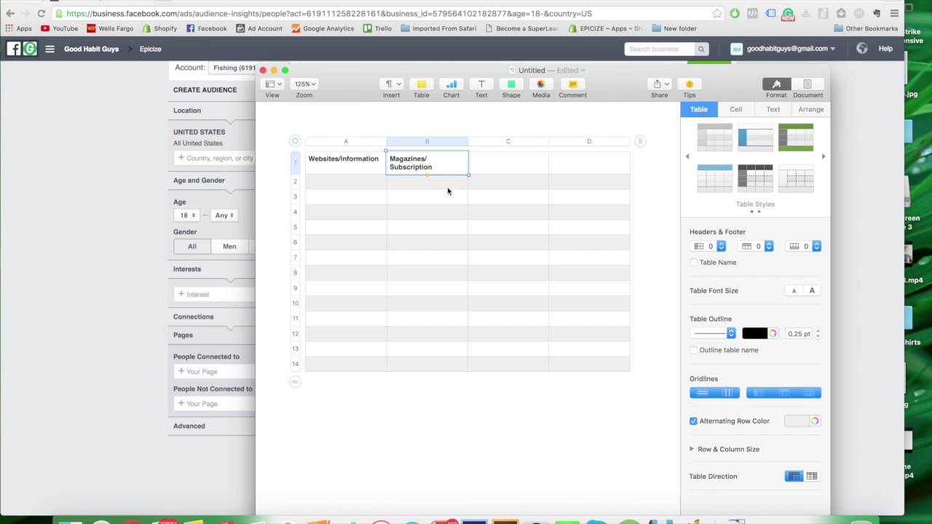
click(365, 166)
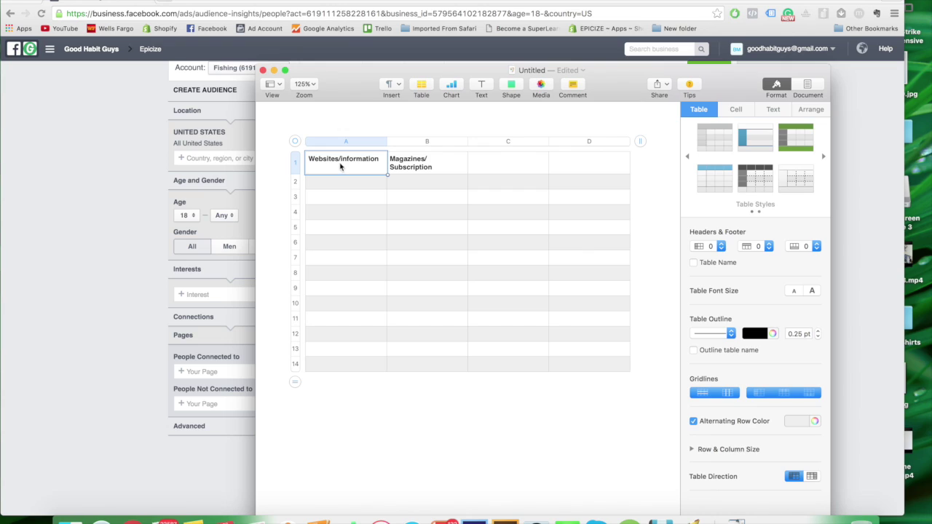
click(416, 167)
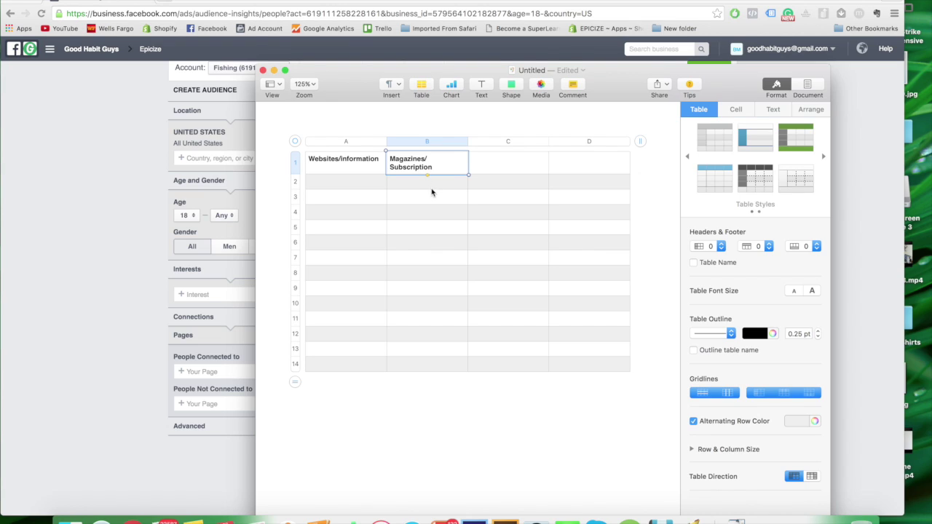
- Enter the column heading "Stores" in cell C1
click(499, 168)
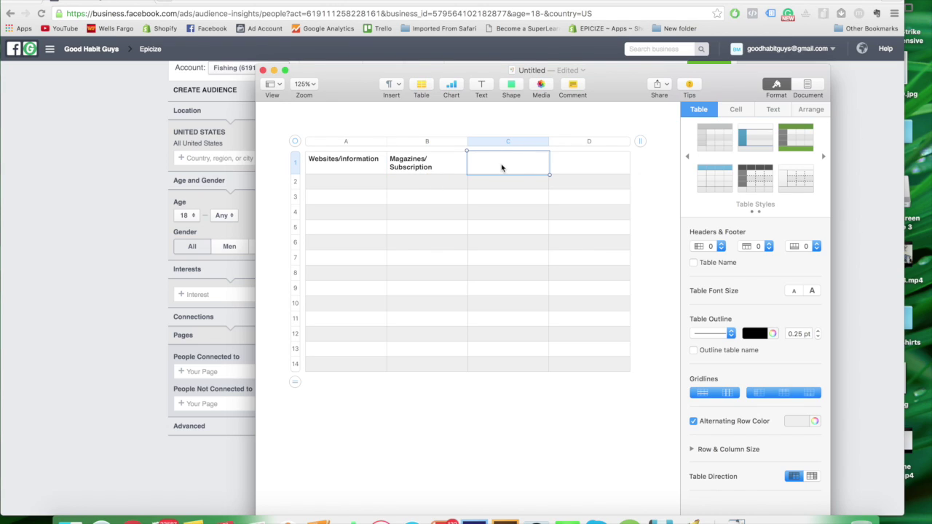
text(Stores)
click(450, 164)
click(472, 165)
click(445, 167)
click(485, 164)
click(460, 167)
click(487, 167)
click(427, 169)
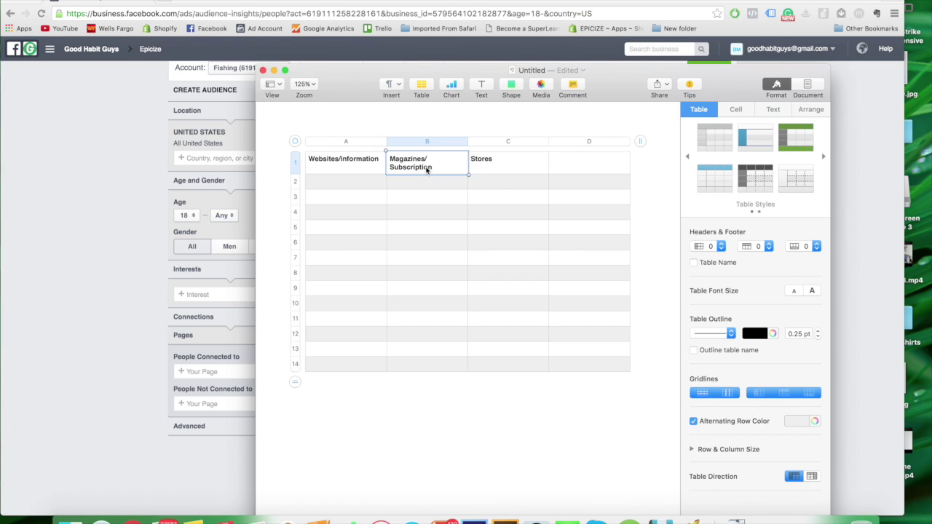
click(488, 163)
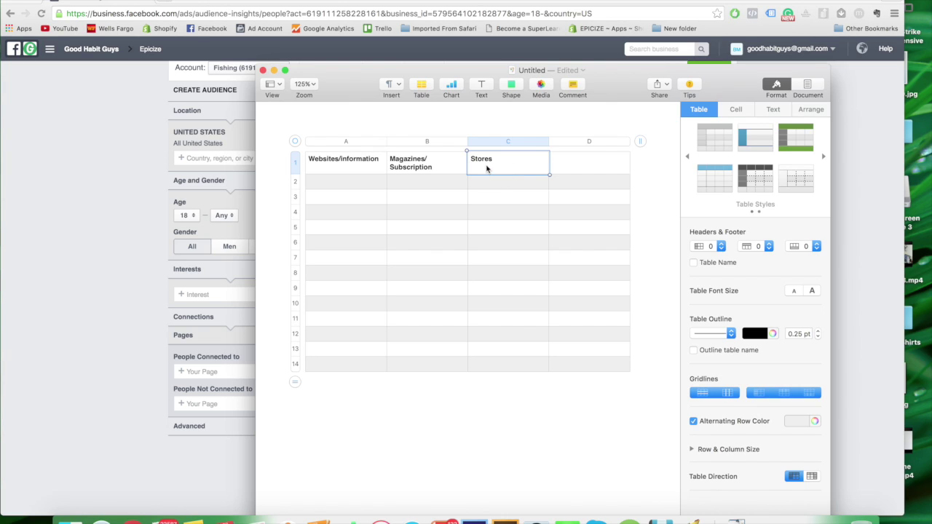
- Enter the column heading "Celebraties/Personas" in cell D1
click(572, 175)
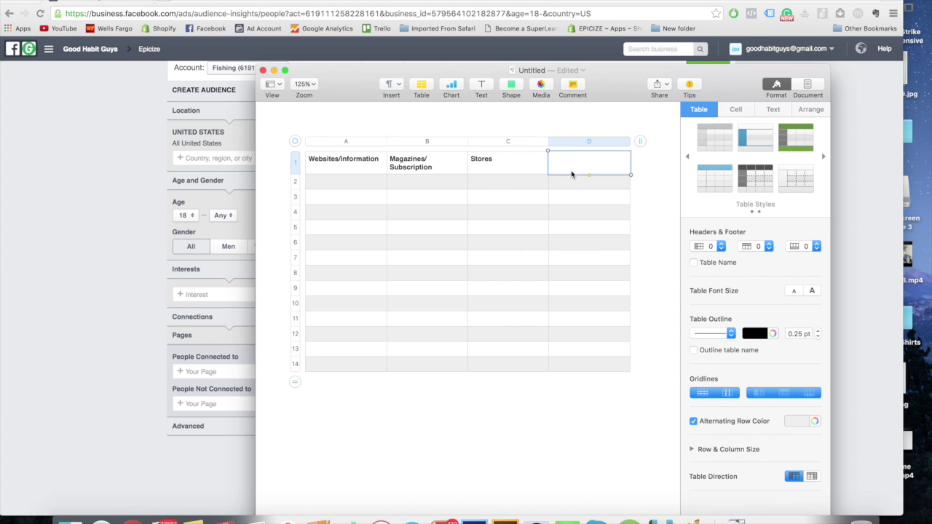
text(Celebraties/Personas)
click(550, 215)
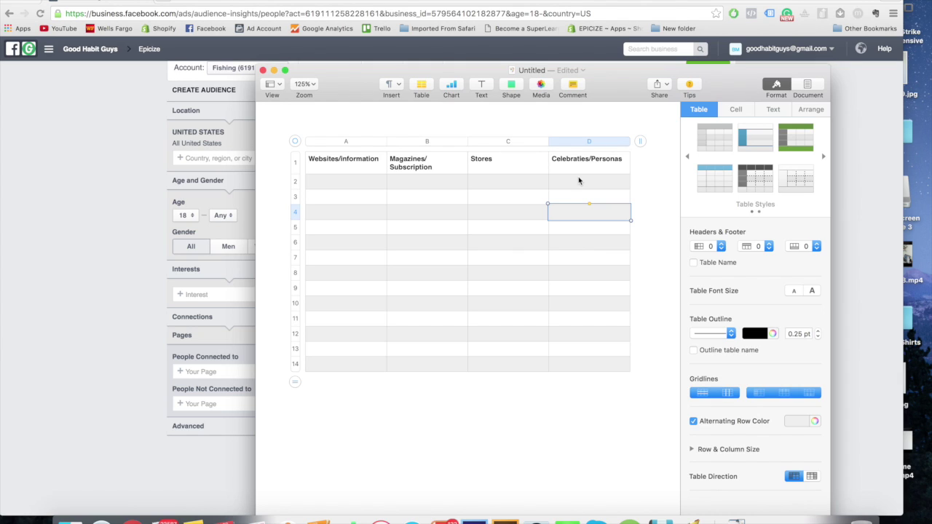
click(586, 171)
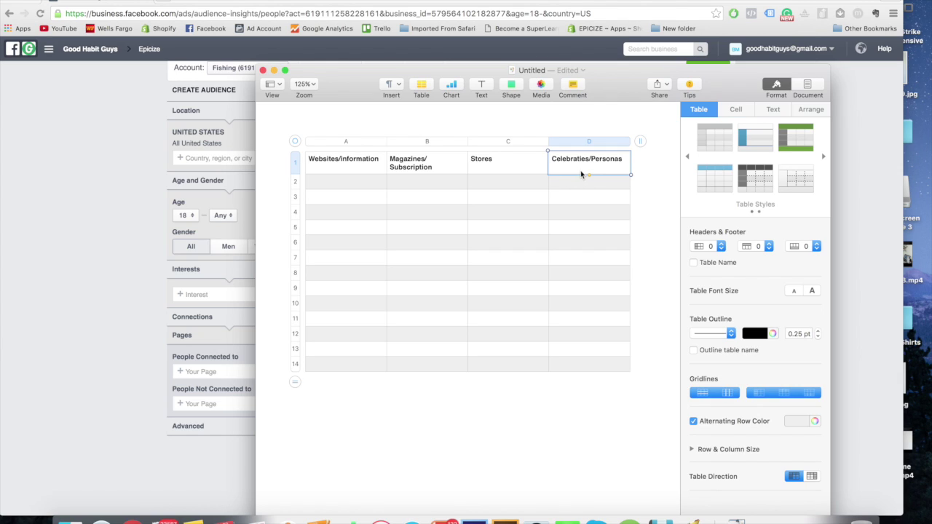
click(452, 168)
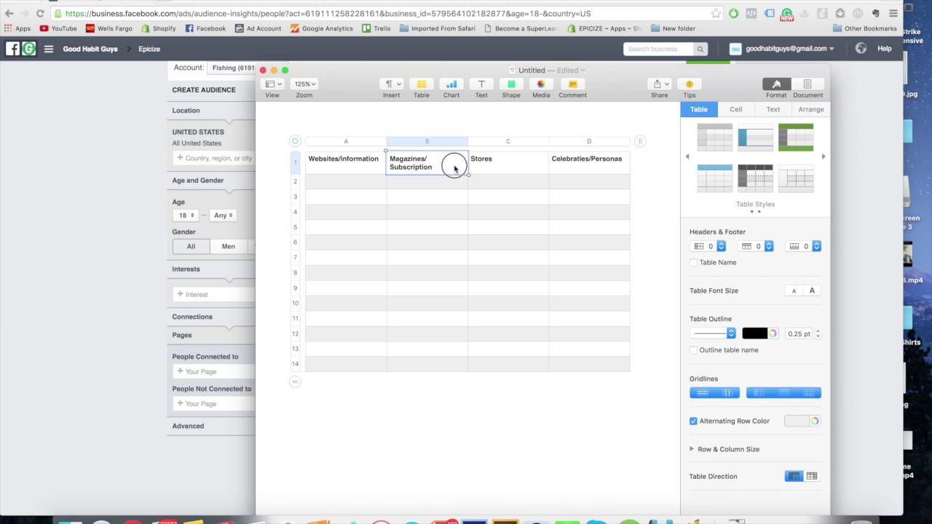
drag(452, 168, 499, 169)
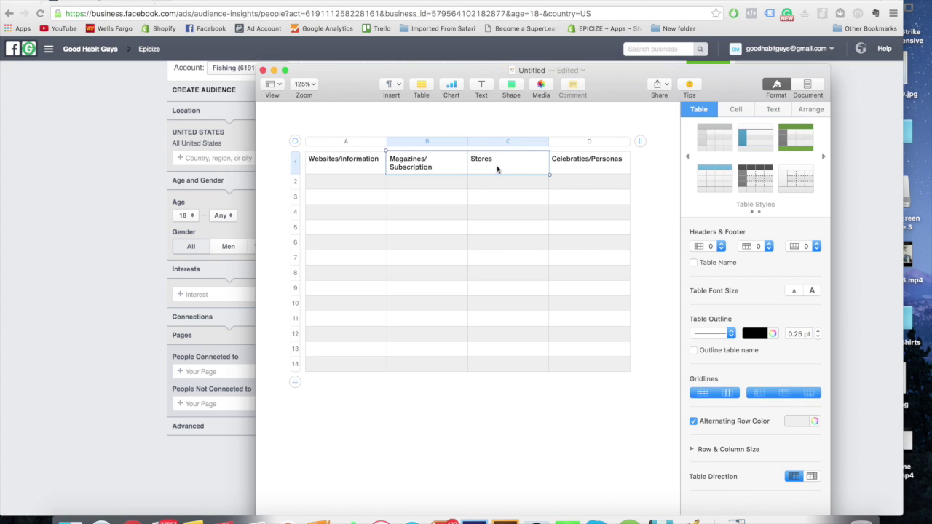
click(552, 163)
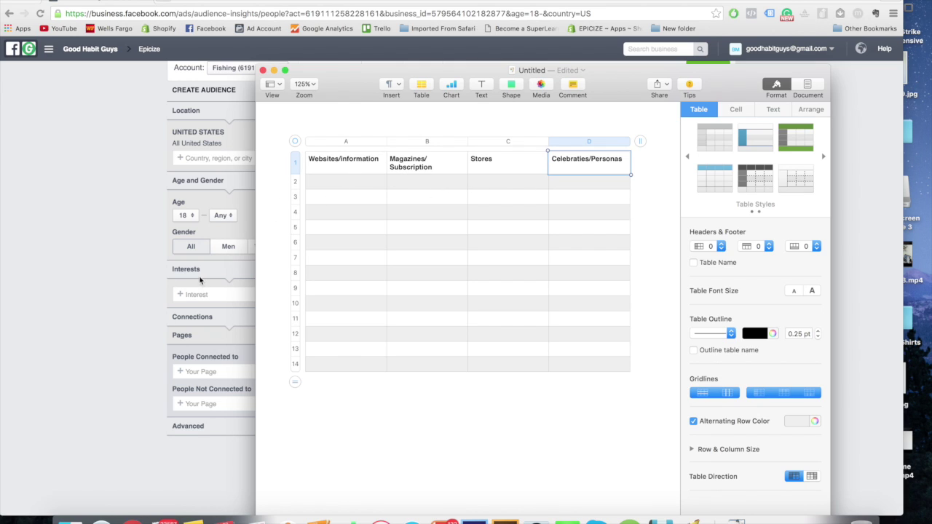
- Switch to Audience Insights in the browser and add Fishing as an interest of the new audience
click(153, 306)
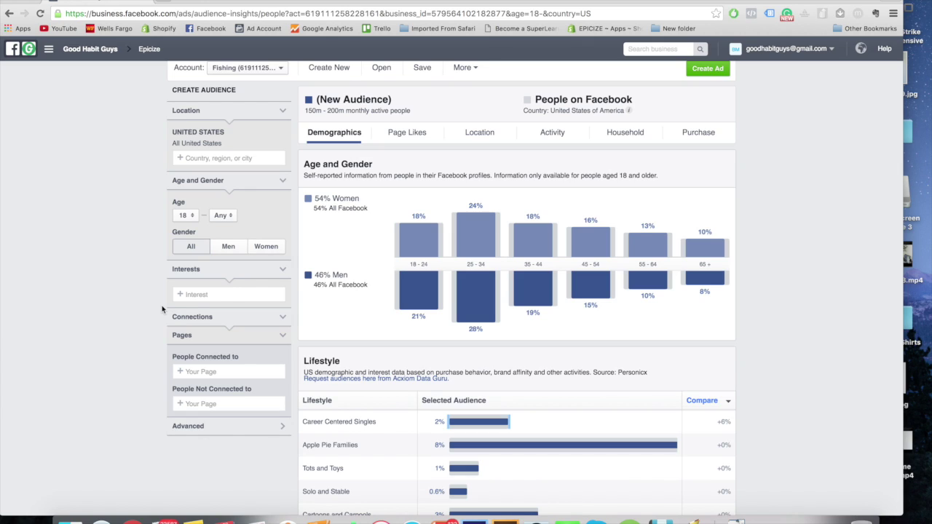
click(234, 294)
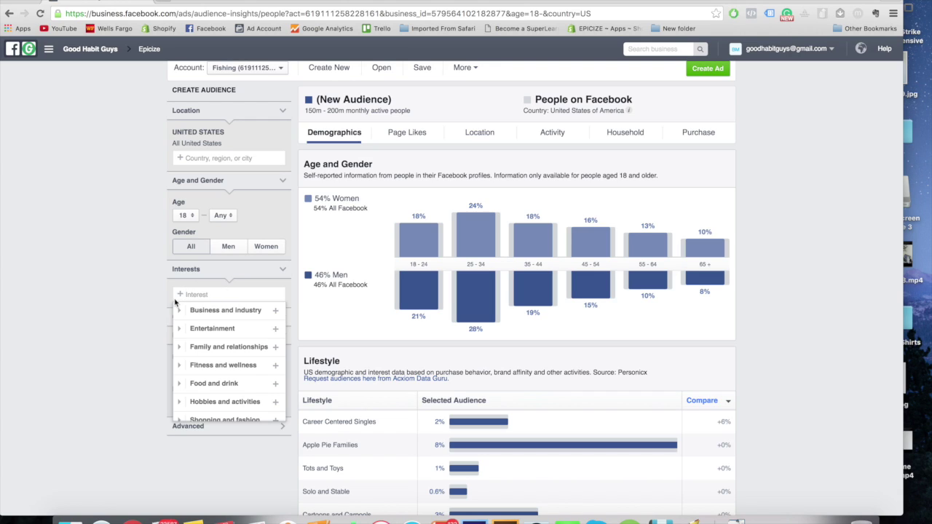
text(Fishing)
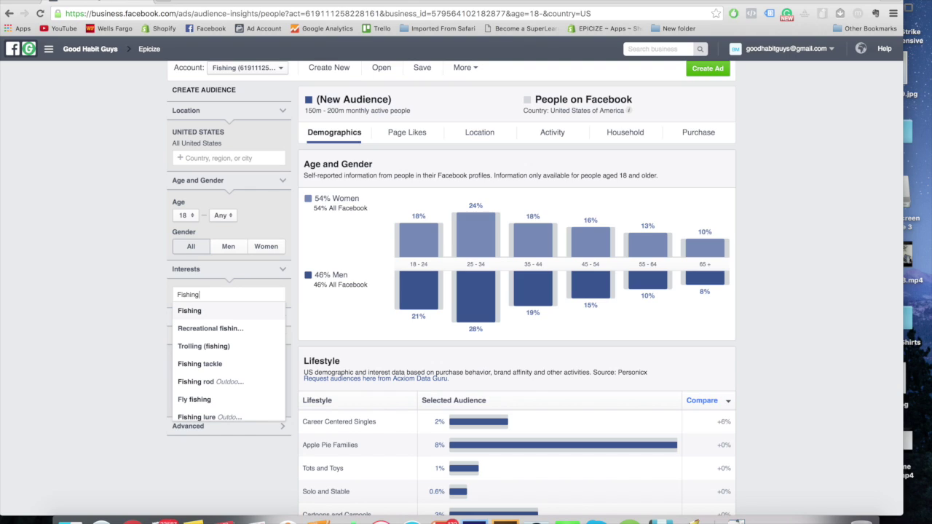
click(187, 313)
drag(194, 311, 167, 314)
click(168, 315)
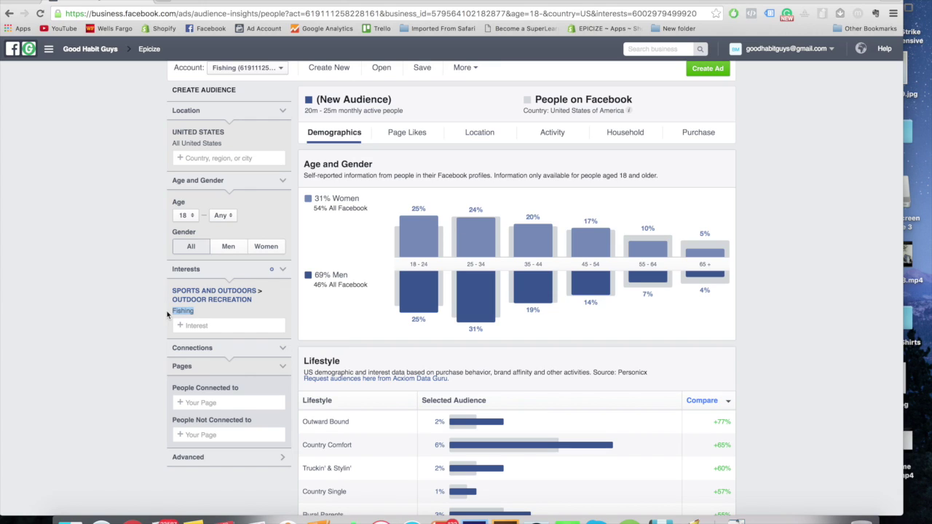
click(191, 311)
drag(192, 312, 199, 312)
click(224, 311)
- Display the Page Likes data for the Fishing audience and check the audience's monthly active people
click(407, 134)
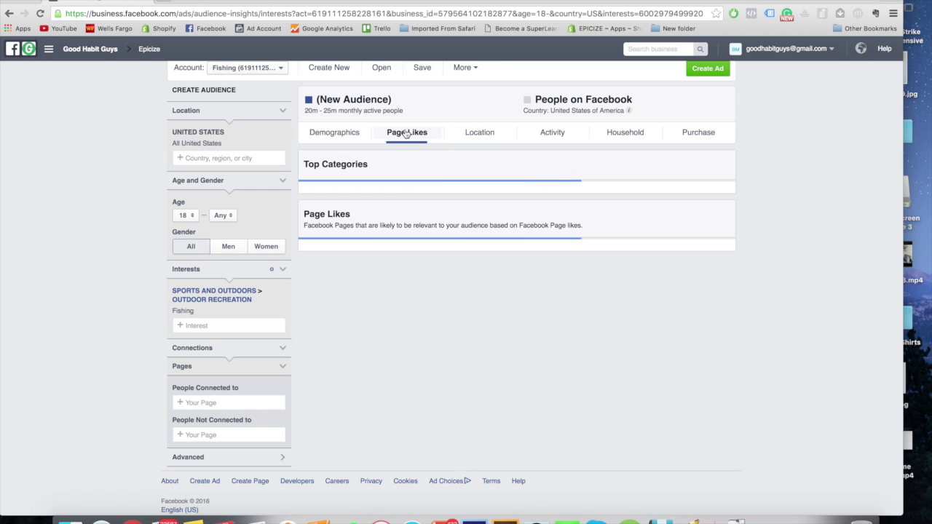
drag(362, 112, 304, 111)
click(313, 110)
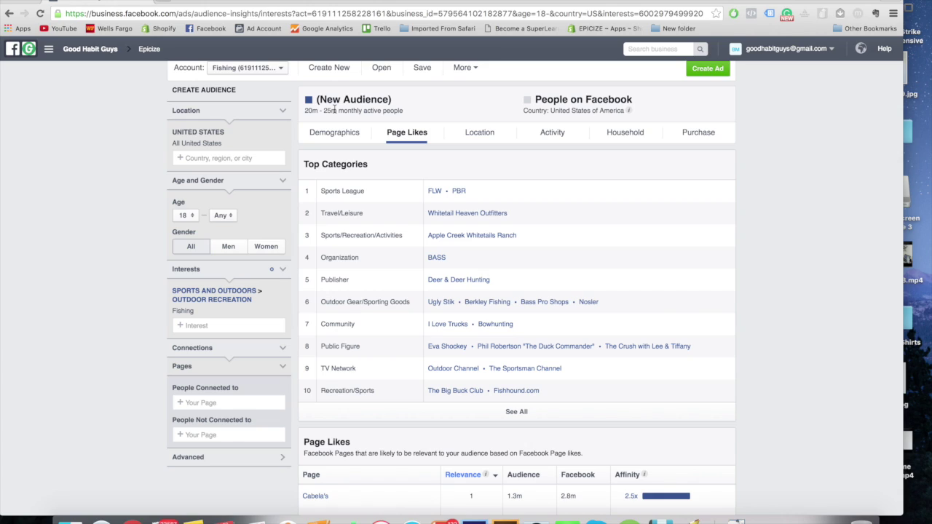
mouse_move(335, 109)
mouse_down()
mouse_move(305, 110)
mouse_move(334, 110)
mouse_up()
click(305, 109)
click(335, 110)
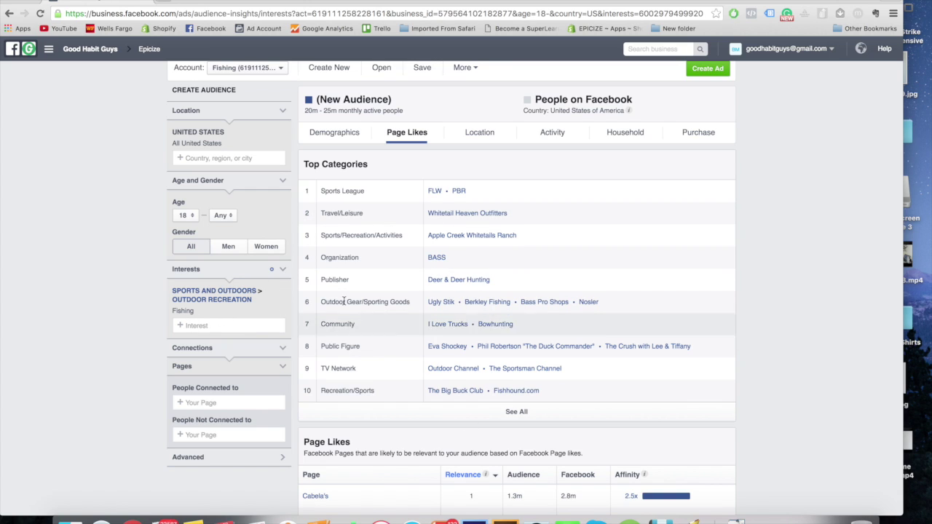
- Open the FLW, PBR, Whitetail Heaven Outfitters and Apple Creek Whitetails Ranch pages from the top categories in separate new tabs
right_click(437, 191)
click(466, 198)
right_click(466, 191)
click(466, 192)
right_click(437, 212)
click(451, 217)
right_click(489, 234)
click(506, 240)
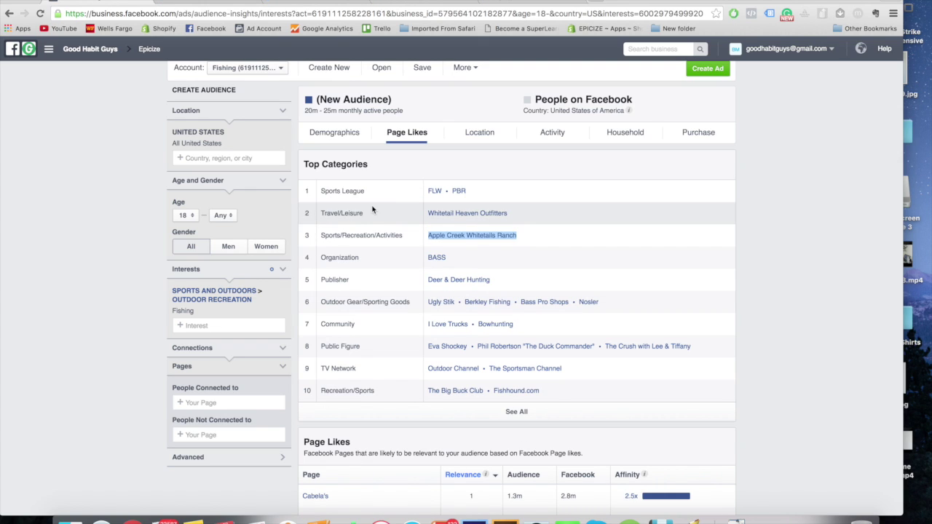
drag(194, 311, 173, 313)
click(382, 220)
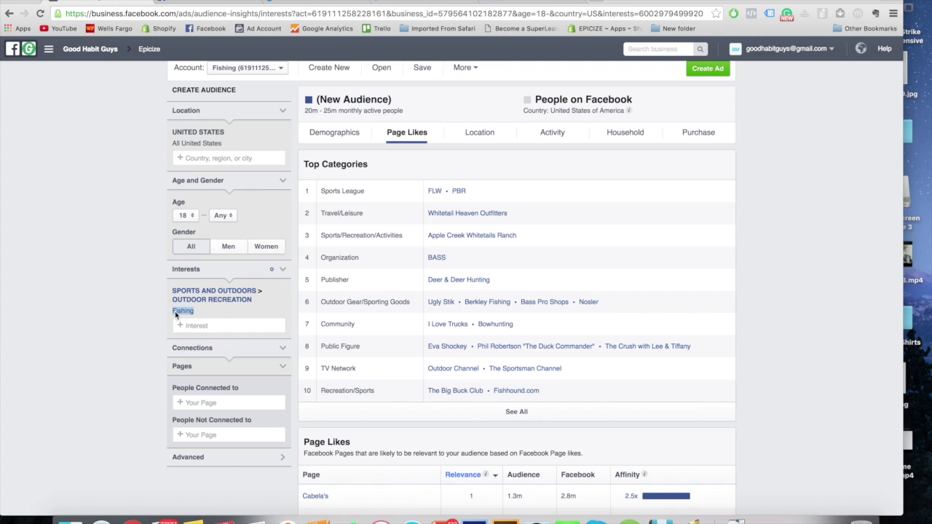
click(400, 210)
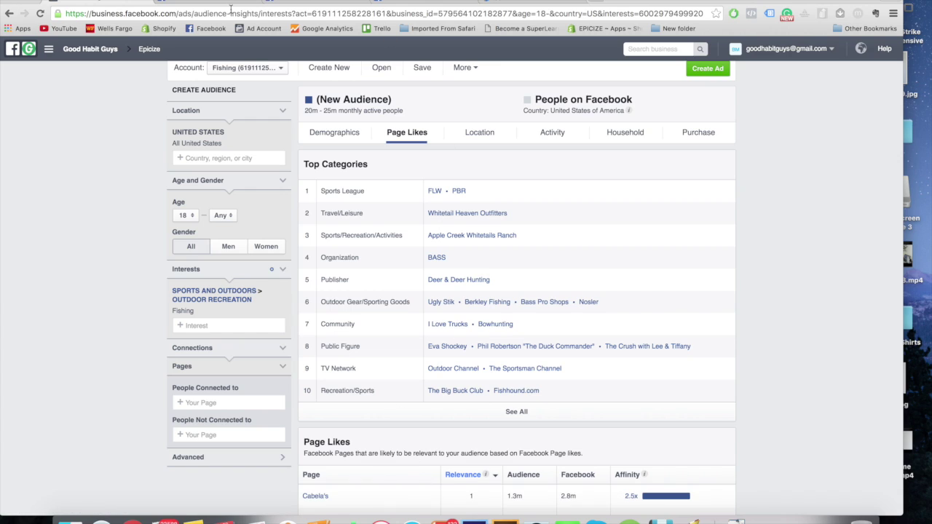
- Open the BASS, Deer & Deer Hunting and Ugly Stik pages from the top categories in separate new tabs
right_click(434, 258)
click(466, 263)
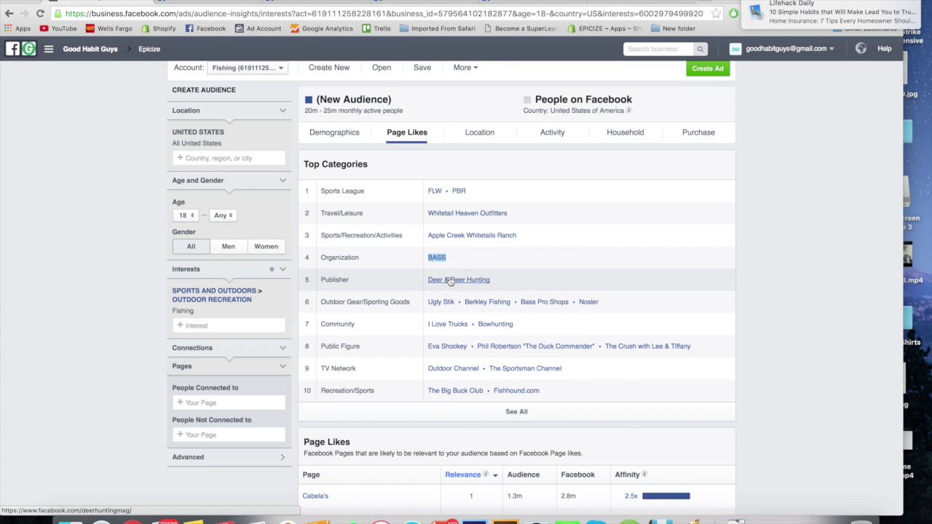
right_click(450, 281)
click(485, 280)
right_click(451, 302)
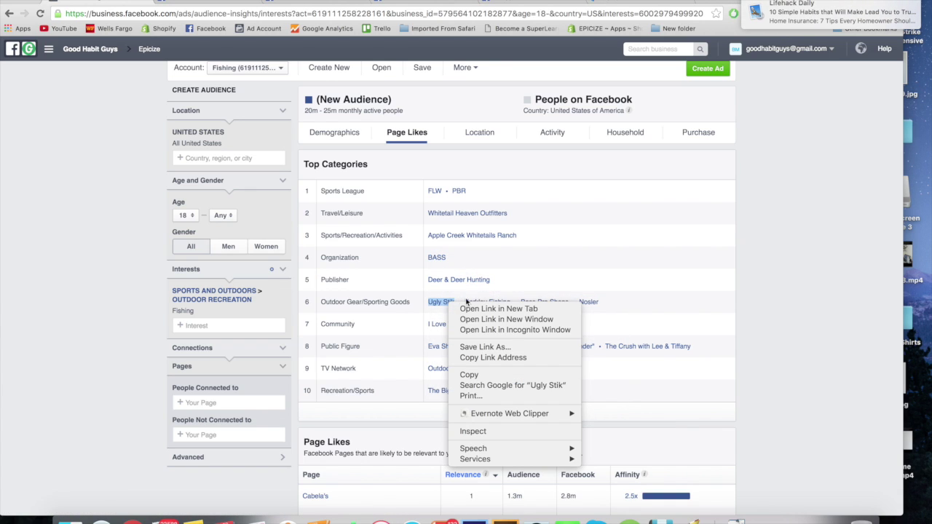
click(484, 309)
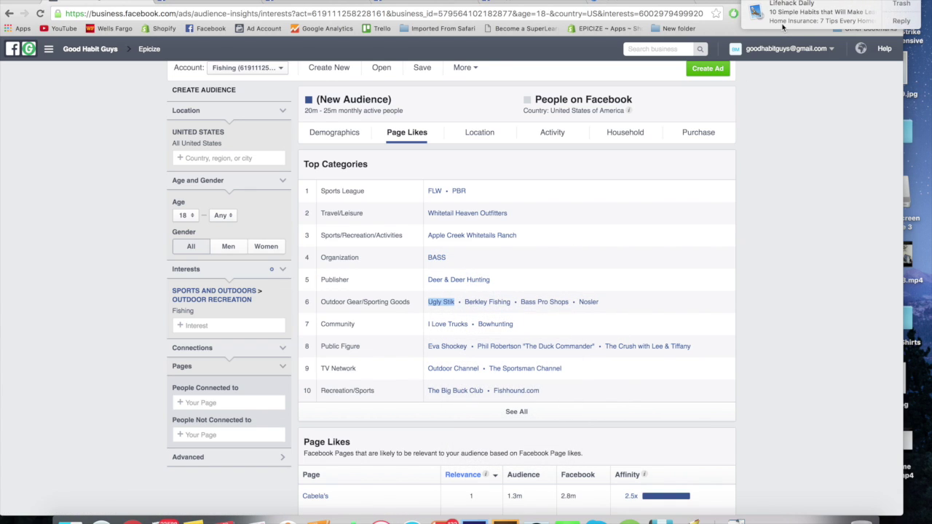
- Review the FLW Facebook page and its posts for relevance to fishing
click(188, 4)
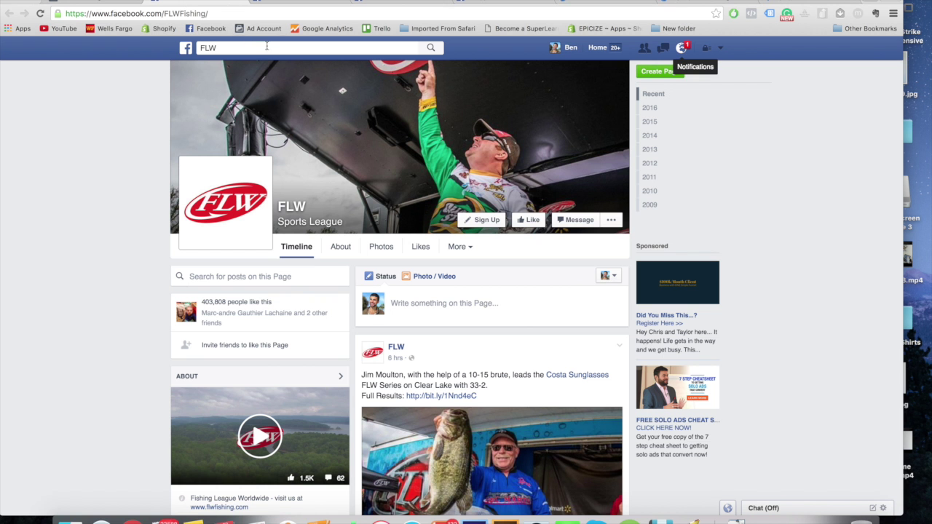
scroll(362, 284, down, 3)
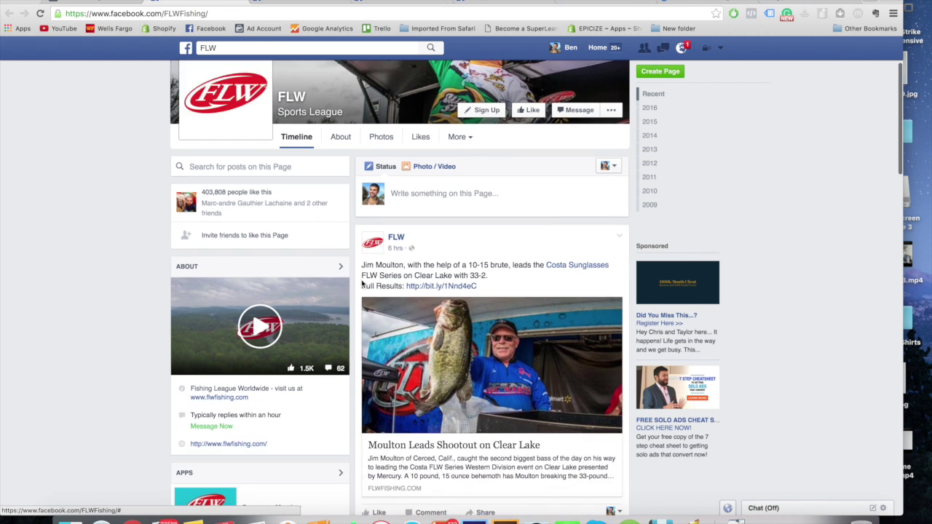
scroll(362, 284, down, 2)
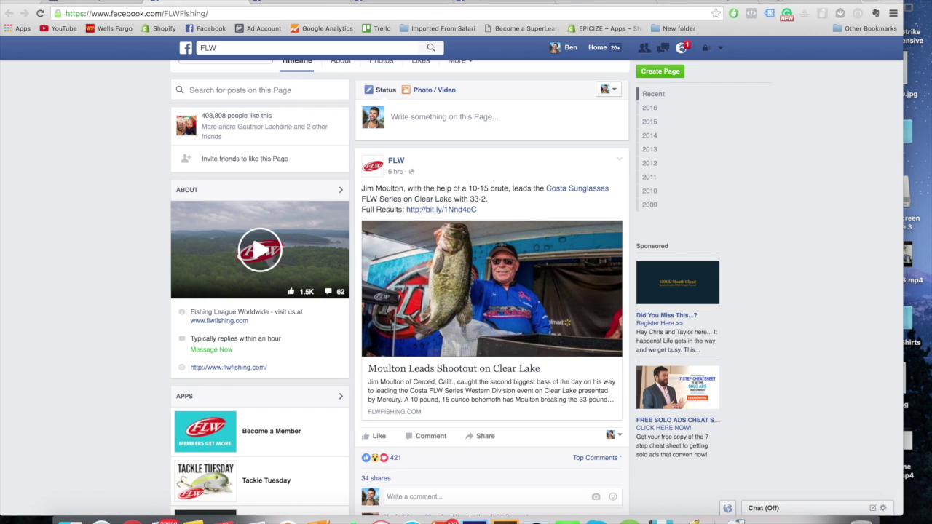
scroll(262, 117, up, 5)
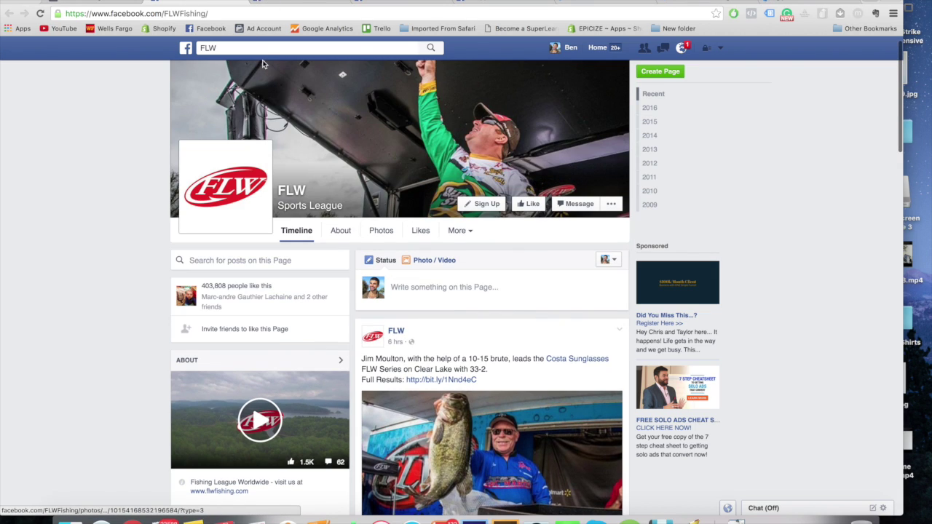
- Review the PBR Facebook page, its description and posts for relevance to fishing
click(298, 2)
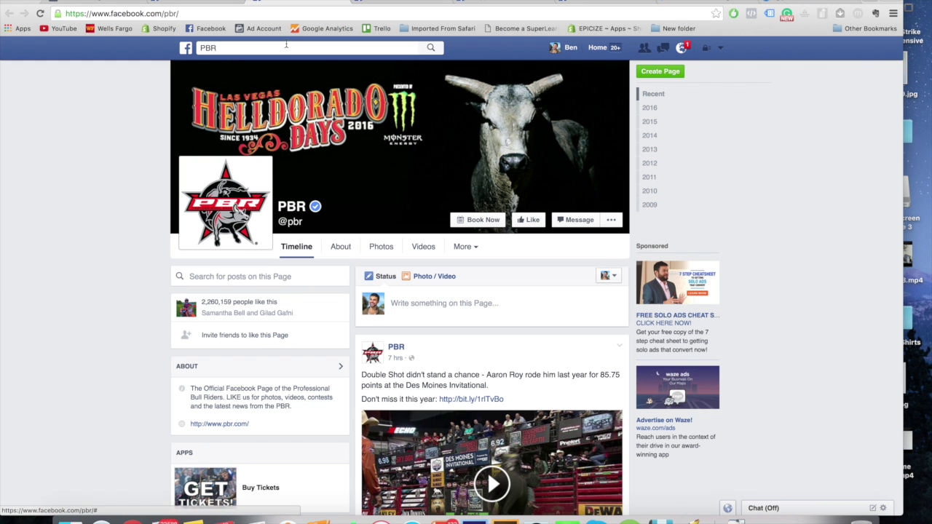
scroll(315, 263, down, 6)
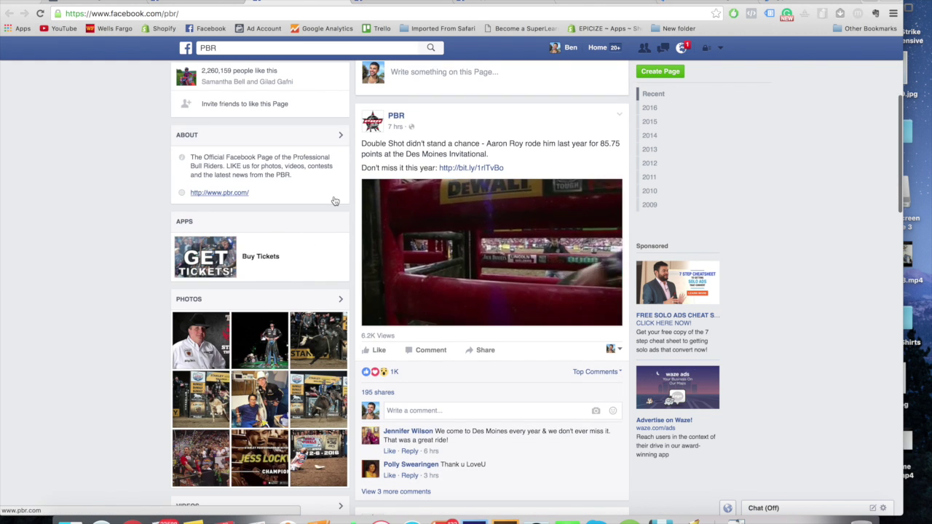
scroll(333, 202, up, 4)
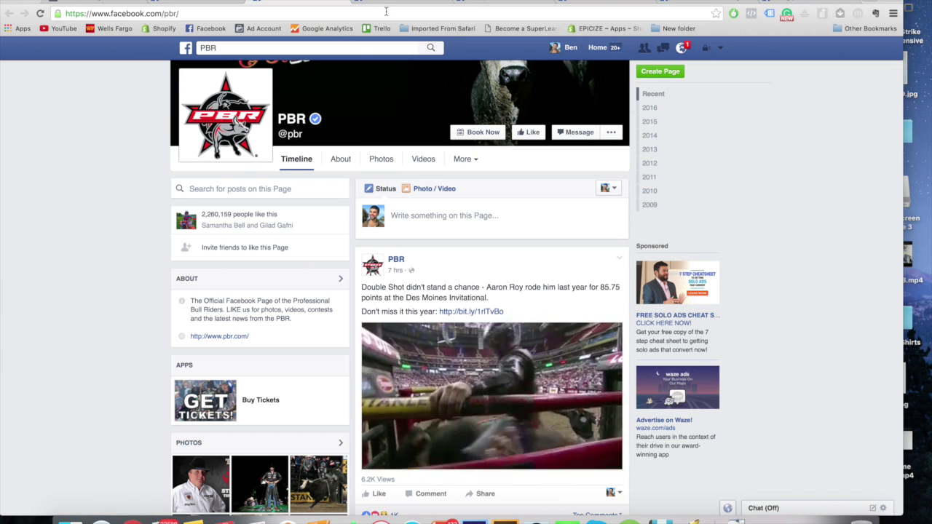
- Examine the Whitetail Heaven Outfitters page and its posts, and check the Apple Creek Whitetails Ranch page for fishing relevance
click(385, 3)
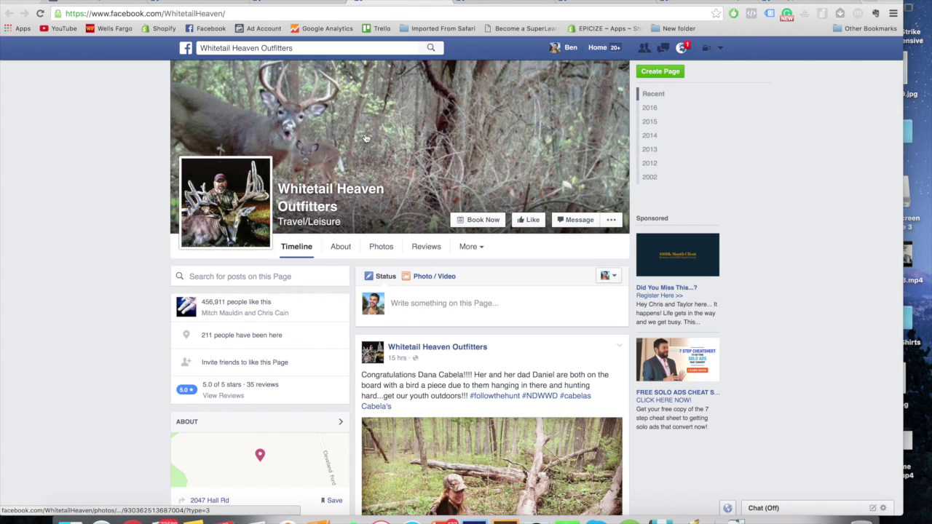
scroll(286, 372, down, 10)
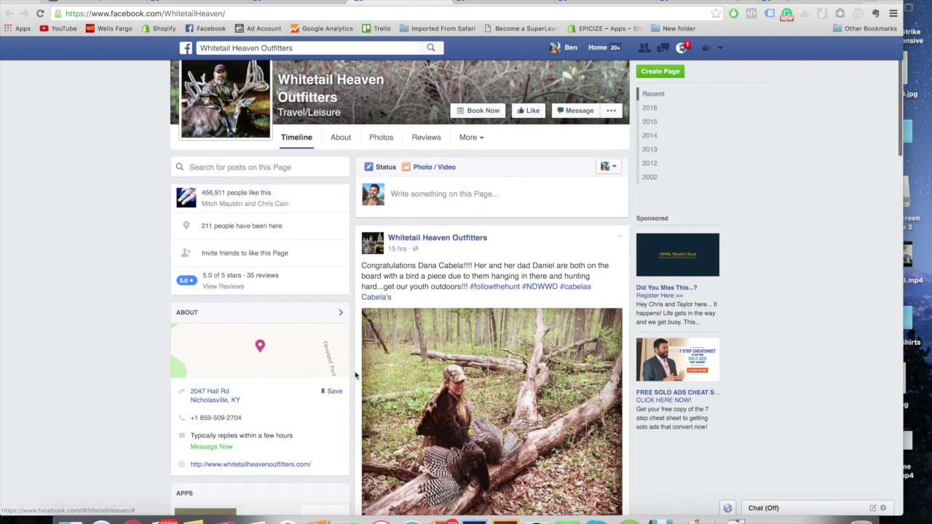
scroll(455, 190, down, 10)
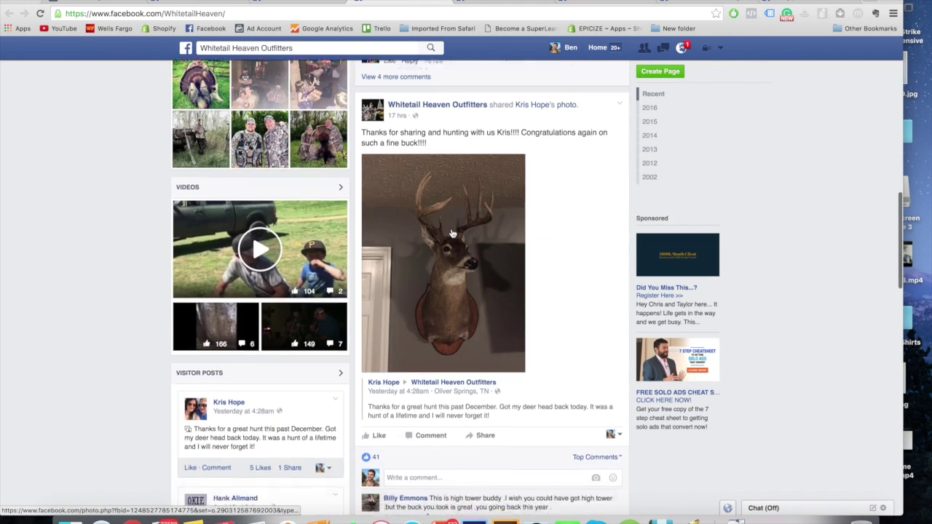
scroll(332, 189, up, 20)
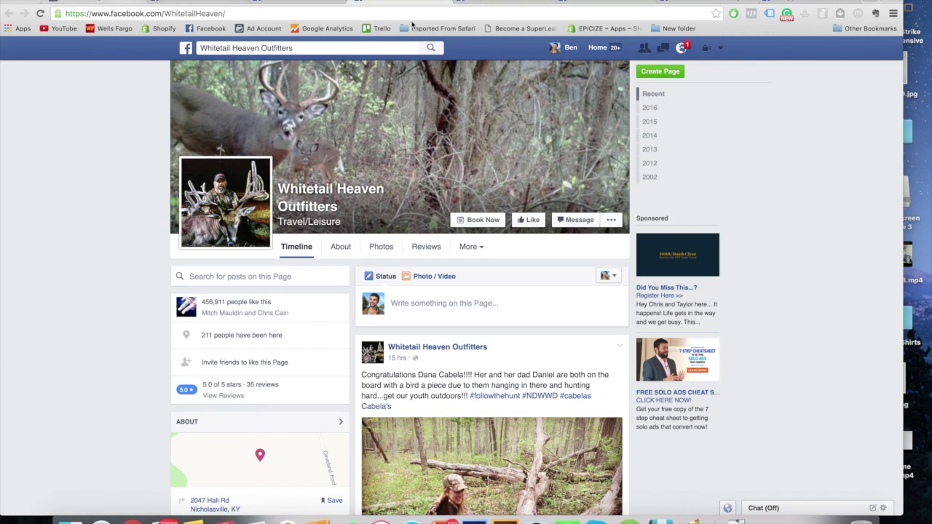
click(512, 5)
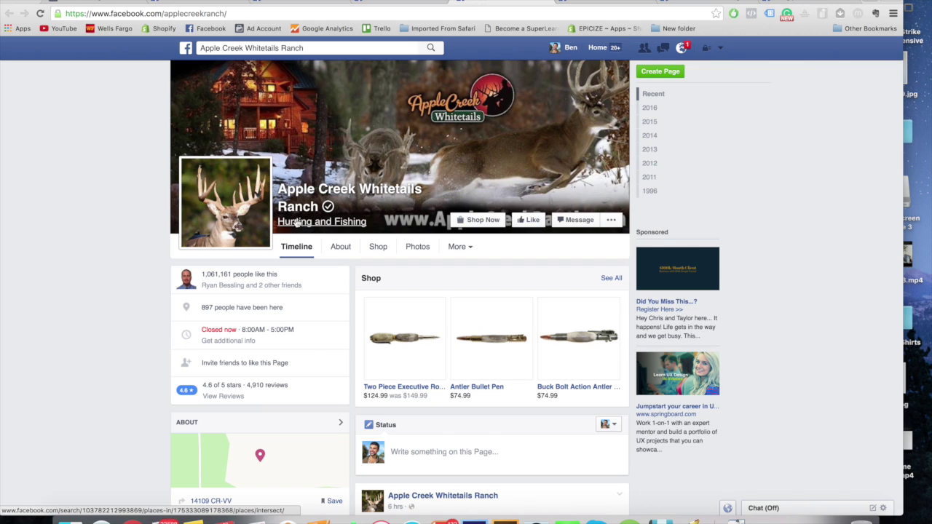
- Examine the BASS page and its posts, and check the Deer & Deer Hunting page for fishing relevance
click(585, 2)
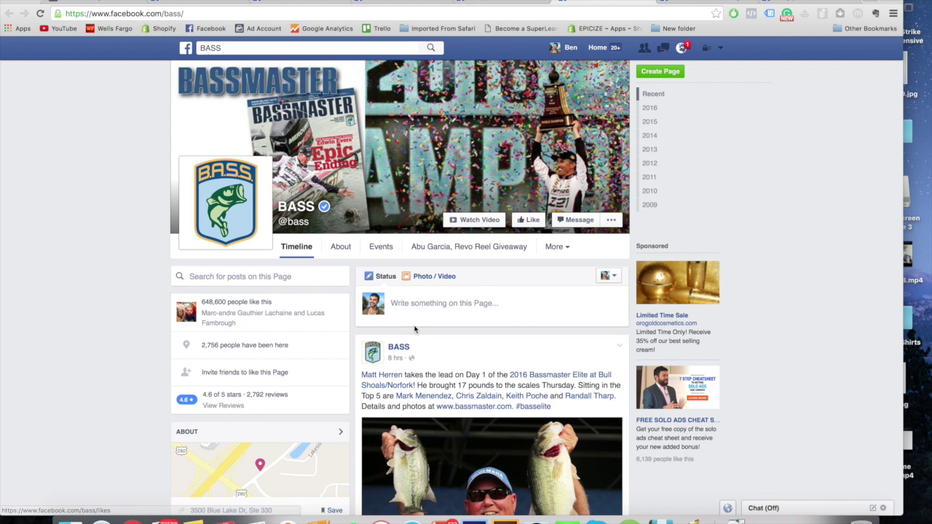
scroll(426, 323, down, 3)
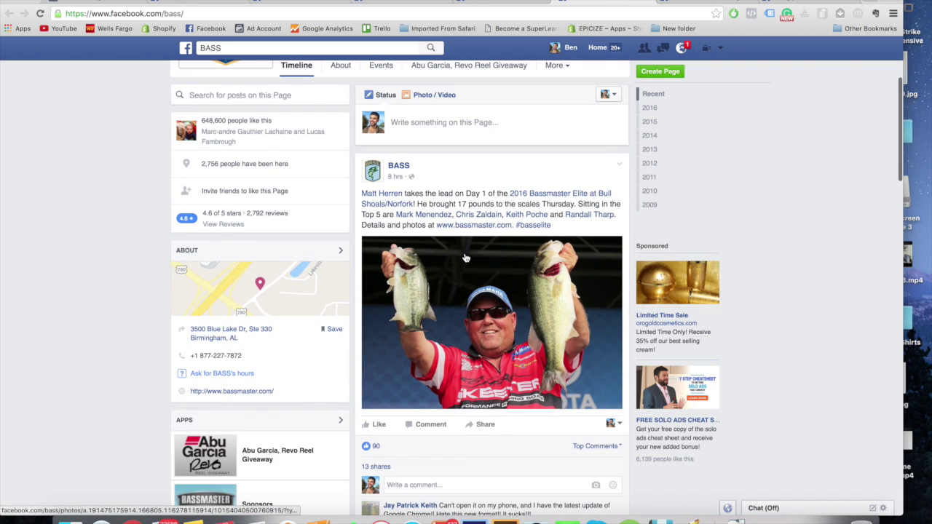
scroll(488, 210, up, 3)
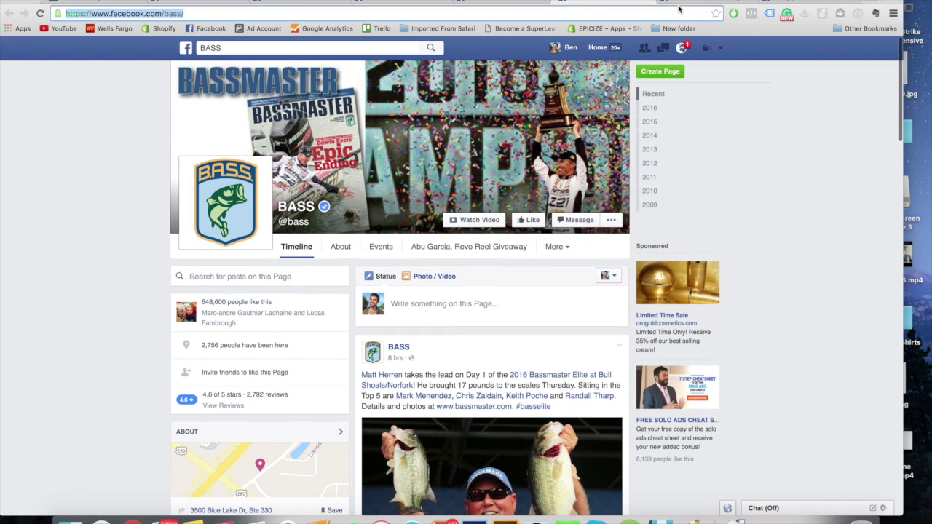
click(685, 5)
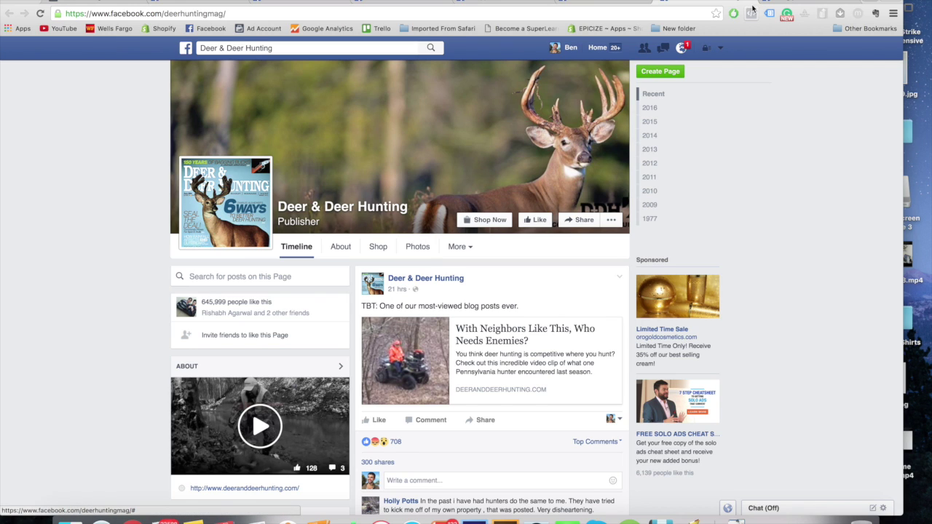
- Examine the Ugly Stik Facebook page, including its posts, photos and comments, for relevance to fishing
click(784, 3)
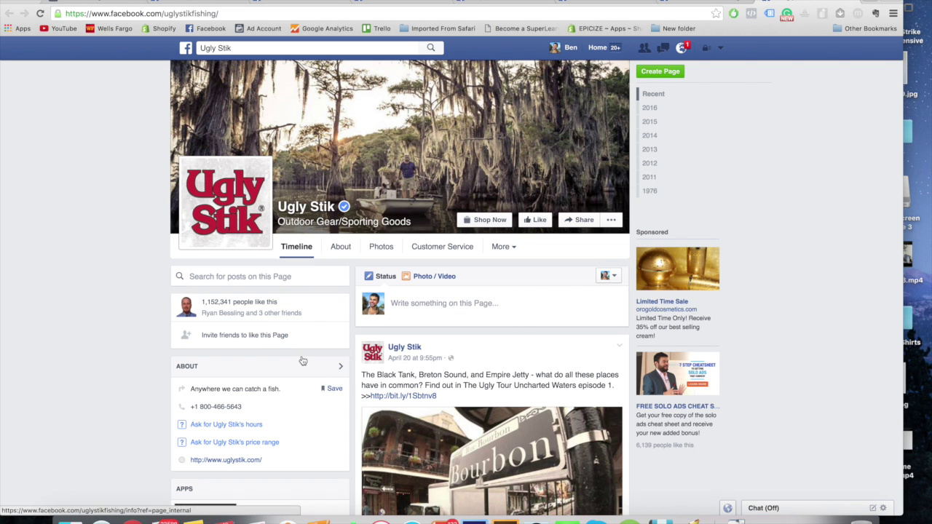
scroll(315, 375, down, 5)
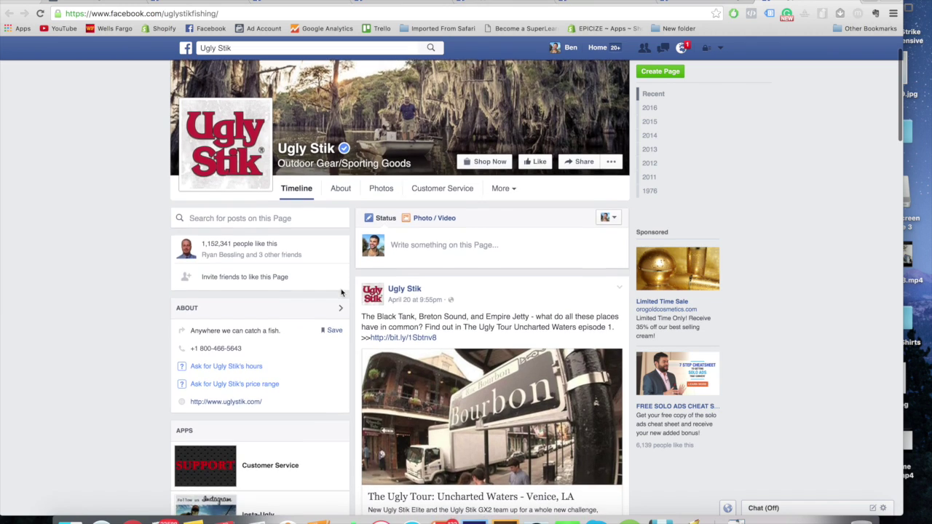
scroll(426, 222, down, 15)
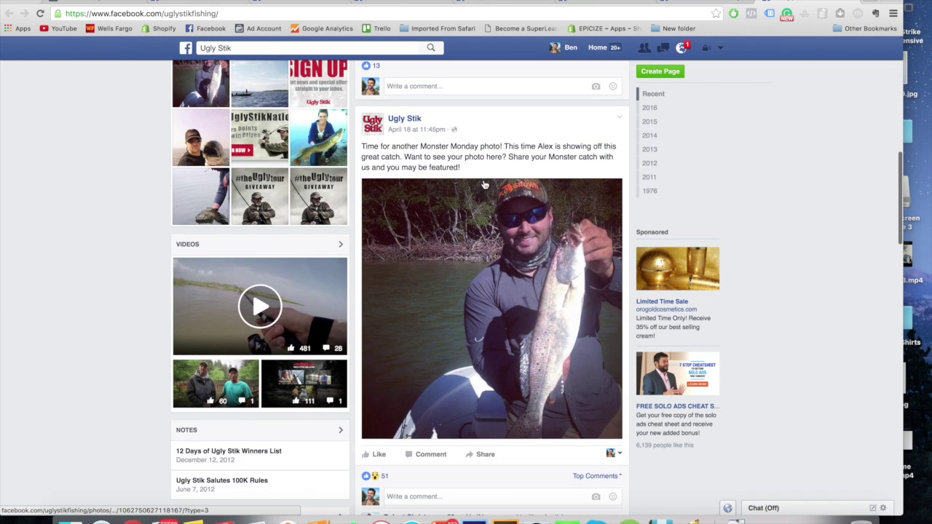
scroll(460, 157, down, 7)
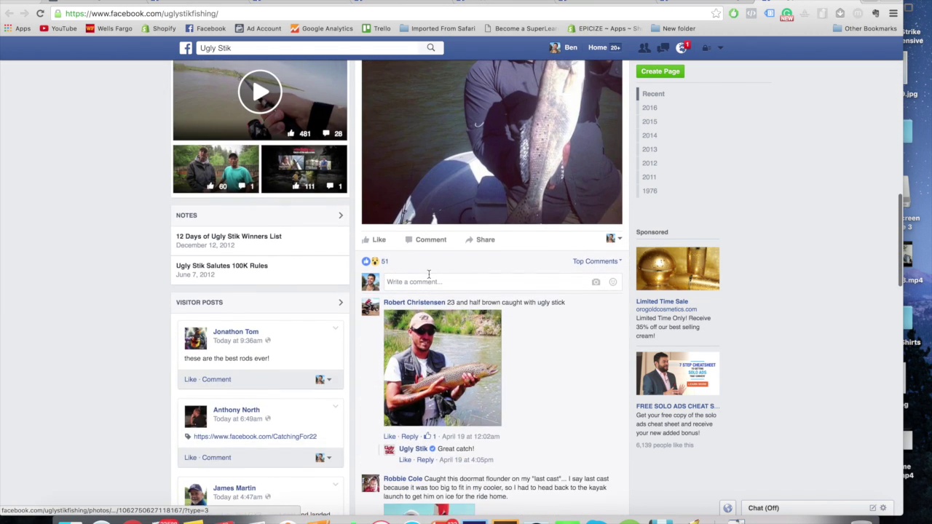
scroll(429, 277, up, 10)
scroll(410, 307, down, 20)
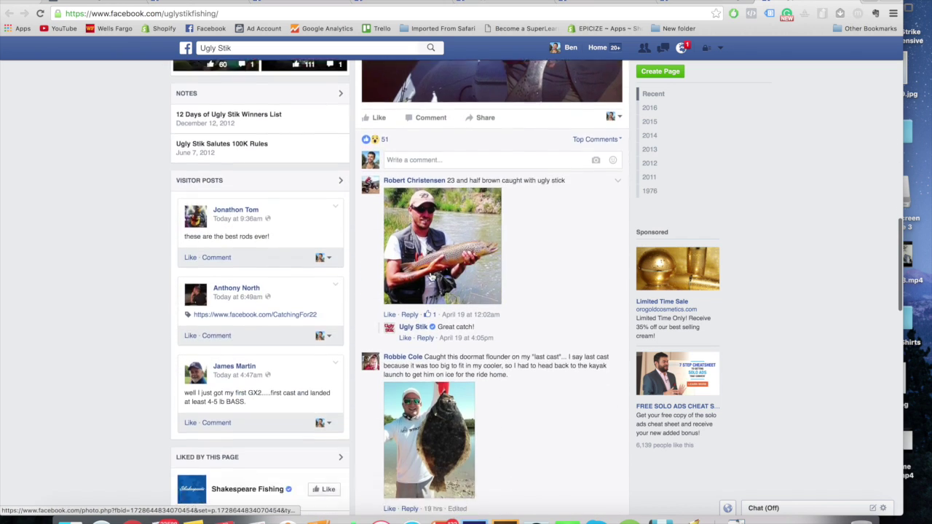
scroll(481, 238, up, 20)
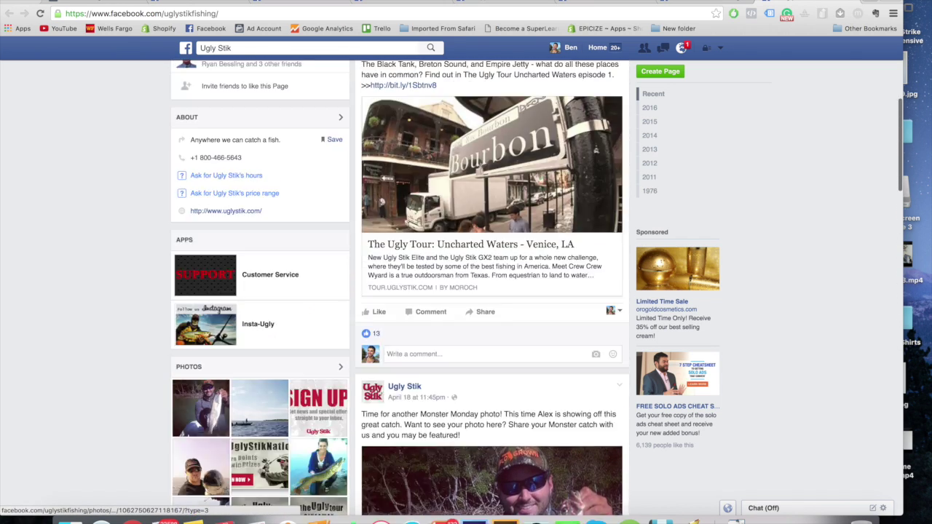
- Open the I Love Trucks and Bowhunting pages from the Community category and check them for fishing relevance
scroll(482, 239, up, 5)
click(102, 4)
right_click(458, 322)
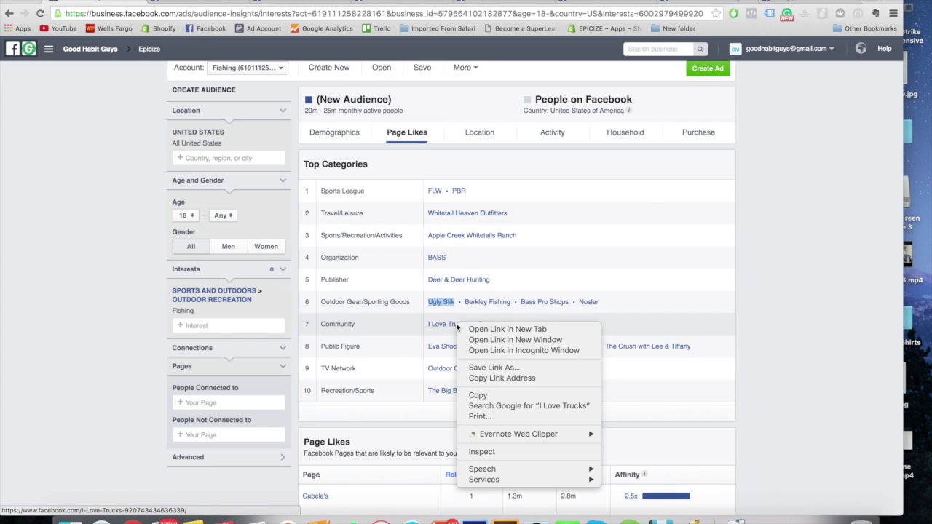
click(462, 327)
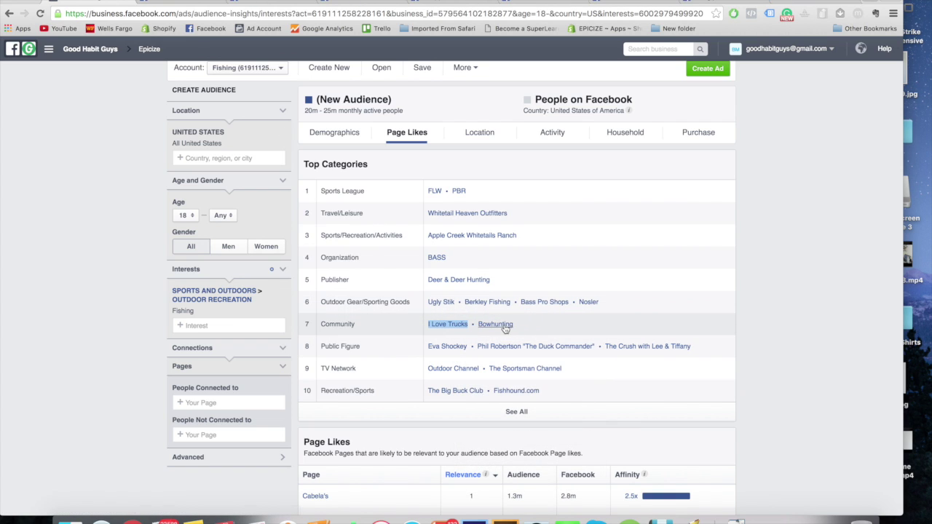
right_click(510, 325)
click(514, 328)
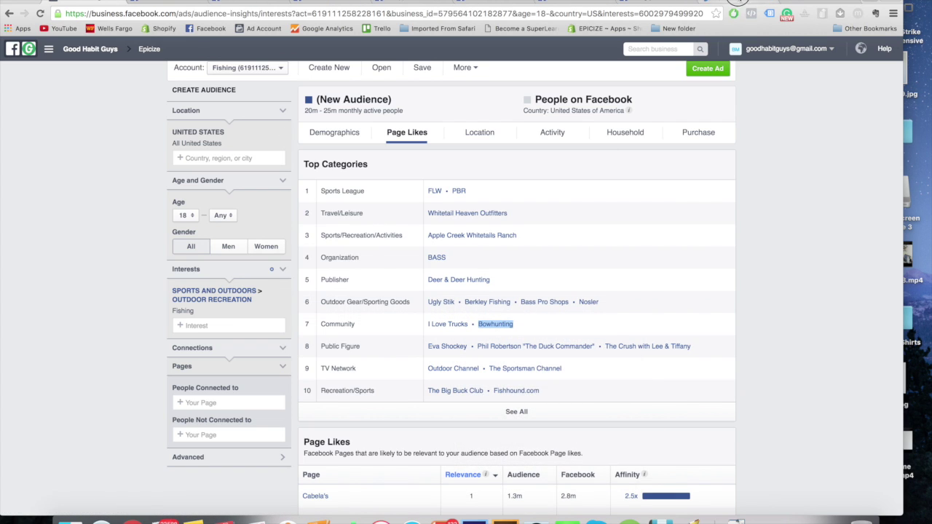
click(656, 4)
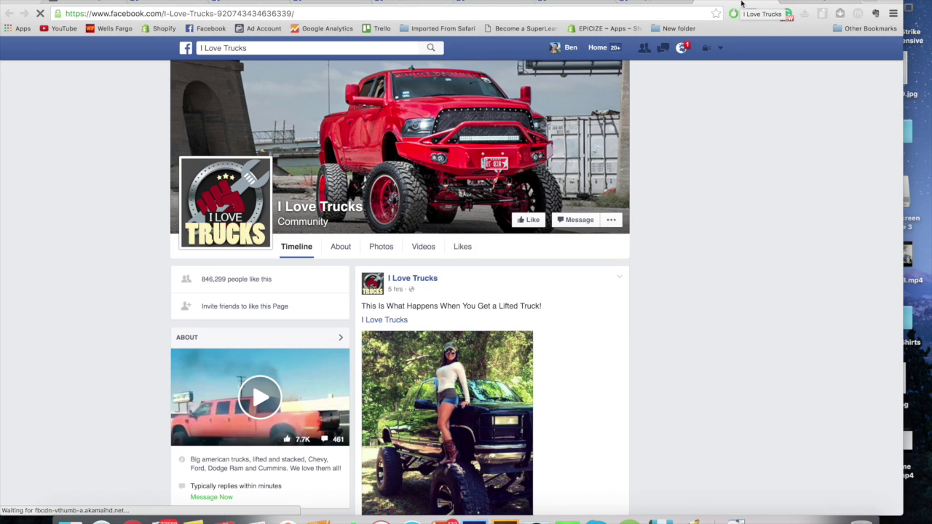
click(796, 6)
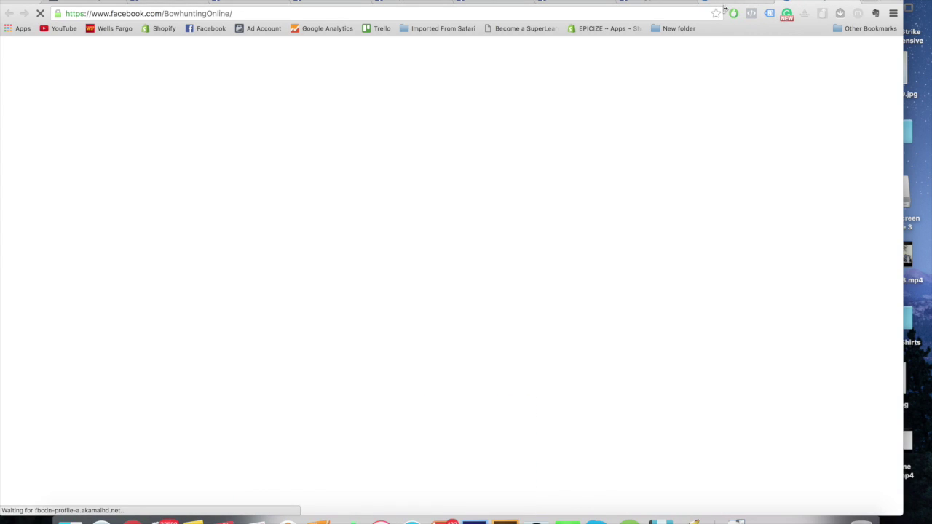
click(108, 3)
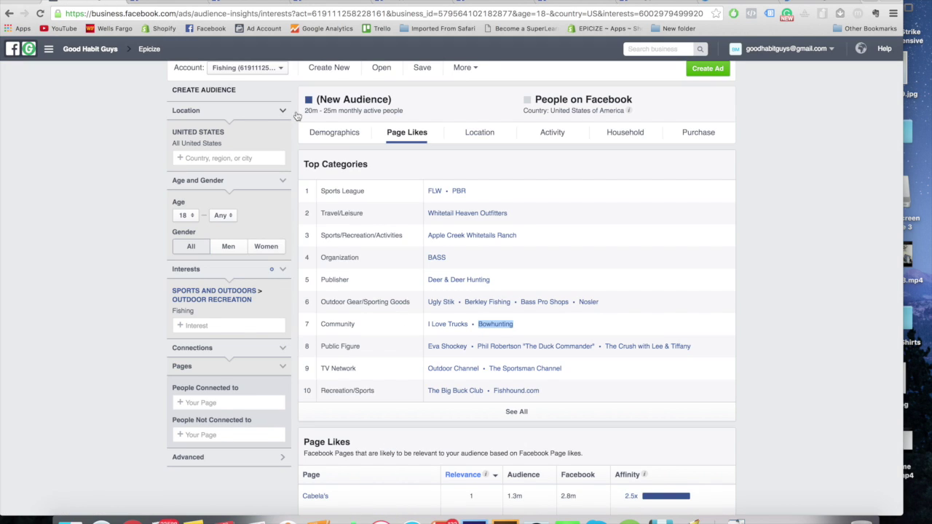
drag(195, 311, 173, 314)
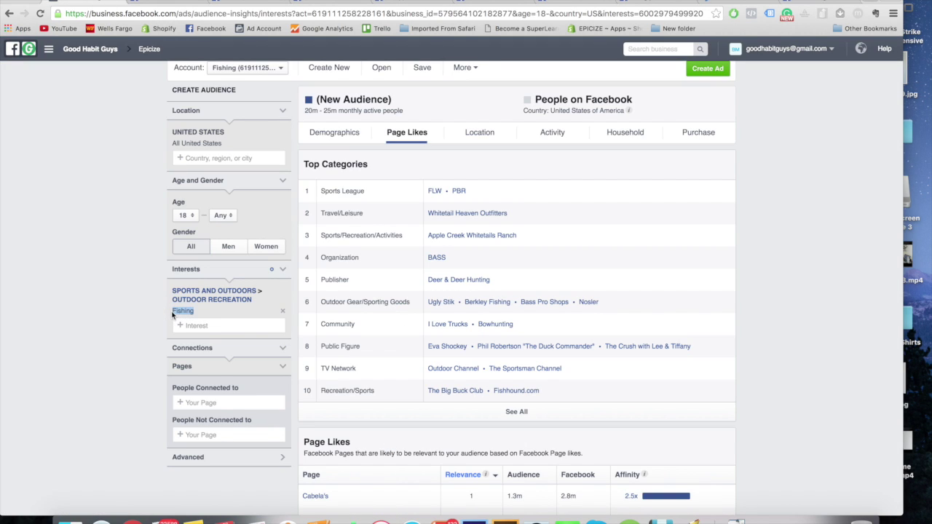
click(181, 315)
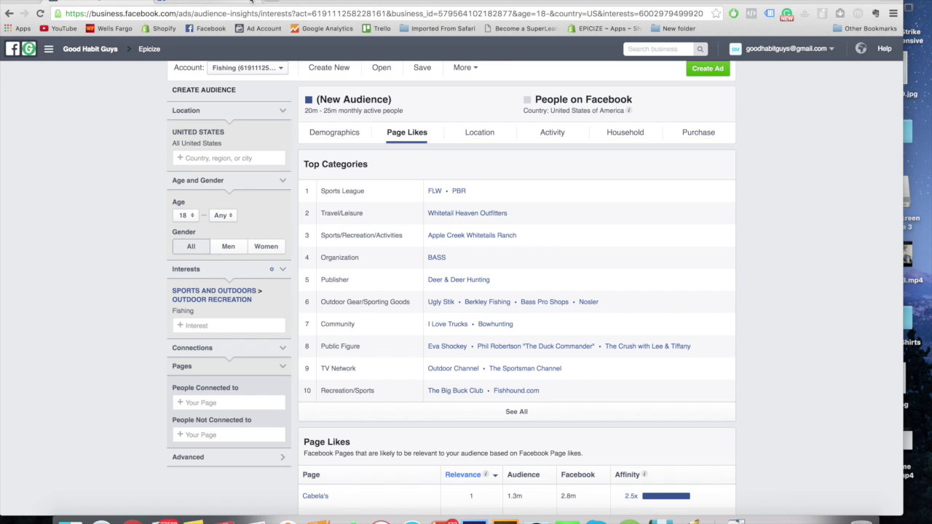
- Search Google for "fishing magazines" in a separate browser tab
click(166, 1)
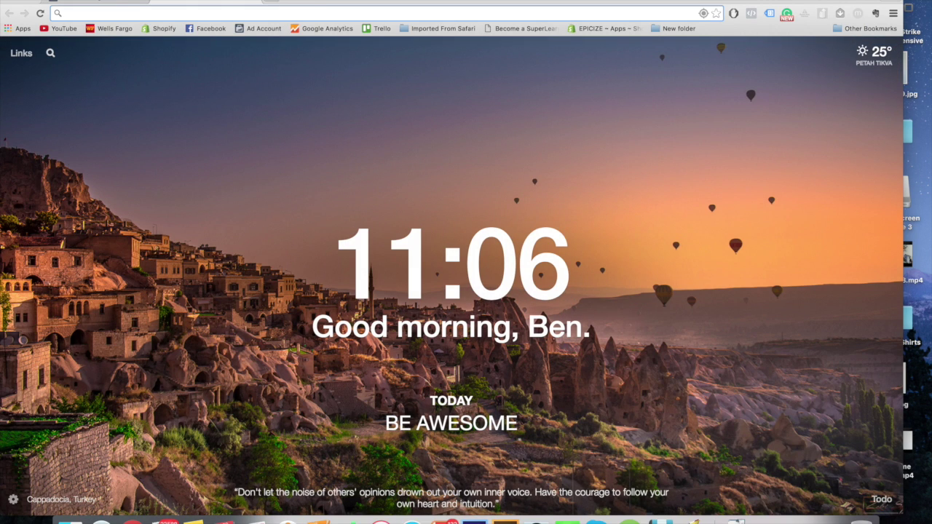
text(Fishing M)
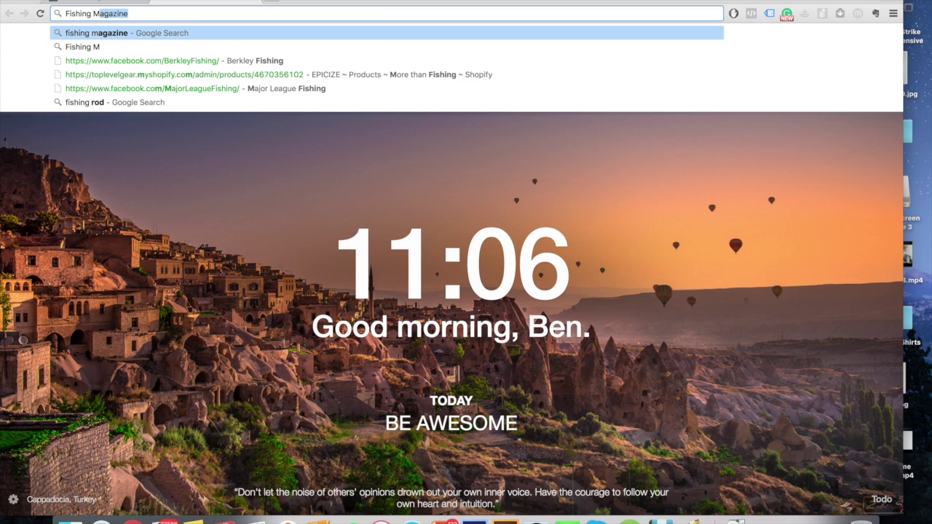
text(a)
key(Return)
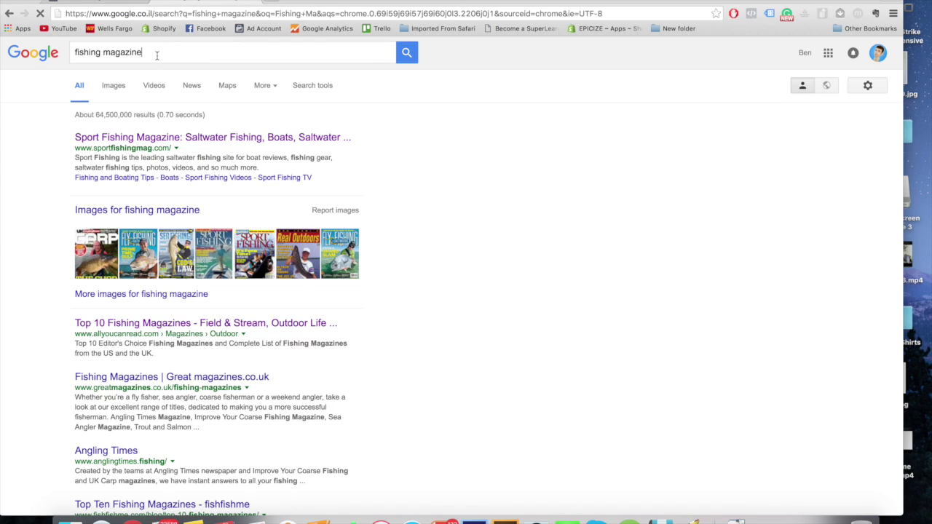
click(155, 56)
text(s)
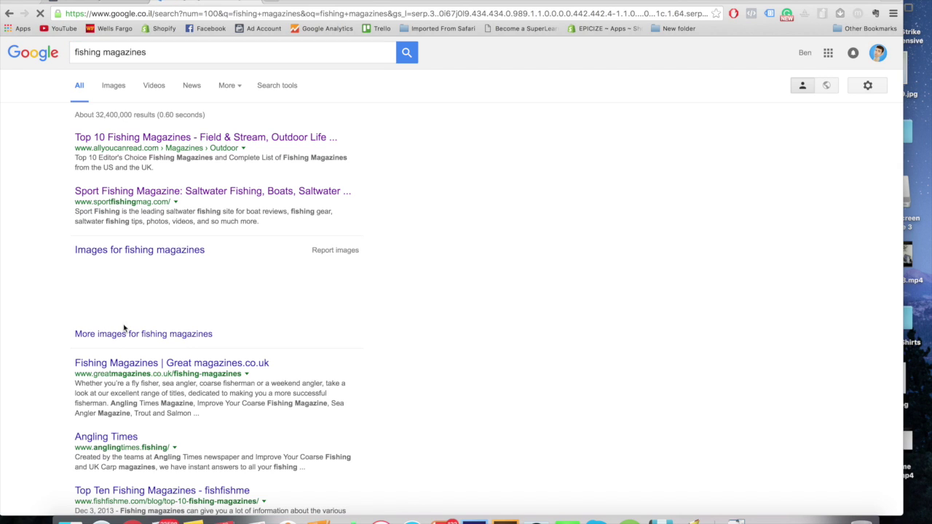
- Open the allyoucanread.com Top 10 Fishing Magazines result in a new tab and review the listed magazines
right_click(152, 137)
click(167, 142)
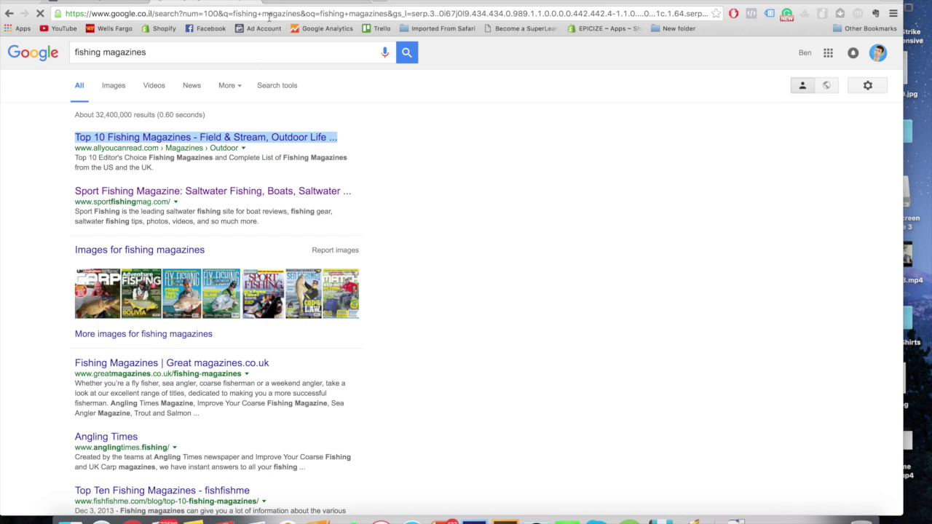
click(296, 1)
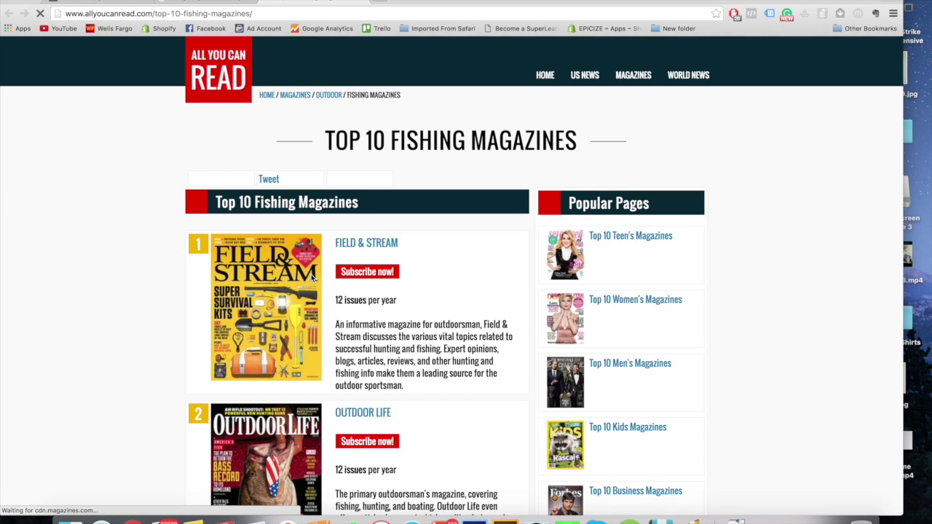
scroll(312, 278, down, 1)
scroll(311, 279, down, 10)
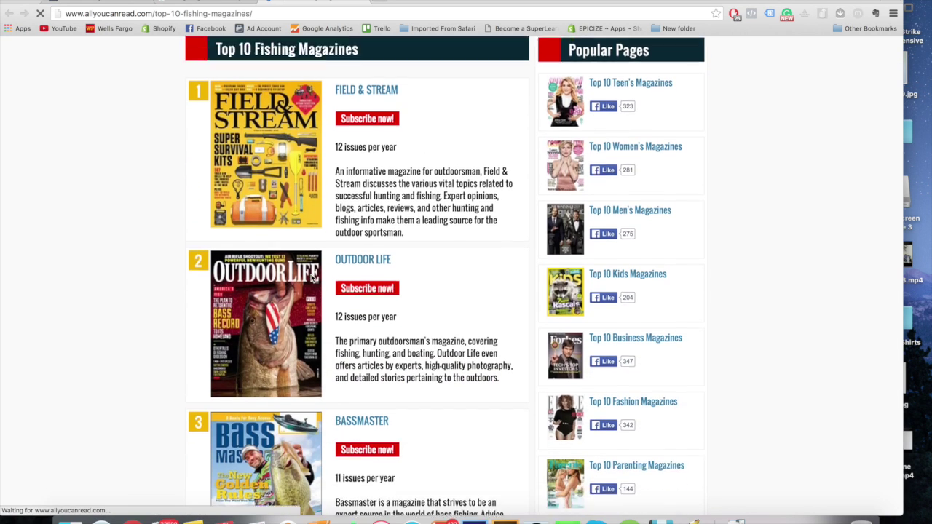
scroll(363, 220, up, 6)
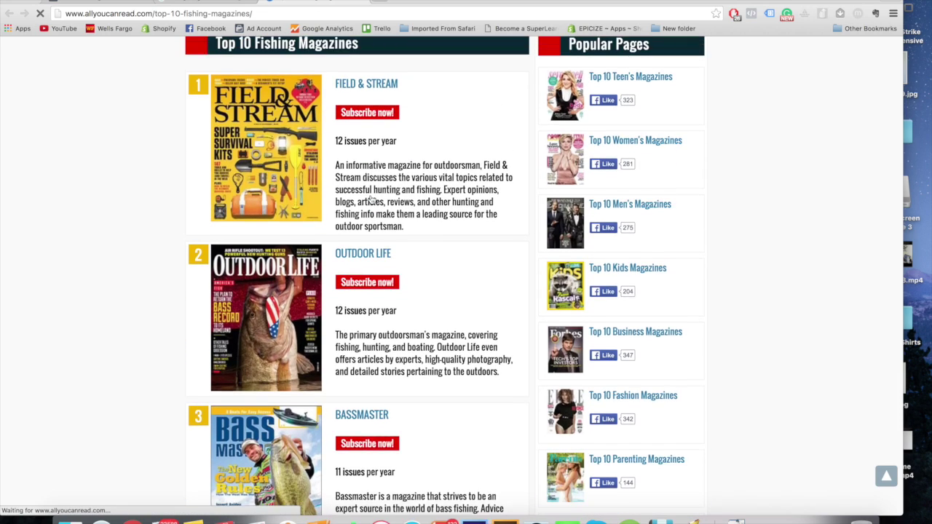
scroll(369, 267, down, 10)
scroll(369, 267, down, 14)
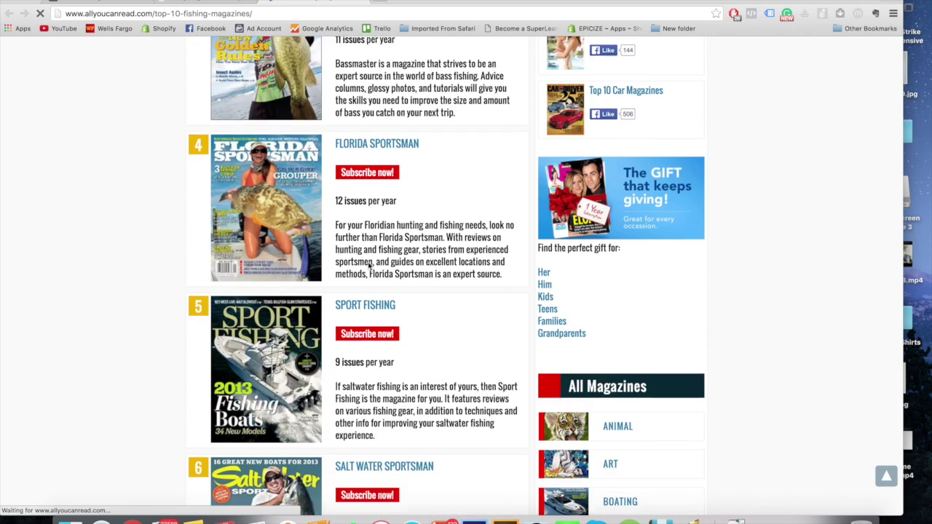
scroll(366, 221, down, 10)
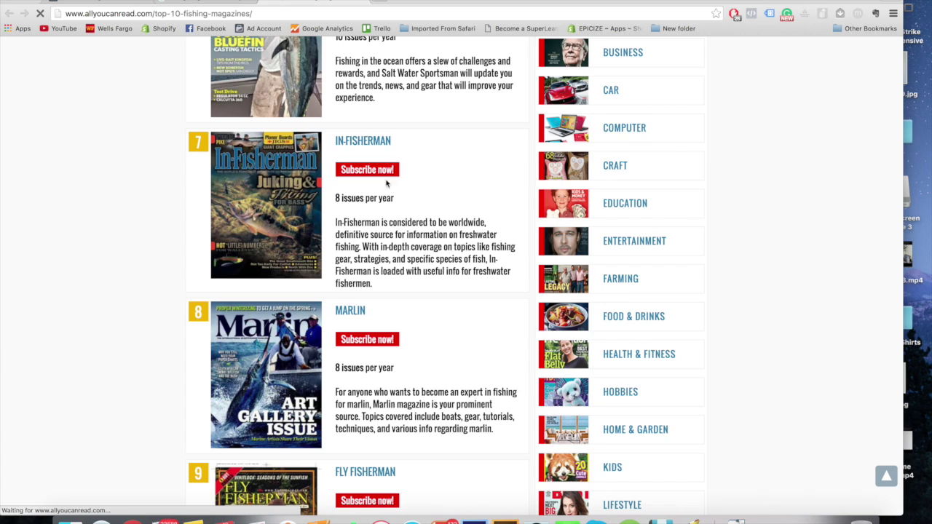
scroll(392, 225, up, 20)
scroll(391, 225, up, 2)
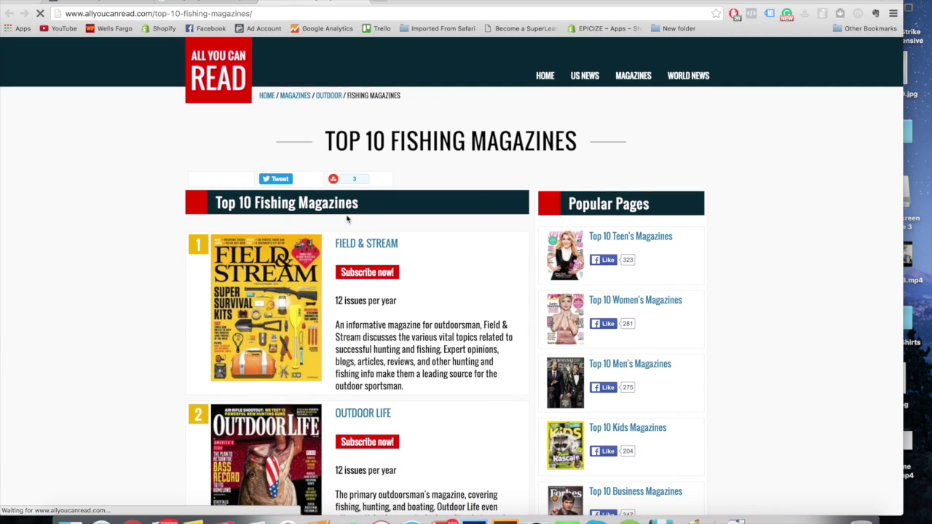
- Copy the Field & Stream title from the magazine list and replace the audience's Fishing interest with the Field & Stream magazine
drag(404, 247, 335, 242)
key(super+c)
click(106, 3)
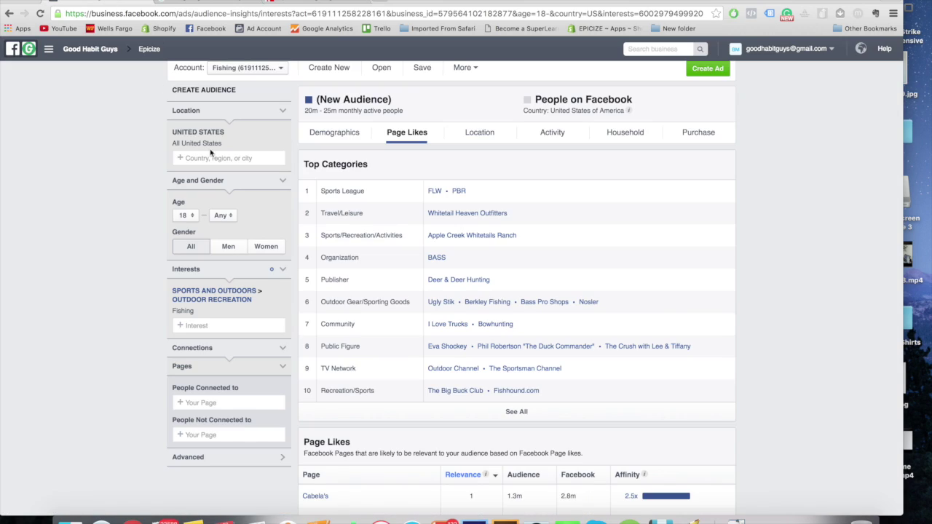
click(283, 311)
click(229, 294)
key(super+v)
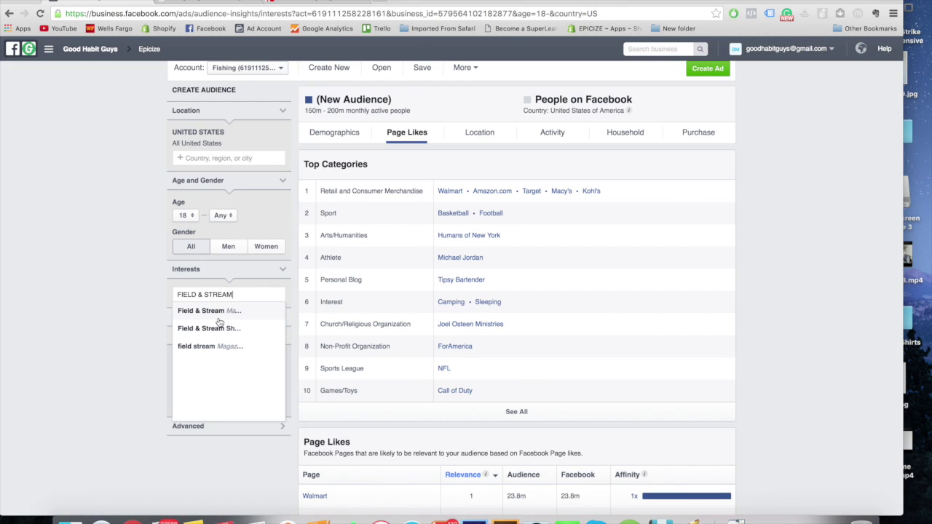
click(219, 314)
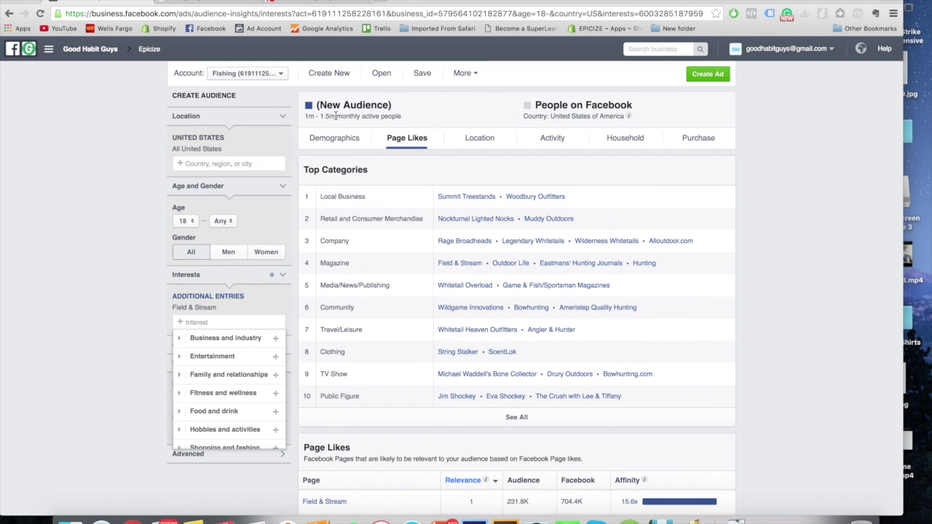
- Open the Summit Treestands, Woodbury Outfitters, Nockturnal Lighted Nocks and Muddy Outdoors pages in new tabs
right_click(466, 197)
click(478, 199)
right_click(533, 200)
click(546, 202)
right_click(488, 220)
click(552, 223)
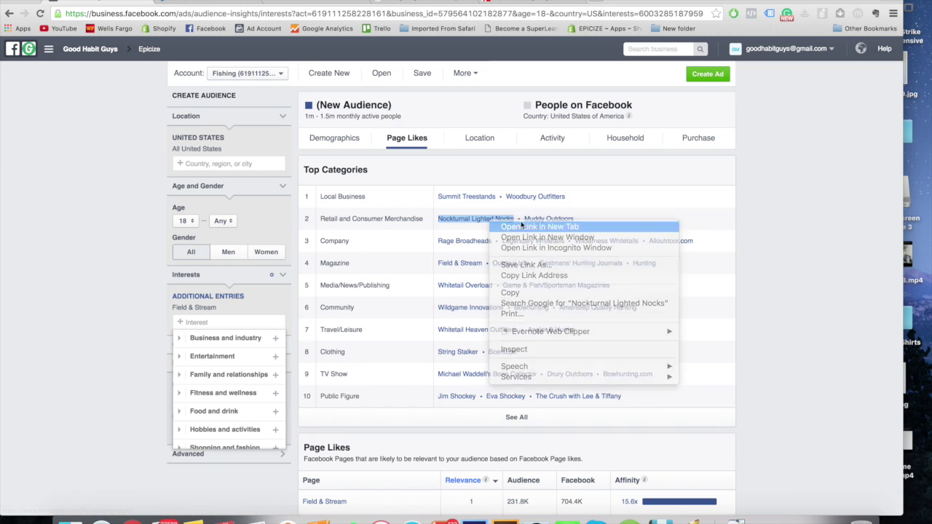
right_click(553, 221)
click(566, 224)
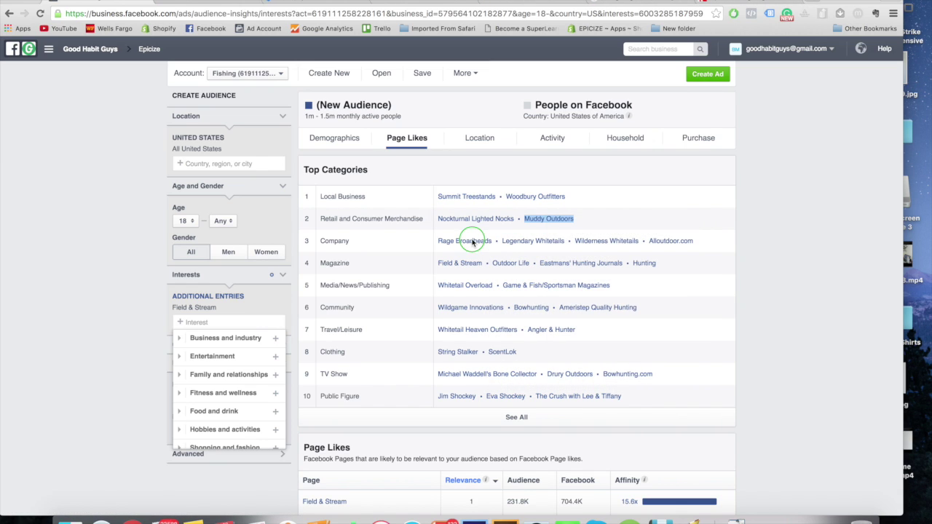
- Open the Rage Broadheads, Legendary Whitetails and Wilderness Whitetails pages from the Company category in new tabs
right_click(472, 241)
click(490, 245)
right_click(542, 241)
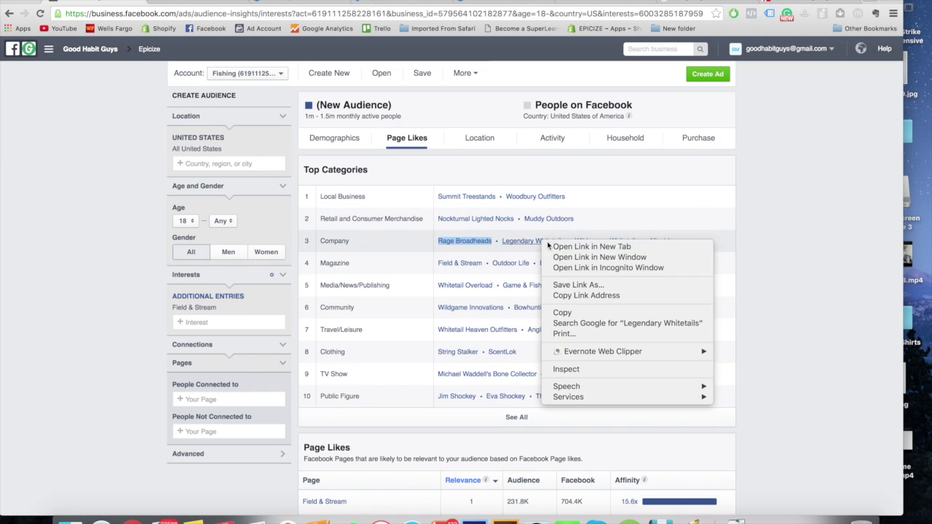
click(565, 248)
right_click(610, 241)
click(623, 246)
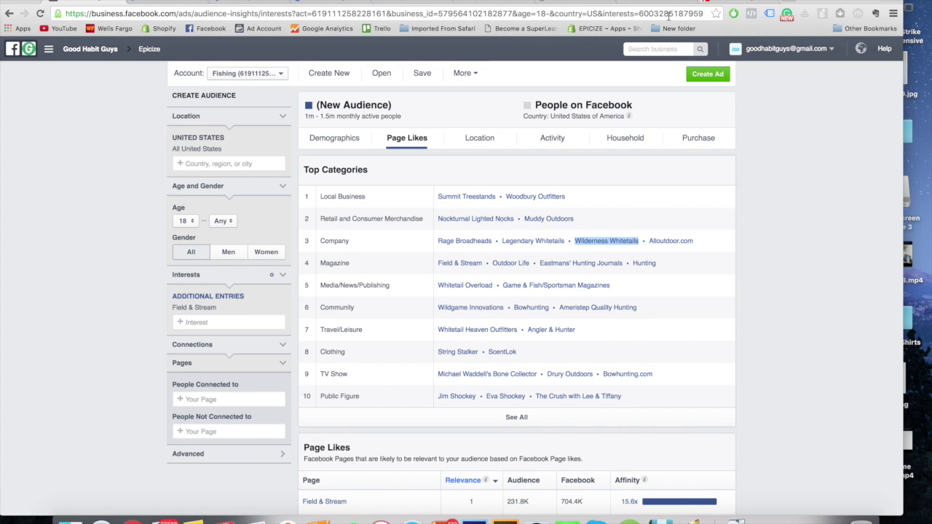
- Examine the Summit Treestands page and its posts, check the Woodbury Outfitters page for fishing relevance, and close both
click(267, 2)
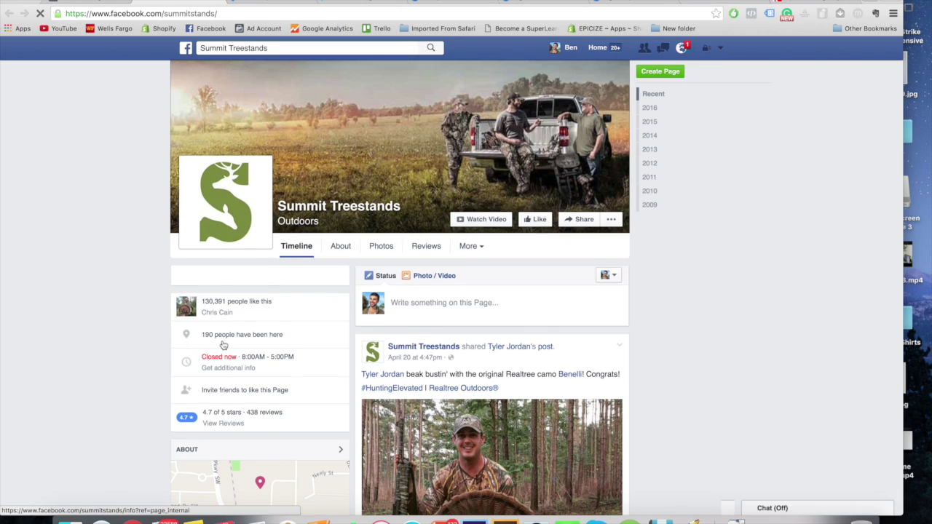
scroll(312, 352, down, 3)
scroll(311, 352, down, 2)
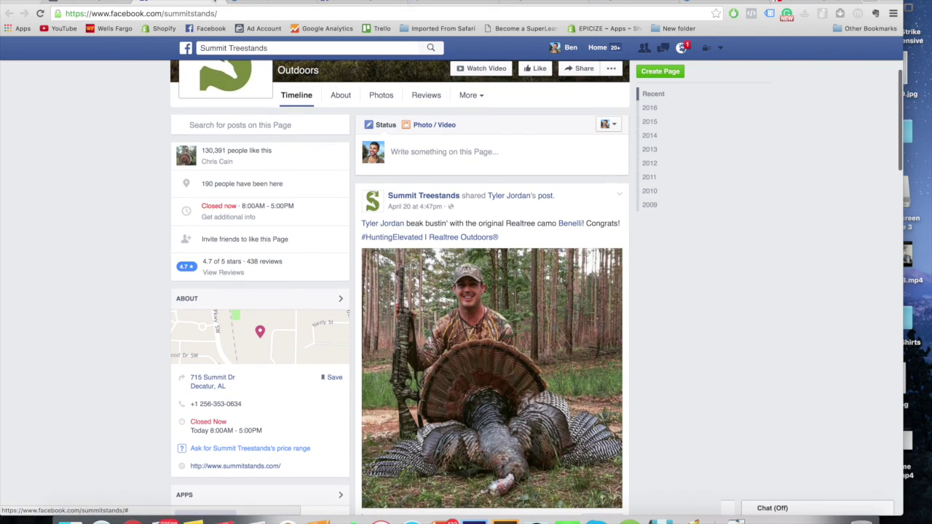
click(207, 6)
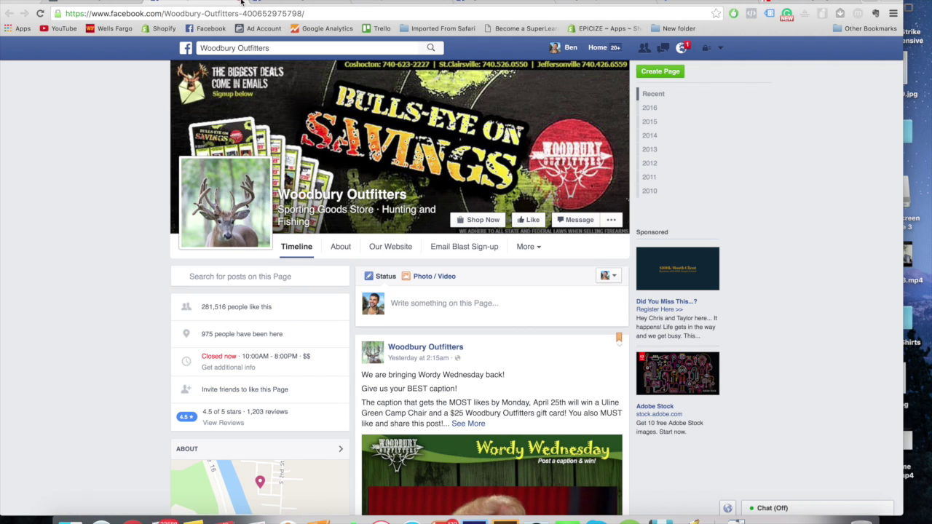
click(269, 3)
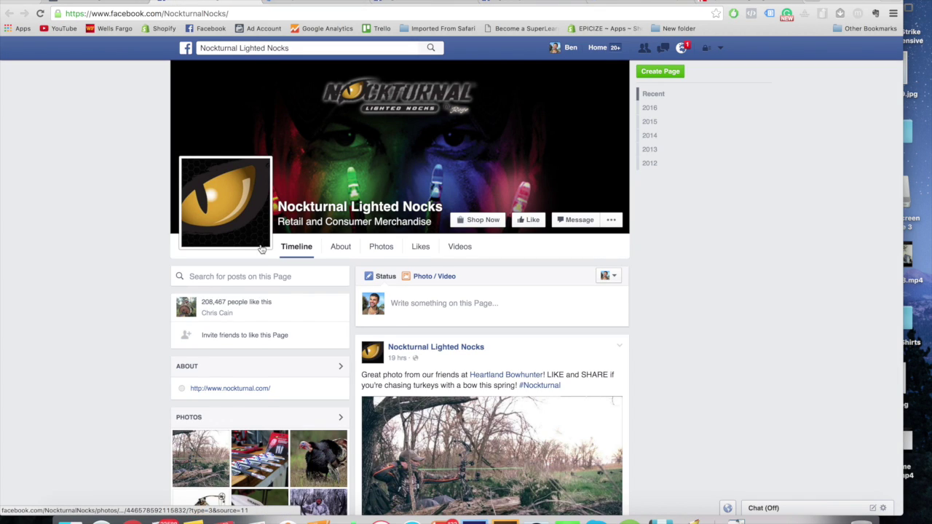
- Examine the Nockturnal Lighted Nocks page's posts and photos, then dismiss it along with the Muddy Outdoors and Rage Broadheads pages
scroll(261, 247, down, 2)
scroll(261, 248, down, 3)
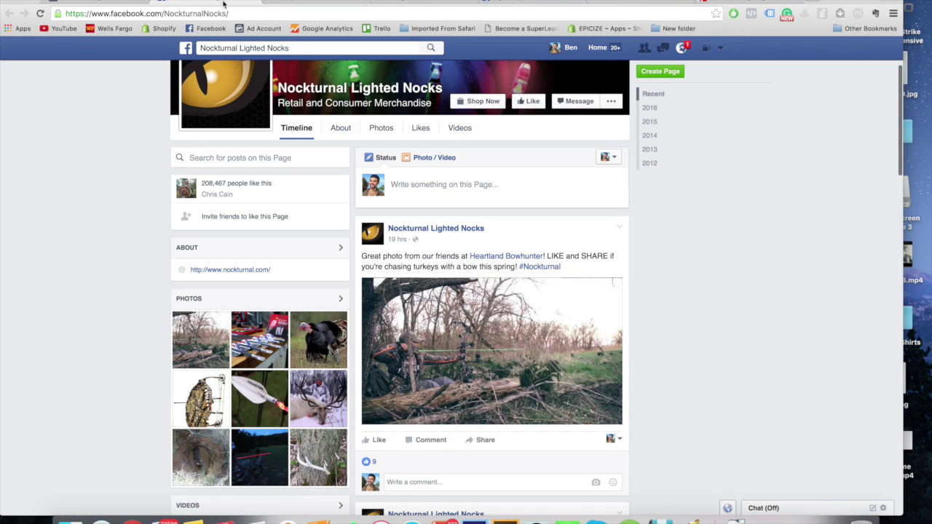
click(251, 3)
click(252, 2)
click(251, 2)
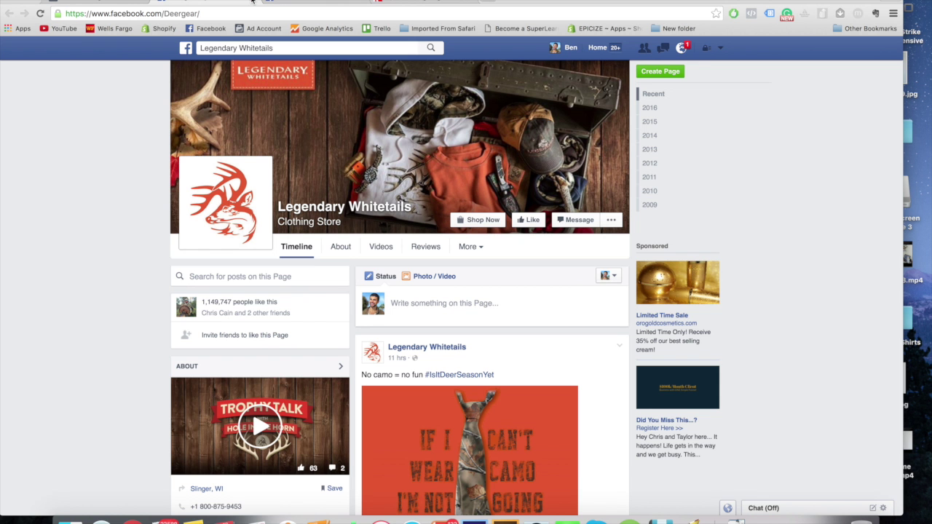
- Check the Legendary Whitetails and Wilderness Whitetails pages for relevance, close them, and return to the Field & Stream audience
click(252, 2)
click(251, 3)
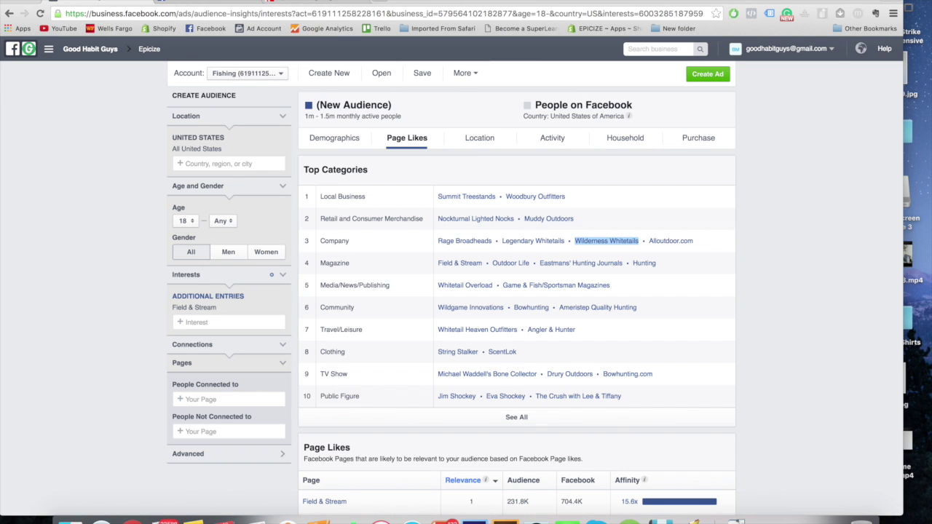
click(226, 3)
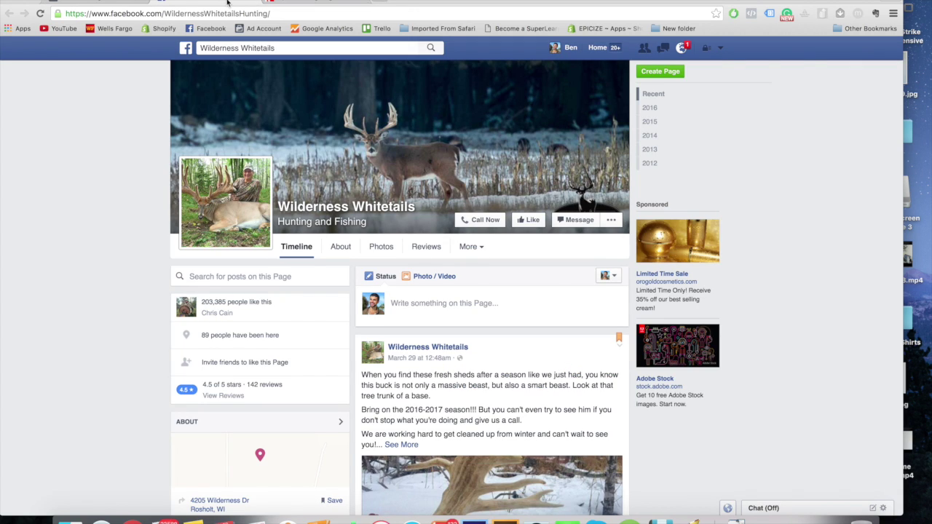
click(250, 3)
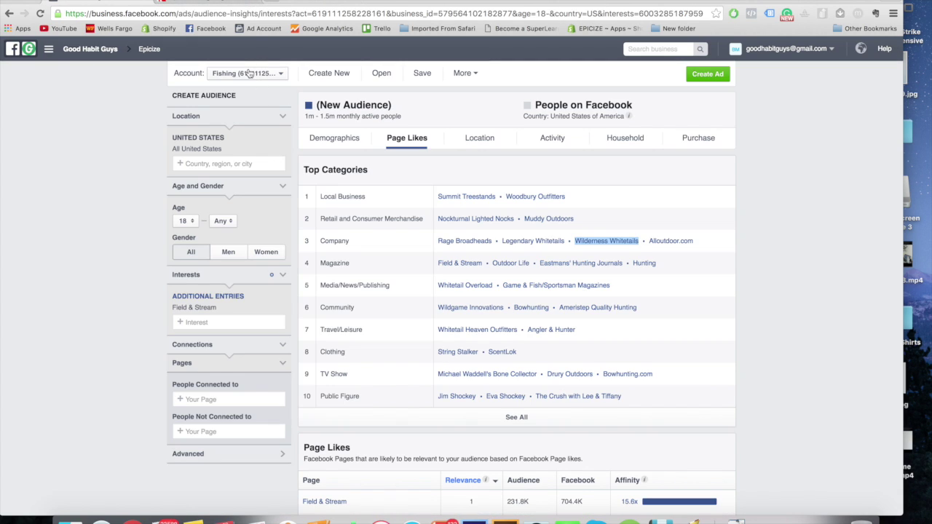
- Review the Outdoor Life and Bassmaster entries in the Top 10 Fishing Magazines list and copy the Bassmaster title
click(183, 3)
scroll(354, 419, down, 3)
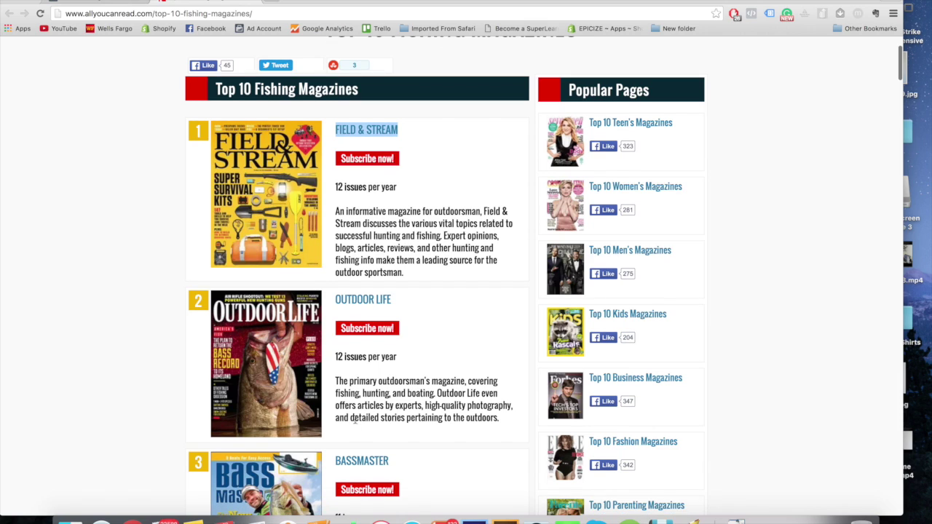
drag(376, 380, 385, 405)
click(387, 400)
scroll(386, 399, down, 1)
scroll(387, 399, down, 3)
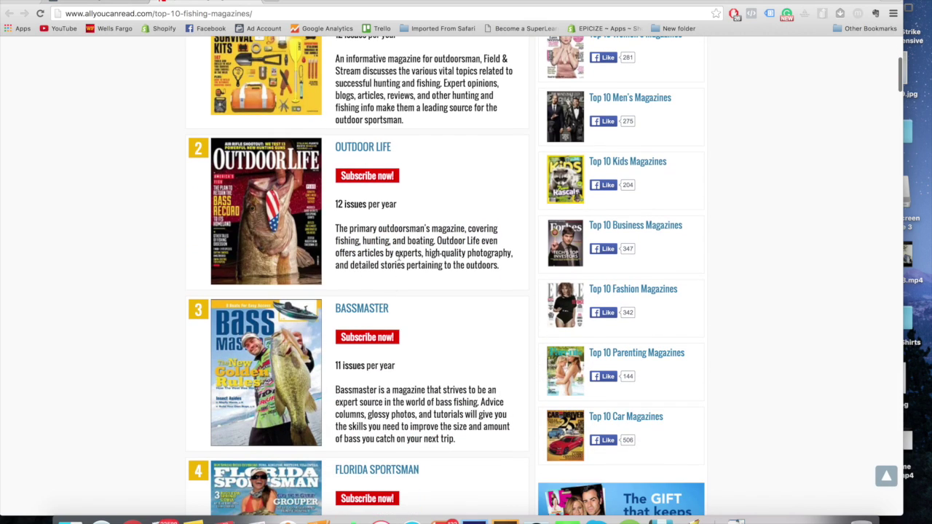
drag(358, 385, 430, 415)
click(400, 411)
click(417, 429)
drag(397, 309, 329, 308)
key(ctrl+c)
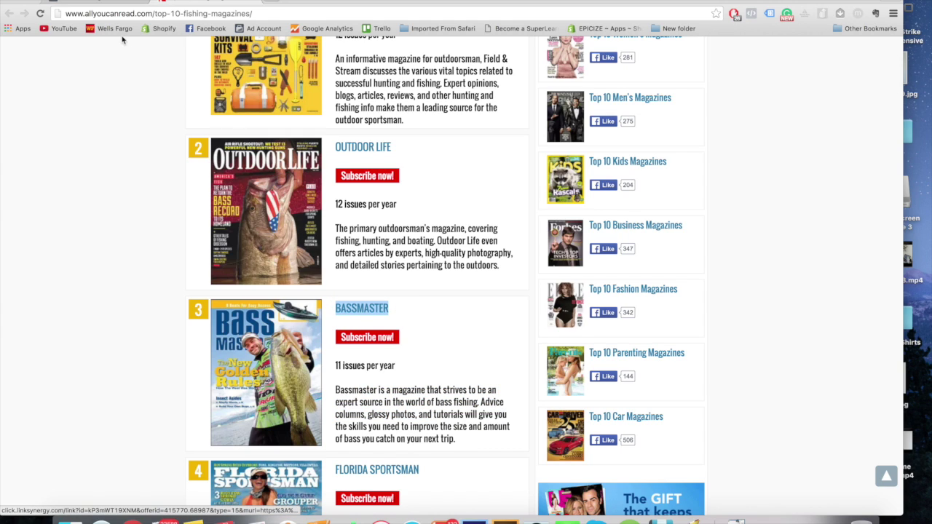
- Replace the Field & Stream interest with Bassmaster Magazine in Audience Insights and check the audience's size
click(110, 2)
click(283, 306)
click(222, 300)
key(ctrl+v)
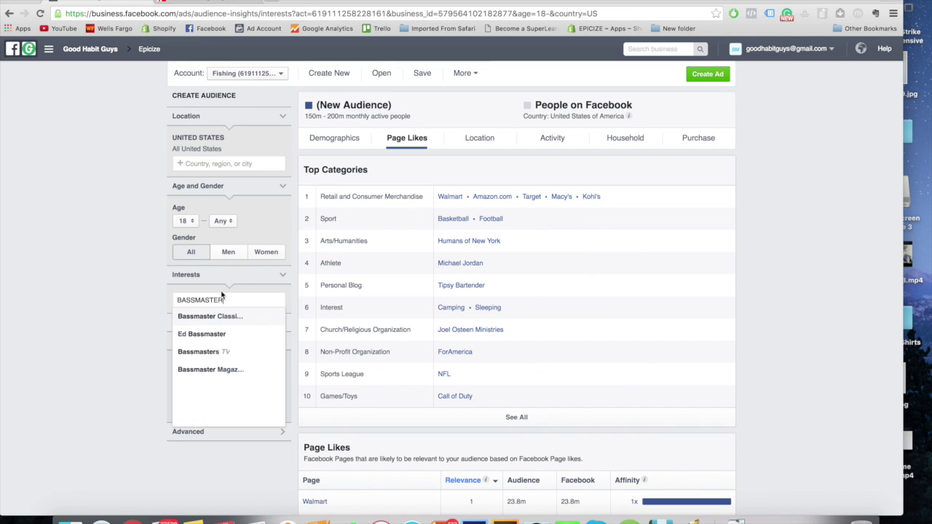
click(209, 369)
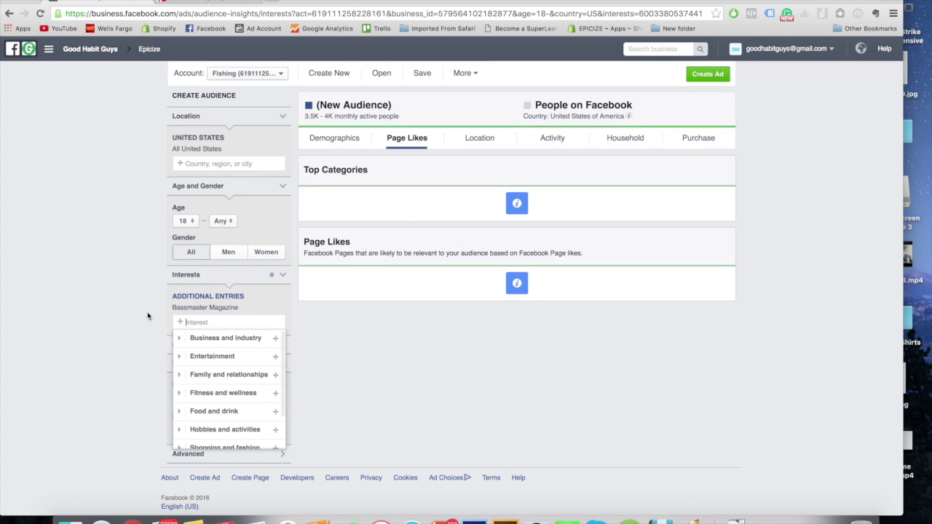
drag(318, 124, 339, 69)
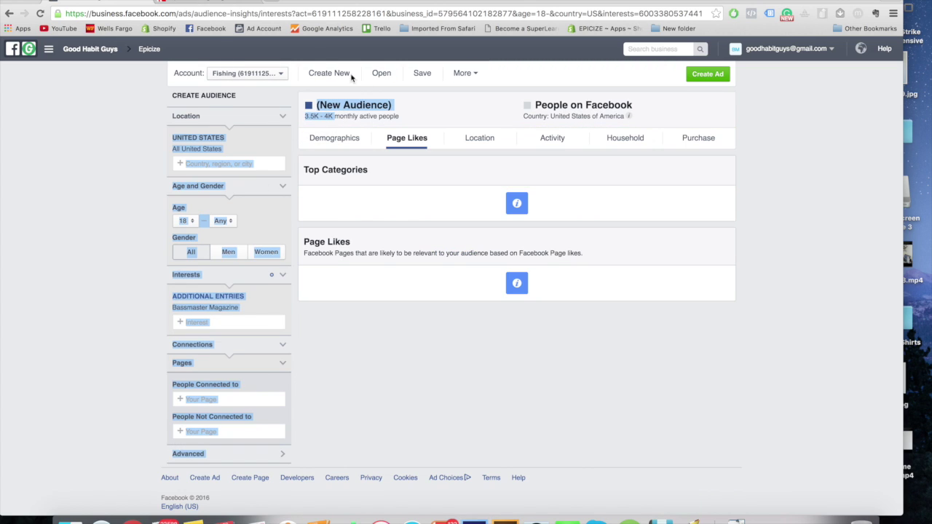
click(348, 116)
drag(356, 117, 300, 118)
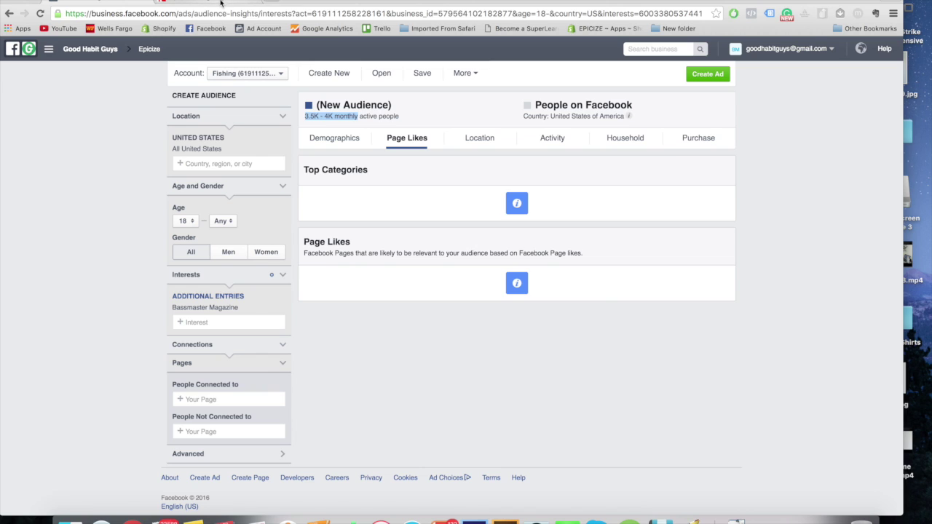
- Find the Sport Fishing entry in the Top 10 Fishing Magazines list and copy its title
click(222, 1)
scroll(392, 379, down, 5)
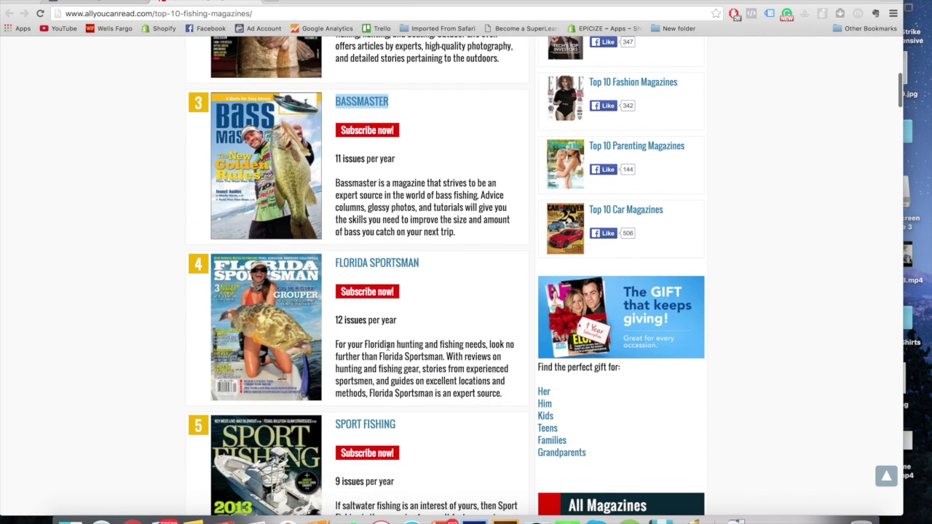
scroll(462, 345, down, 3)
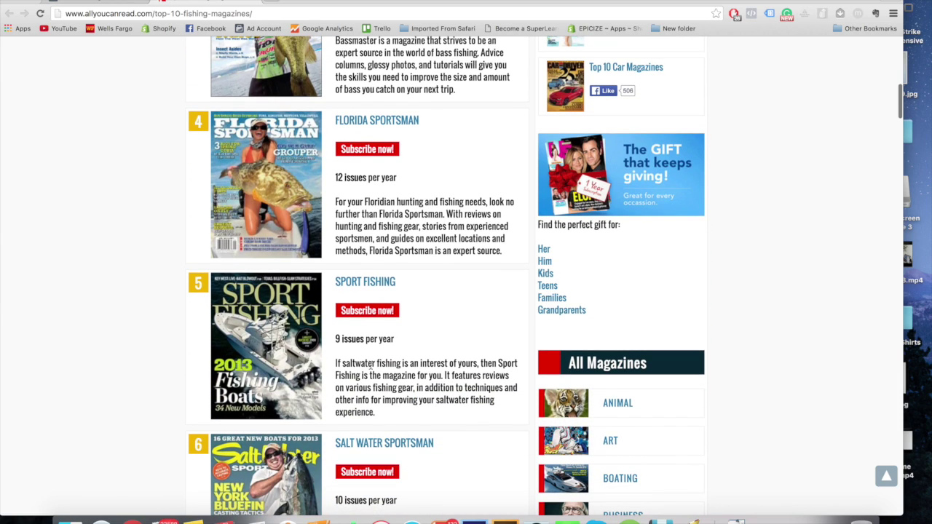
drag(336, 281, 390, 290)
key(super+c)
- Replace the Bassmaster Magazine interest with Sport Fishing Magazine in the Audience Insights audience
click(257, 2)
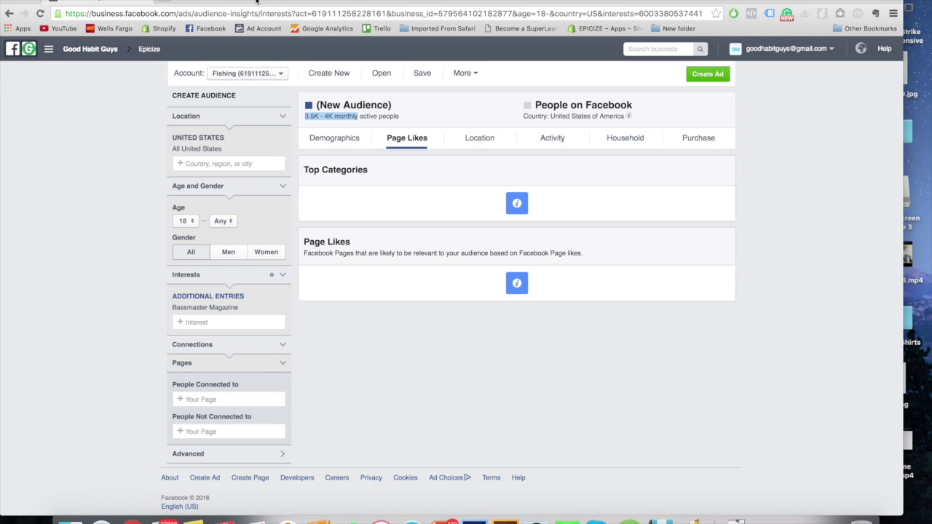
click(283, 306)
click(244, 300)
key(super+v)
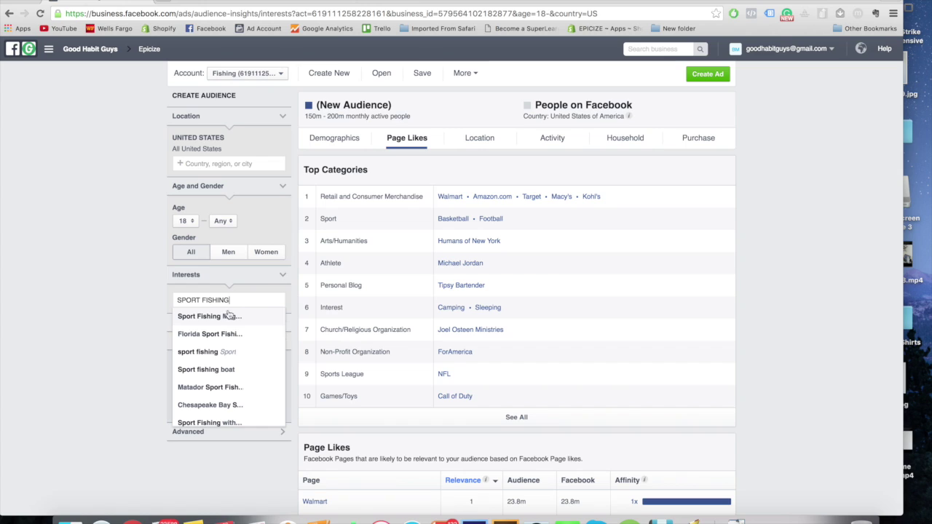
click(227, 314)
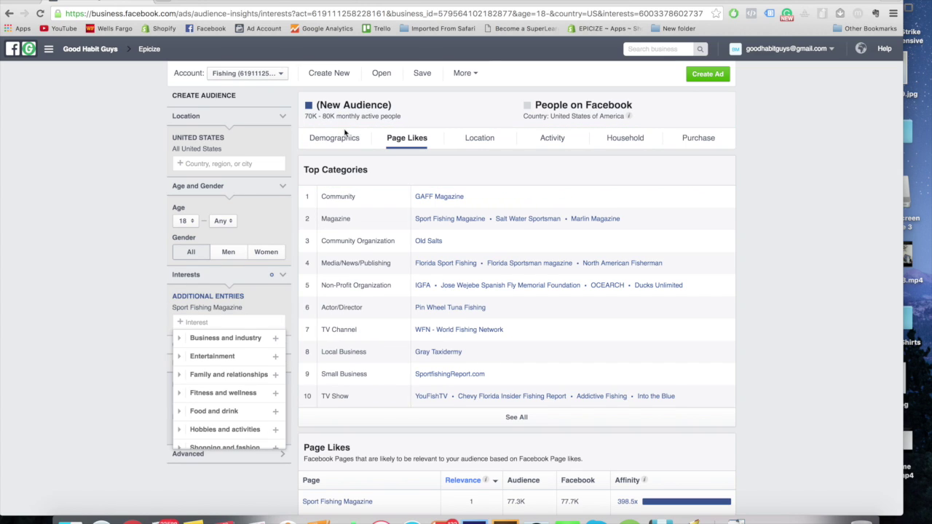
- Open the GAFF Magazine, Sport Fishing Magazine, Salt Water Sportsman and Marlin Magazine pages in new tabs
scroll(340, 173, down, 1)
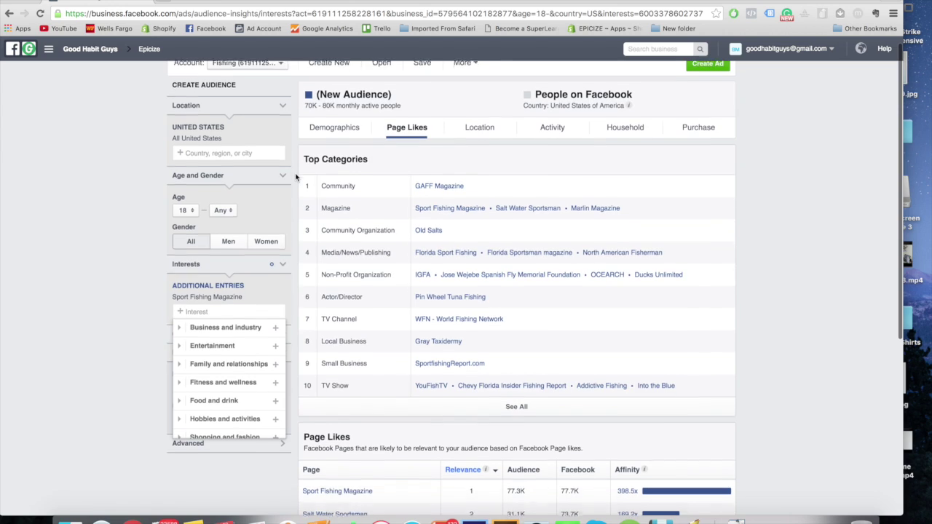
right_click(437, 185)
click(440, 187)
right_click(431, 206)
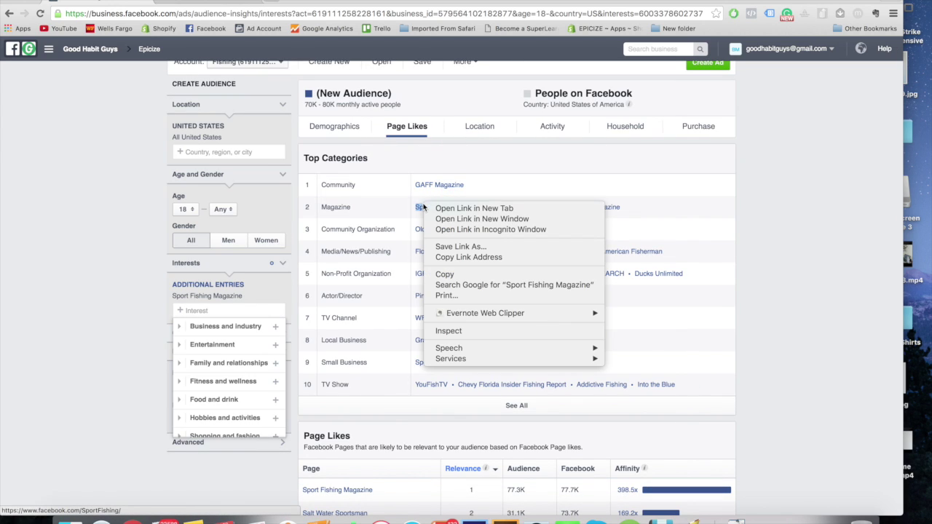
click(527, 209)
right_click(527, 209)
click(542, 211)
right_click(604, 209)
click(627, 217)
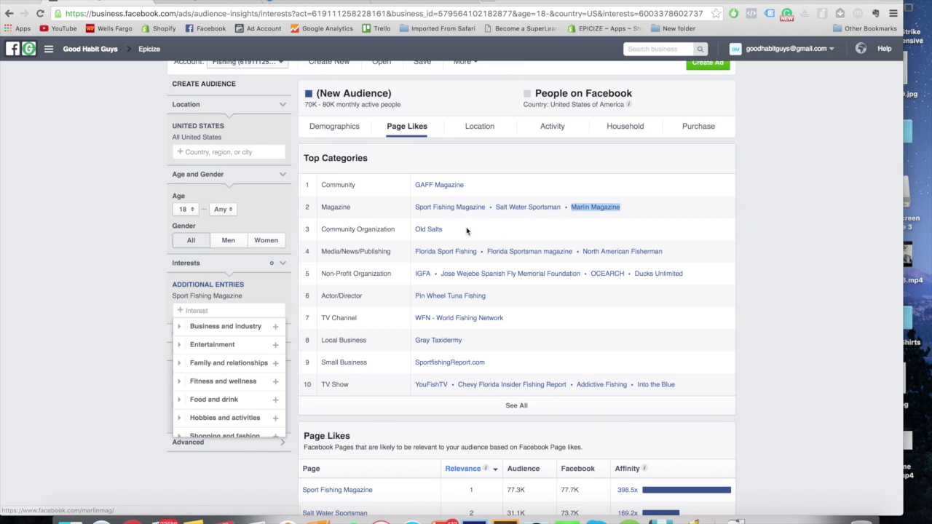
- Open the Old Salts, Florida Sport Fishing, Florida Sportsman magazine and North American Fisherman pages in new tabs
right_click(436, 229)
click(445, 233)
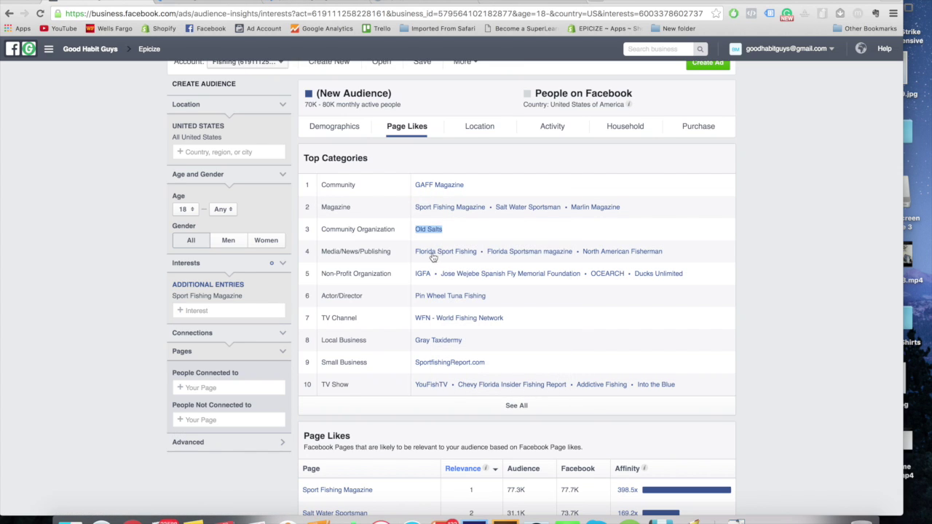
right_click(440, 252)
click(442, 257)
right_click(503, 252)
click(566, 256)
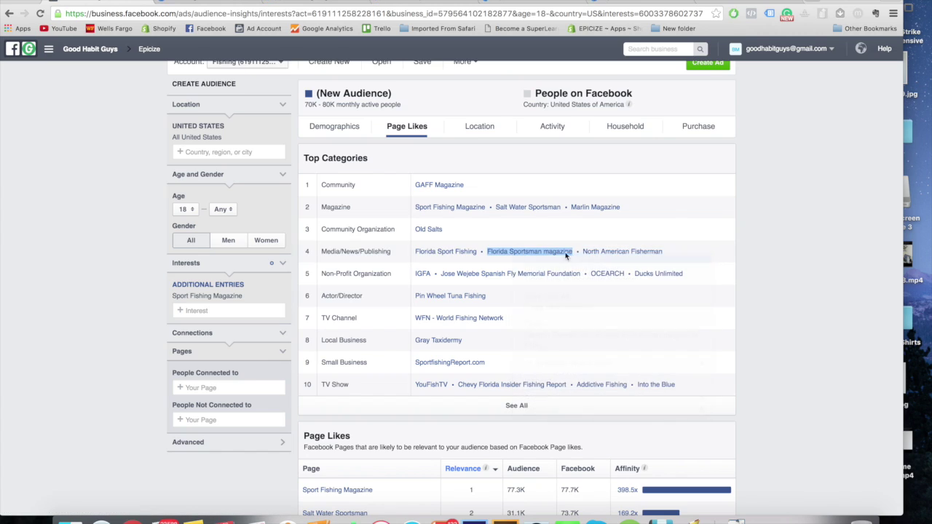
right_click(619, 252)
click(633, 254)
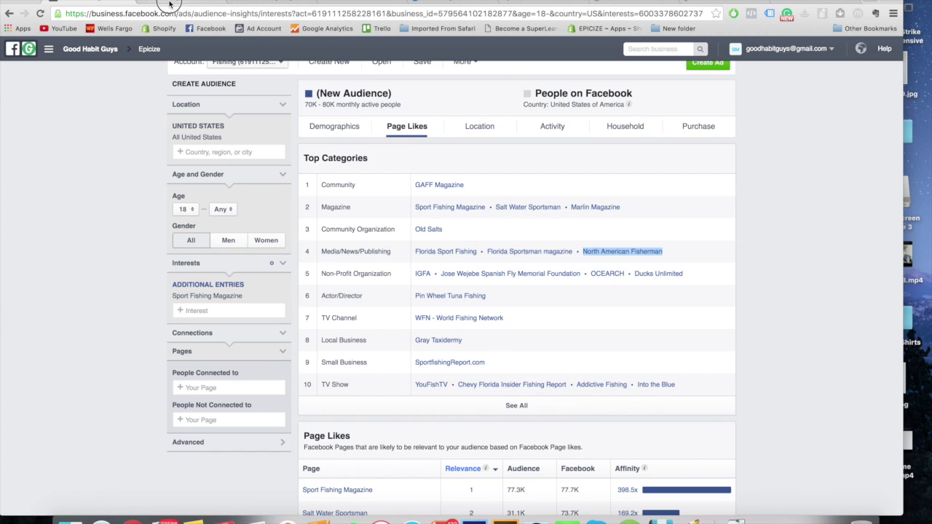
- Examine the GAFF Magazine page's description, number of likes and latest post
click(169, 3)
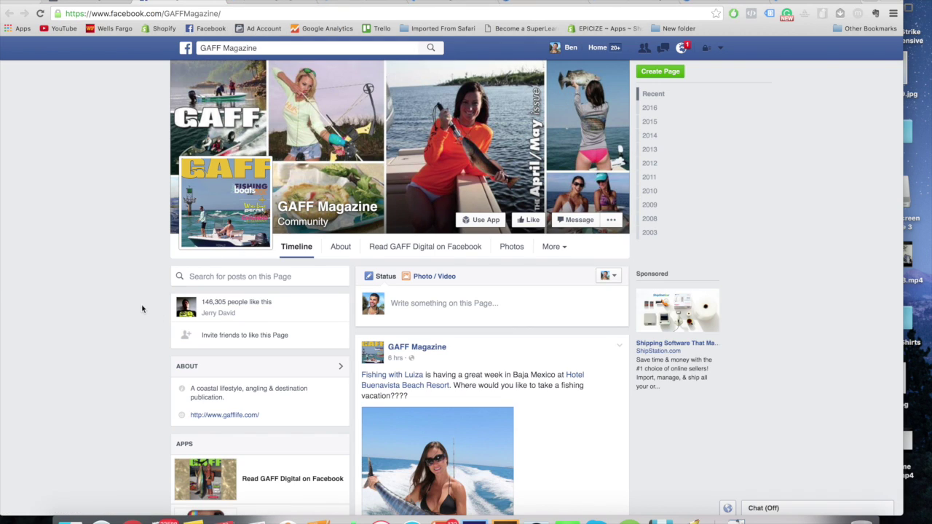
scroll(142, 308, down, 3)
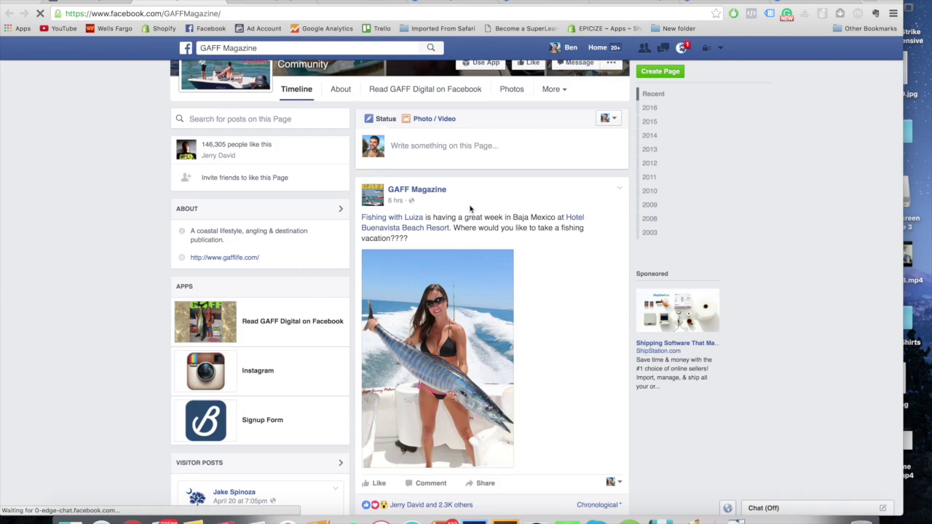
right_click(404, 214)
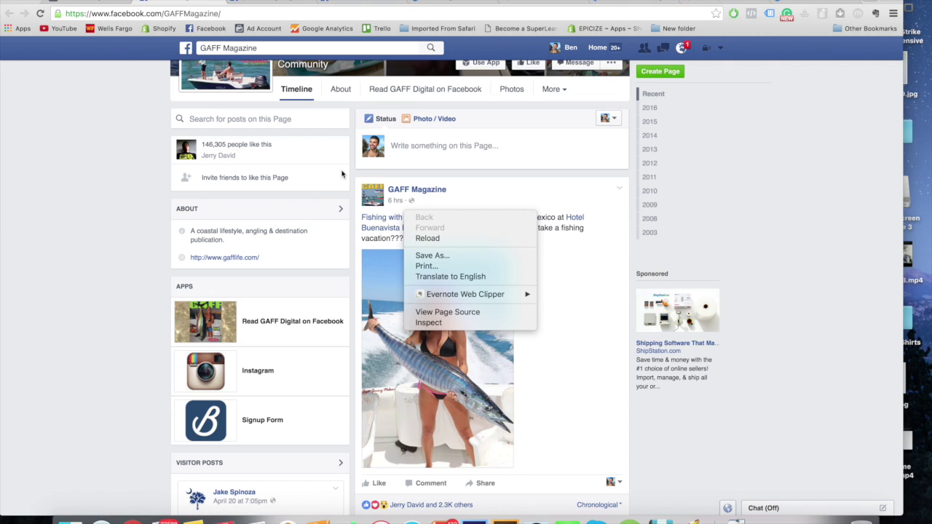
click(413, 175)
scroll(413, 175, up, 2)
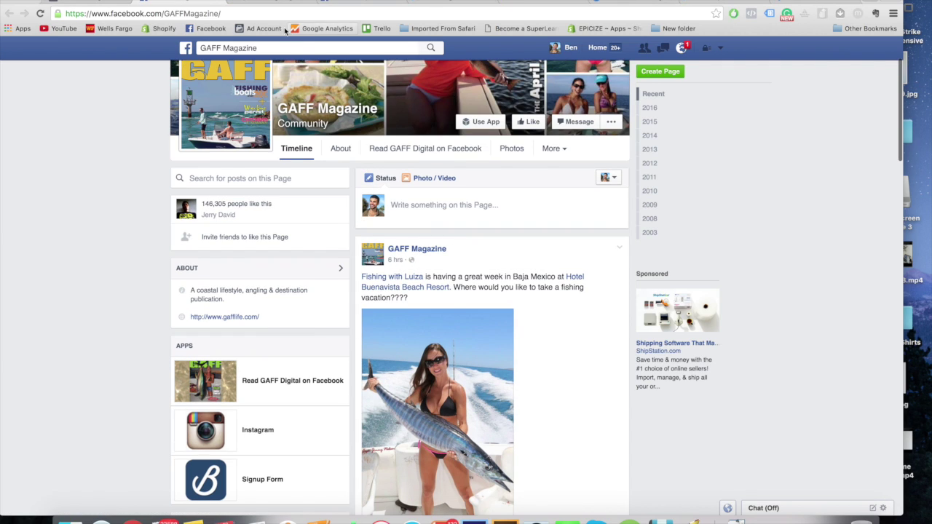
- Check the Sport Fishing Magazine, Salt Water Sportsman, Marlin Magazine and Old Salts pages for fishing relevance
click(273, 3)
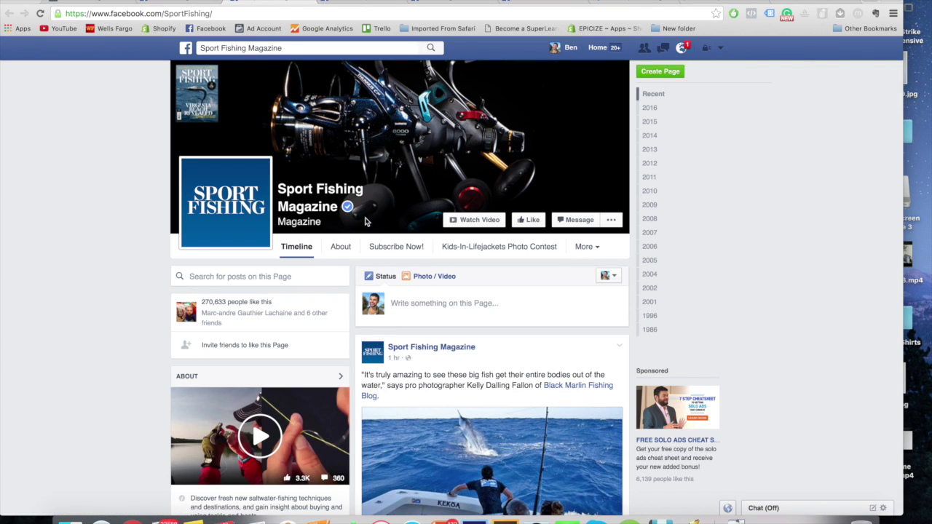
click(376, 3)
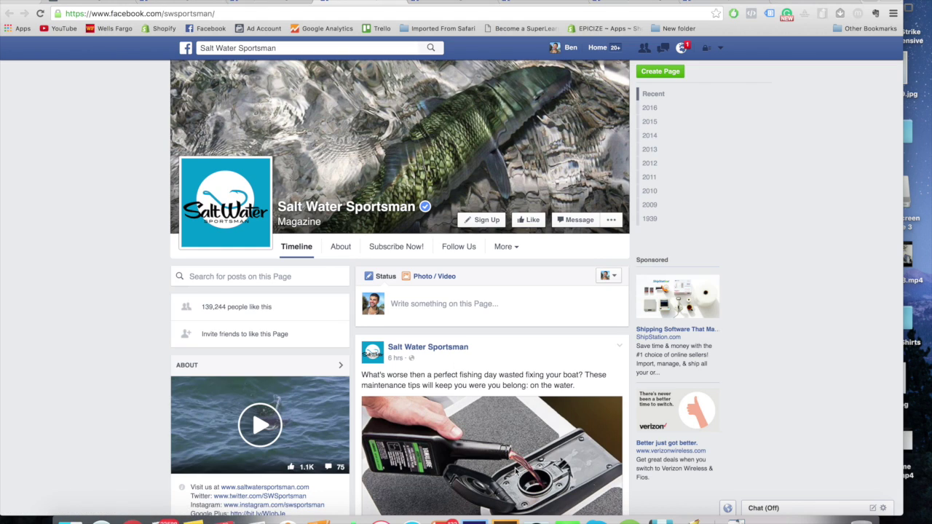
click(443, 2)
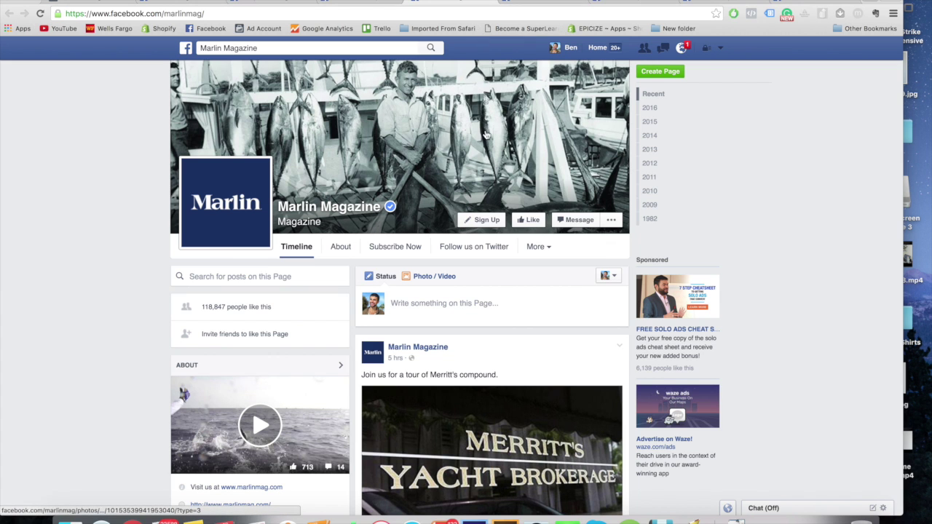
click(554, 2)
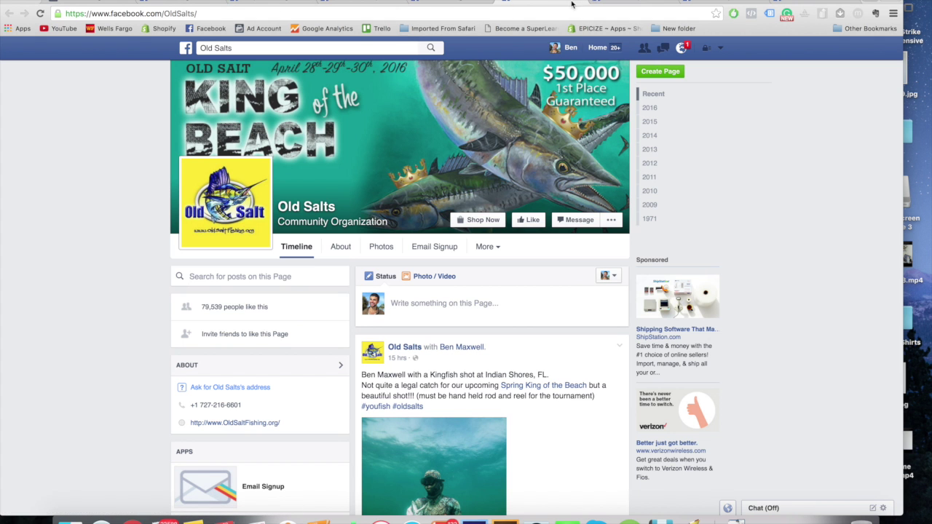
- Close the opened pages from Marlin Magazine onward, keeping GAFF Magazine, Sport Fishing Magazine and Salt Water Sportsman
click(581, 2)
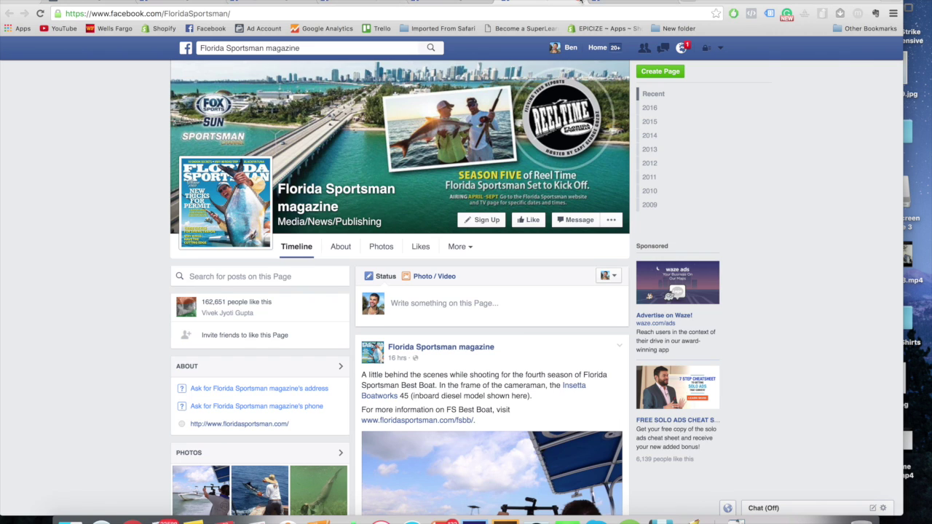
click(580, 1)
click(580, 1)
click(578, 1)
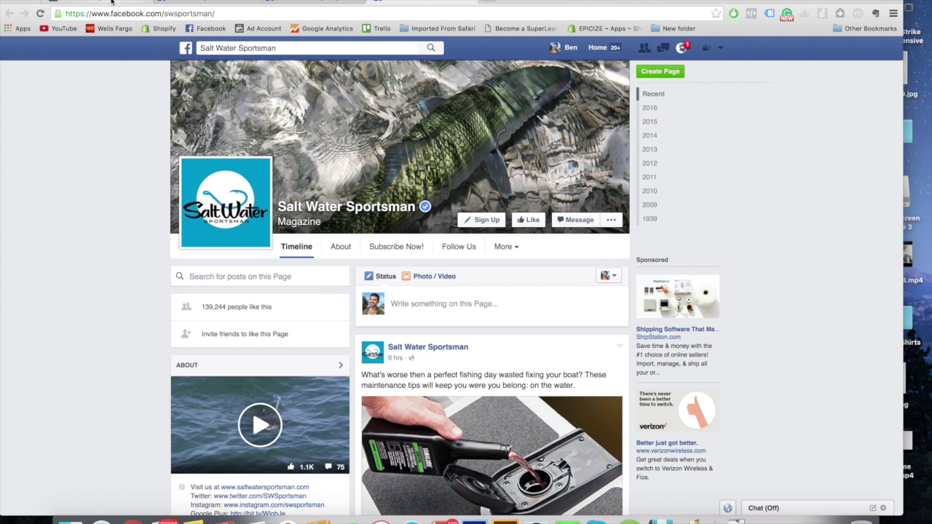
- Copy the Sport Fishing Magazine interest name, select cell B2 under Magazines/Subscription in the spreadsheet, and return to the audience
click(111, 2)
drag(244, 297, 178, 300)
key(super+c)
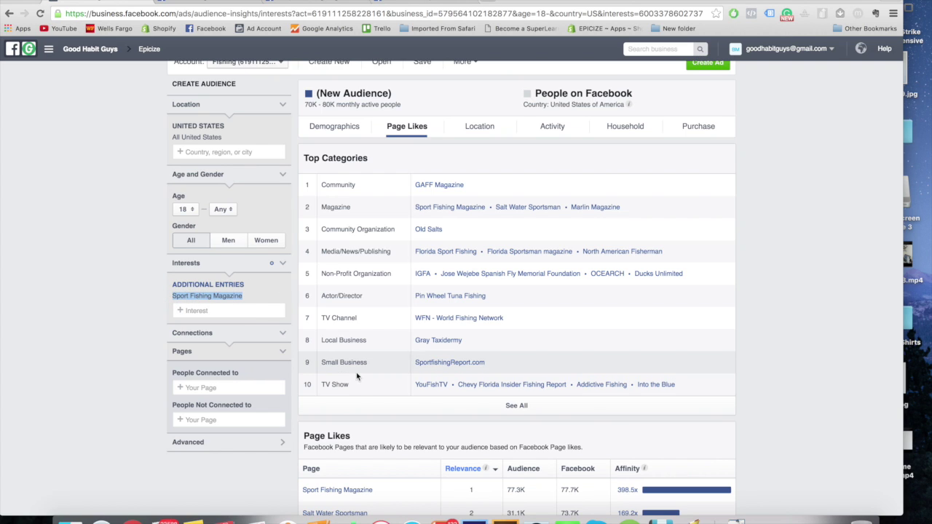
click(312, 507)
click(437, 185)
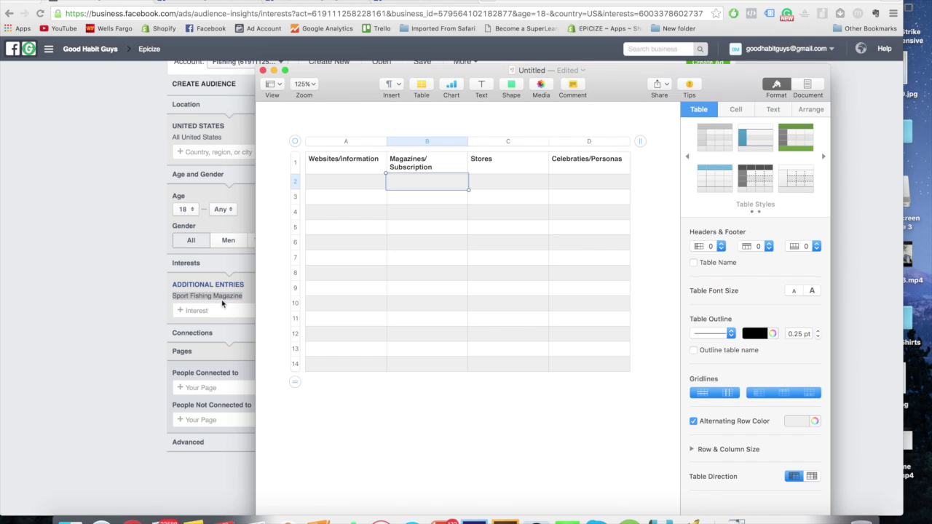
click(146, 309)
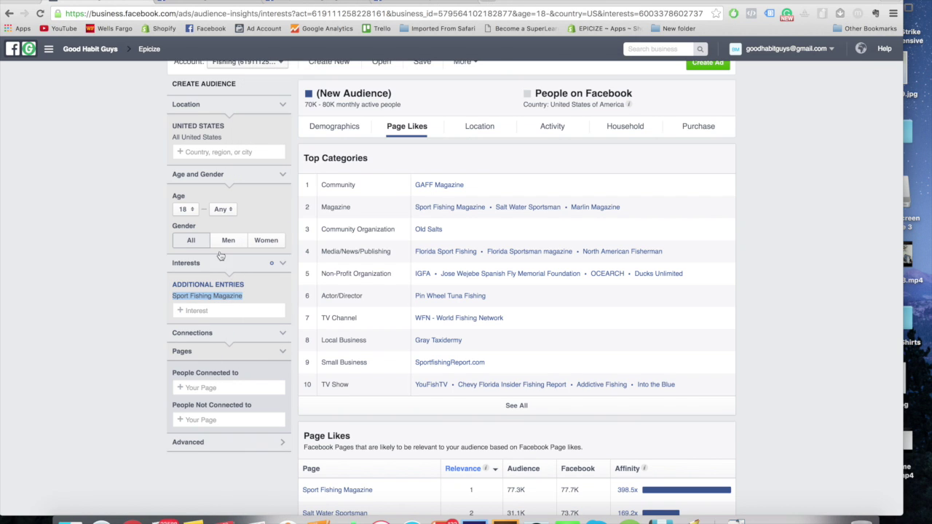
- Search Google for "Sport Fishing Magazine" in a new tab and open the magazine's site, sportfishingmag.com
click(495, 2)
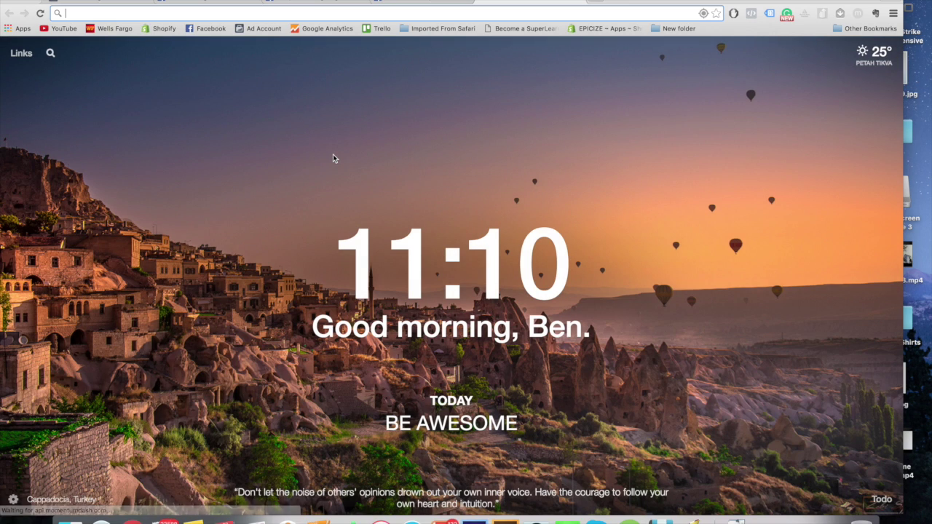
key(super+v)
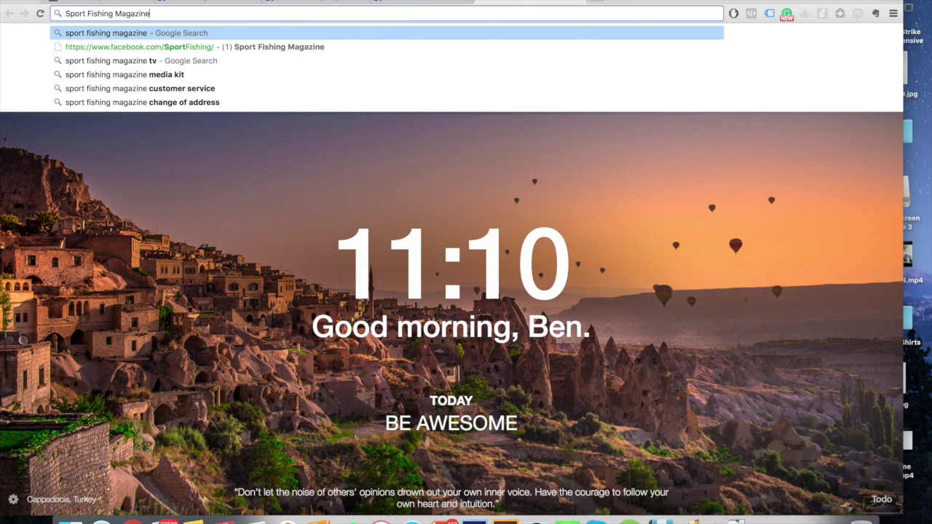
key(Return)
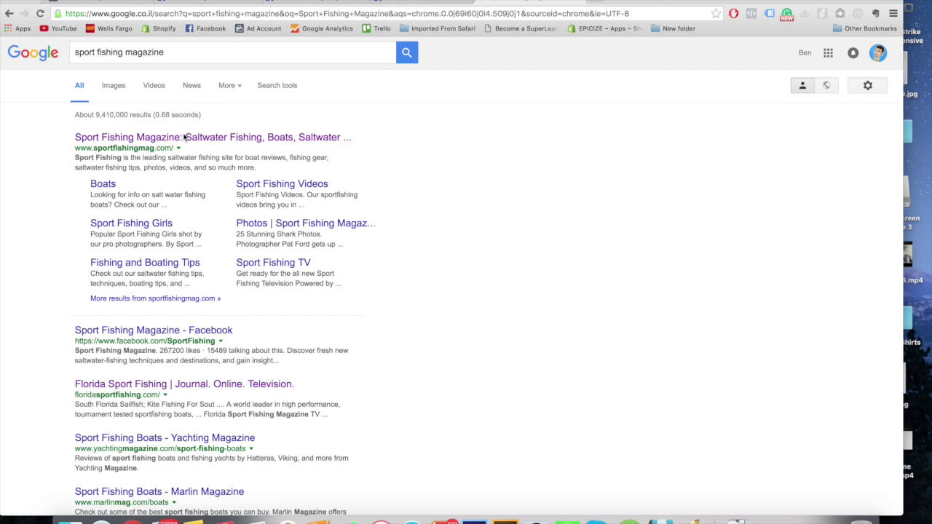
click(180, 139)
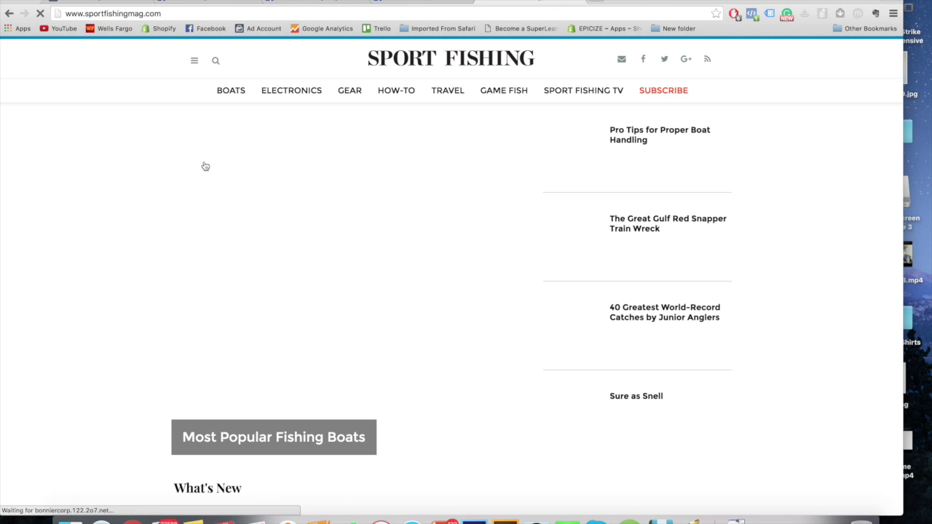
- Check the subscription page on the Sport Fishing site, close it and return to the audience
click(683, 89)
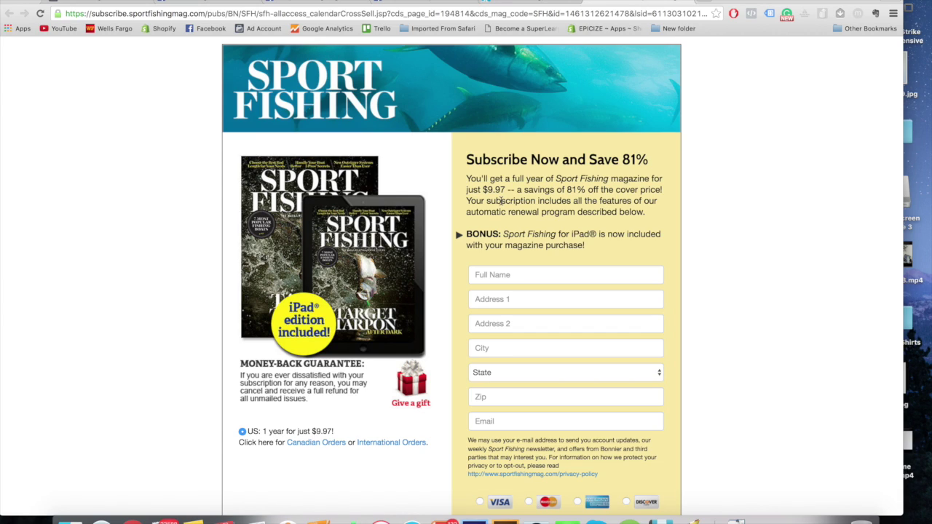
click(686, 2)
click(91, 2)
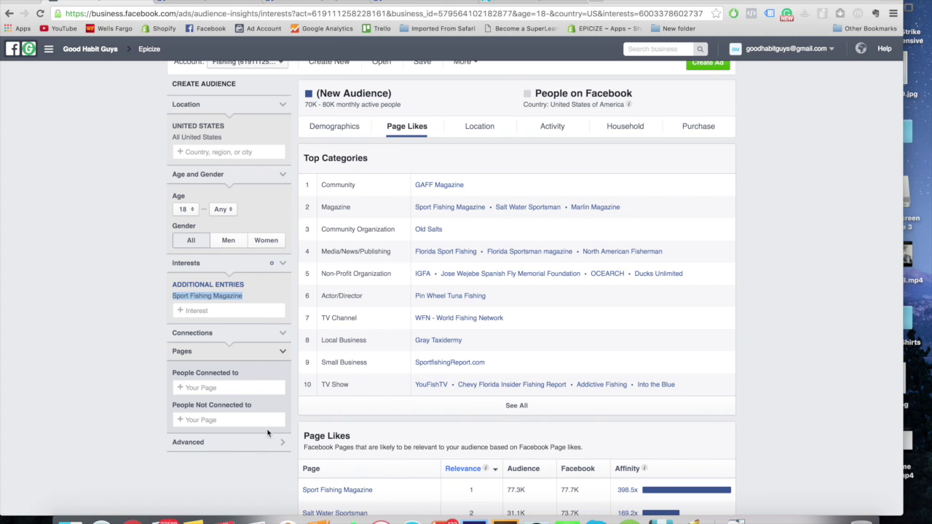
- Paste Sport Fishing Magazine into cell B2 under Magazines/Subscription in the spreadsheet and return to the audience in the browser
click(382, 510)
key(super+v)
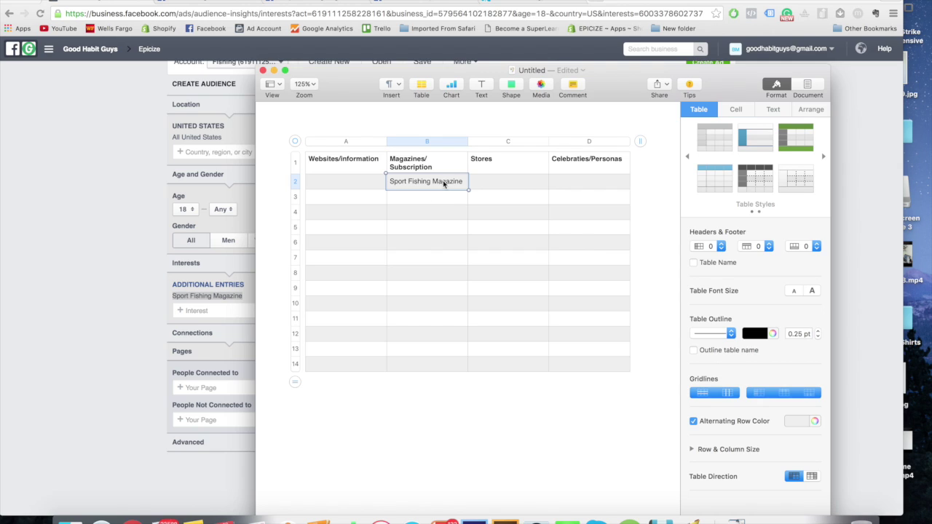
click(127, 237)
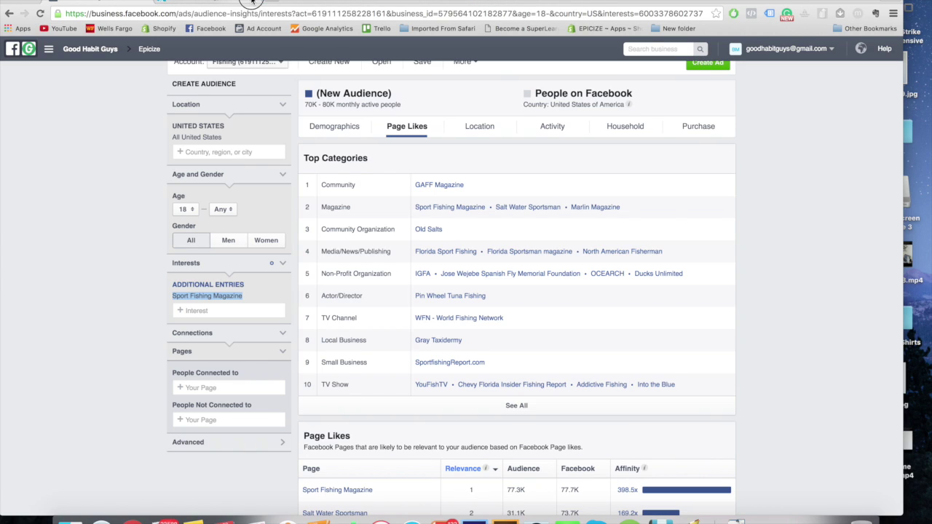
click(232, 301)
drag(239, 300, 208, 300)
click(208, 300)
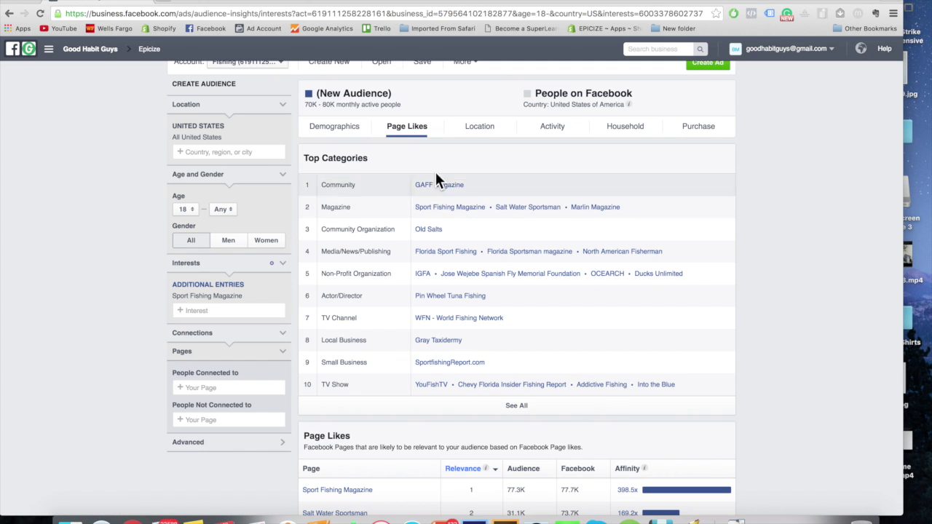
- Open the GAFF Magazine, Sport Fishing Magazine, Salt Water Sportsman and Marlin Magazine pages from Top Categories in new tabs
right_click(423, 184)
click(431, 190)
right_click(432, 209)
click(446, 214)
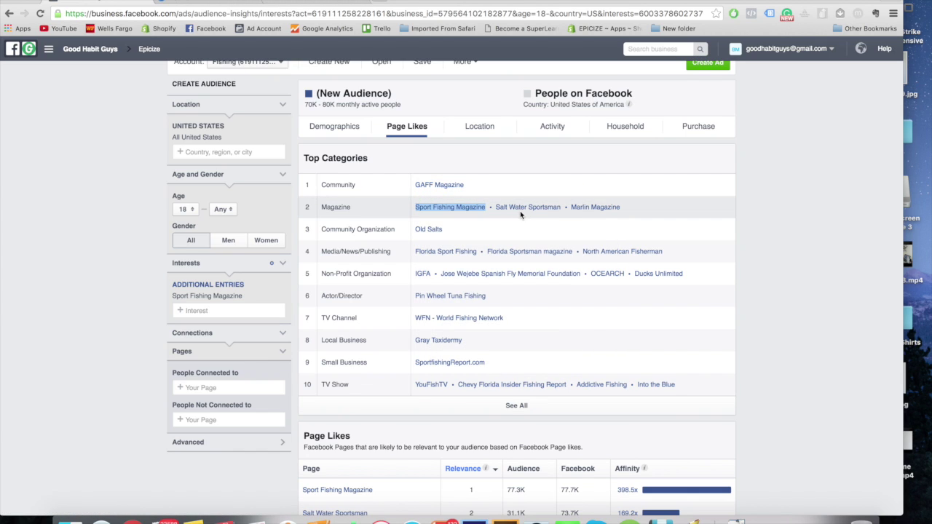
right_click(530, 211)
click(545, 214)
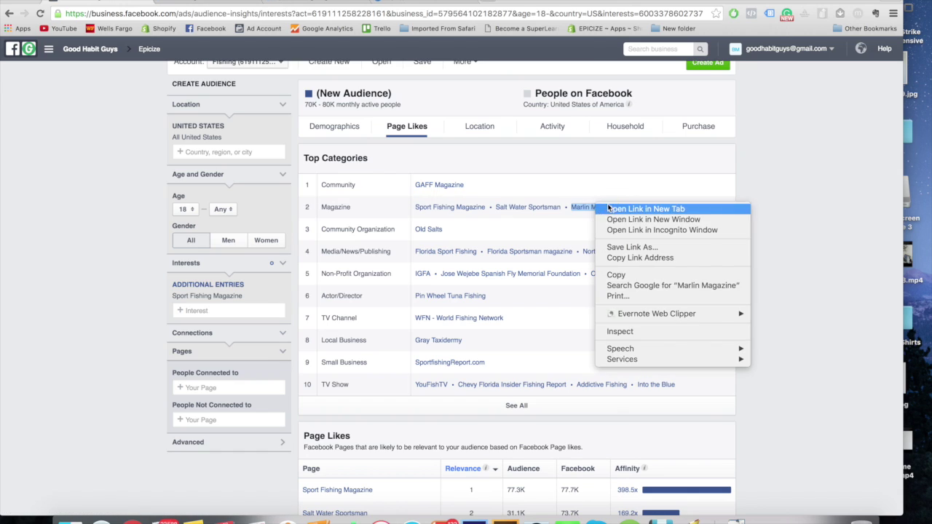
click(634, 209)
- Open the Old Salts, Florida Sport Fishing, Florida Sportsman magazine and North American Fisherman pages in new tabs
right_click(428, 235)
click(430, 237)
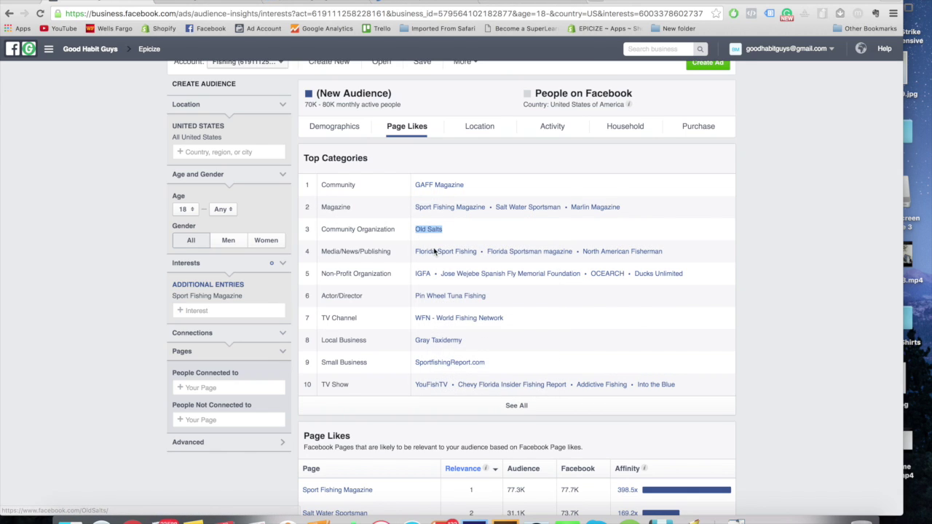
right_click(434, 254)
click(434, 256)
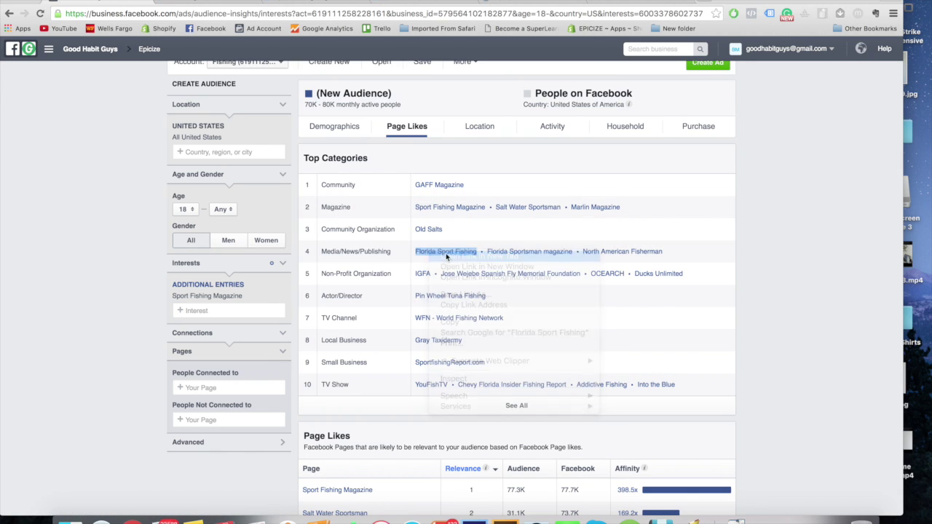
right_click(522, 252)
click(535, 256)
right_click(617, 252)
click(641, 259)
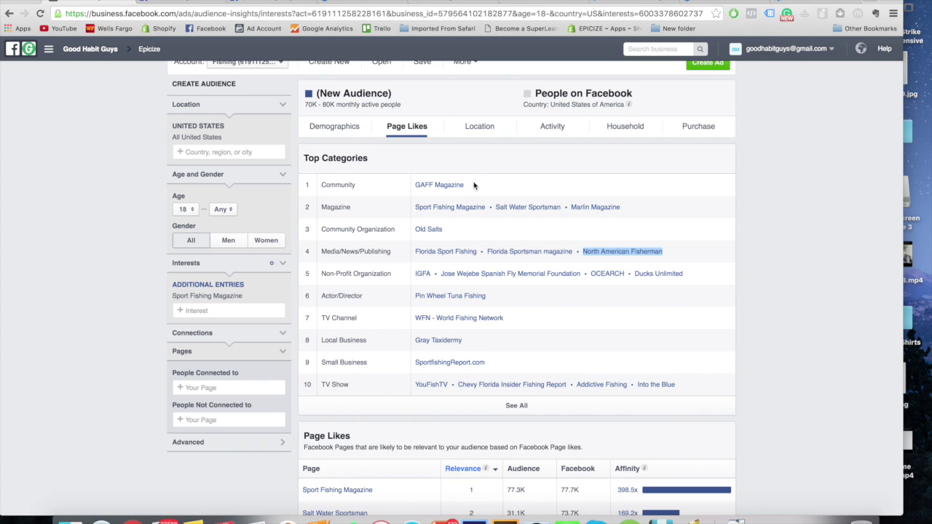
- Replace the Sport Fishing Magazine interest with GAFF Magazine, copying the name from the Community category
triple_click(408, 184)
key(super+c)
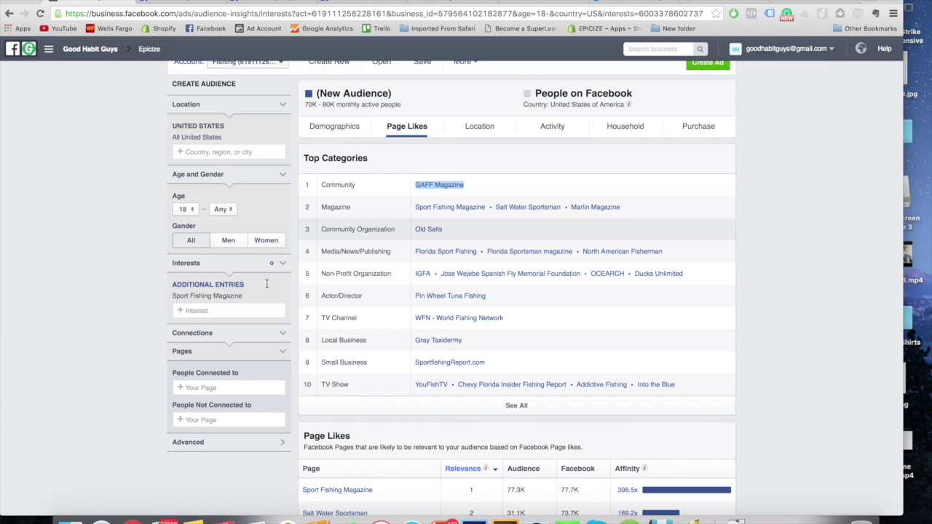
click(283, 299)
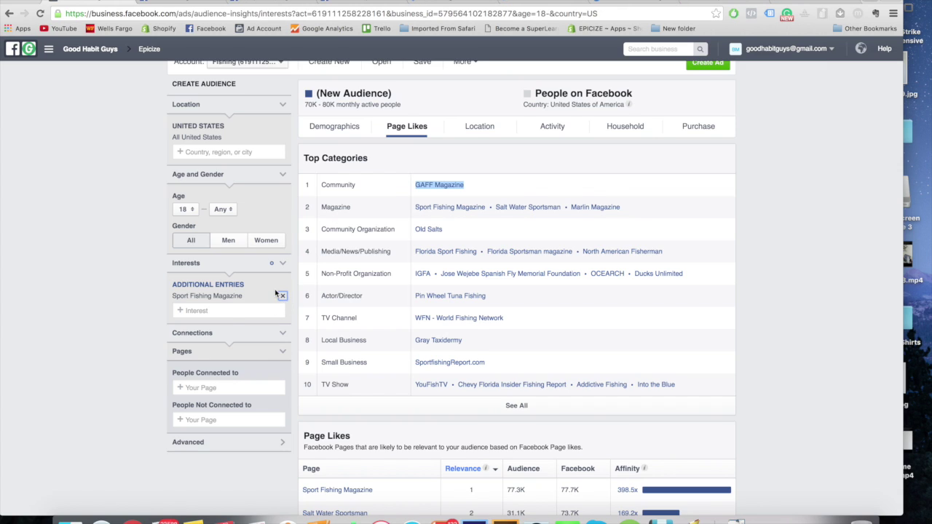
click(207, 289)
key(super+v)
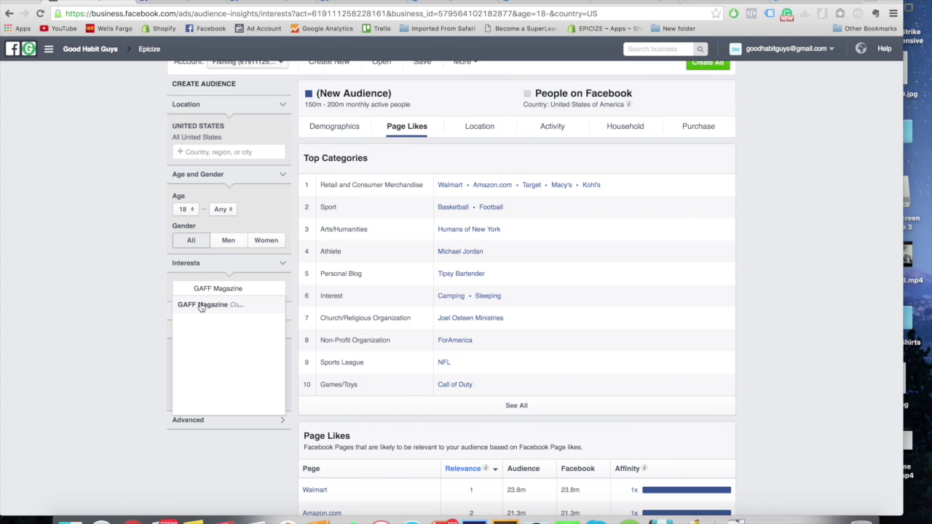
click(202, 306)
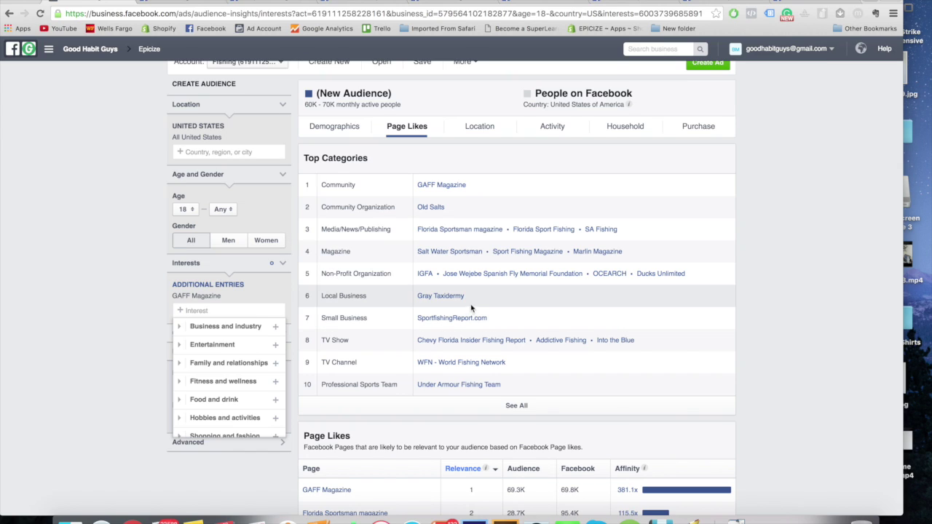
- Open the IGFA, Jose Wejebe Spanish Fly Memorial Foundation and OCEARCH pages from the Non-Profit Organization category in new tabs
right_click(435, 276)
click(432, 276)
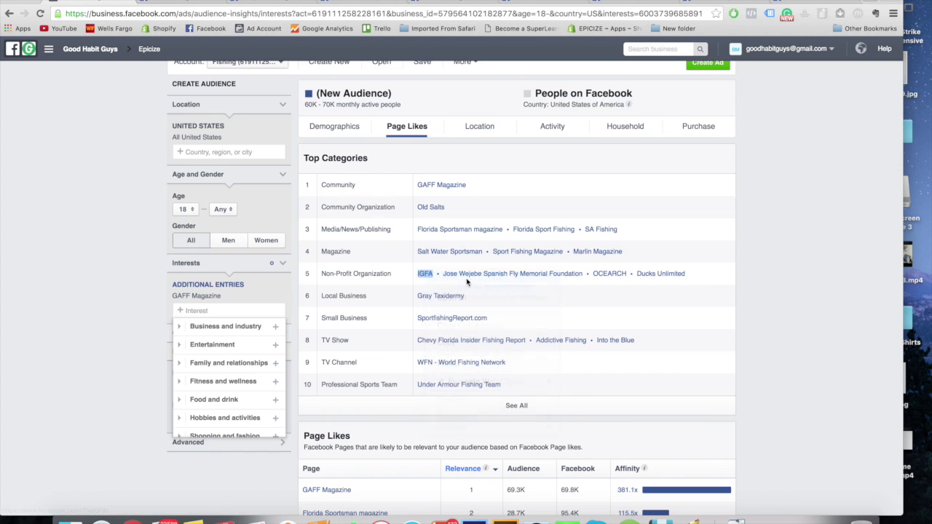
right_click(518, 274)
click(534, 278)
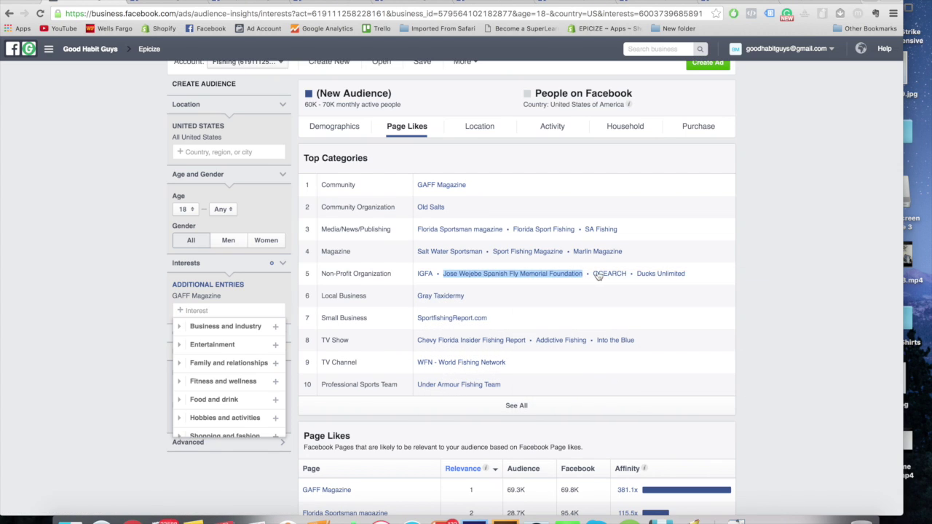
right_click(601, 274)
click(610, 276)
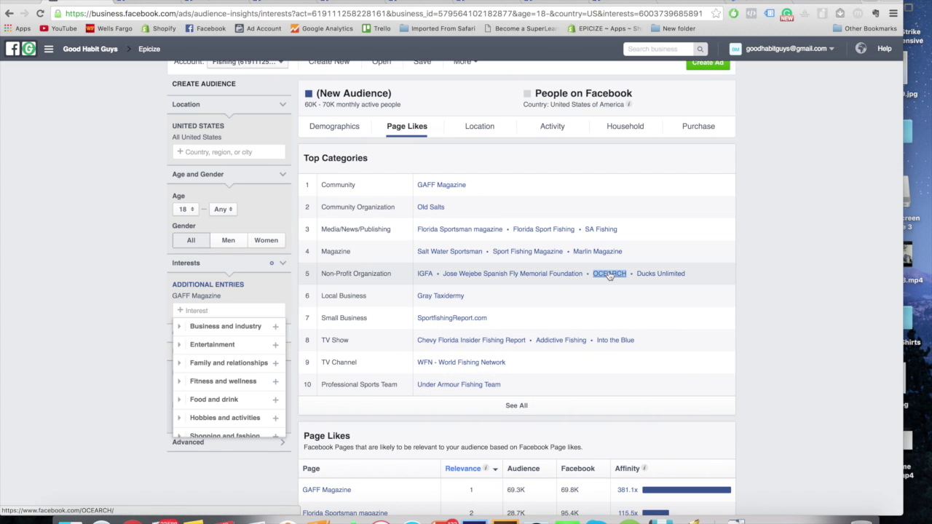
drag(220, 297, 172, 299)
click(540, 299)
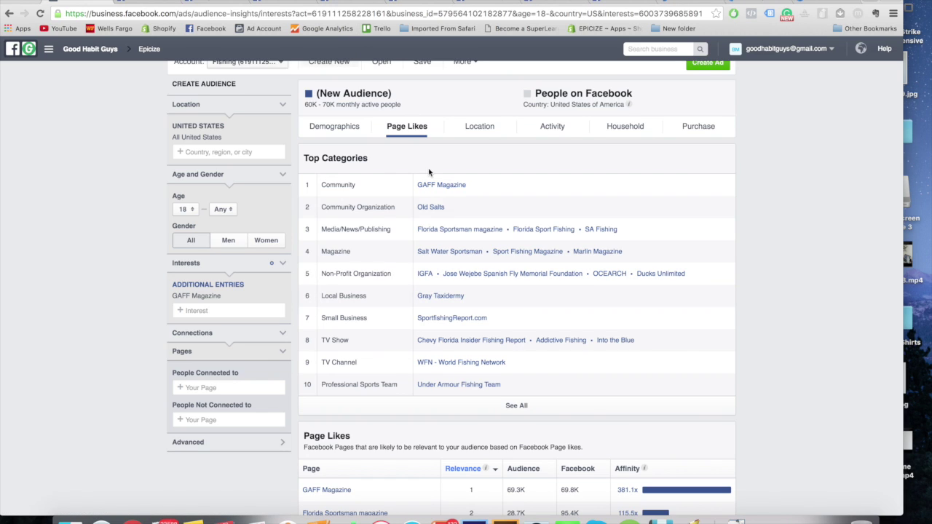
- Check the IGFA, Jose Wejebe Spanish Fly Memorial Foundation, OCEARCH and GAFF Magazine pages for fishing relevance
click(765, 1)
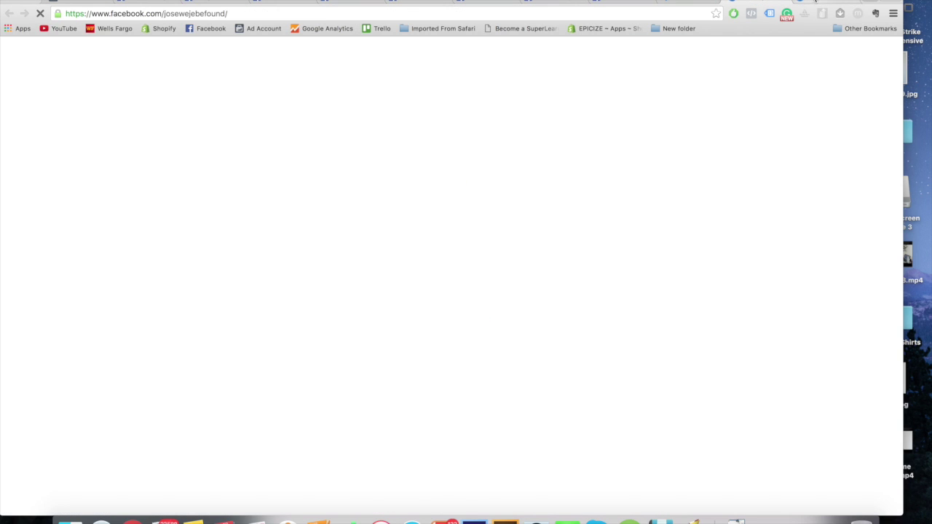
click(690, 2)
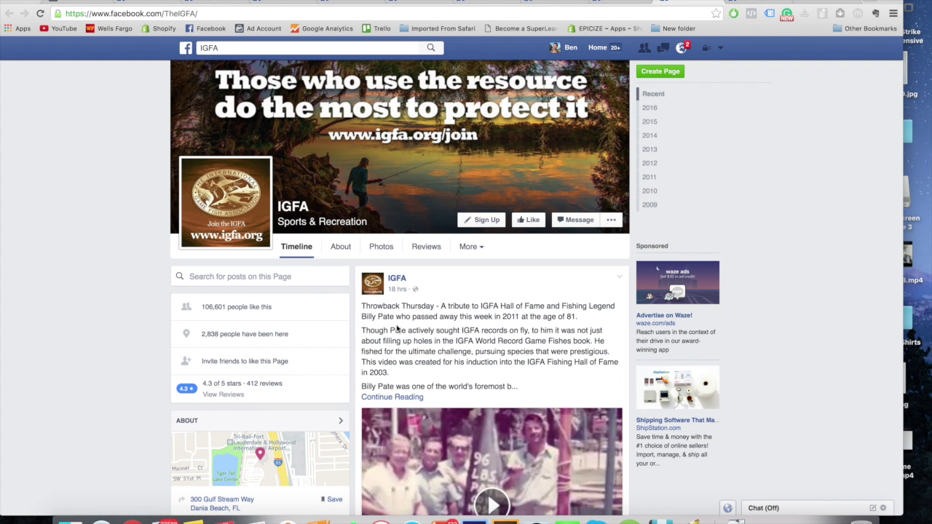
scroll(398, 329, down, 1)
scroll(397, 329, down, 7)
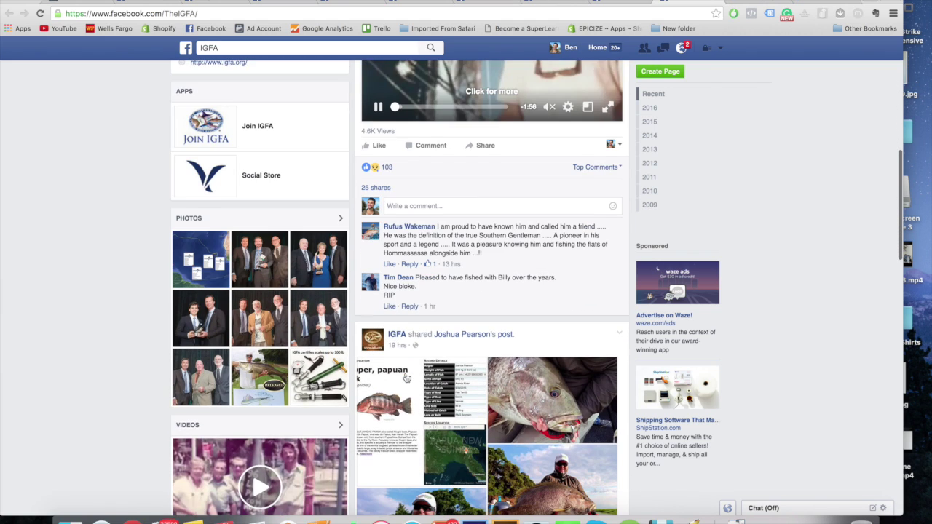
scroll(406, 378, down, 2)
scroll(379, 283, up, 10)
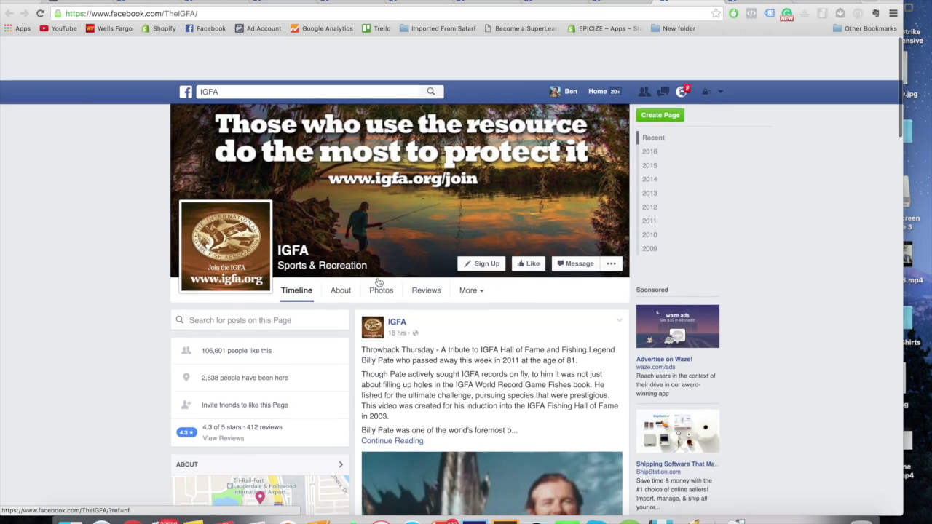
click(745, 2)
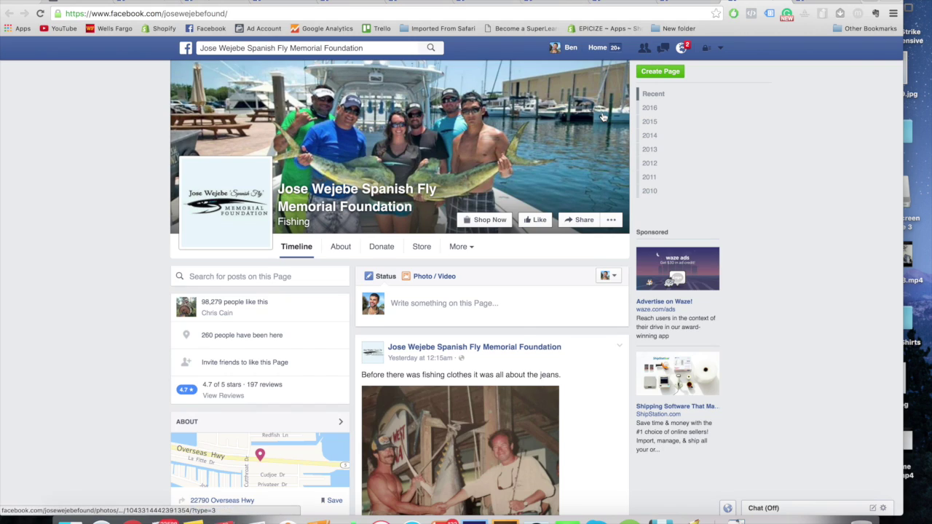
click(806, 3)
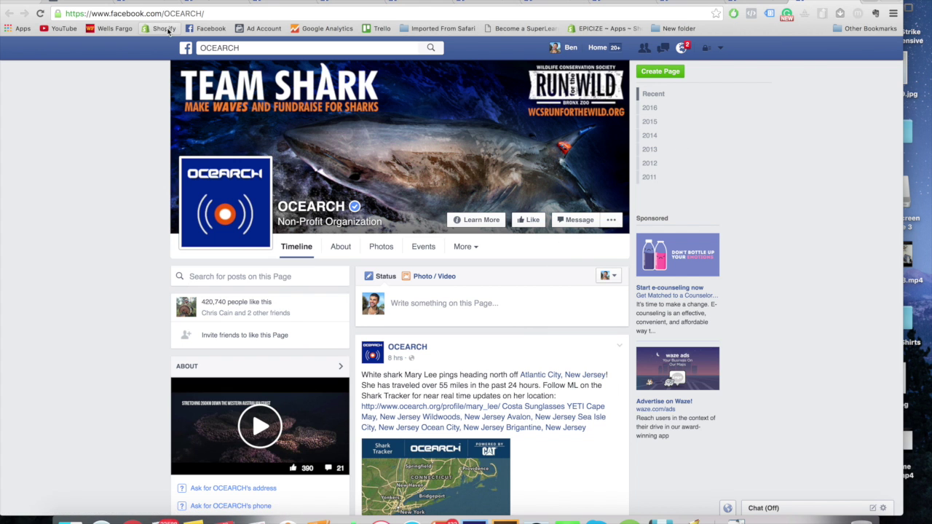
click(146, 2)
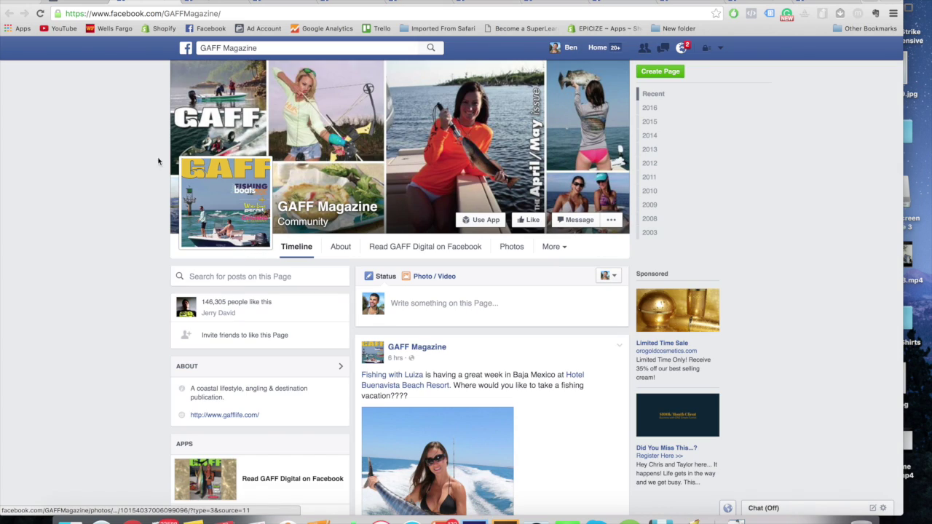
- Select the GAFF Magazine interest name and cell B3 under Magazines/Subscription in the spreadsheet, and return to the audience
click(82, 2)
drag(226, 302, 177, 299)
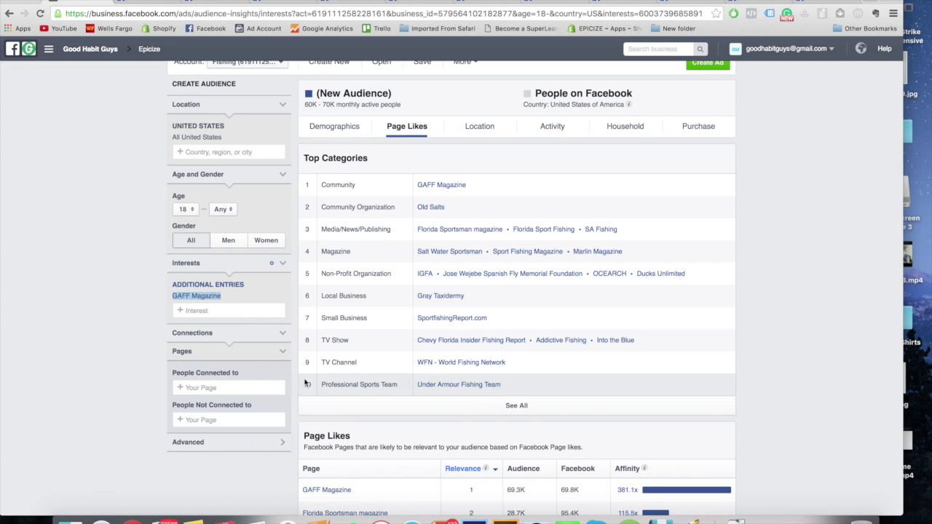
click(343, 499)
click(449, 205)
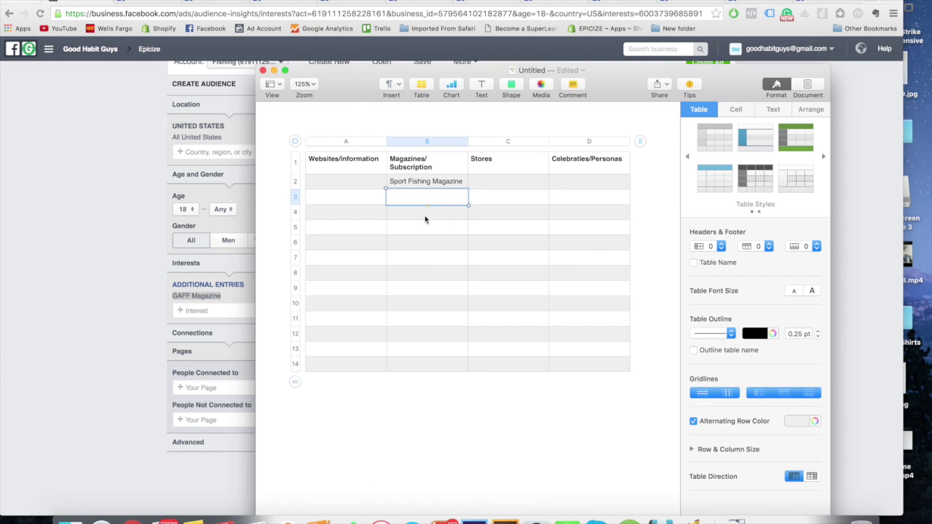
click(90, 318)
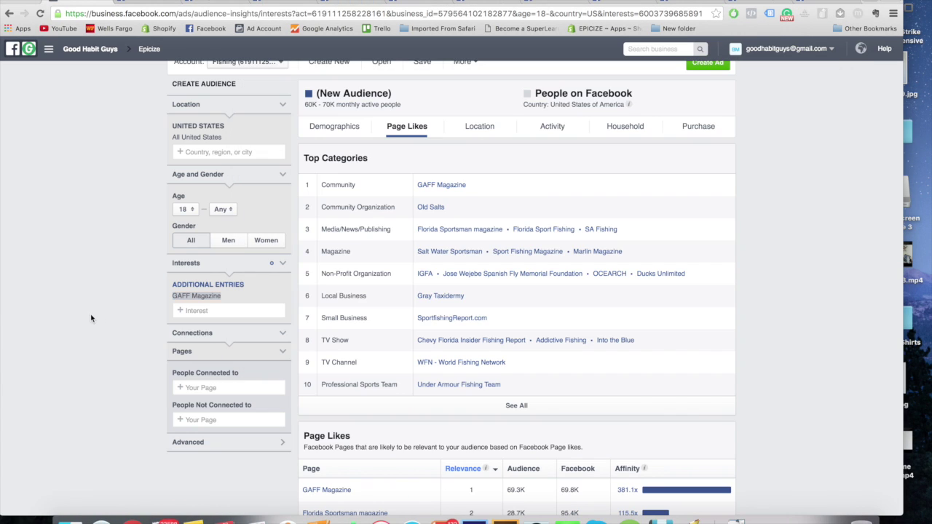
- Close the GAFF Magazine page and copy the page name from the Sport Fishing Magazine page
click(156, 3)
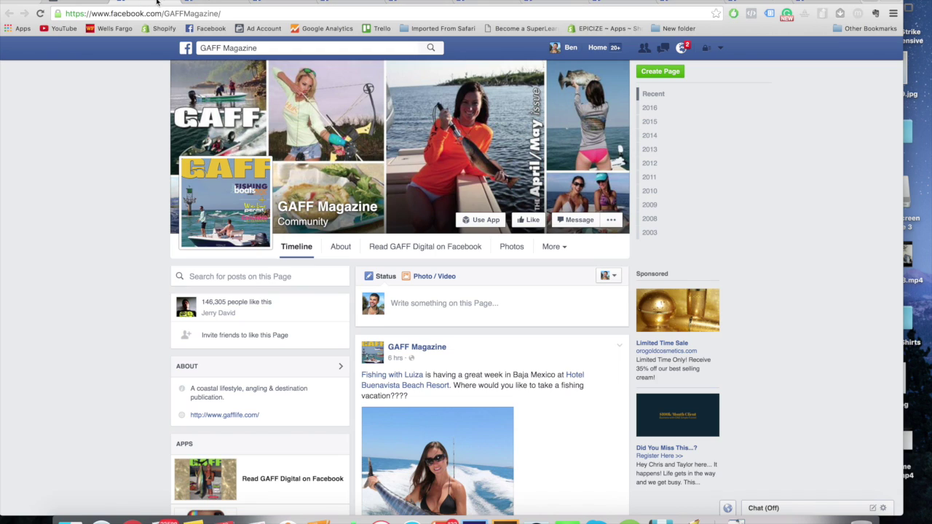
click(172, 3)
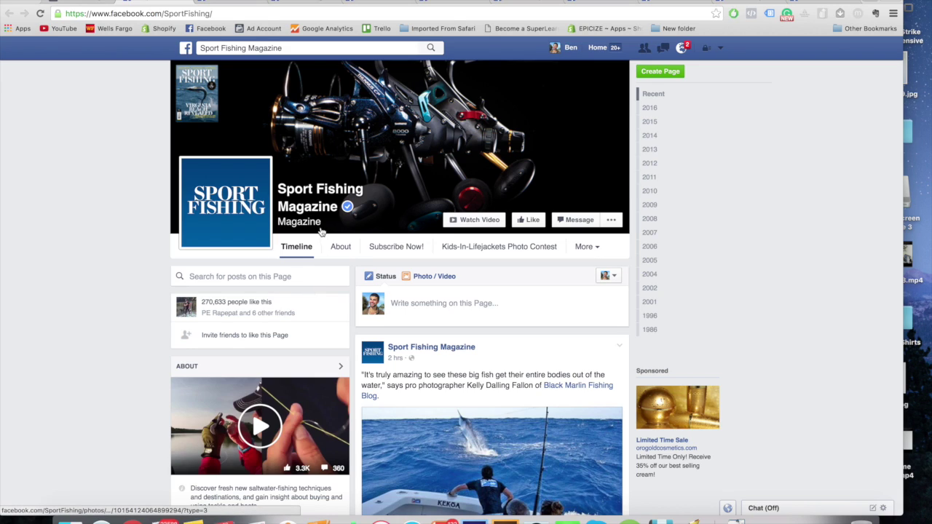
drag(280, 188, 340, 207)
key(super+c)
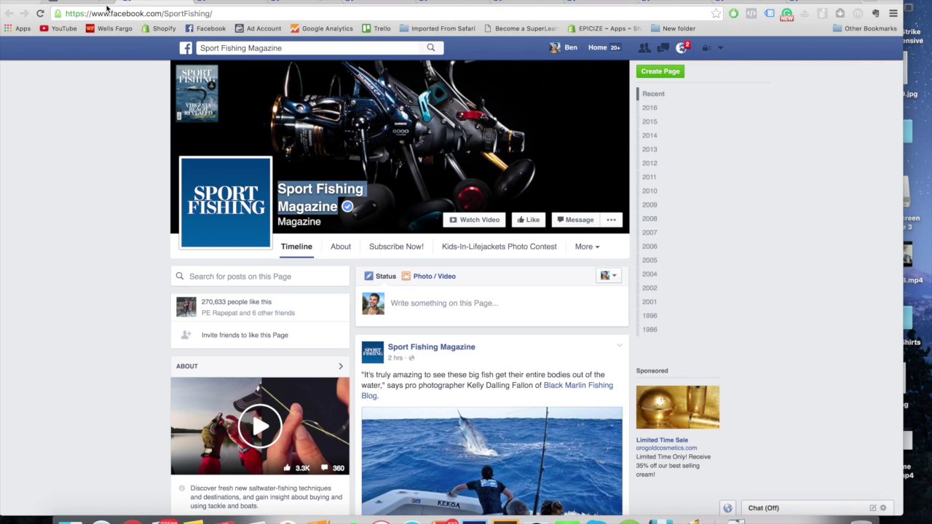
- Replace the audience's GAFF Magazine interest with Sport Fishing Magazine
click(87, 4)
click(284, 299)
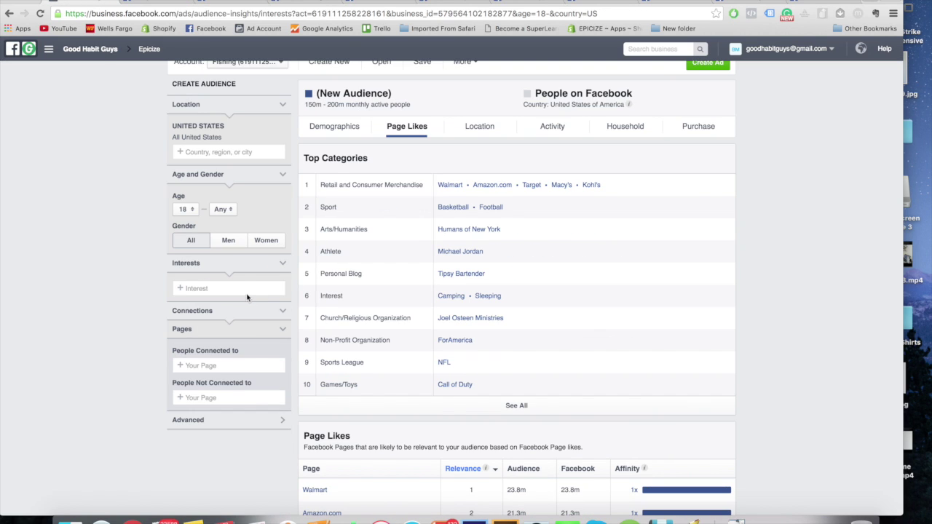
click(241, 291)
key(super+v)
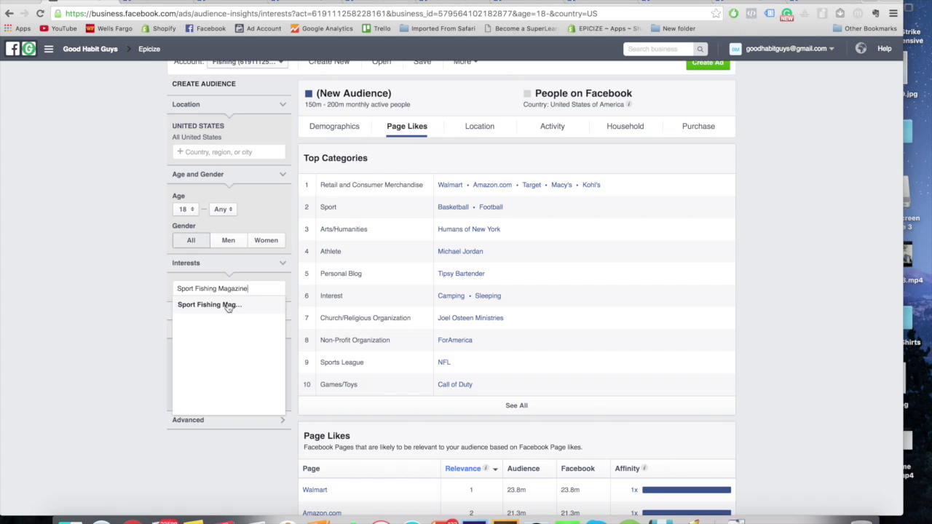
click(228, 306)
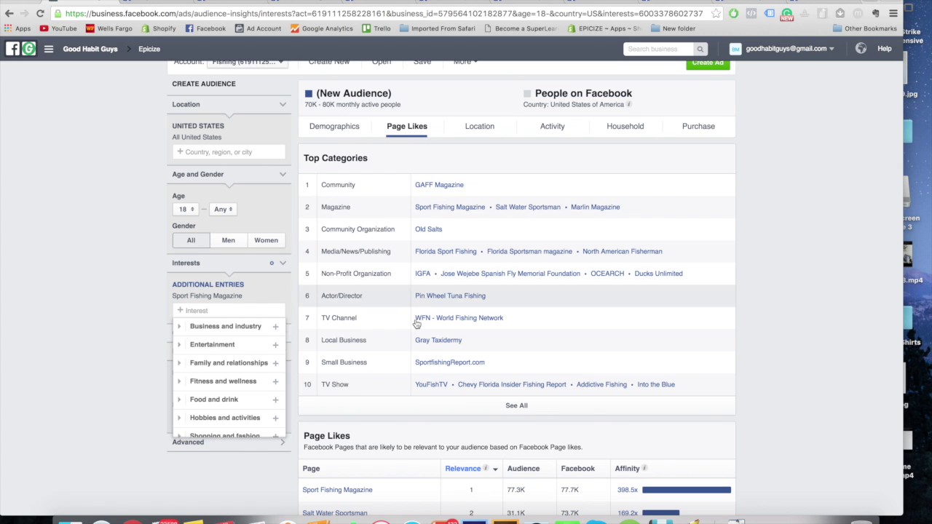
- Expand the full Top Categories list for the Sport Fishing Magazine audience and examine the additional categories
click(526, 412)
scroll(510, 364, down, 5)
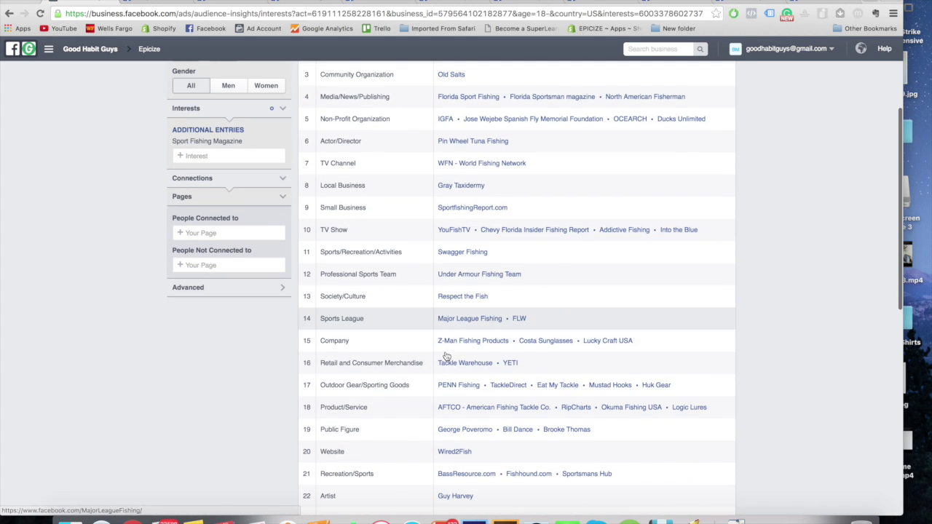
- Examine the expanded Top Categories list and the Sport Fishing Magazine interest used for the audience
scroll(437, 375, down, 1)
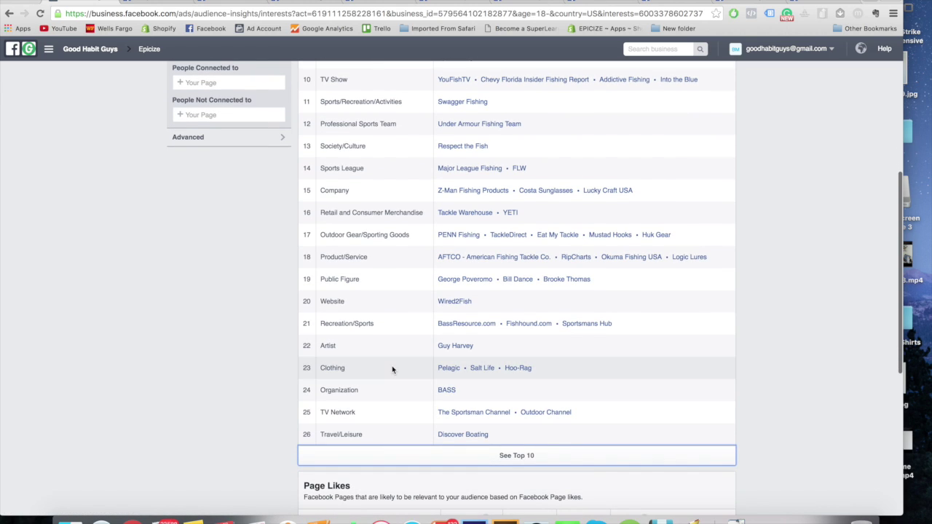
scroll(407, 342, up, 5)
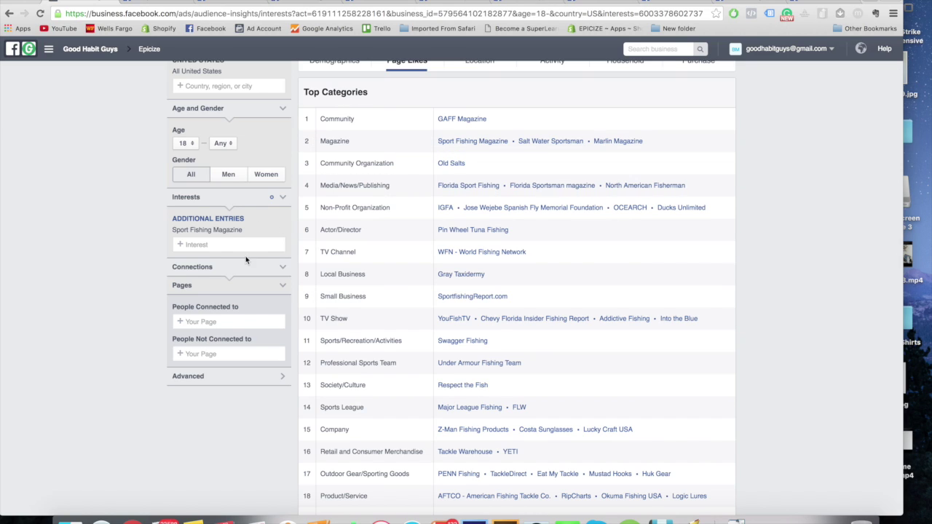
drag(242, 230, 177, 233)
click(177, 233)
drag(246, 233, 175, 229)
click(350, 223)
- Examine the relevance, audience, Facebook and affinity figures in the Page Likes table, focusing on Sport Fishing Magazine and George Poveromo
scroll(386, 297, down, 10)
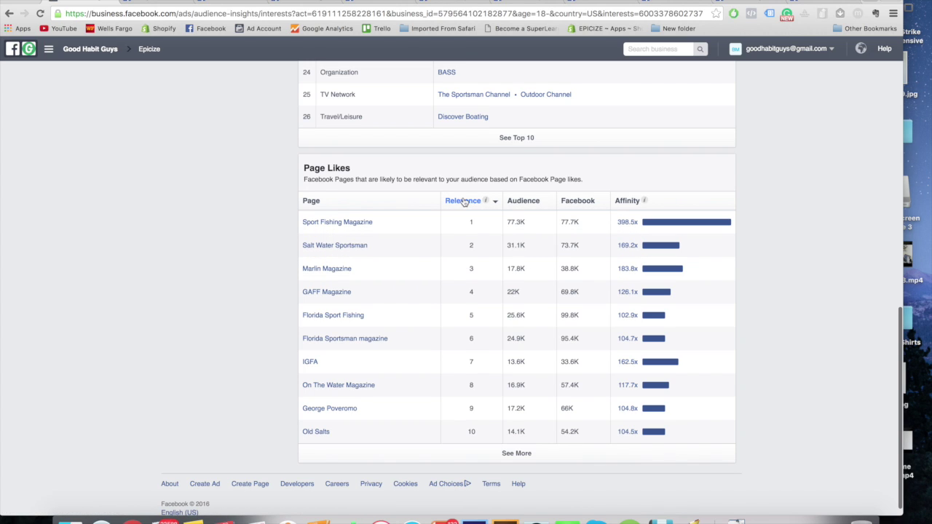
drag(388, 221, 250, 223)
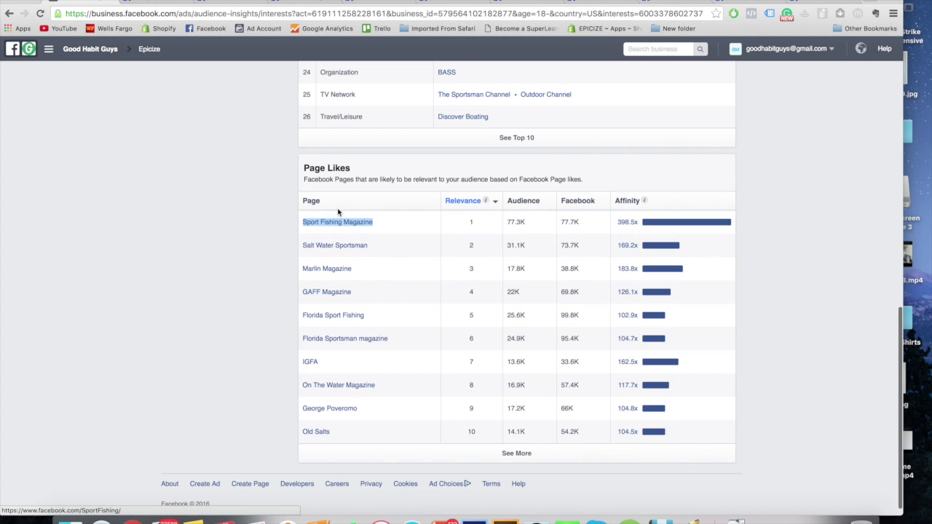
click(338, 212)
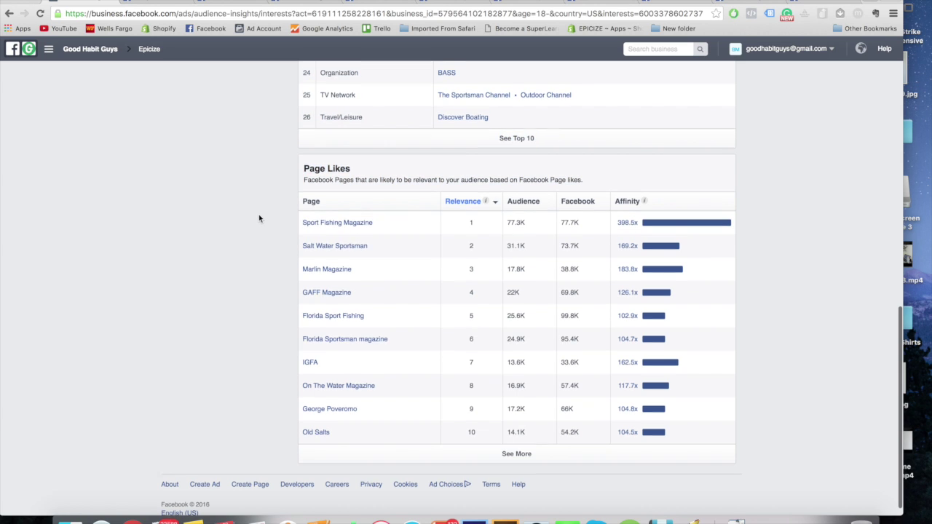
scroll(259, 214, up, 10)
scroll(248, 310, down, 10)
drag(372, 404, 276, 407)
scroll(291, 451, down, 4)
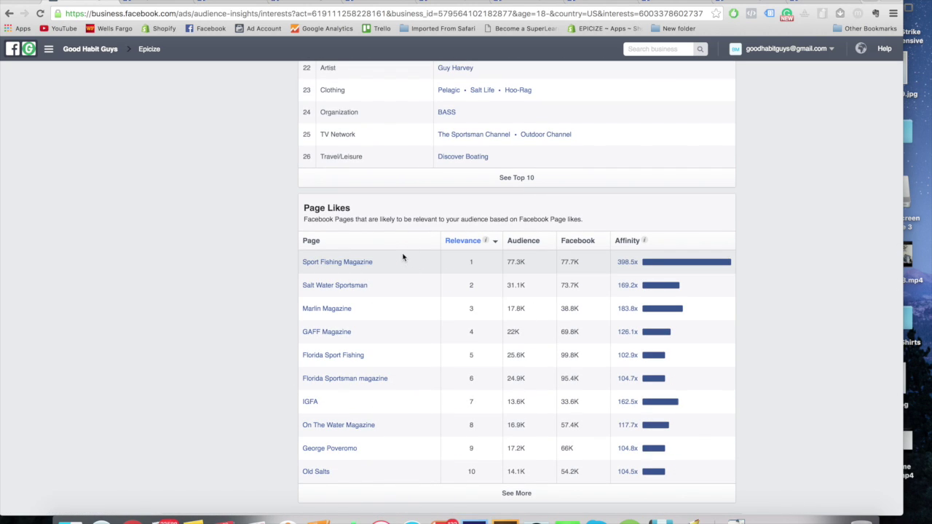
drag(322, 262, 381, 254)
click(594, 264)
mouse_move(646, 243)
mouse_move(365, 268)
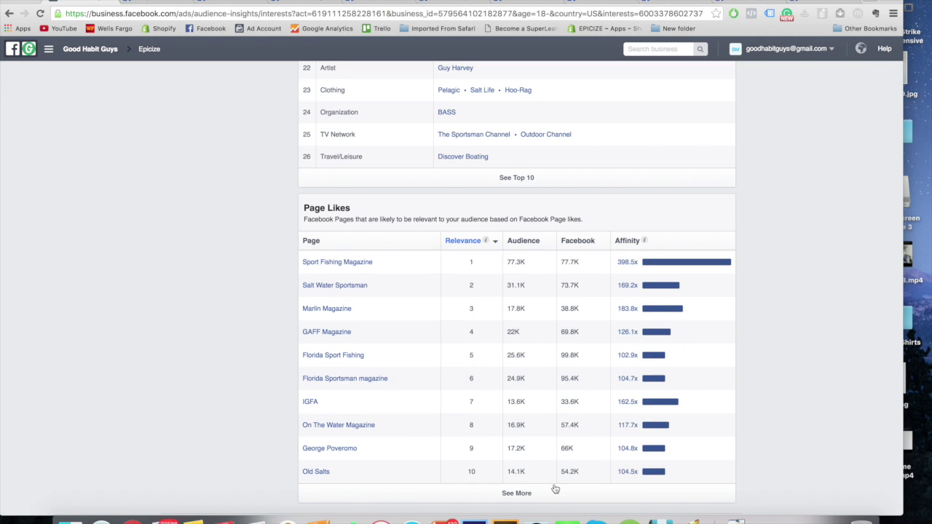
mouse_move(592, 292)
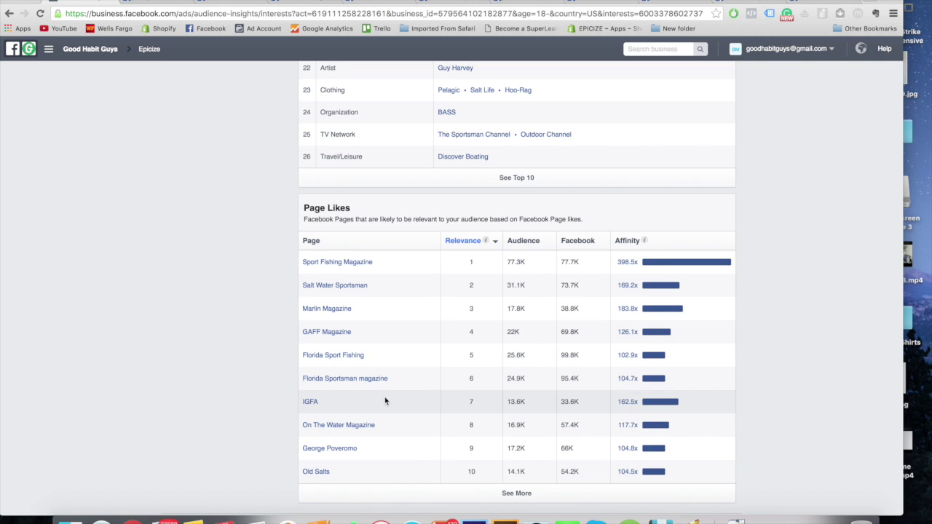
mouse_move(345, 271)
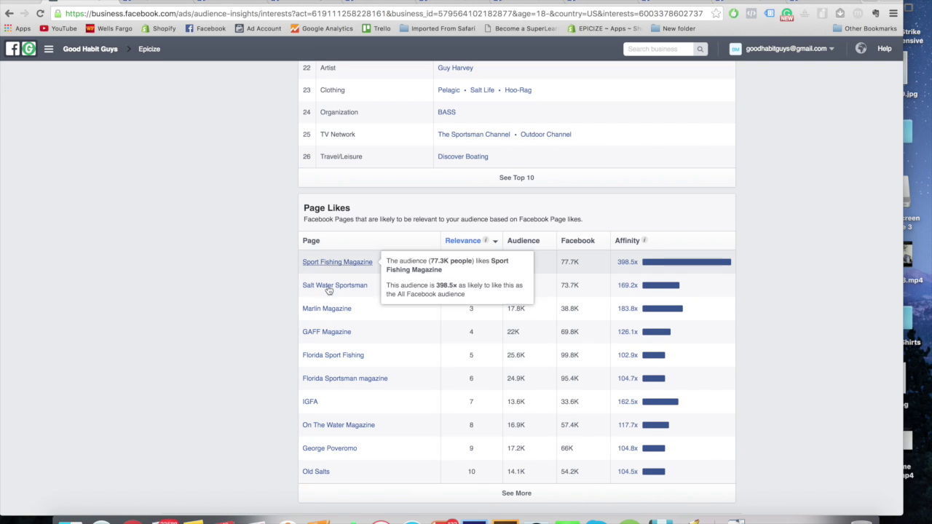
mouse_move(665, 261)
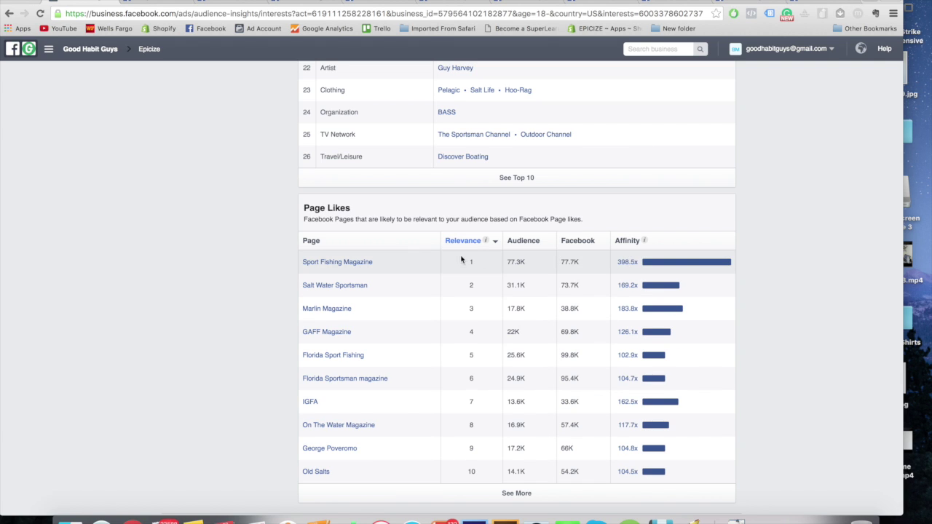
- Copy the Sport Fishing Magazine interest name, search the web for it in a new tab and open the magazine's website
scroll(461, 259, up, 10)
drag(251, 307, 182, 309)
key(super+c)
click(227, 307)
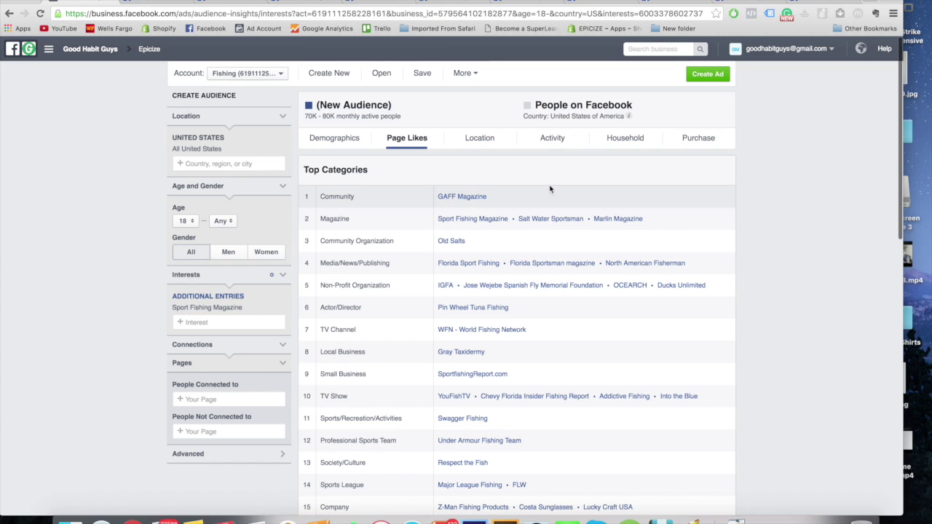
click(871, 3)
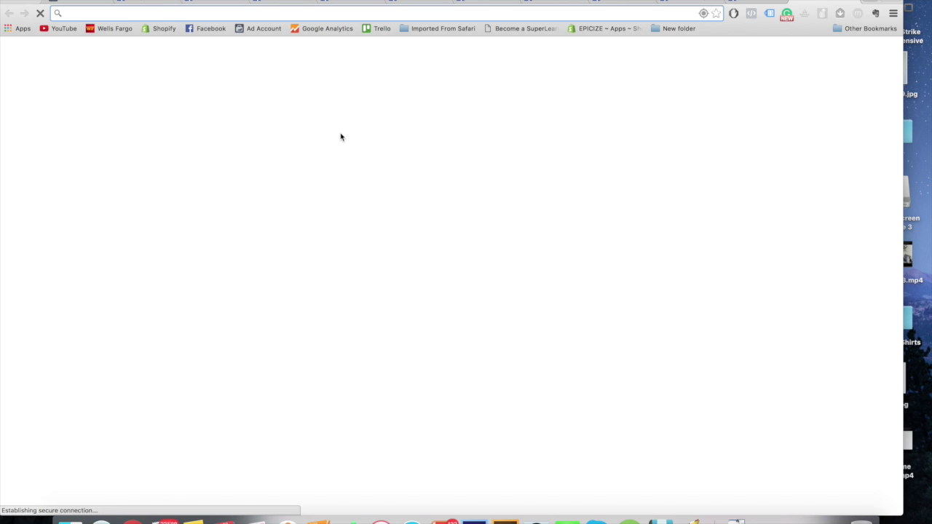
key(super+v)
key(Return)
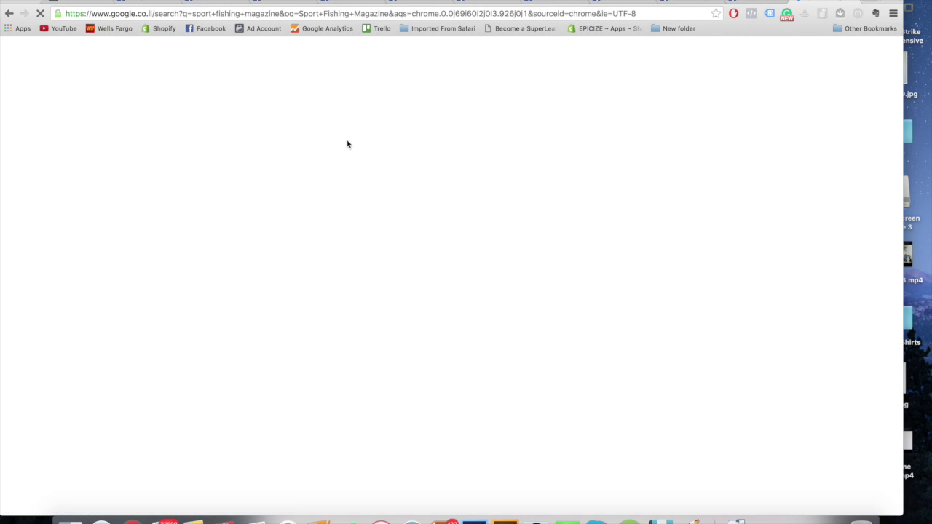
click(256, 139)
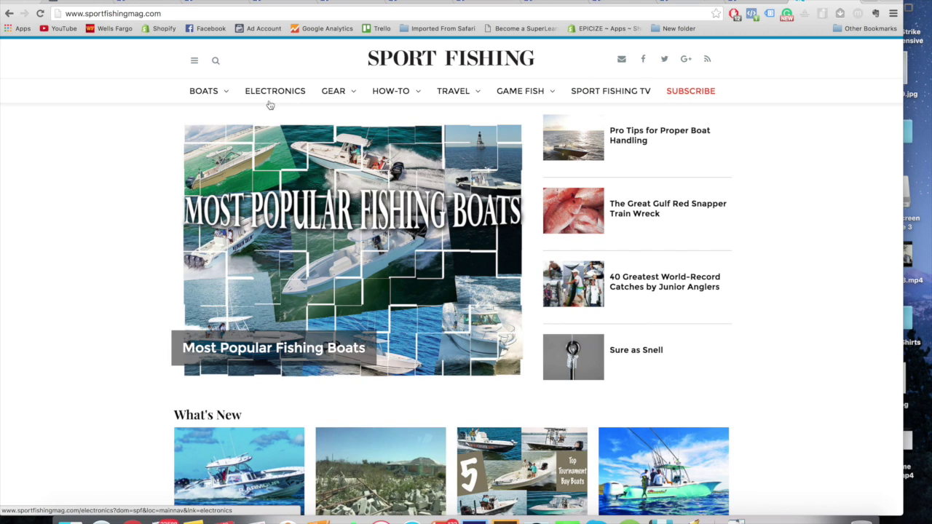
- Switch between the audience, the Sport Fishing website and the spreadsheet, and select cells in the spreadsheet
click(77, 2)
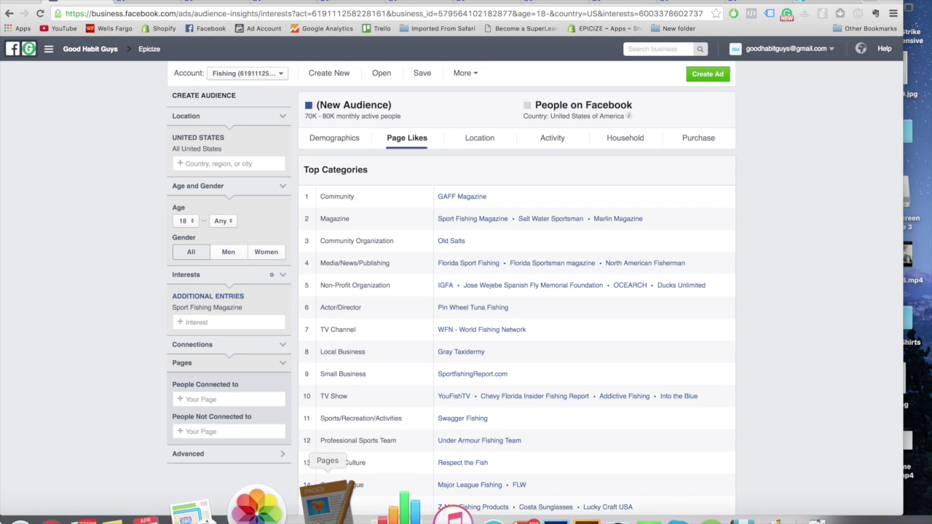
click(325, 501)
key(super+h)
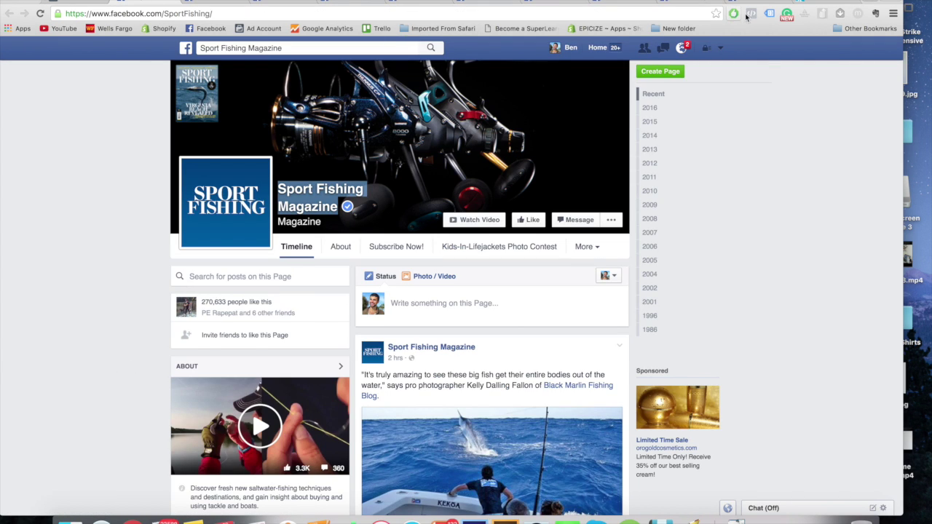
click(807, 6)
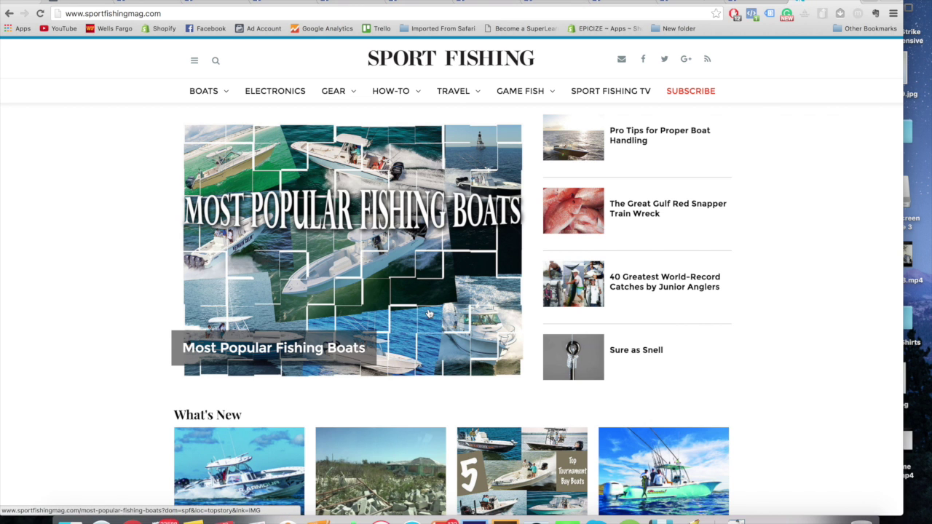
click(273, 508)
click(441, 199)
click(434, 186)
click(102, 269)
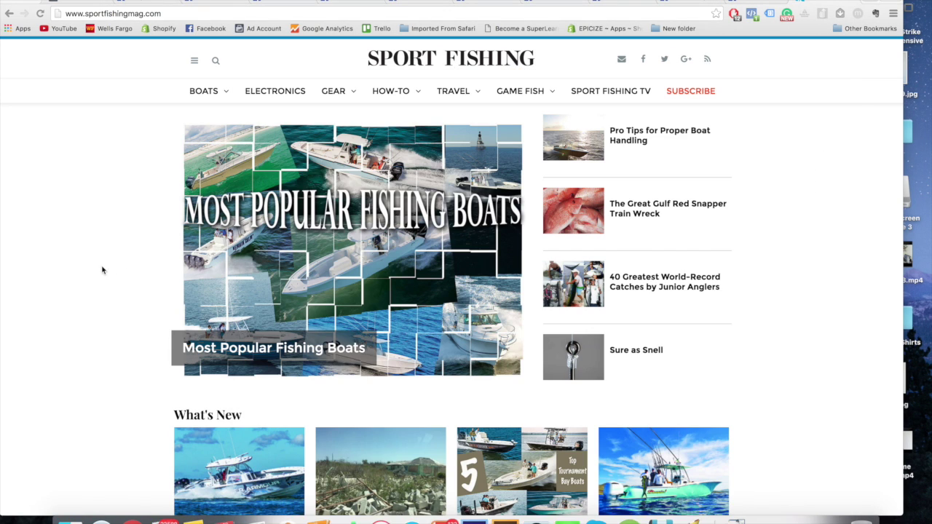
click(85, 5)
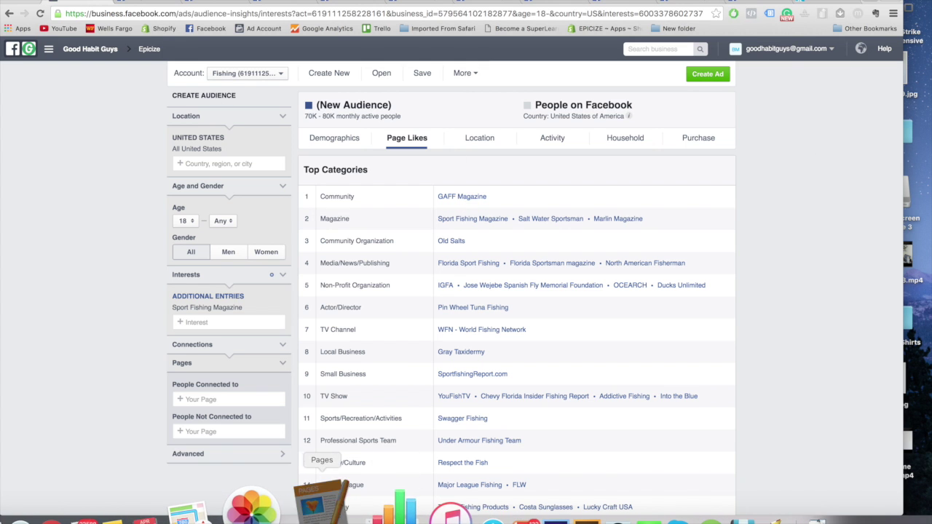
click(322, 501)
click(402, 200)
click(137, 283)
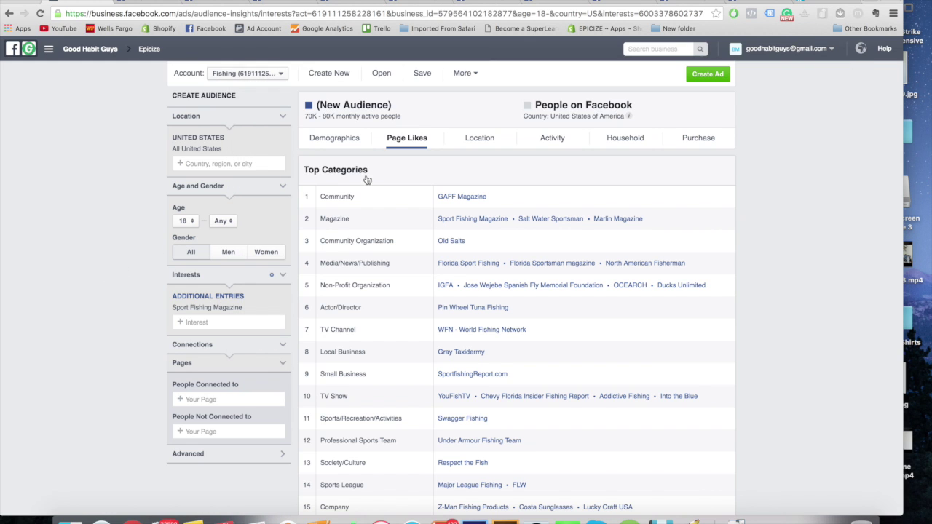
- Search the web for GAFF Magazine, view the subscription page on its website and close that tab
click(814, 3)
click(618, 14)
text(GAFF Magazine)
key(Return)
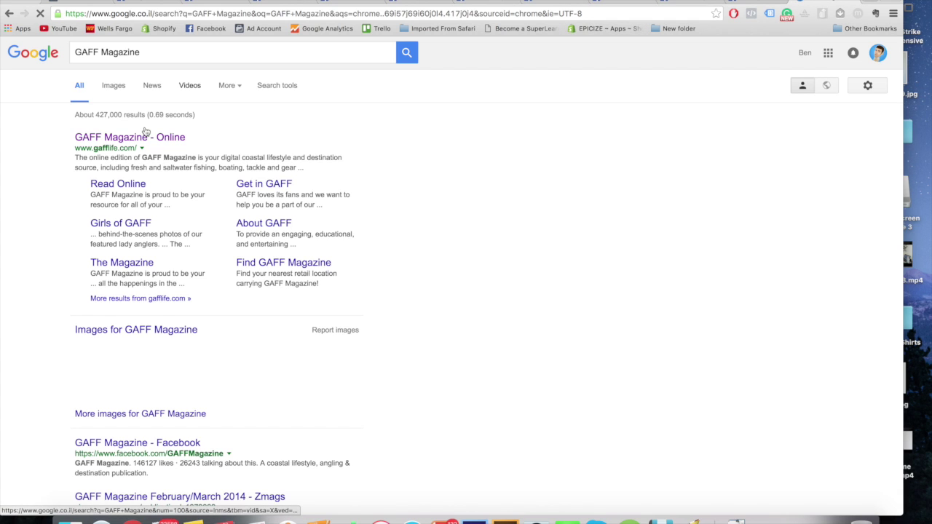
click(134, 138)
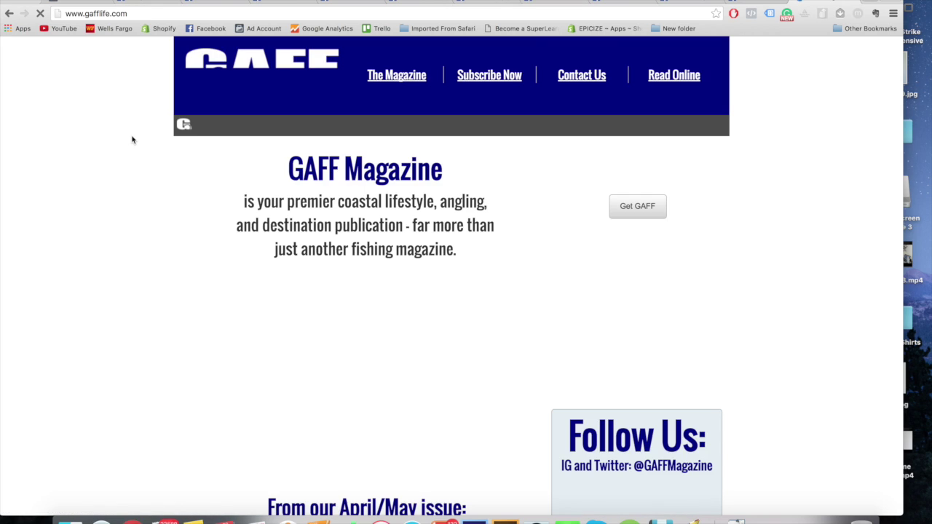
click(489, 77)
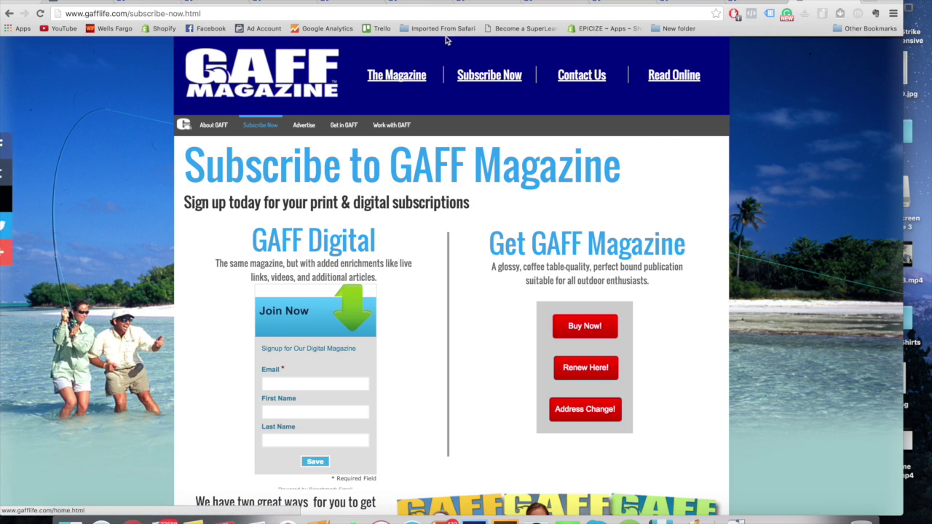
click(849, 1)
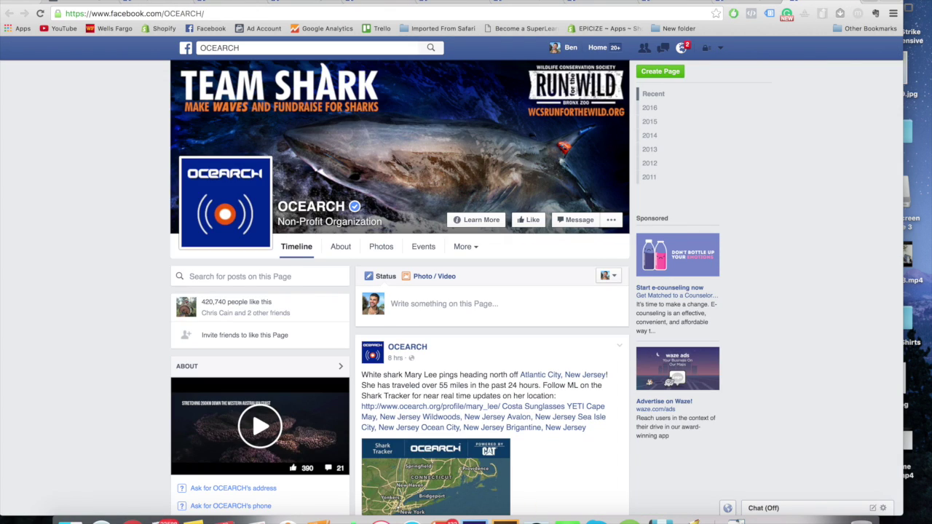
- View the Salt Water Sportsman page and copy the page name from the Marlin Magazine page
click(211, 2)
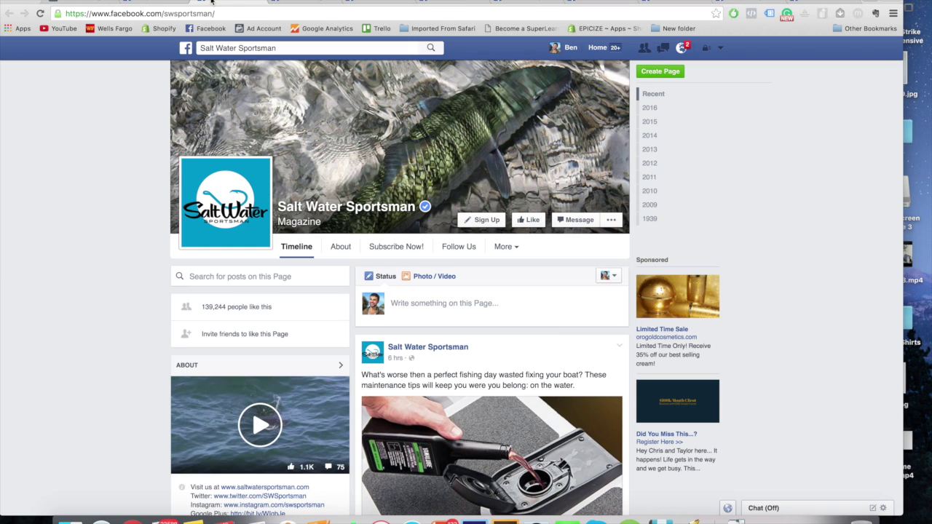
click(297, 2)
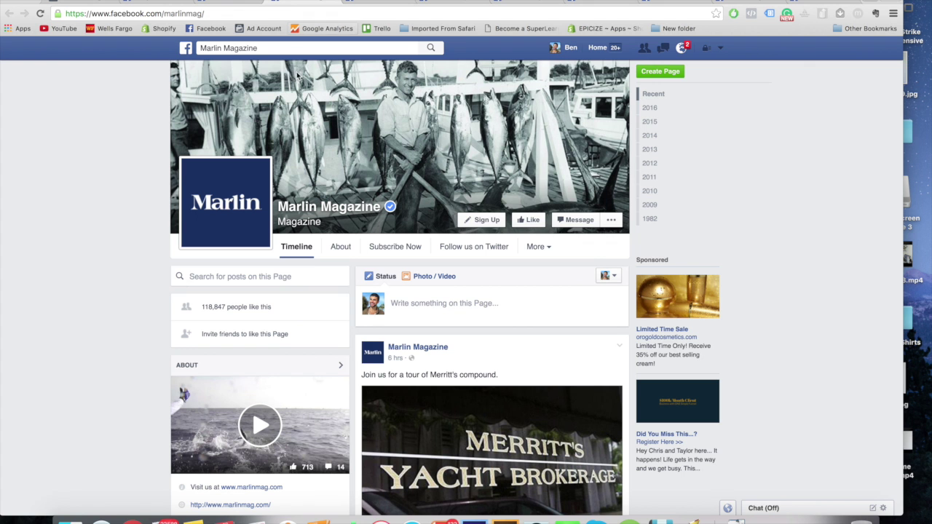
drag(380, 208, 274, 208)
key(super+c)
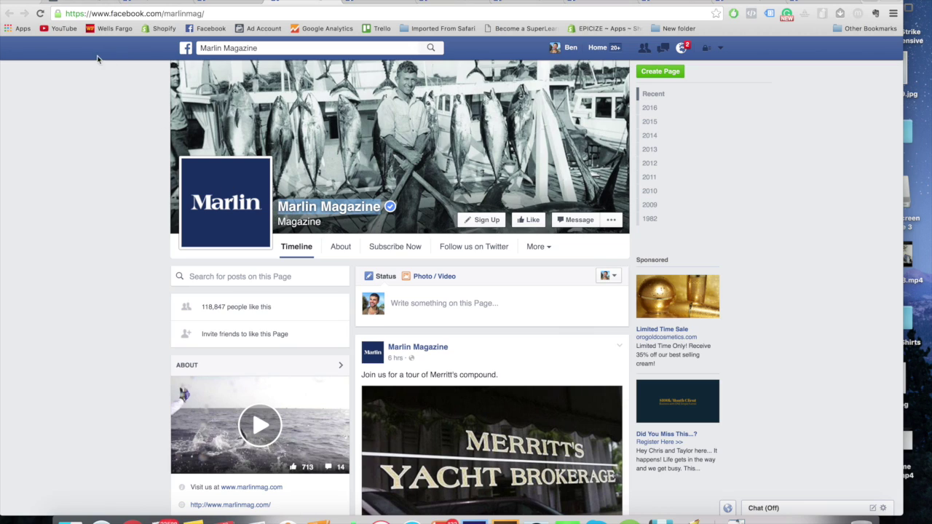
- Replace the audience's Sport Fishing Magazine interest with Marlin Magazine
click(91, 3)
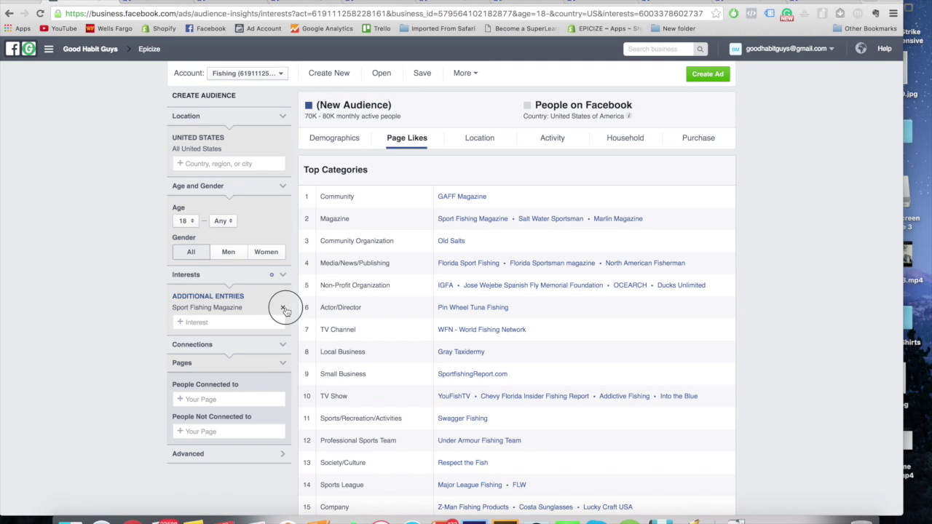
click(284, 309)
click(243, 301)
key(super+v)
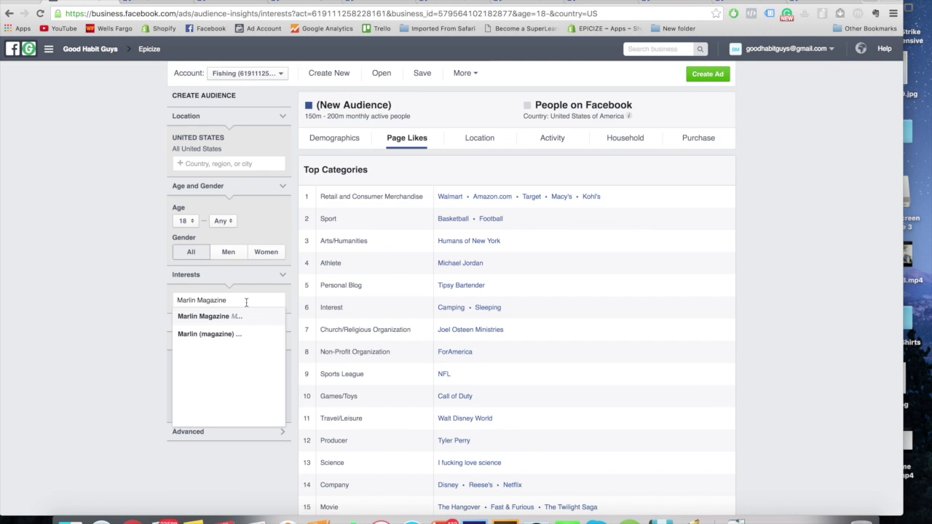
click(228, 317)
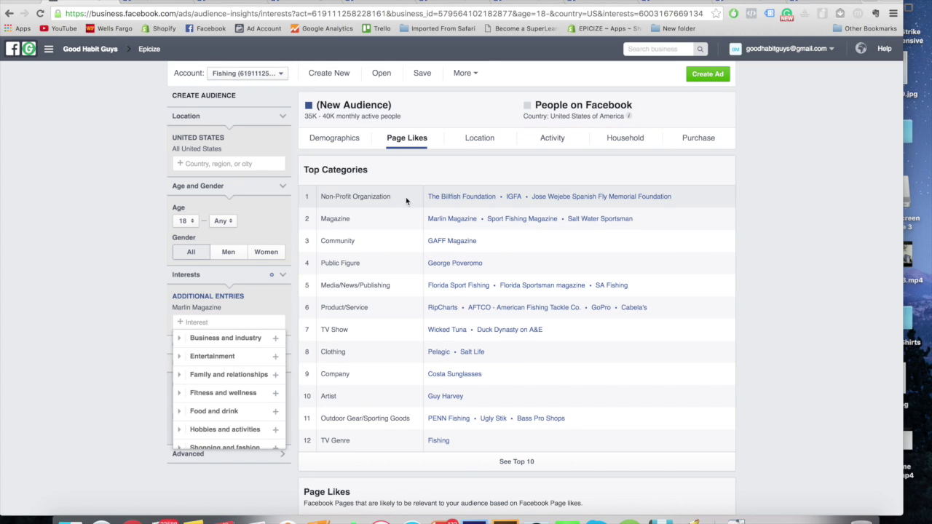
- Open The Billfish Foundation, IGFA and Jose Wejebe Spanish Fly Memorial Foundation pages in new tabs
right_click(463, 198)
click(464, 198)
right_click(516, 197)
click(532, 203)
right_click(537, 197)
click(572, 204)
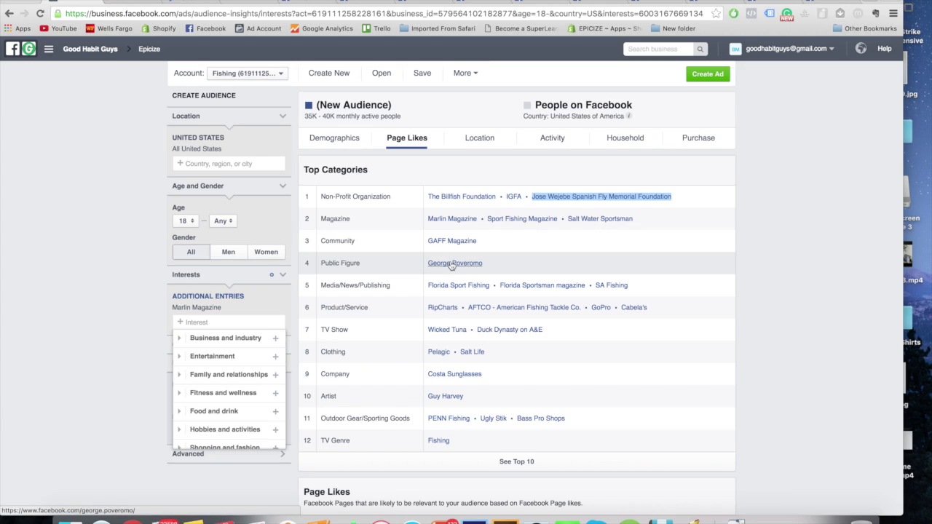
- Open the George Poveromo page from the Public Figure category in a new tab and switch to the IGFA page
click(341, 265)
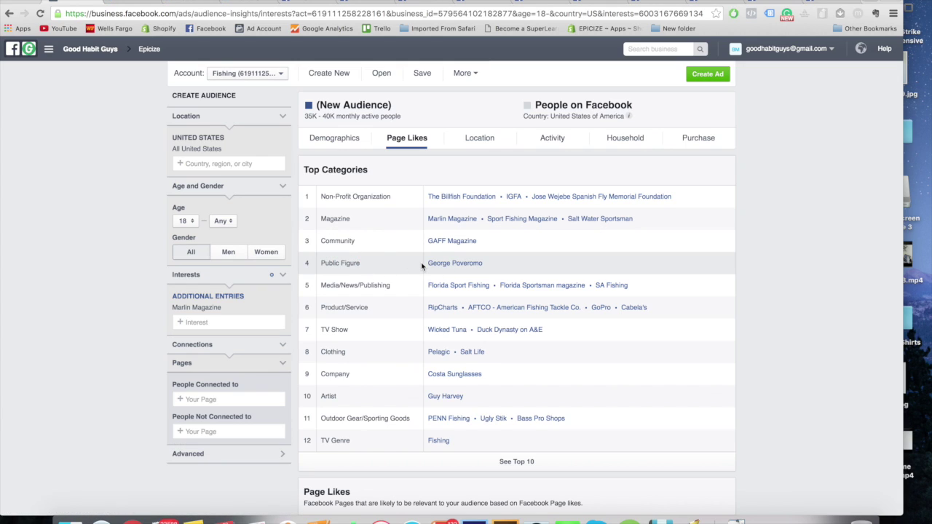
right_click(480, 265)
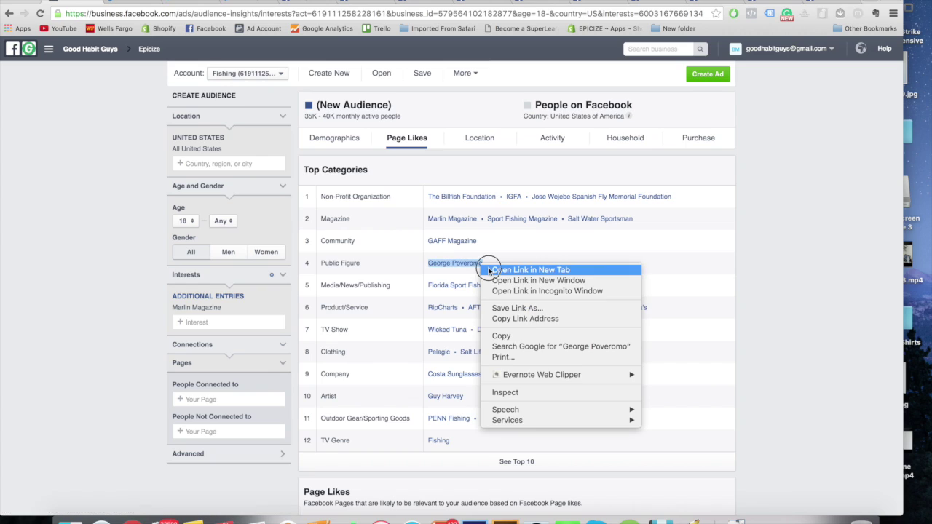
click(491, 271)
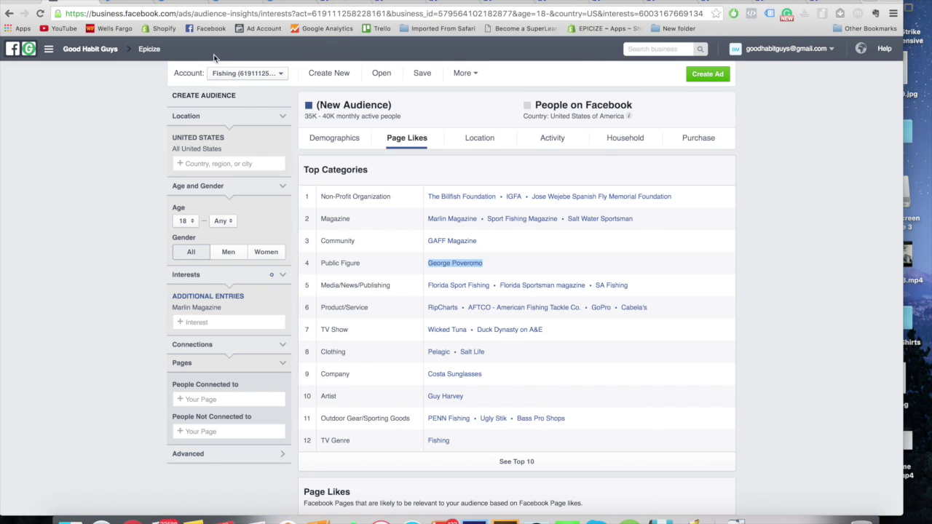
click(156, 1)
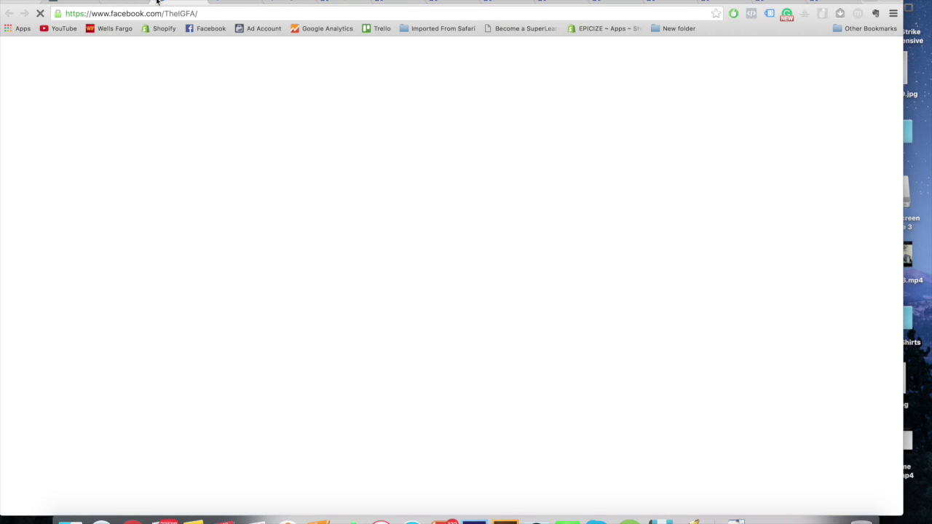
- Look over the Jose Wejebe Spanish Fly Memorial Foundation, The Billfish Foundation, IGFA and George Poveromo pages
click(222, 3)
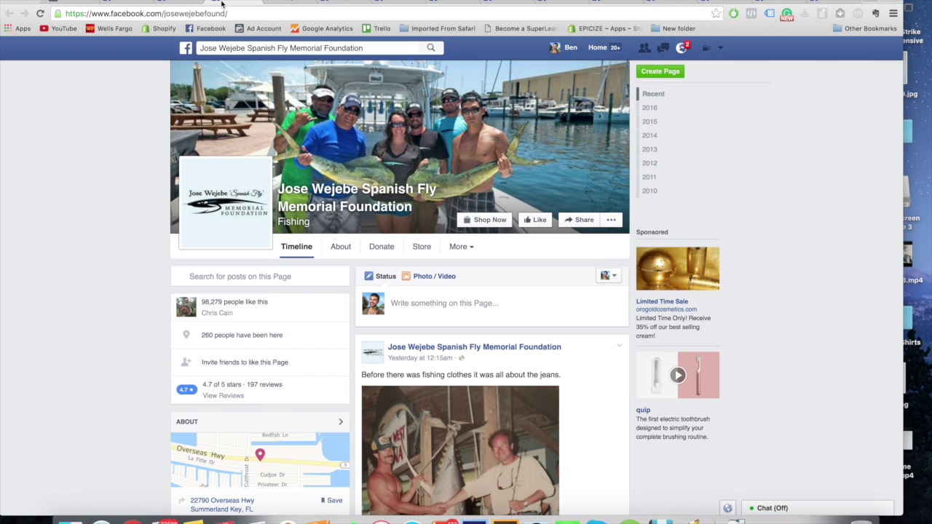
click(116, 2)
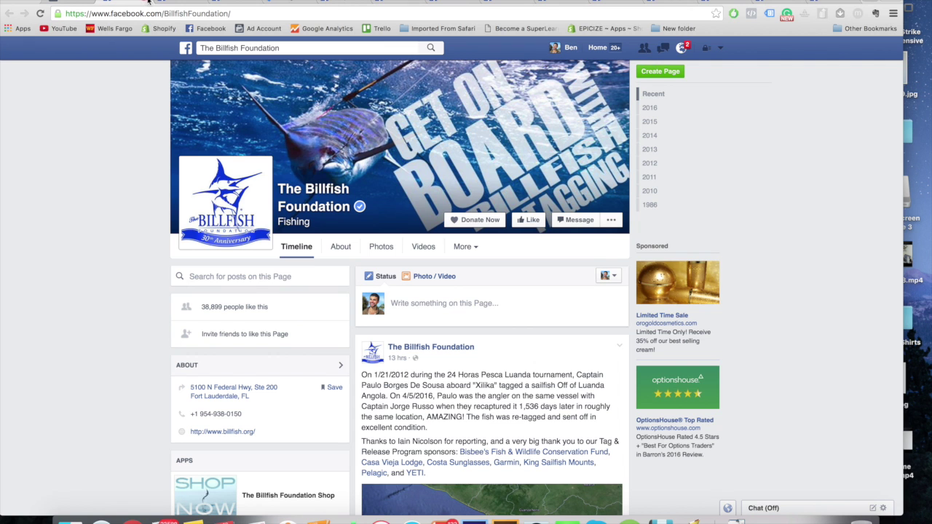
click(154, 2)
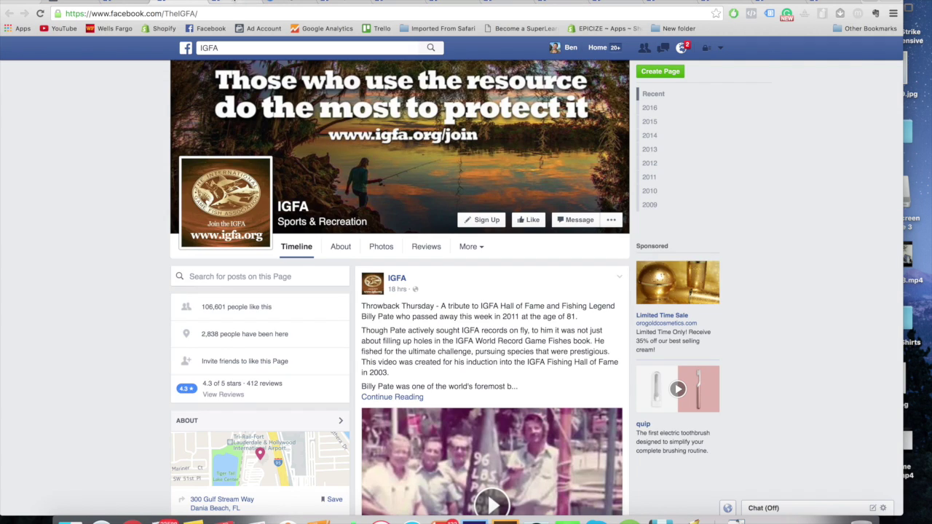
click(240, 3)
click(288, 1)
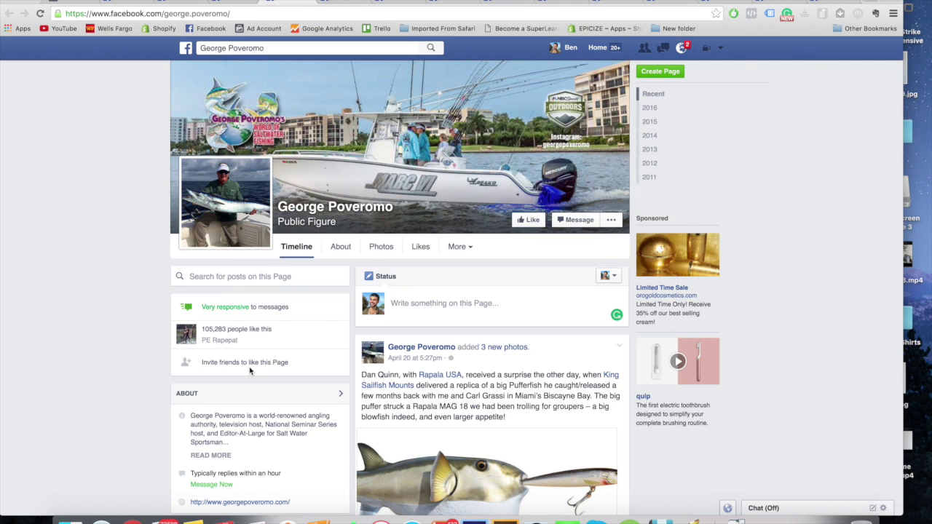
scroll(250, 372, down, 1)
scroll(251, 364, down, 4)
scroll(262, 335, down, 10)
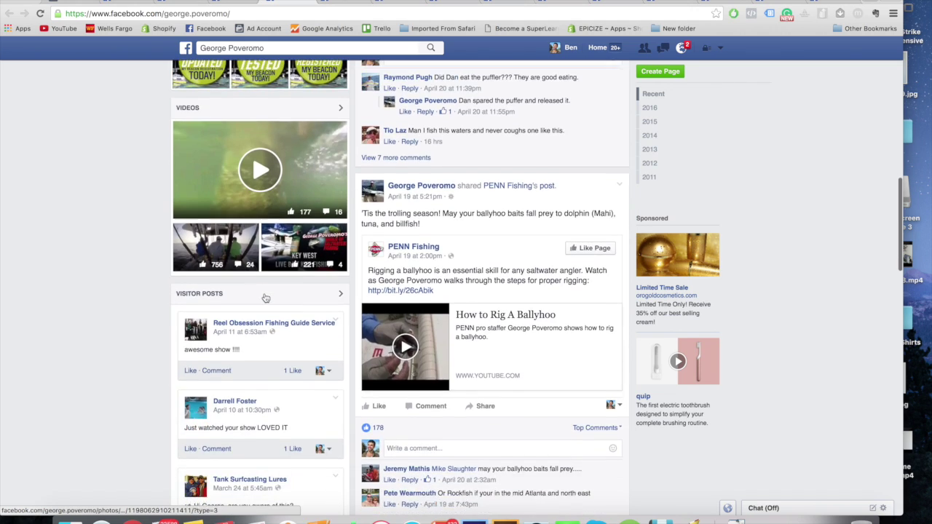
scroll(263, 302, up, 15)
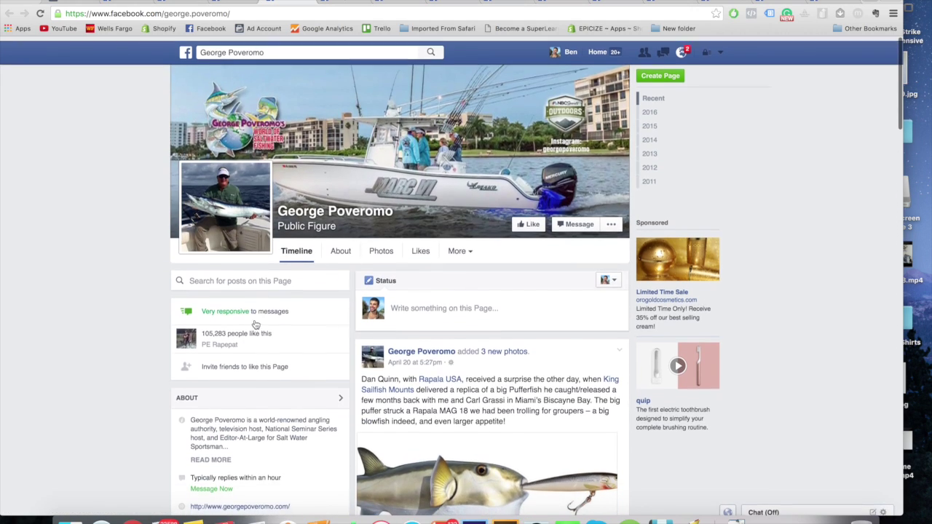
scroll(259, 362, down, 1)
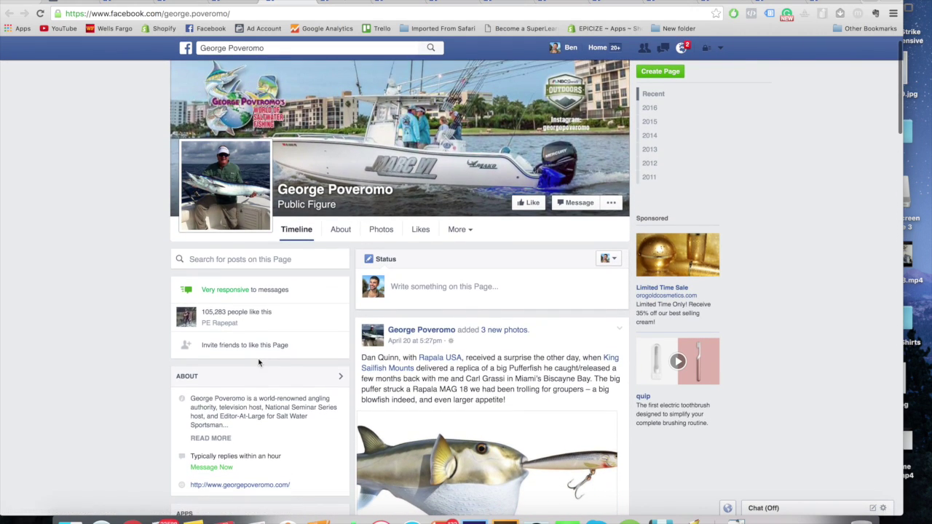
- Copy Marlin Magazine from the audience's interests into the Magazines/Subscription column below GAFF Magazine in the Pages table, and return to the browser
click(78, 3)
drag(221, 307, 175, 312)
key(cmd+c)
click(312, 509)
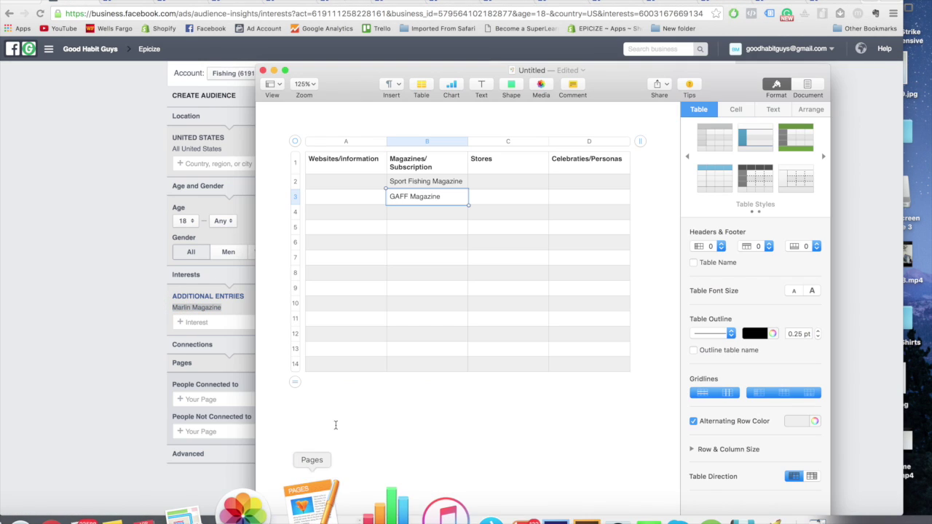
click(437, 220)
key(cmd+v)
click(117, 338)
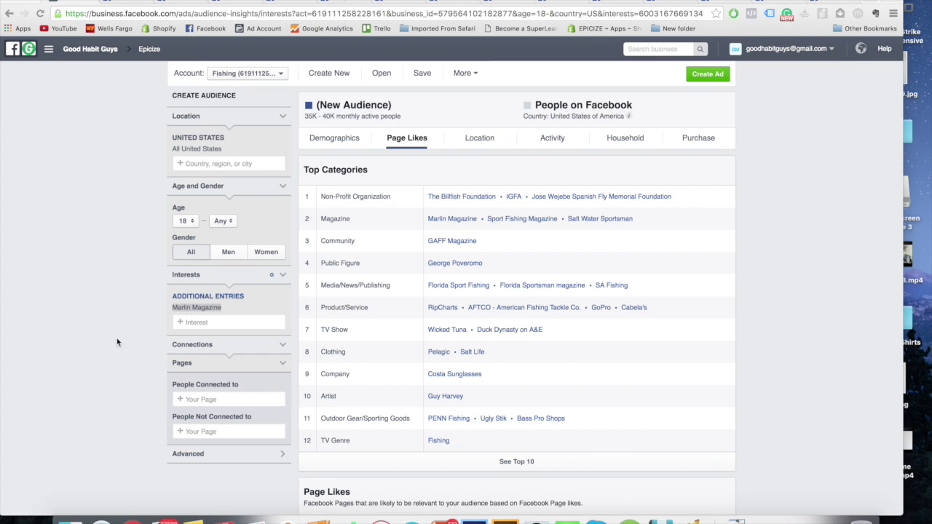
- Go back through the opened pages to George Poveromo and replace the audience's Marlin Magazine interest with George Poveromo
click(130, 2)
click(185, 3)
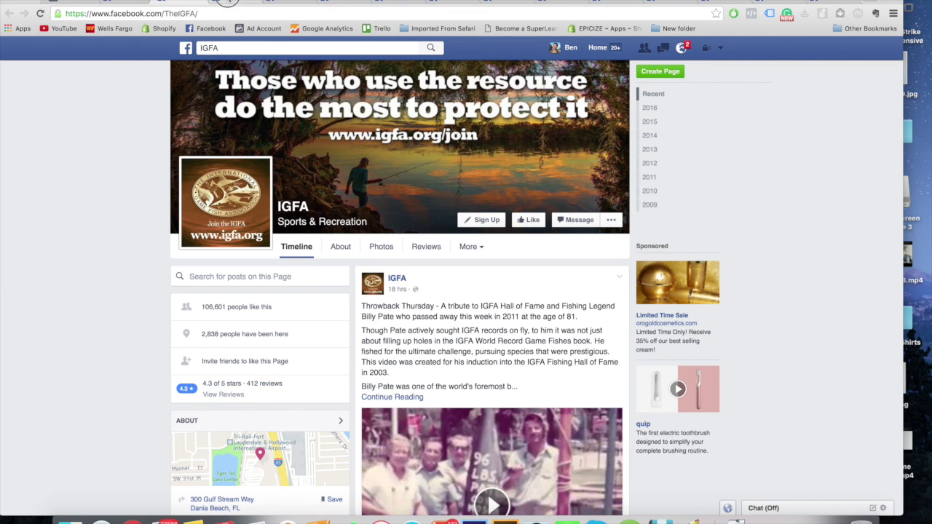
click(241, 2)
click(290, 2)
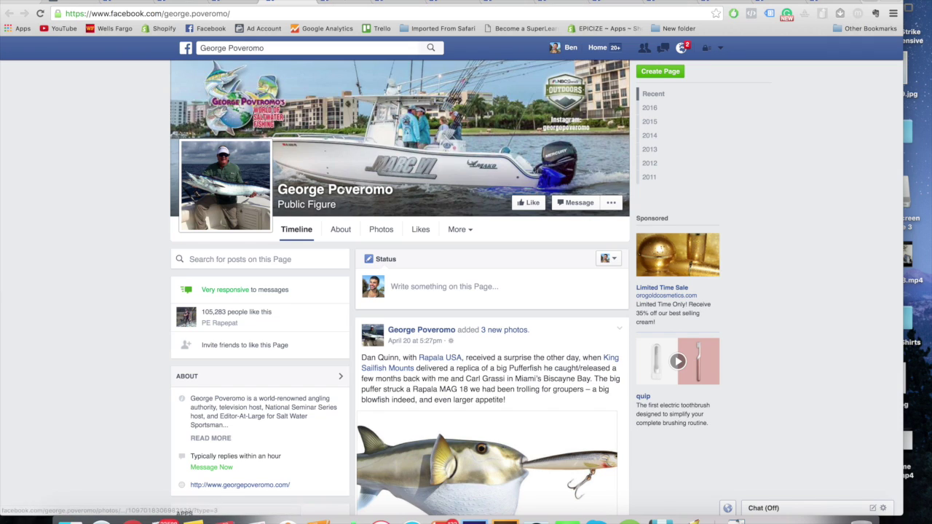
drag(271, 188, 396, 195)
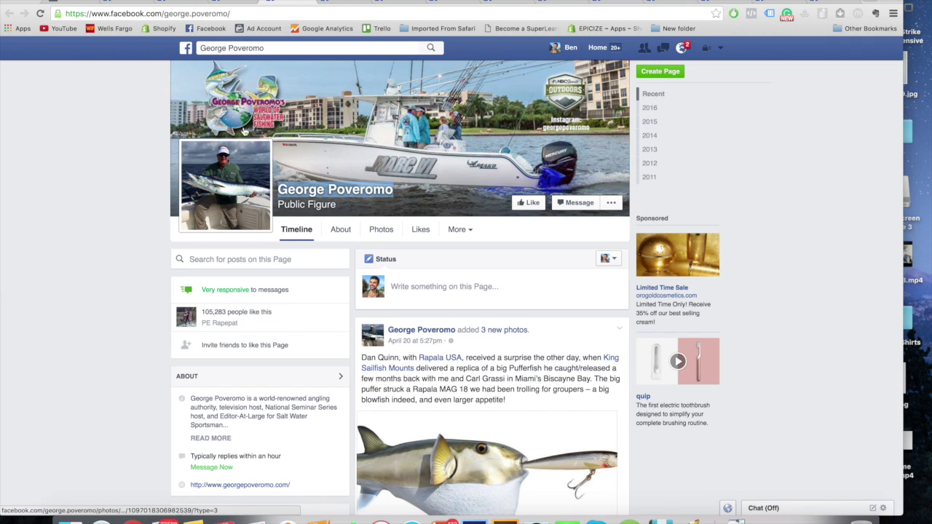
click(60, 4)
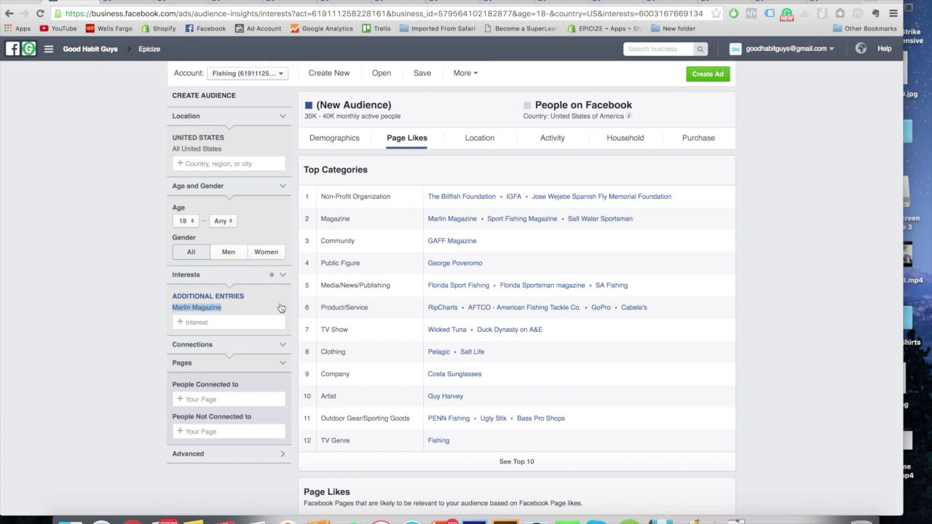
click(280, 308)
click(266, 302)
text(George Poveromo)
click(214, 323)
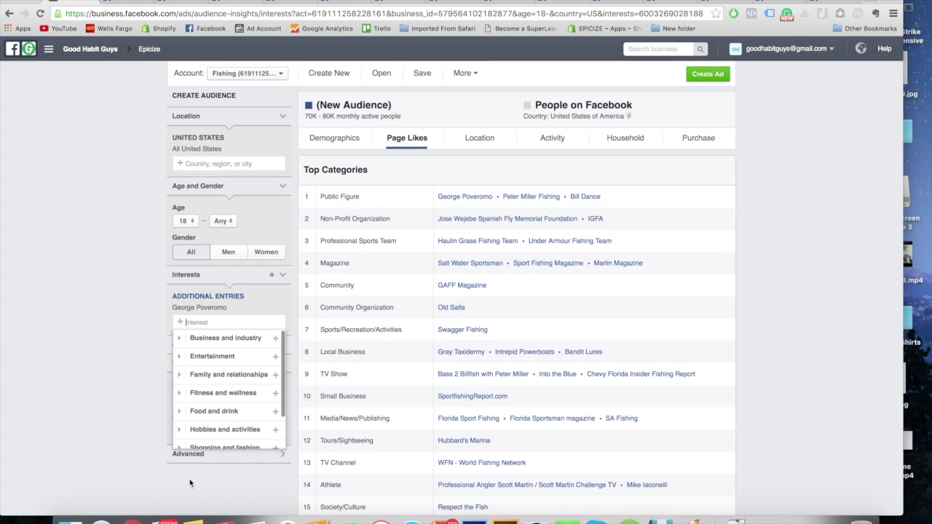
- Open the Peter Miller Fishing and Bill Dance pages from the Public Figure category in new tabs
right_click(517, 198)
click(527, 201)
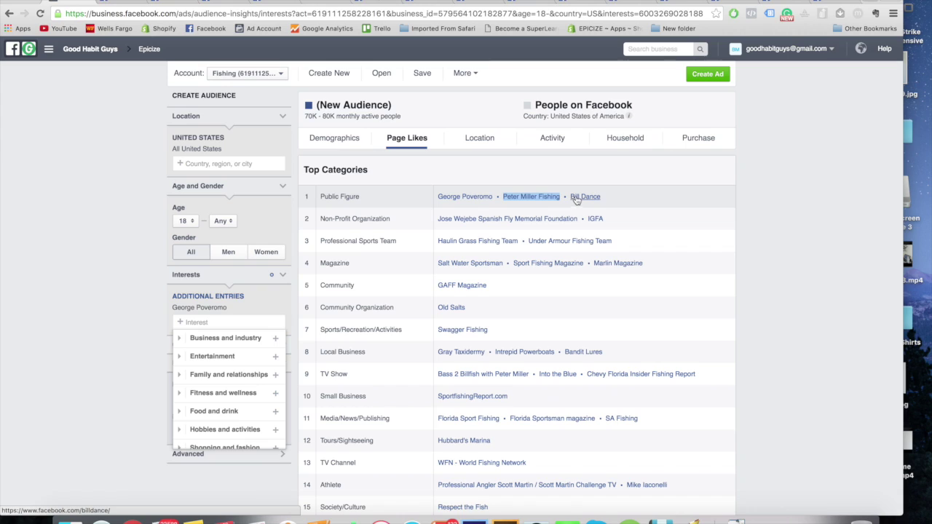
right_click(576, 198)
click(600, 203)
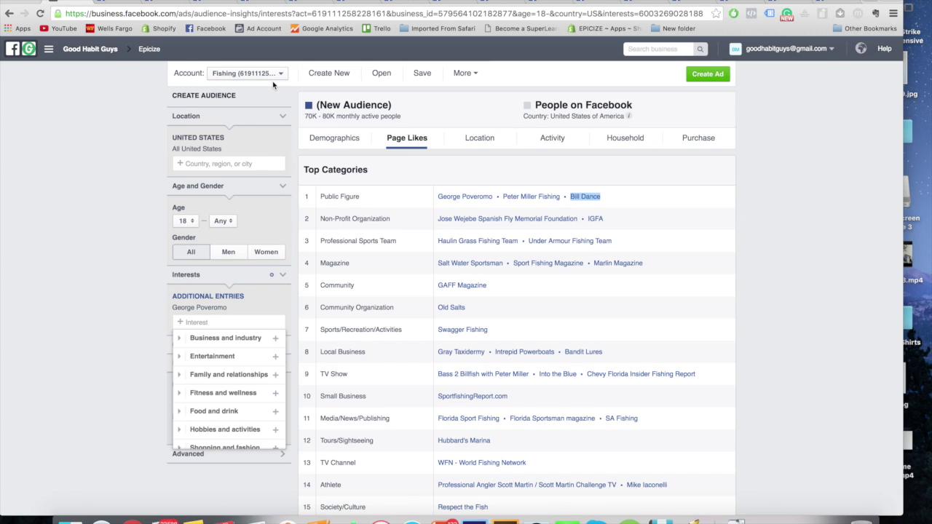
- Enter George Poveromo in the first empty row of the Celebraties/Personas column in the Pages table
click(212, 314)
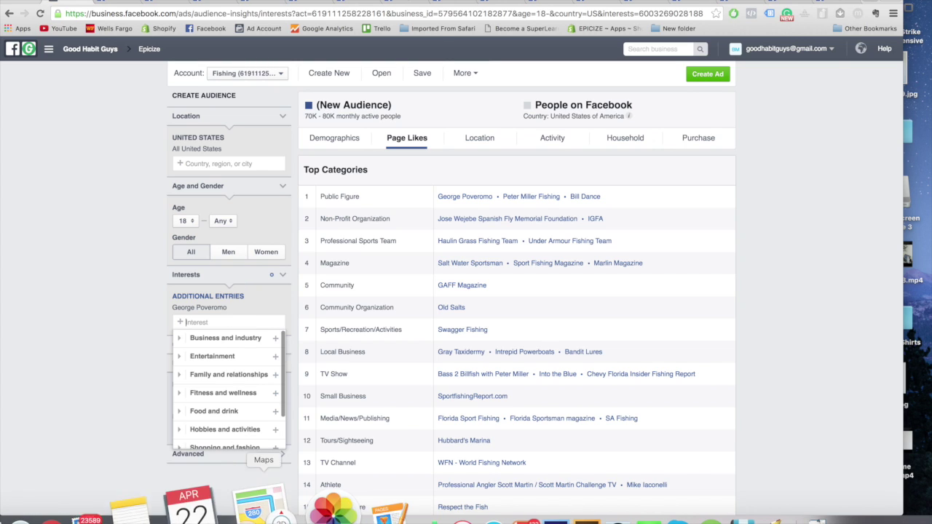
click(262, 501)
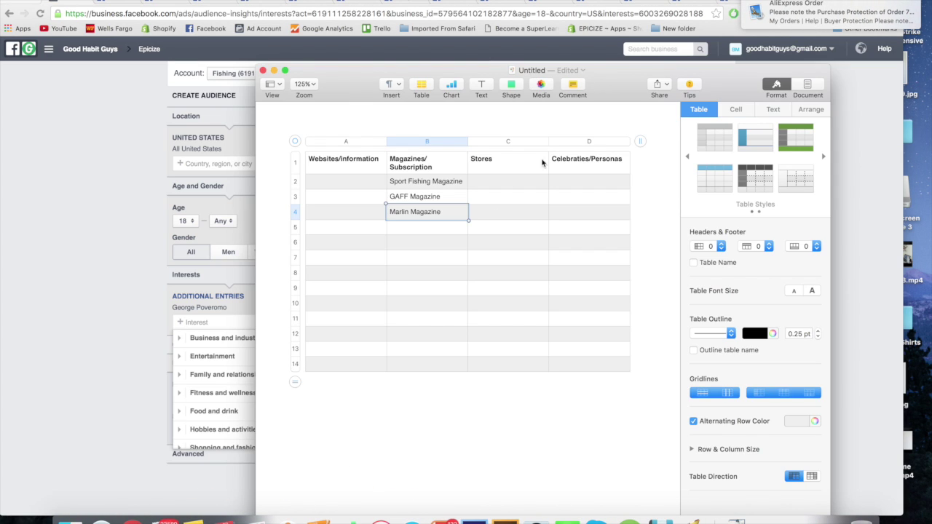
click(572, 183)
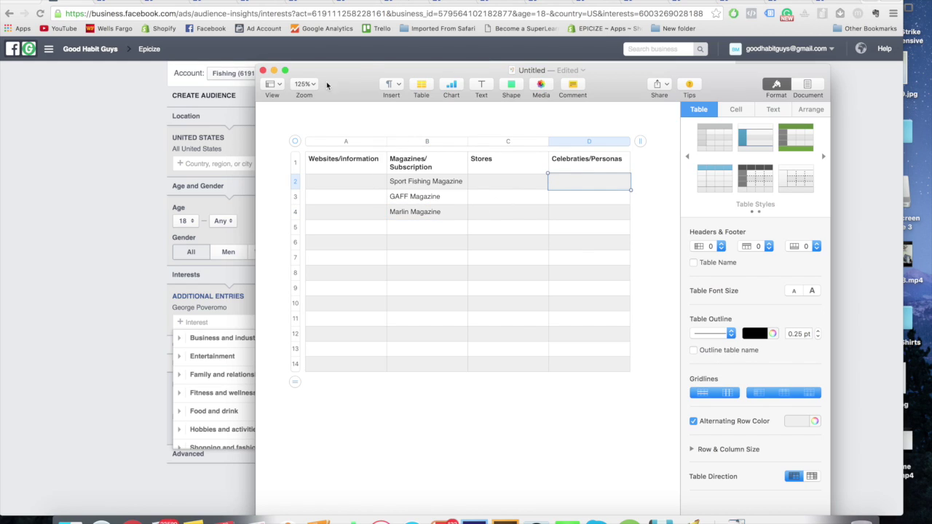
text(George Poveromo)
click(565, 195)
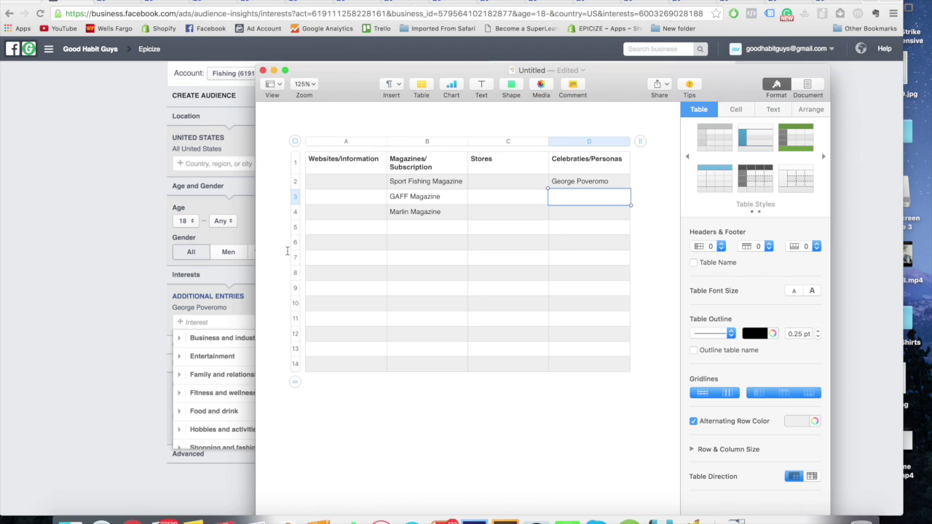
drag(351, 86, 396, 88)
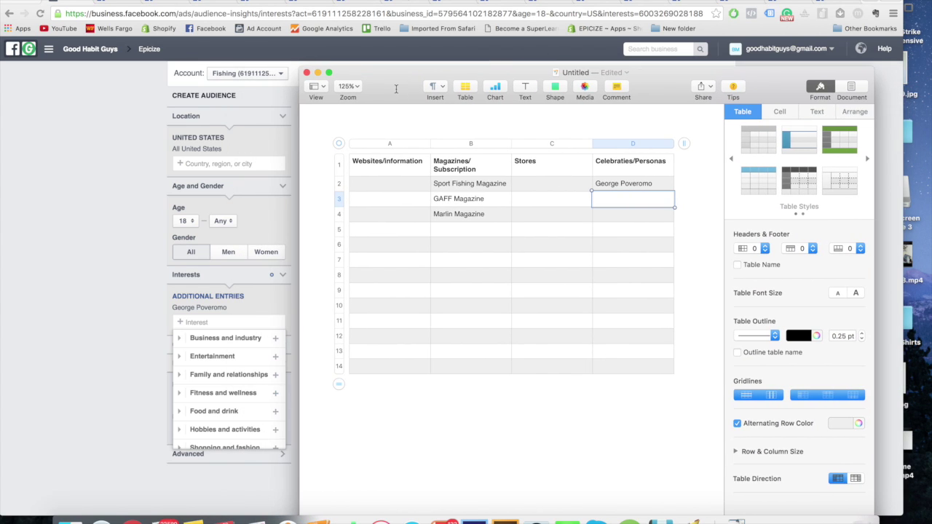
click(465, 245)
click(446, 264)
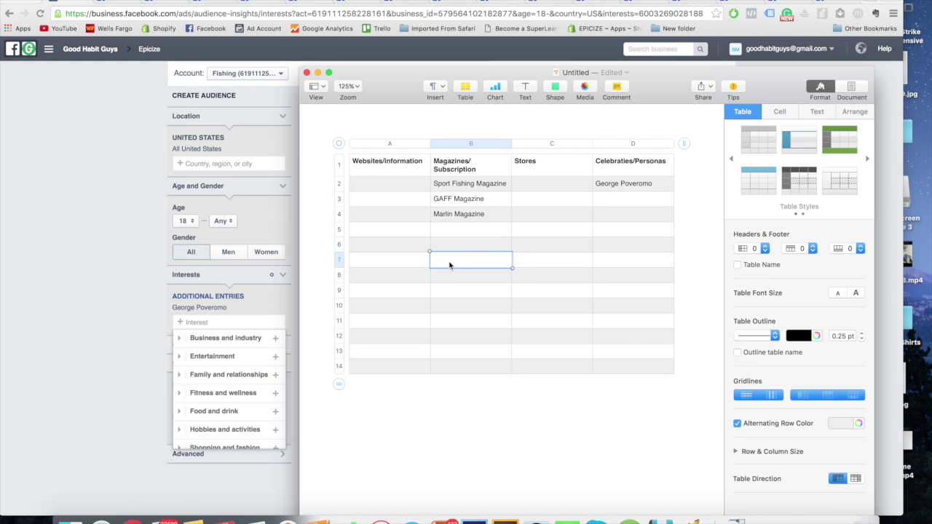
click(463, 244)
click(472, 235)
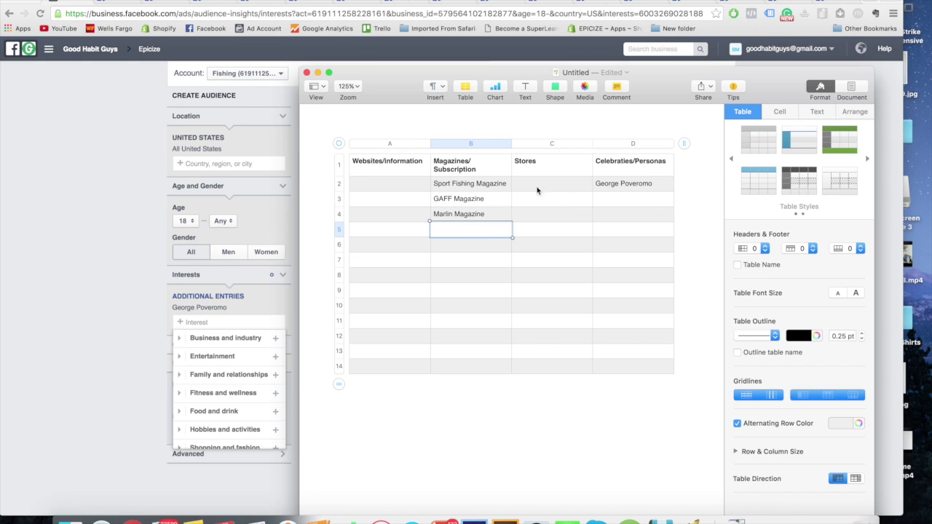
click(620, 188)
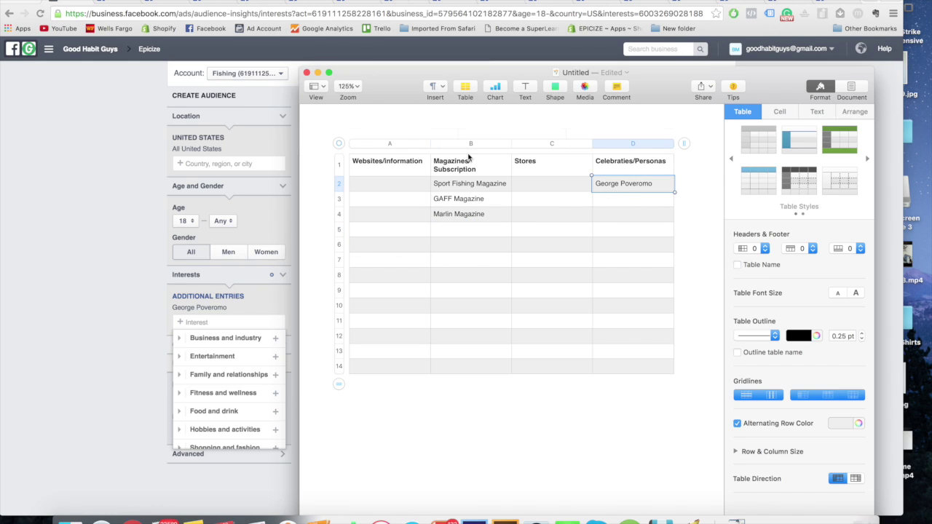
- Check the newly opened public figure pages, including Bill Dance, and return to the audience's page likes
click(306, 4)
click(352, 3)
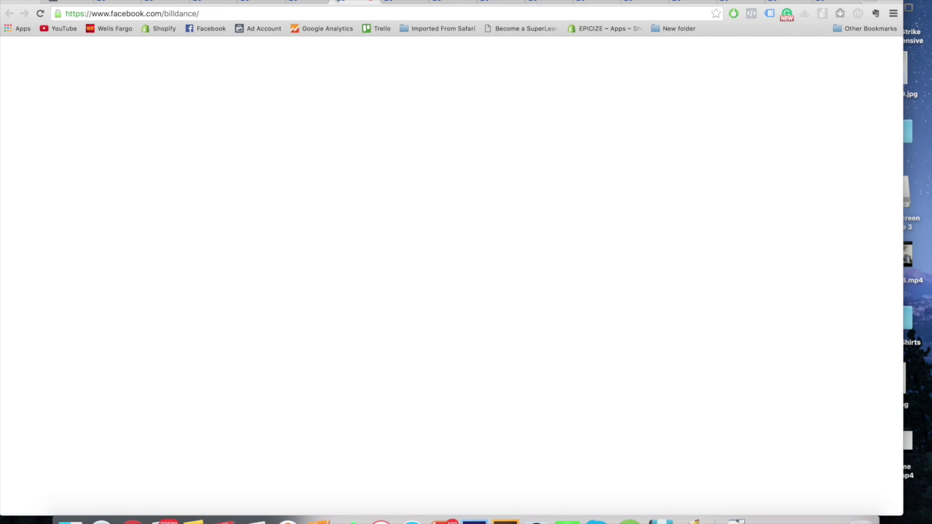
click(61, 3)
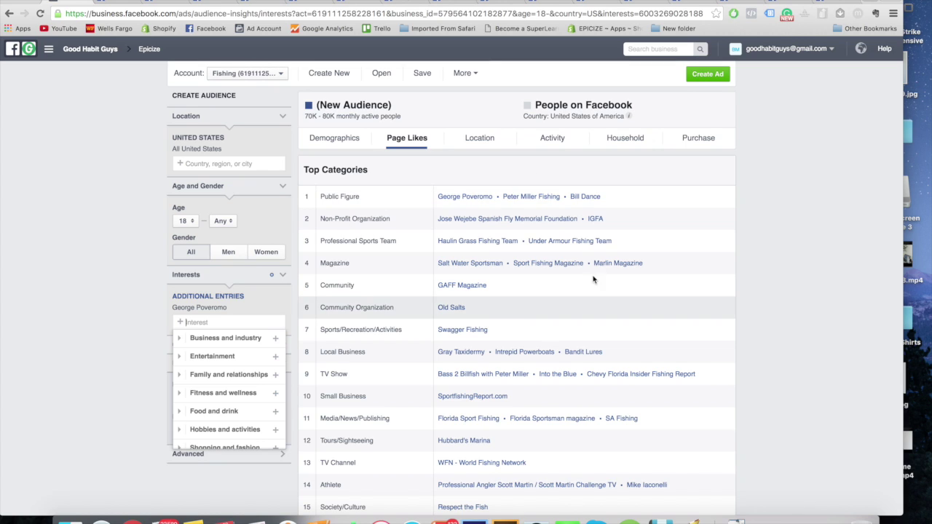
scroll(554, 175, down, 1)
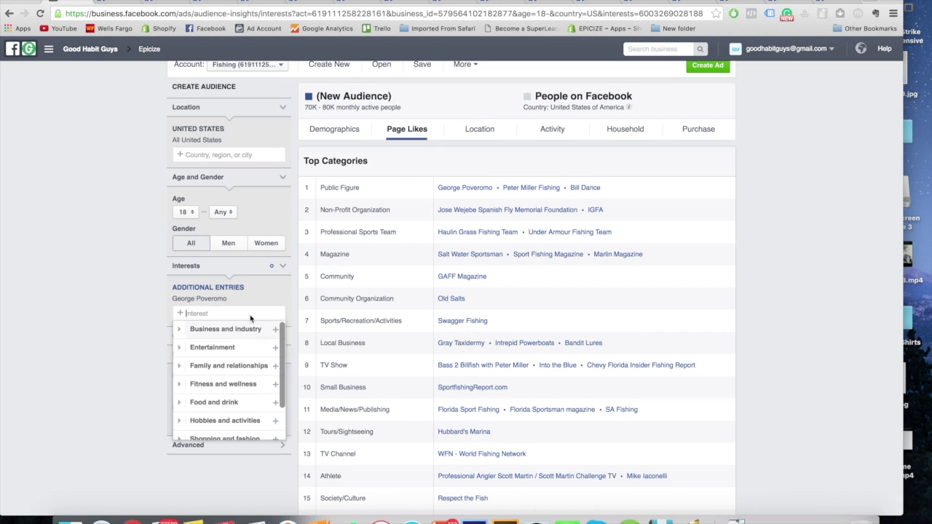
click(181, 304)
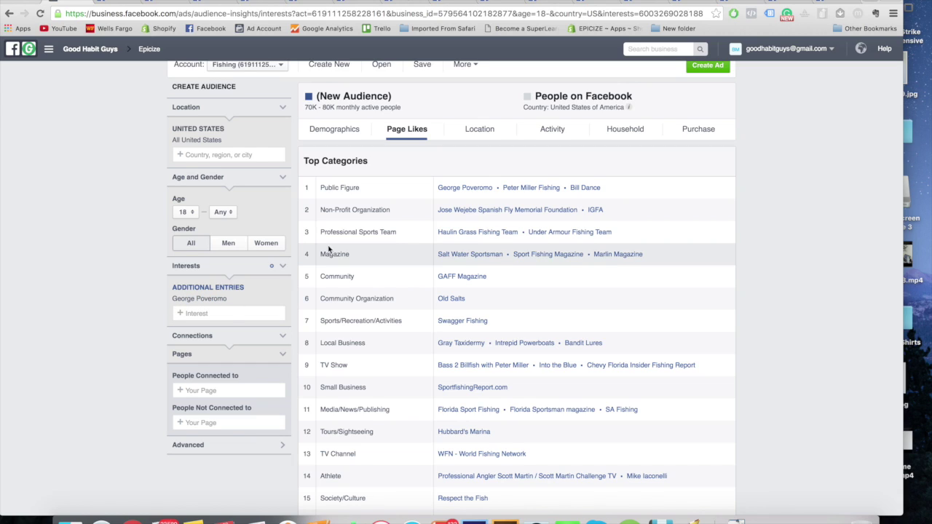
drag(234, 299, 195, 303)
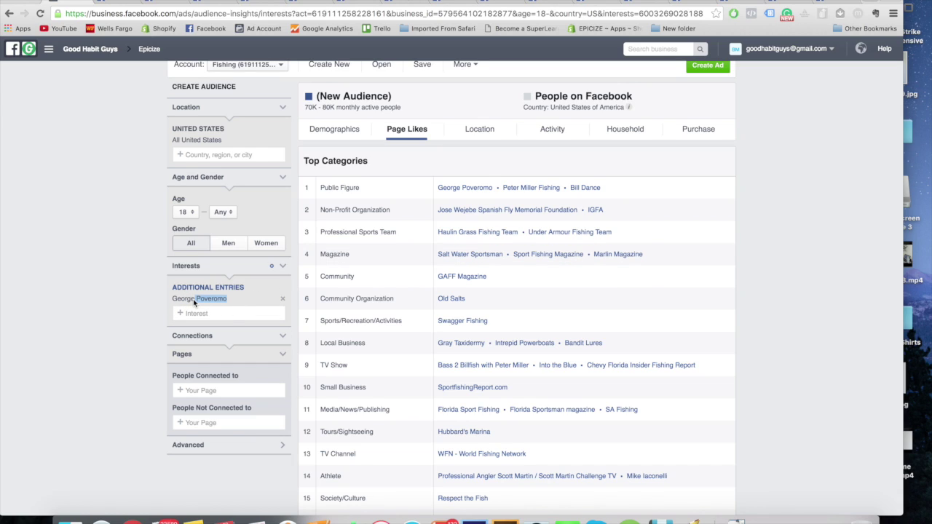
click(195, 302)
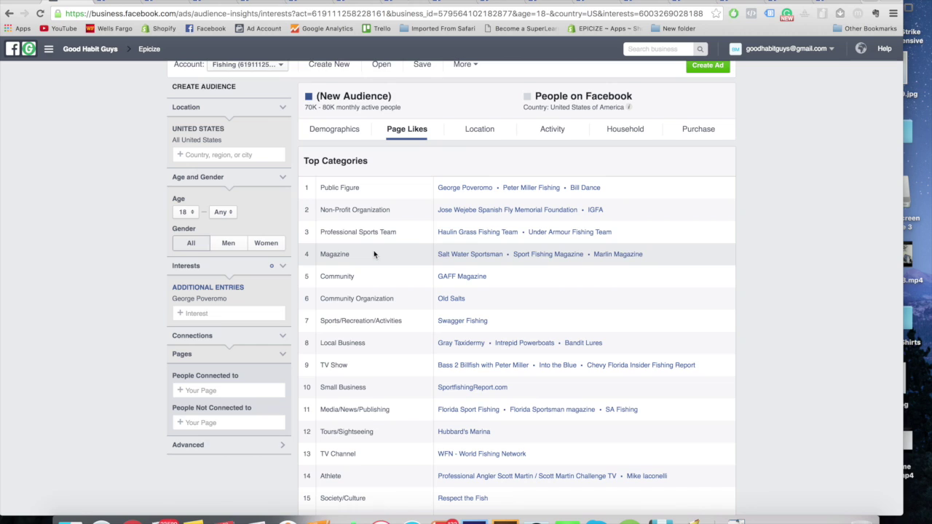
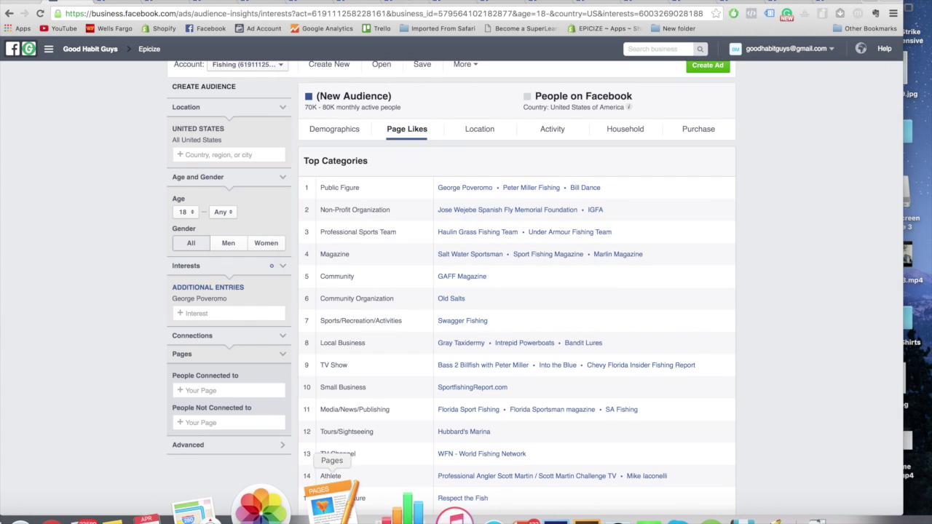
click(400, 513)
click(97, 293)
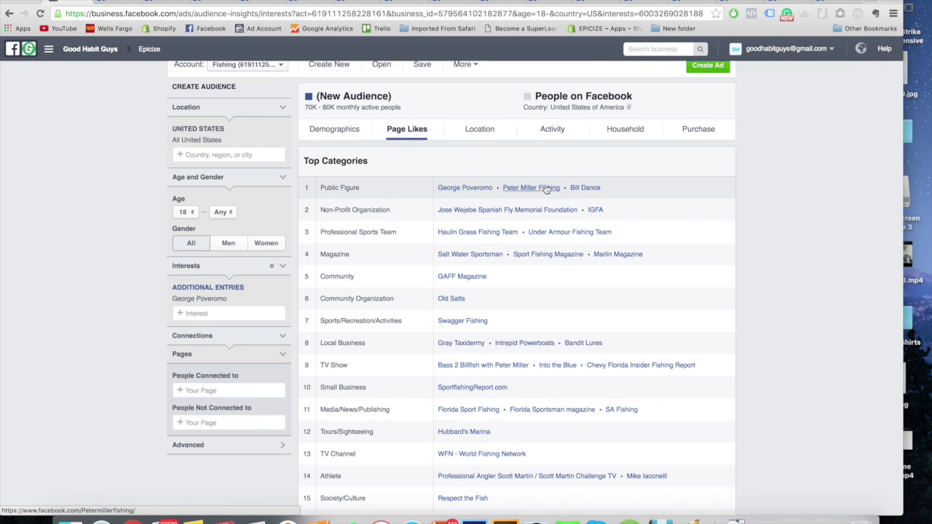
- Switch to the OCEARCH page and examine its posts and the pages it likes
click(828, 2)
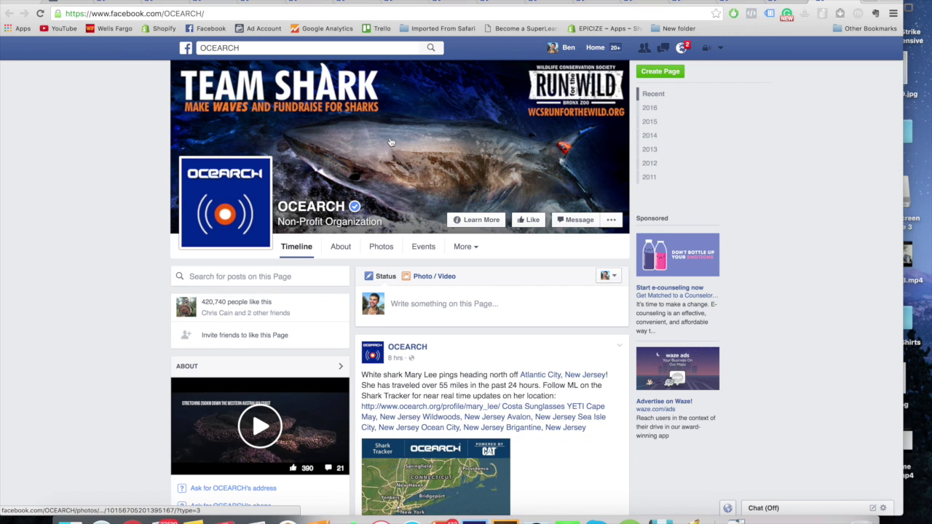
scroll(369, 206, down, 2)
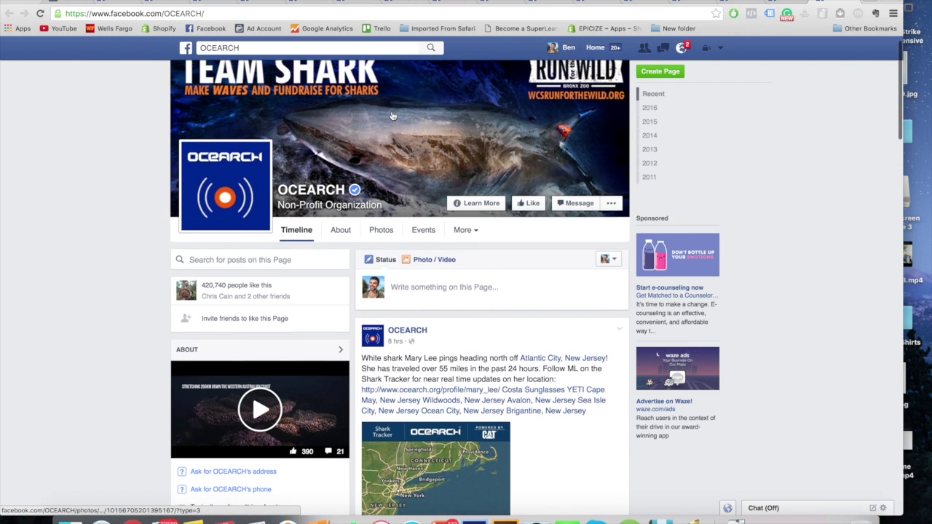
scroll(404, 273, down, 10)
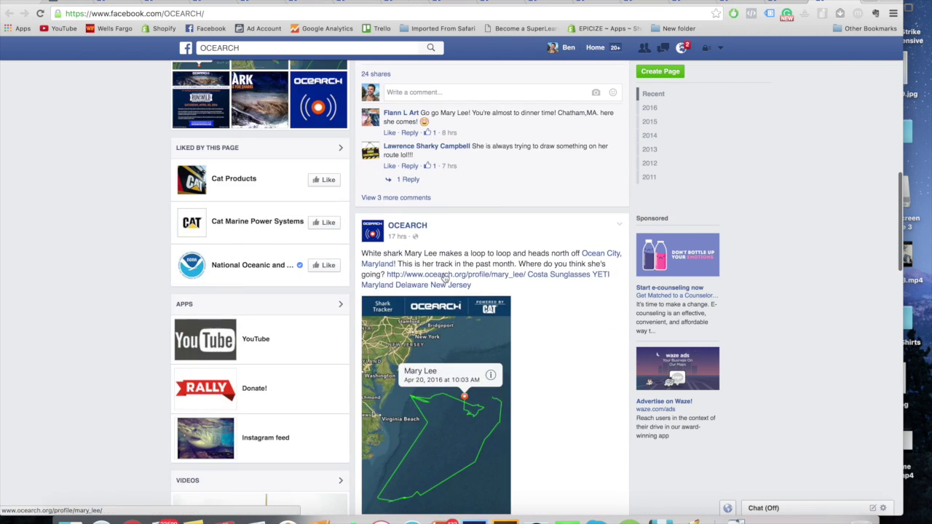
- Finish reviewing the OCEARCH posts and move on to the Jose Wejebe Spanish Fly Memorial Foundation page
scroll(498, 201, down, 15)
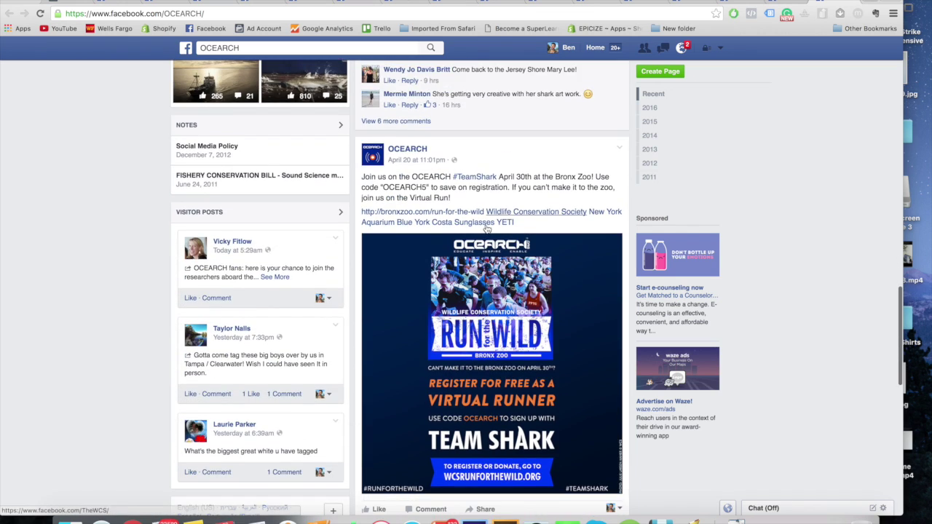
scroll(487, 228, up, 20)
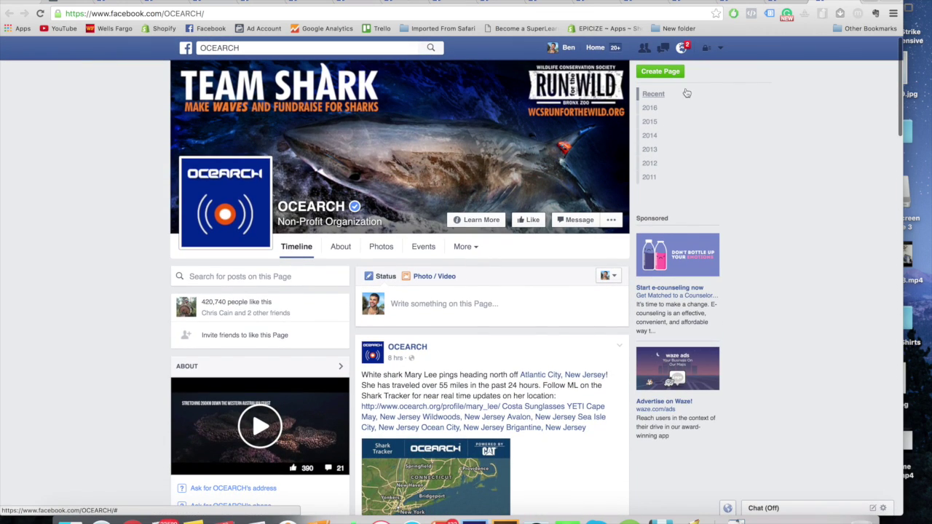
click(851, 1)
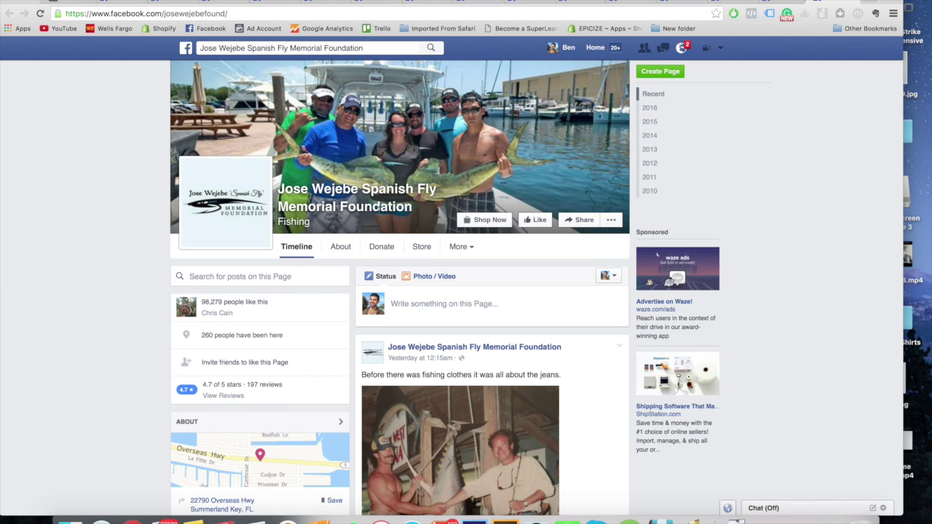
- Check the foundation page's About details and open its website, josewejebefoundation.org, in a new tab
scroll(291, 354, down, 3)
scroll(296, 372, down, 5)
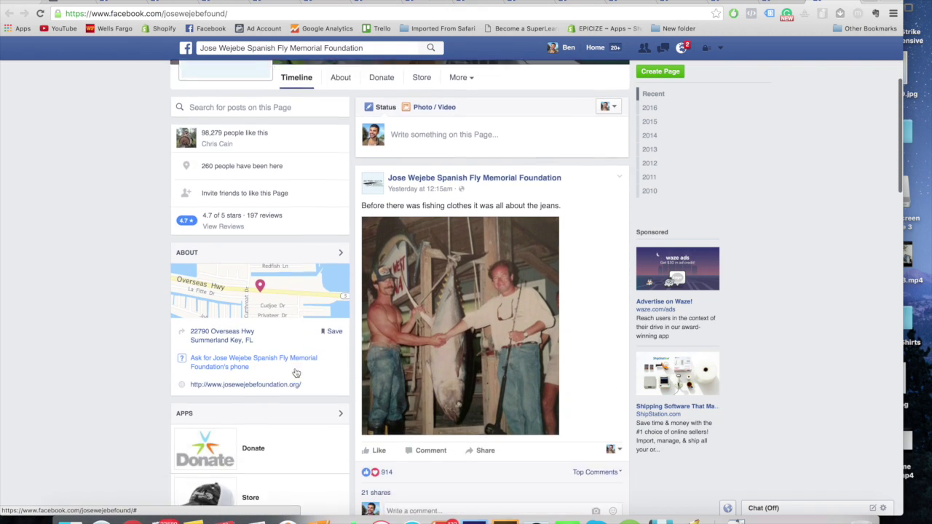
click(314, 502)
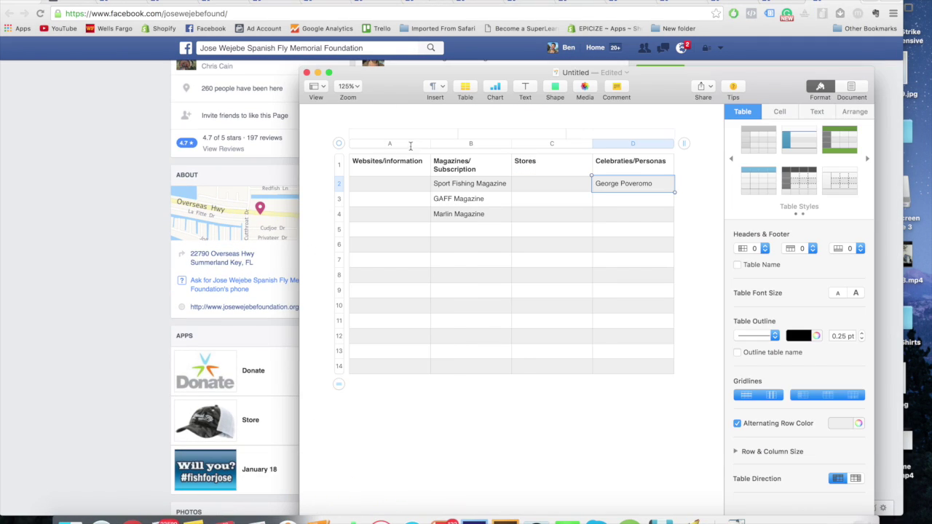
click(38, 328)
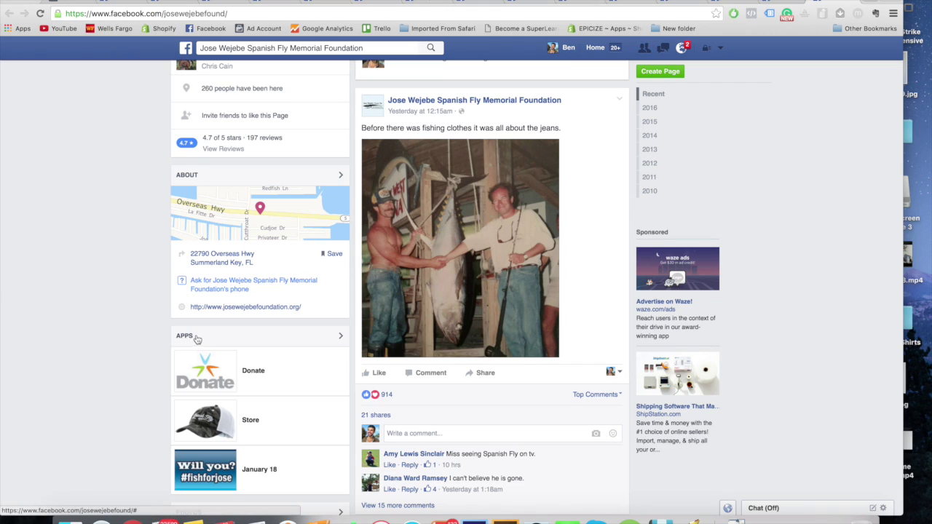
right_click(274, 310)
click(289, 311)
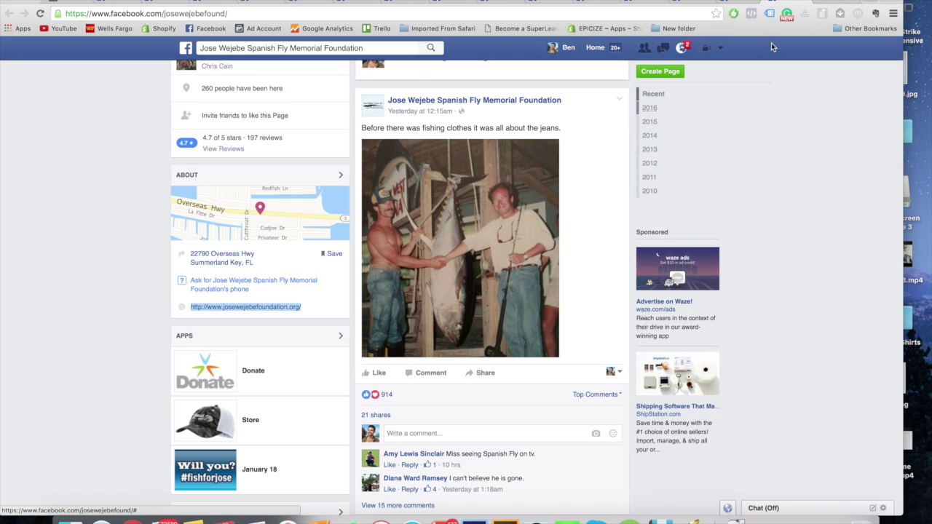
click(837, 3)
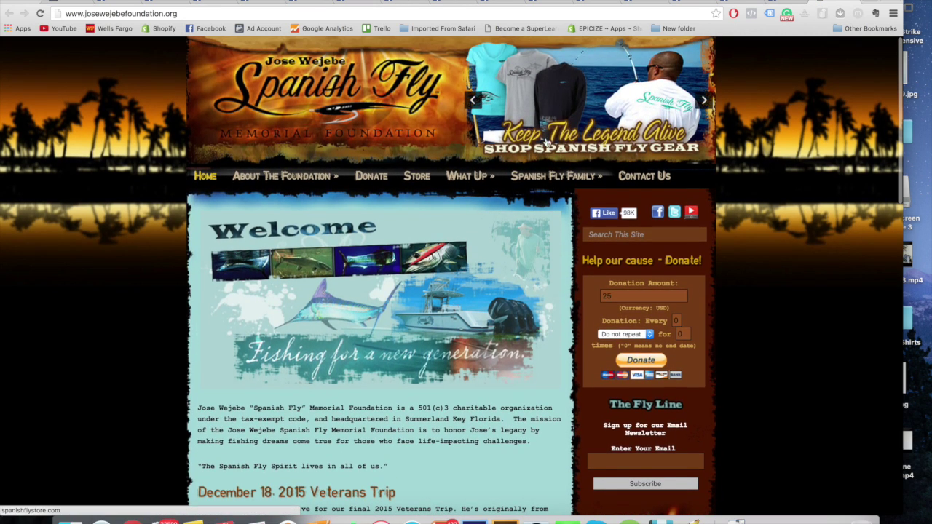
- Examine the foundation website's articles and sponsors, and return to the foundation's Facebook page
scroll(410, 335, down, 5)
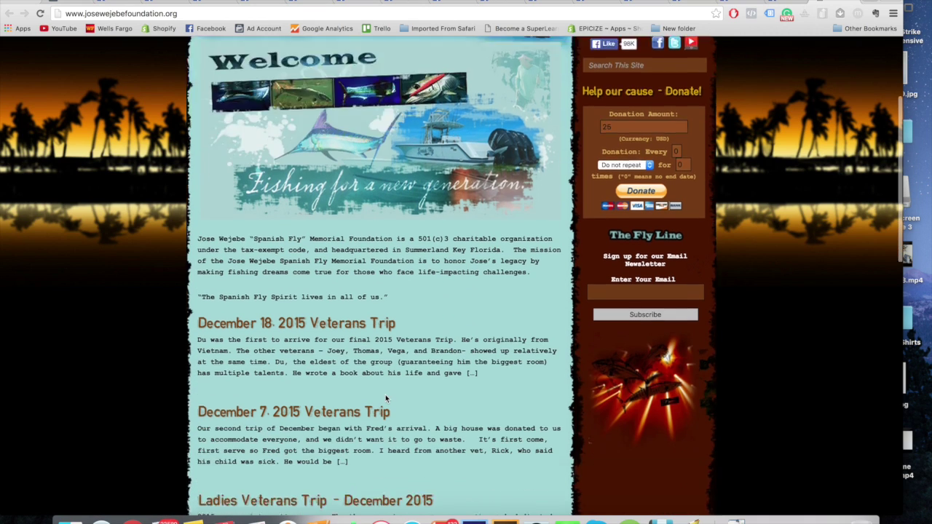
scroll(410, 335, down, 10)
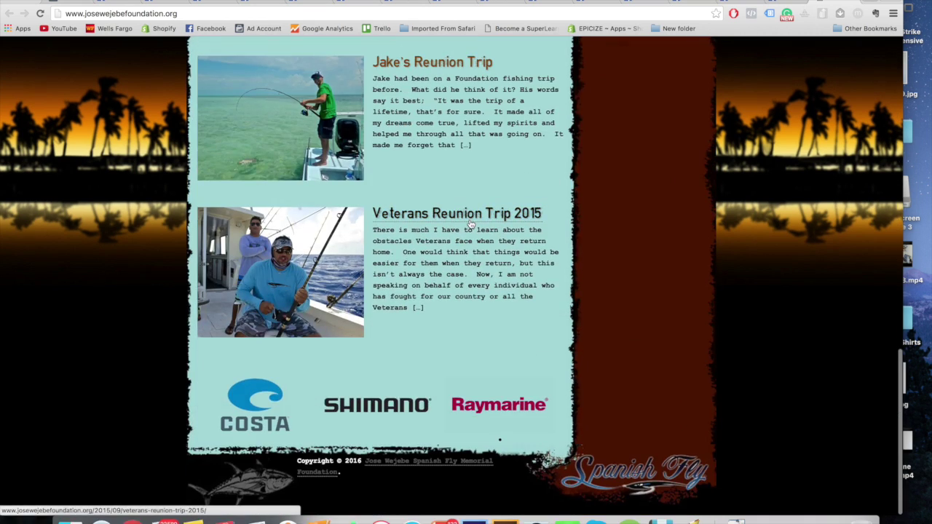
scroll(444, 274, up, 7)
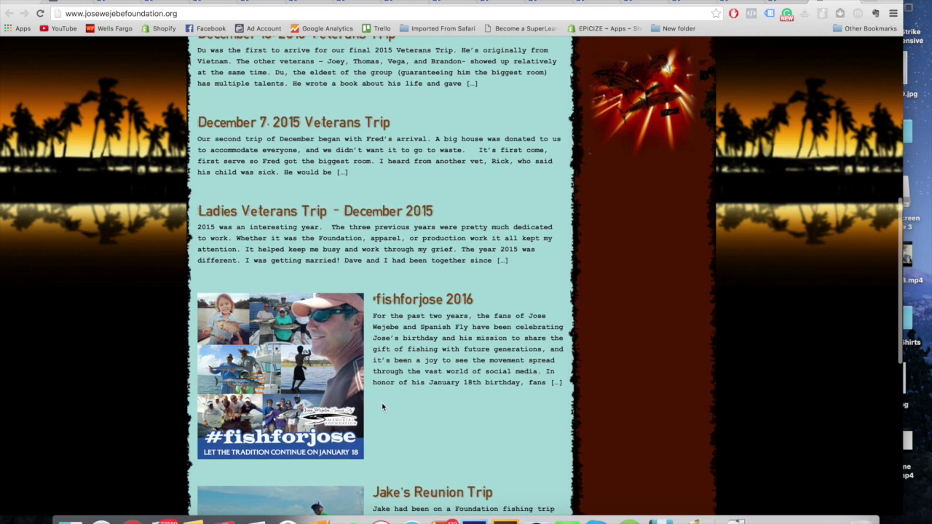
scroll(366, 335, up, 3)
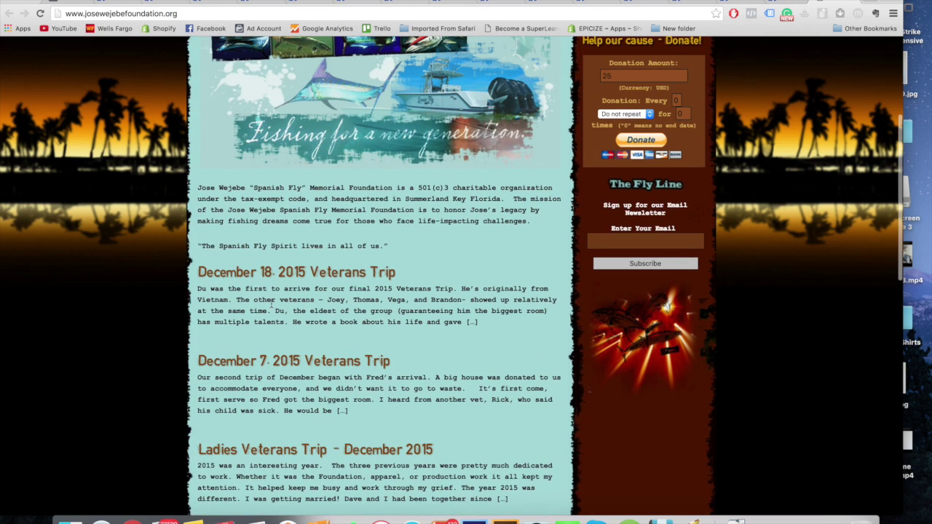
scroll(339, 324, up, 1)
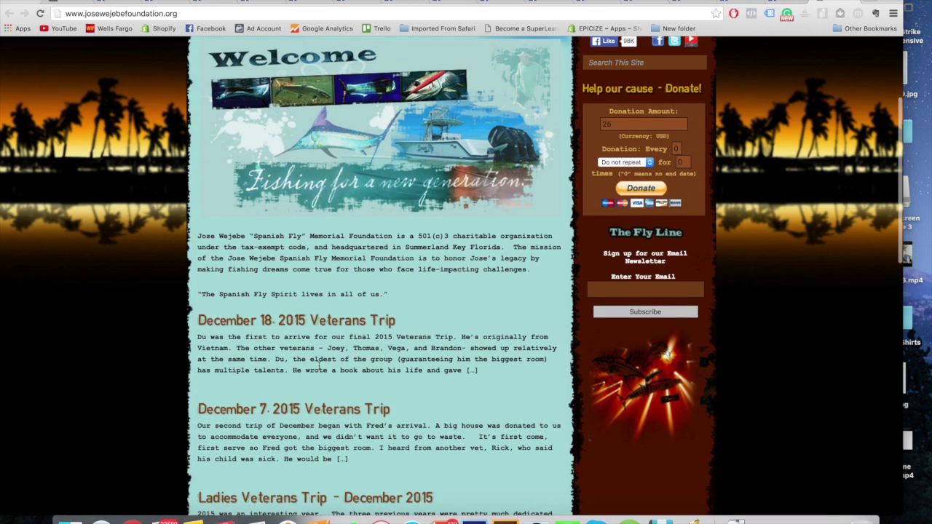
scroll(340, 323, down, 2)
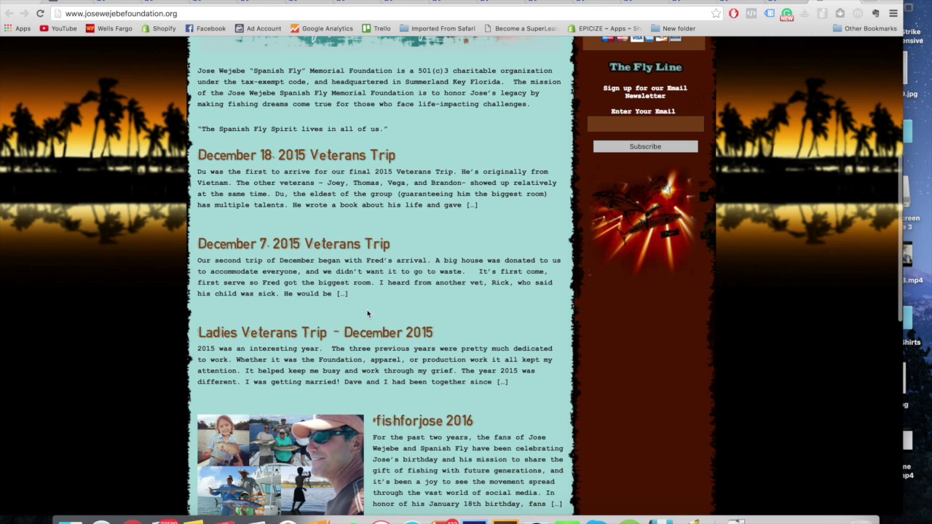
scroll(346, 362, down, 2)
scroll(426, 373, up, 6)
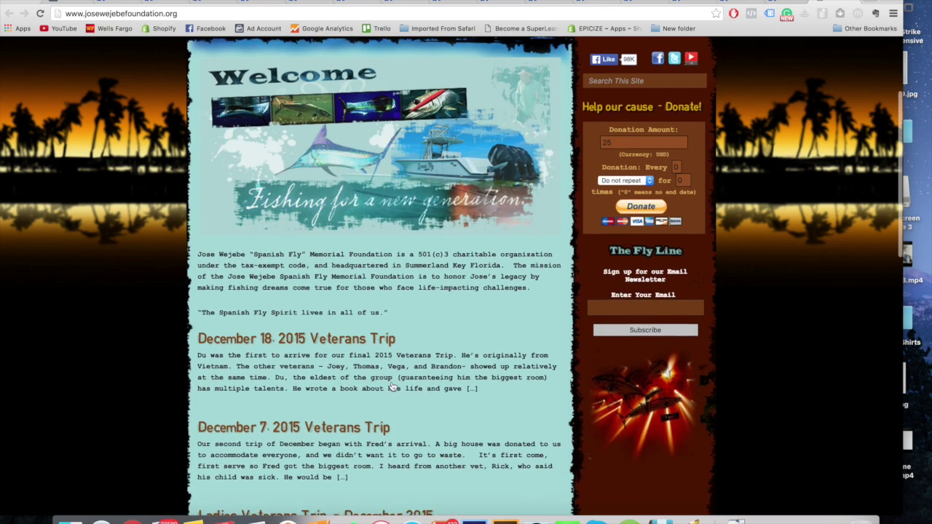
scroll(426, 373, up, 2)
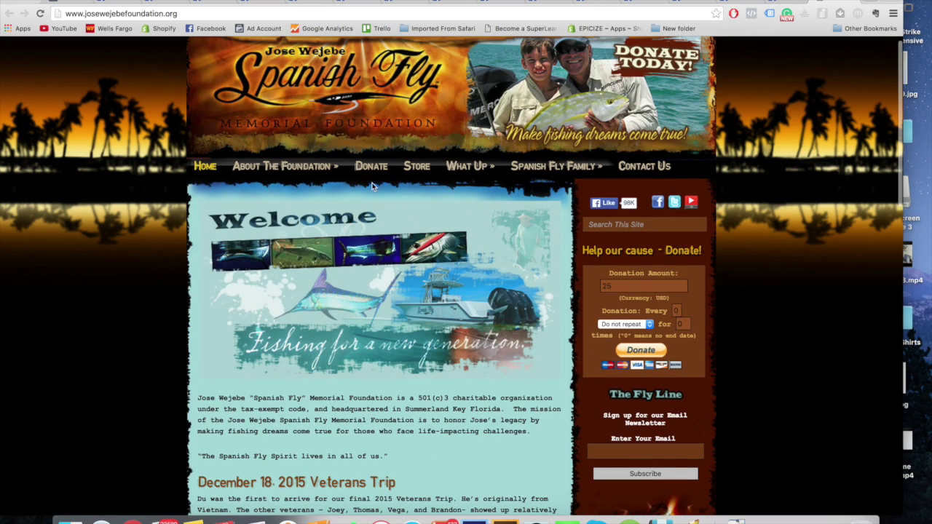
click(854, 4)
- Replace the George Poveromo interest in Audience Insights with Jose Wejebe Spanish Fly Memorial Foundation, copied from its page title
scroll(267, 214, up, 5)
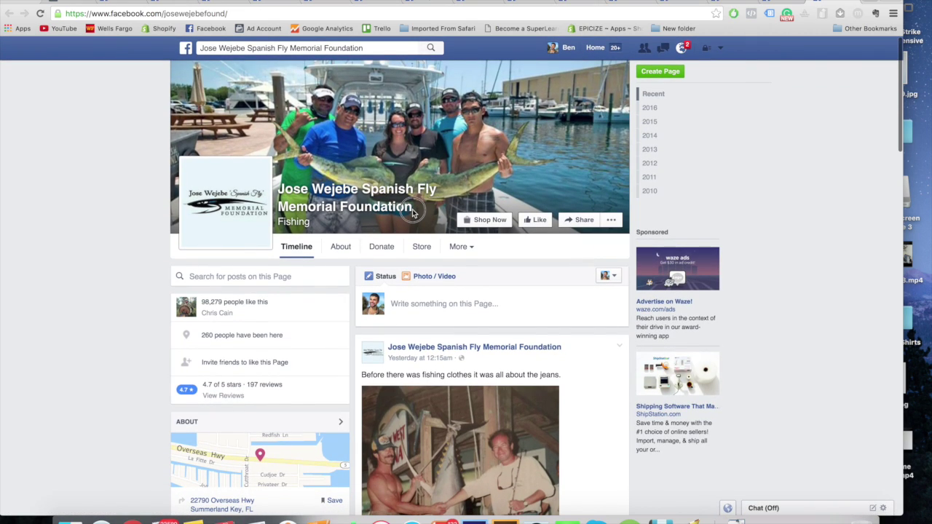
drag(414, 211, 275, 186)
key(ctrl+c)
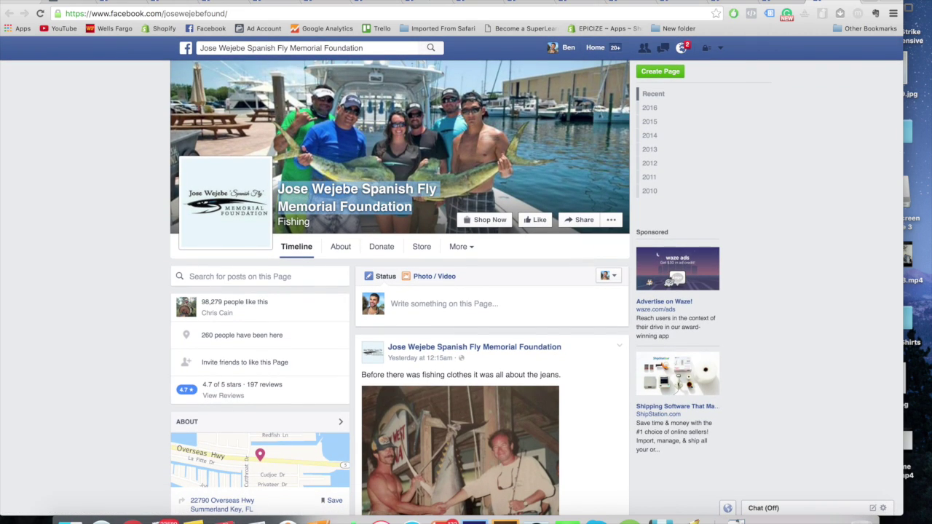
click(57, 1)
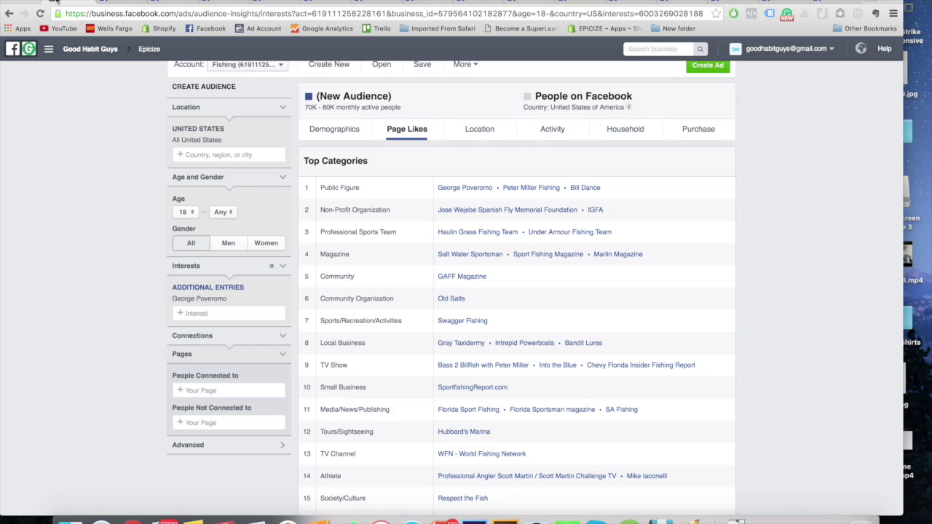
click(285, 301)
click(257, 291)
key(ctrl+v)
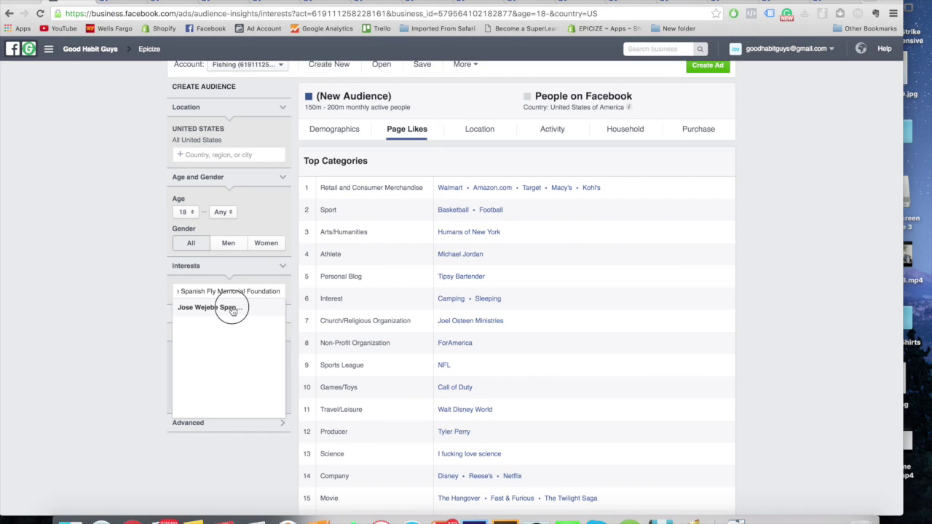
click(232, 307)
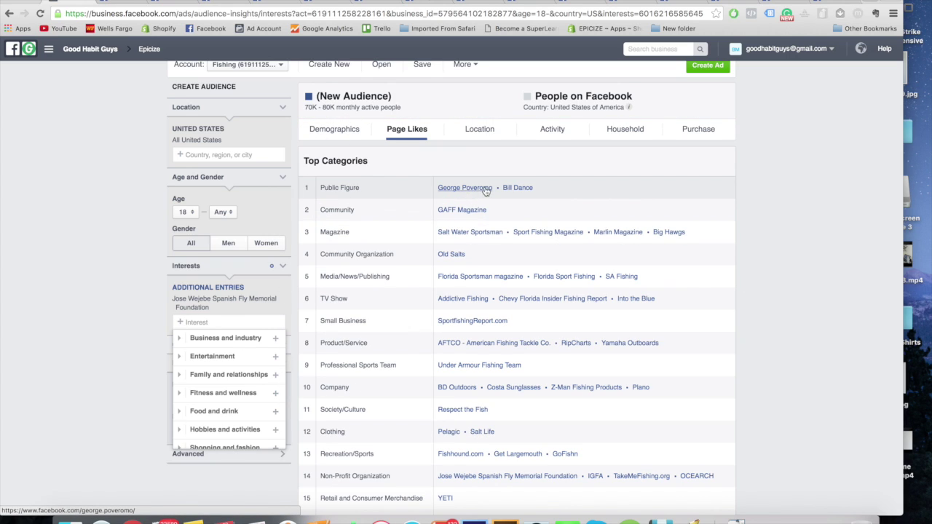
- Check the Pages table, and open the Bill Dance and Big Hawgs pages from the audience's page likes in new tabs
click(324, 513)
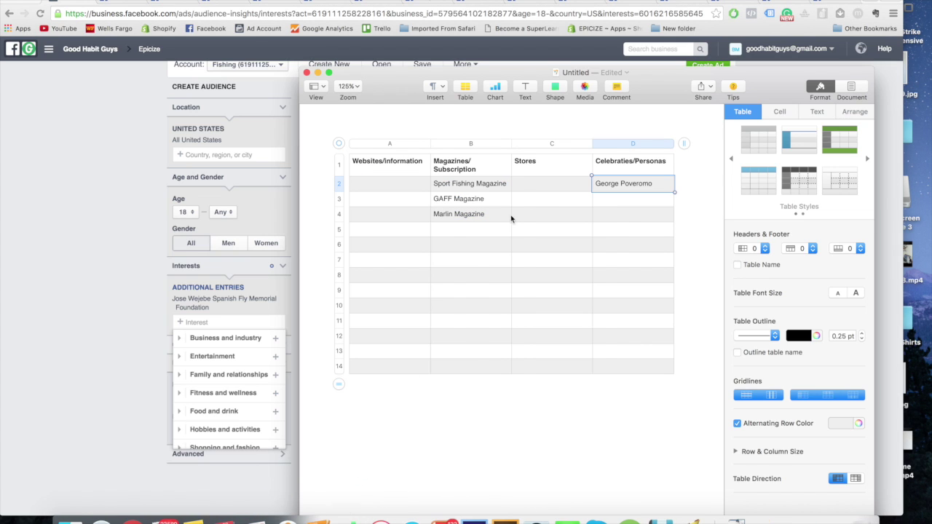
click(41, 274)
right_click(522, 188)
click(538, 192)
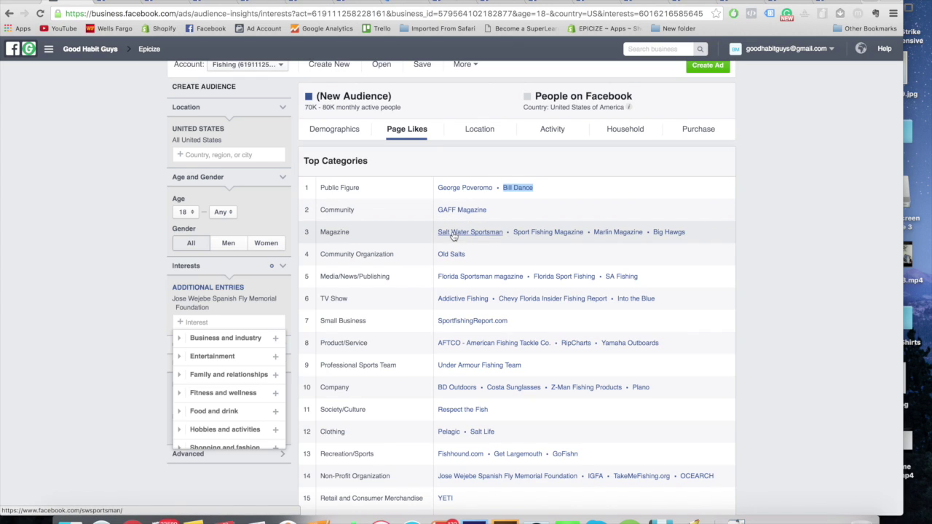
right_click(673, 233)
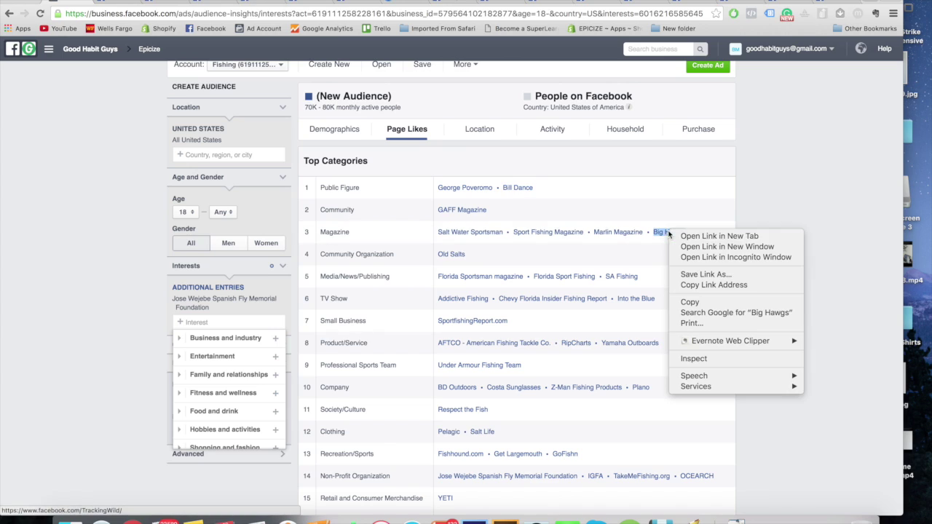
click(680, 236)
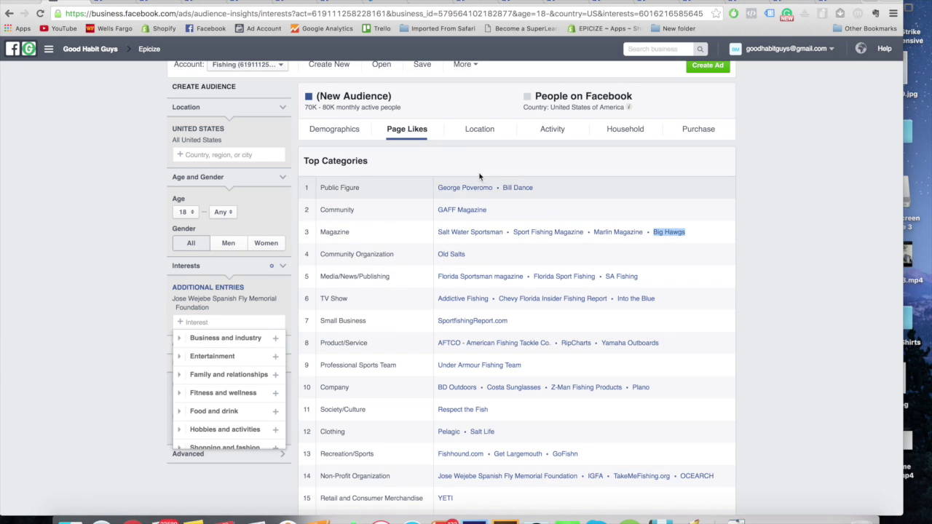
- Open the Addictive Fishing and Chevy Florida Insider Fishing Report pages from the TV Show category in new tabs
click(364, 304)
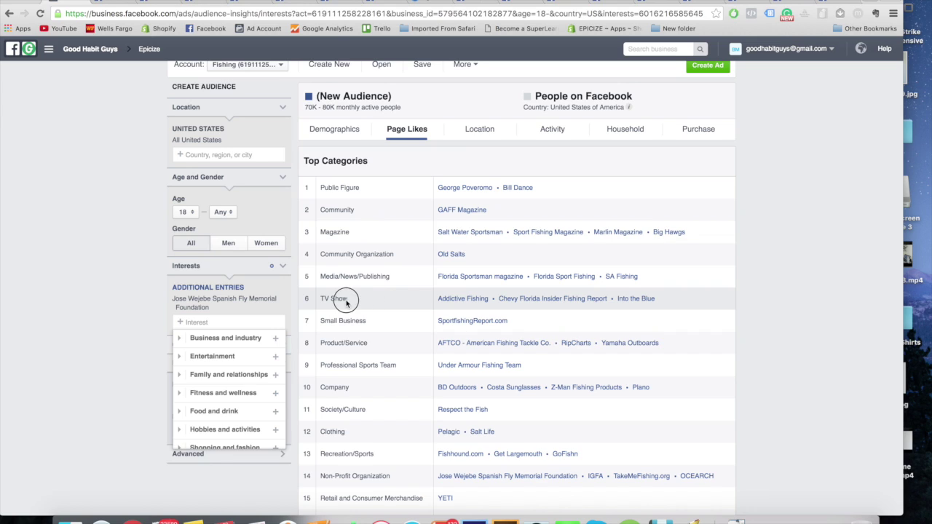
click(346, 302)
drag(353, 301, 325, 302)
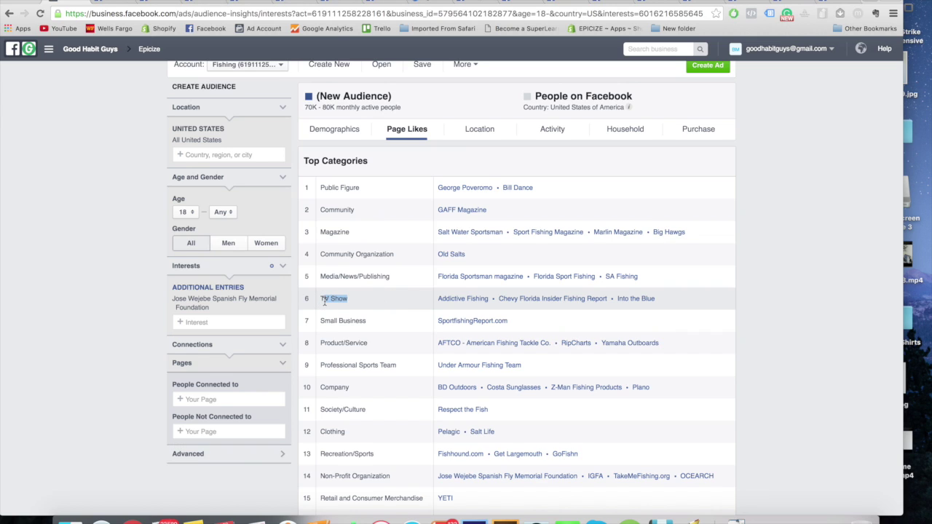
right_click(481, 302)
click(517, 306)
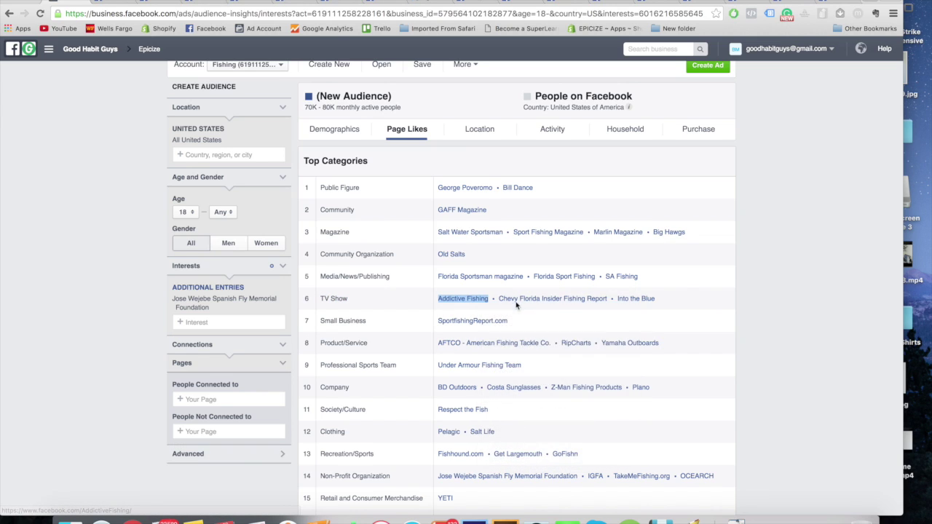
right_click(526, 299)
click(543, 304)
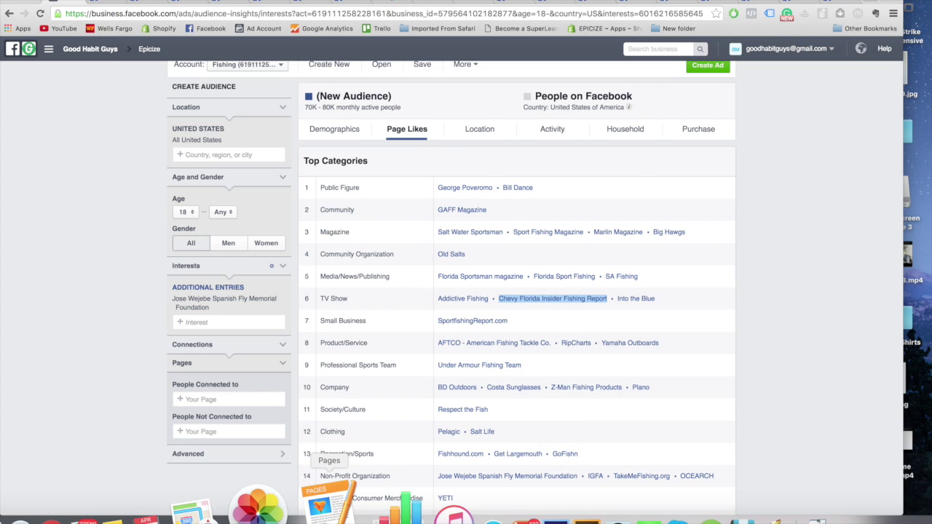
- Check the Websites/information column in the Pages table and return to the audience's page likes
click(324, 501)
drag(368, 183, 369, 302)
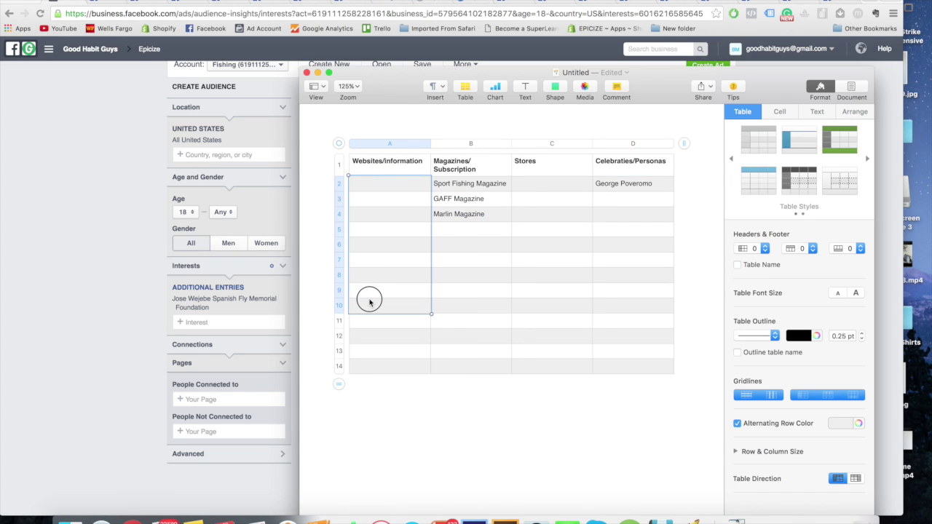
click(368, 298)
drag(380, 185, 370, 250)
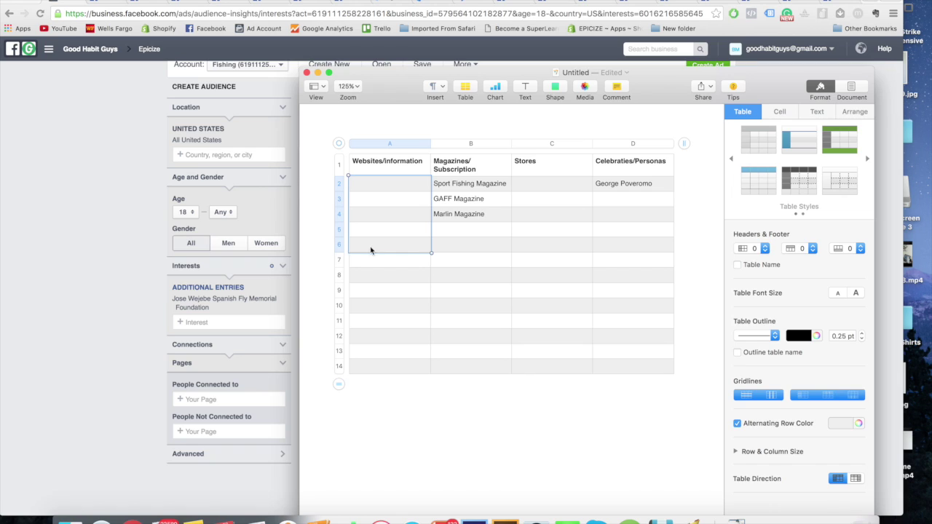
click(121, 334)
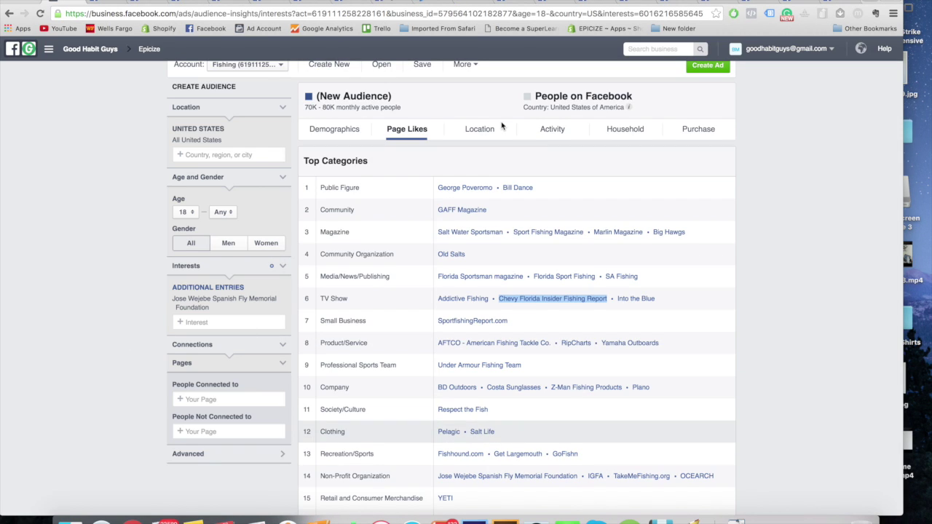
- Check the Addictive Fishing page, select its title, and return to the audience in Audience Insights
click(429, 2)
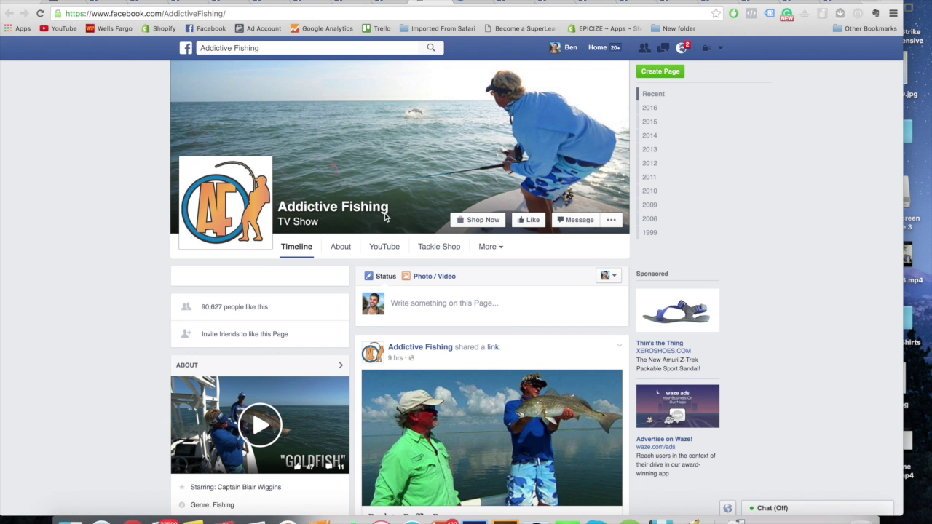
scroll(396, 245, down, 1)
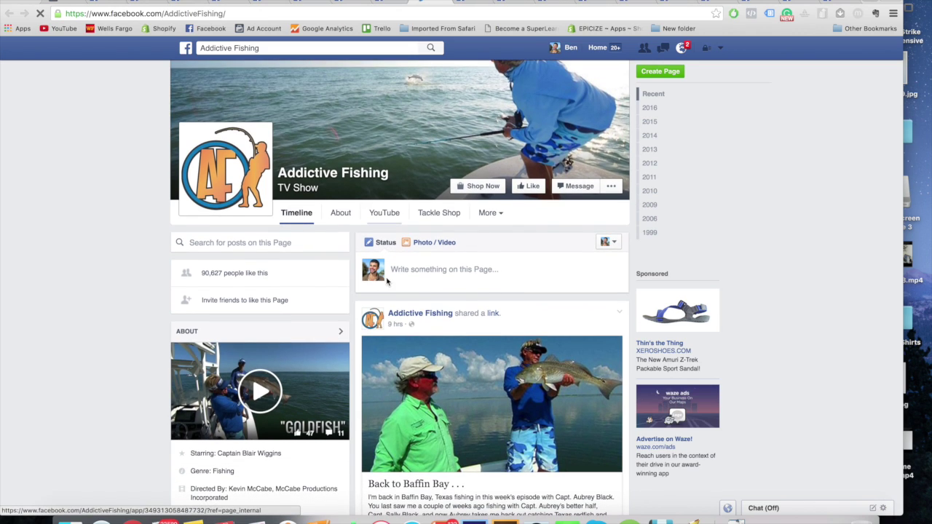
drag(386, 171, 279, 169)
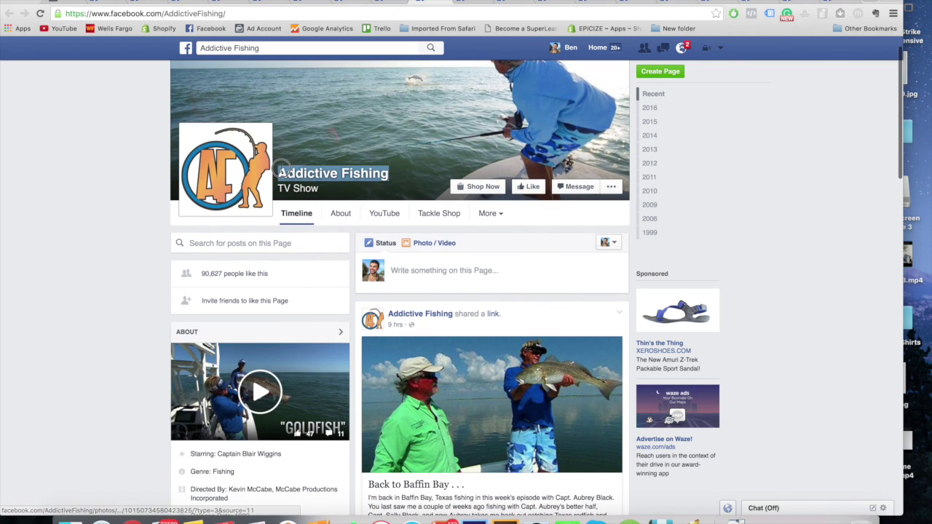
click(52, 3)
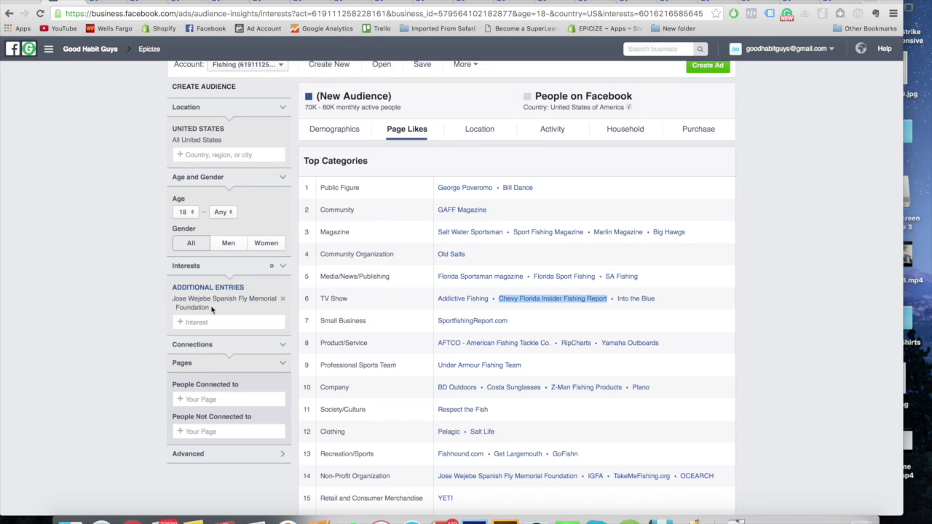
- Copy the Jose Wejebe Spanish Fly Memorial Foundation interest into the first empty Websites/information cell of the Pages table
drag(211, 309, 170, 295)
key(super+c)
click(318, 510)
click(407, 200)
click(408, 187)
key(super+v)
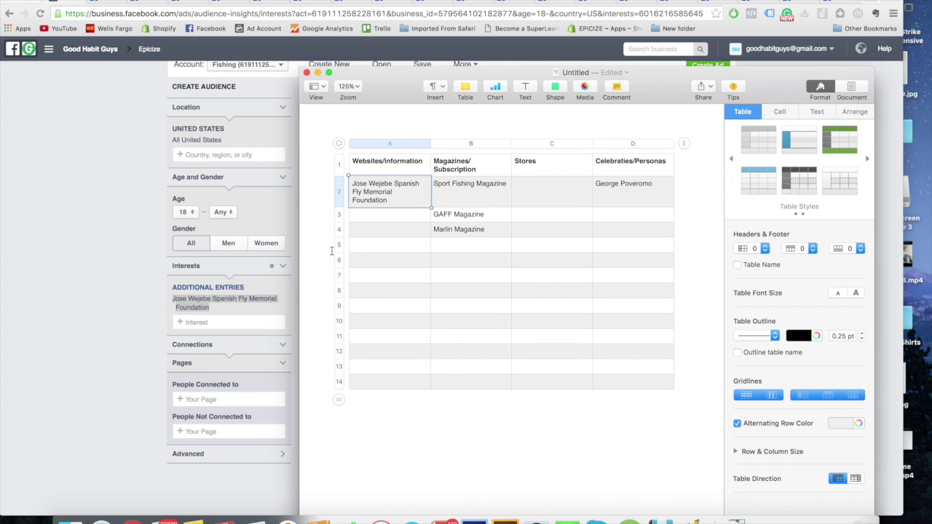
- Remove the Jose Wejebe Spanish Fly Memorial Foundation interest from the audience in Audience Insights and start a new interest entry
click(95, 345)
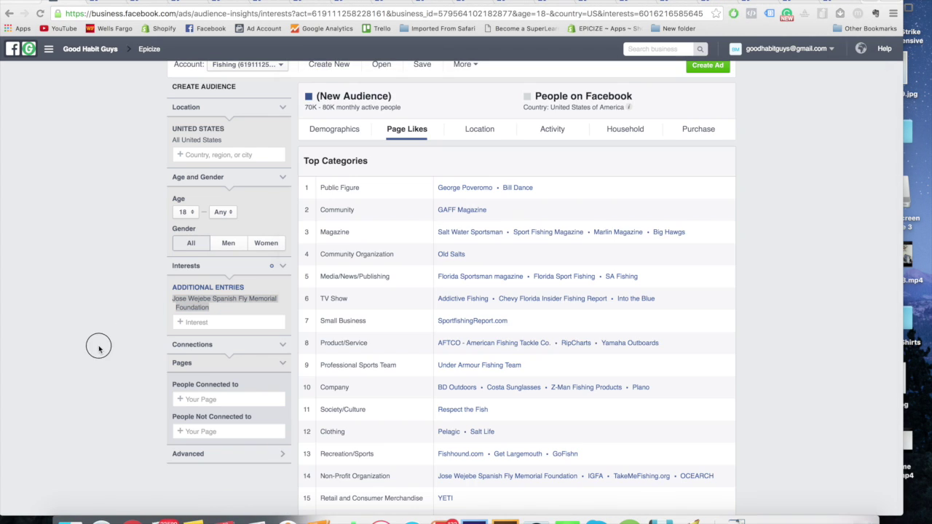
click(283, 300)
click(226, 299)
key(super+v)
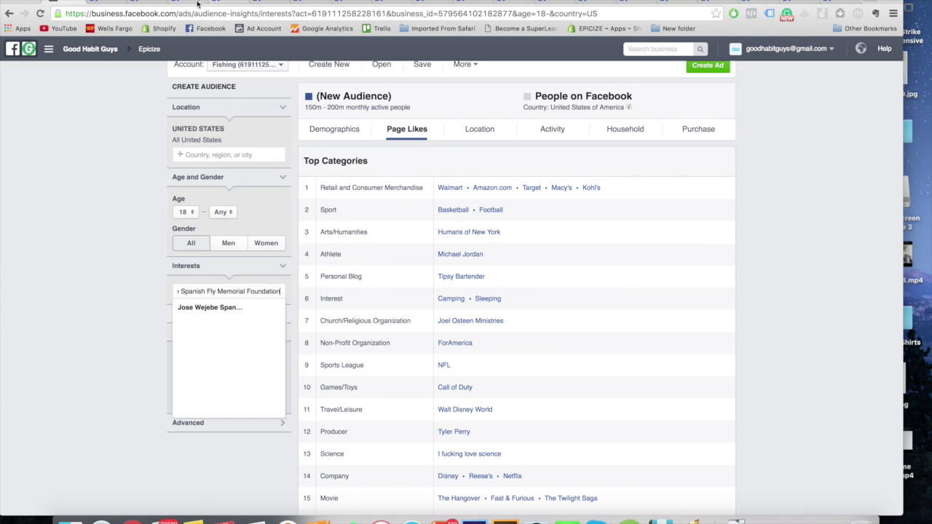
- Go through the open Bill Dance and Addictive Fishing pages, copy the Addictive Fishing title, and return to Audience Insights
click(331, 2)
click(341, 3)
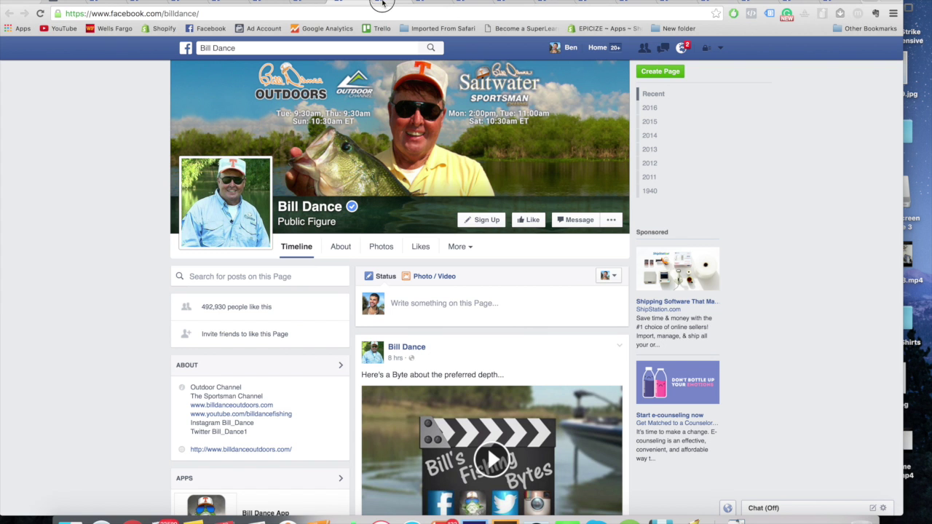
click(380, 2)
click(350, 2)
click(370, 2)
click(383, 3)
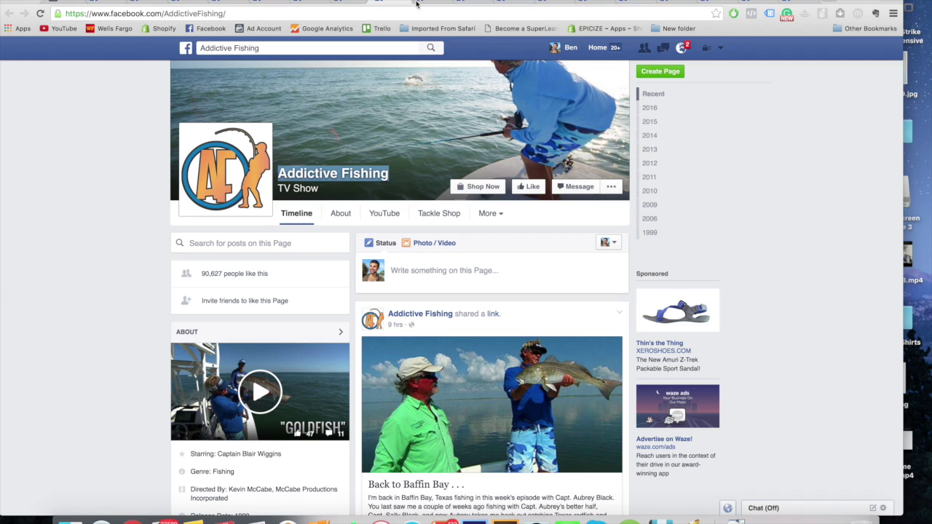
click(71, 3)
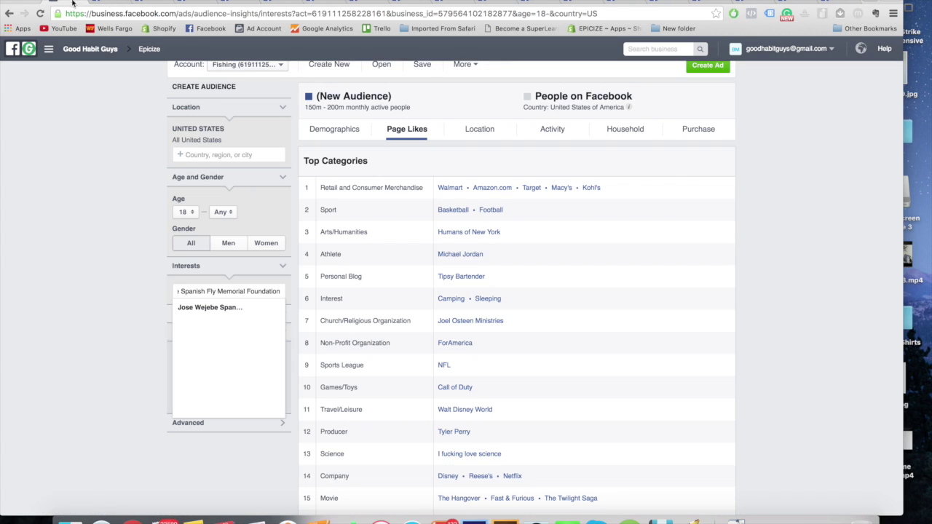
- Replace the pending interest text with Addictive Fishing and add it as the audience's interest
triple_click(269, 291)
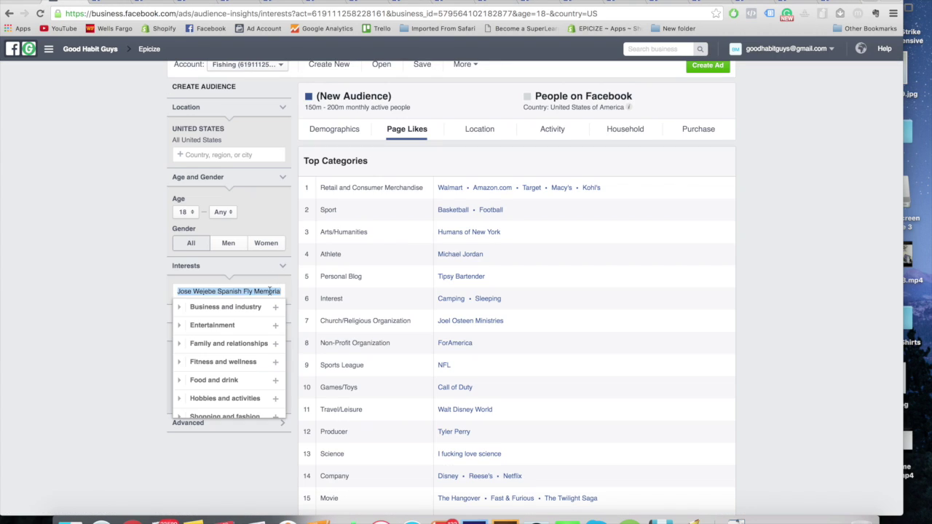
click(144, 304)
click(188, 299)
text(Addictive Fishing)
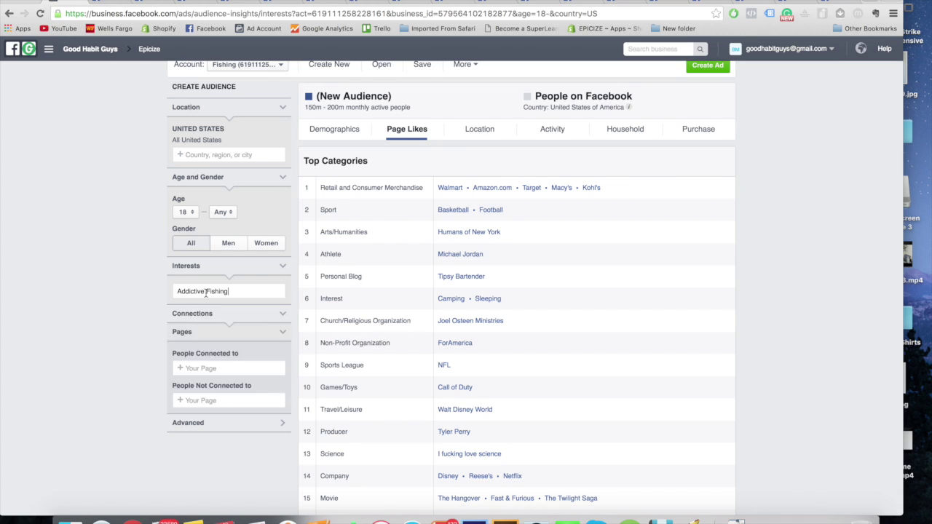
click(195, 315)
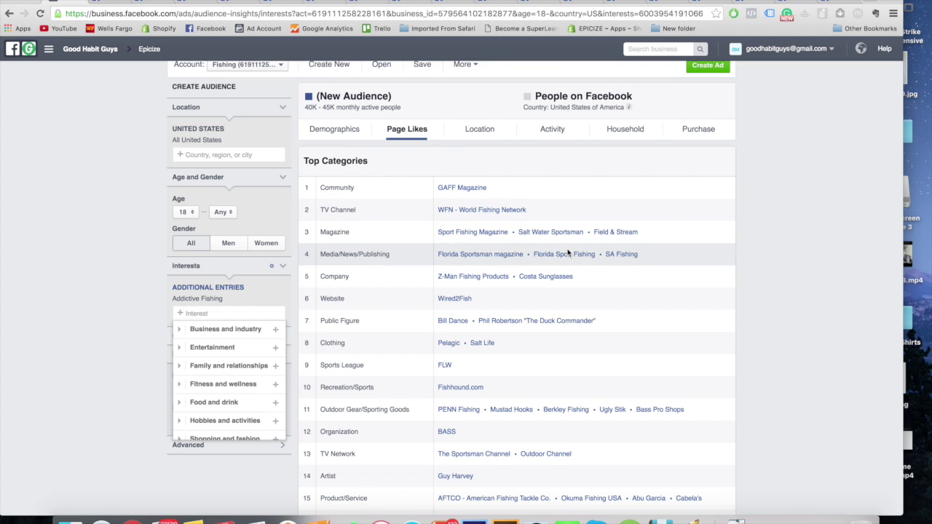
click(550, 263)
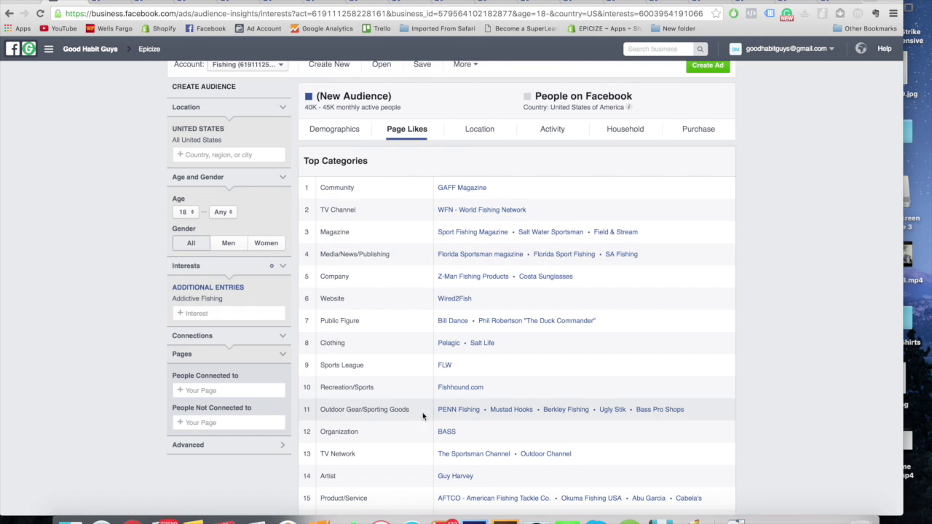
- Enter Addictive Fishing in row 3 of the Websites/information column in the Pages table and return to Audience Insights
click(319, 504)
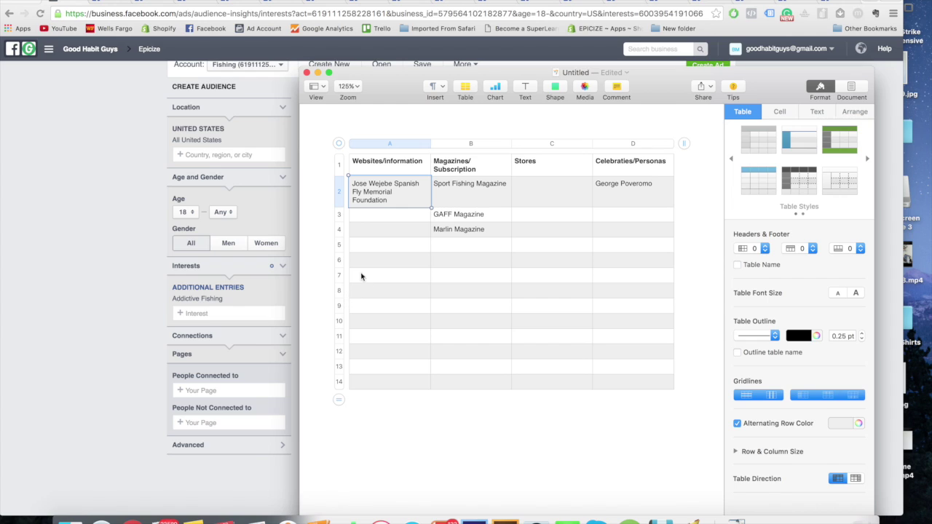
click(377, 216)
text(Addictive Fishing)
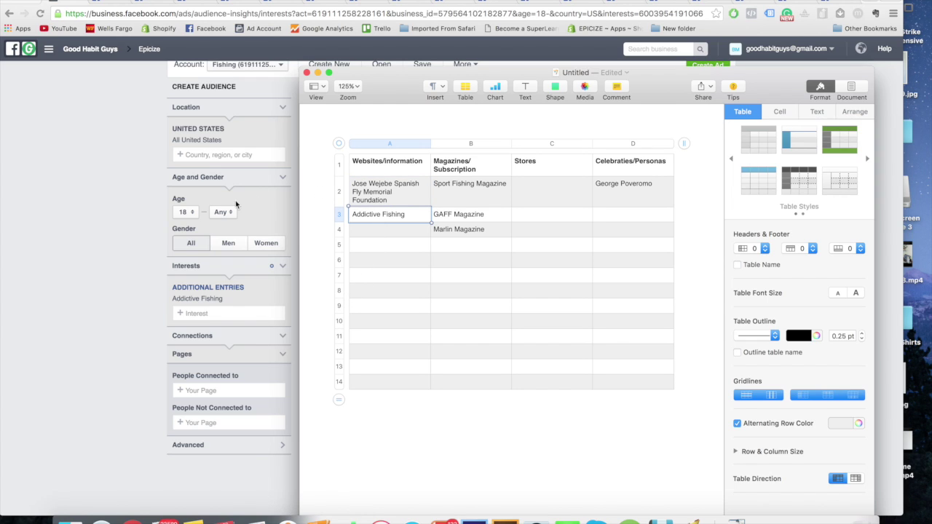
click(122, 277)
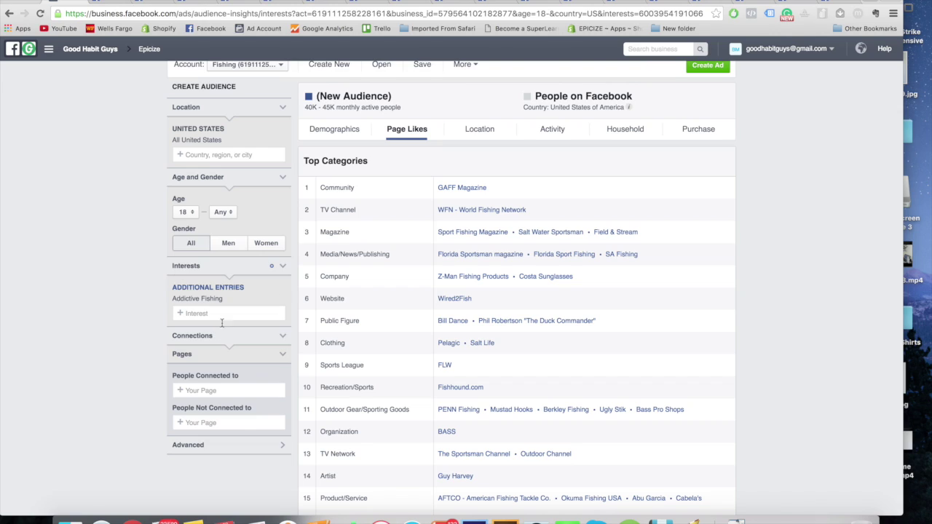
- Review the top page-like categories of the Addictive Fishing audience and bring up the Pages table again
drag(227, 298, 174, 298)
click(194, 303)
drag(236, 299, 193, 300)
click(182, 299)
click(199, 299)
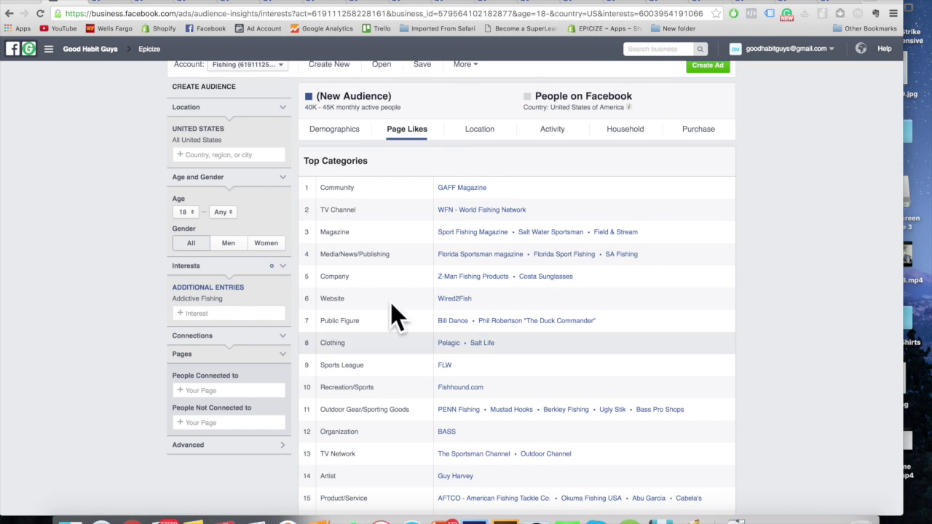
scroll(430, 298, down, 1)
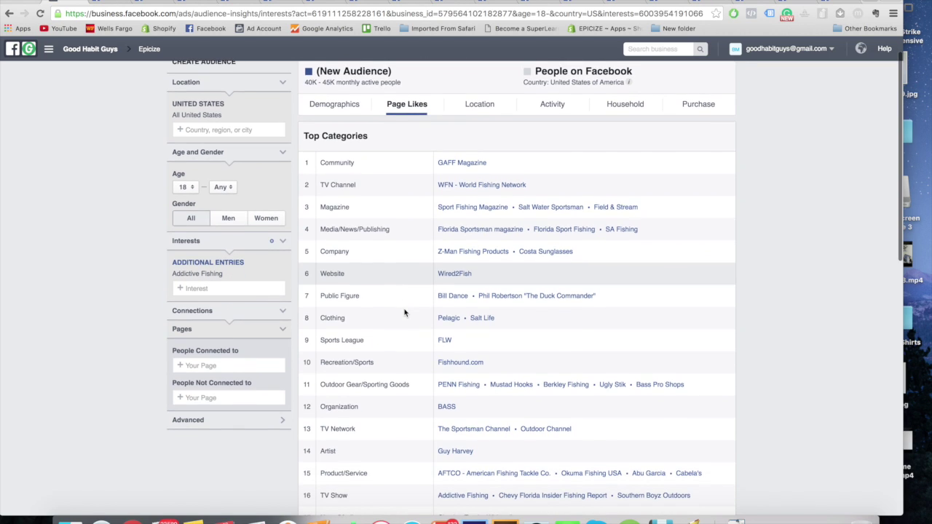
scroll(429, 314, down, 1)
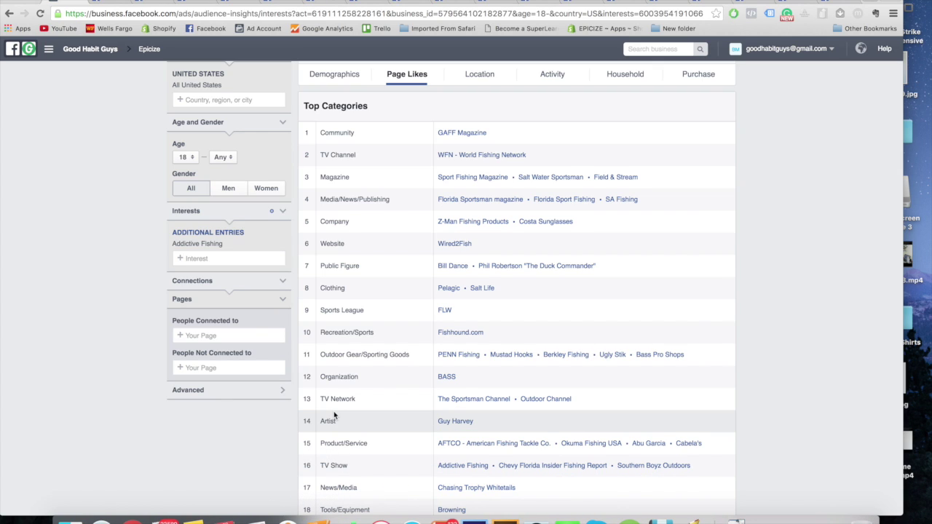
click(323, 508)
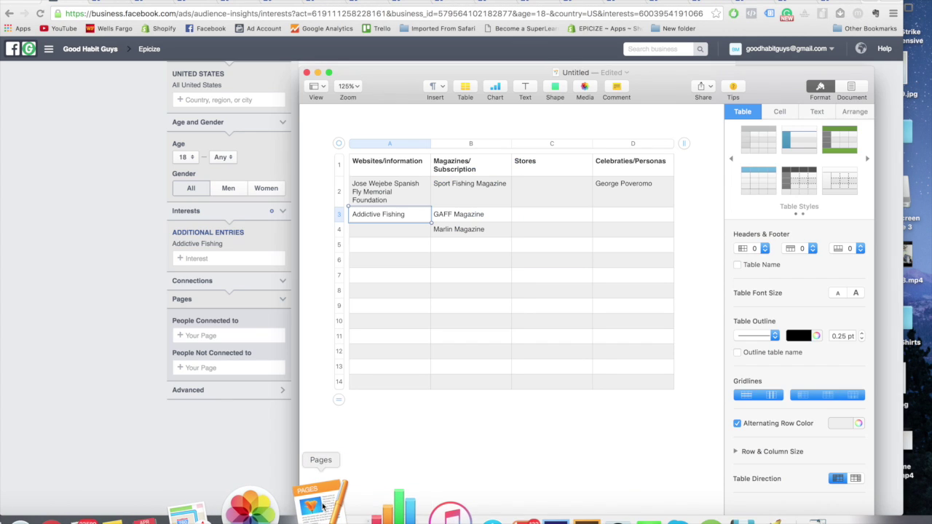
drag(545, 204, 533, 325)
drag(414, 201, 400, 320)
click(400, 320)
drag(475, 195, 463, 368)
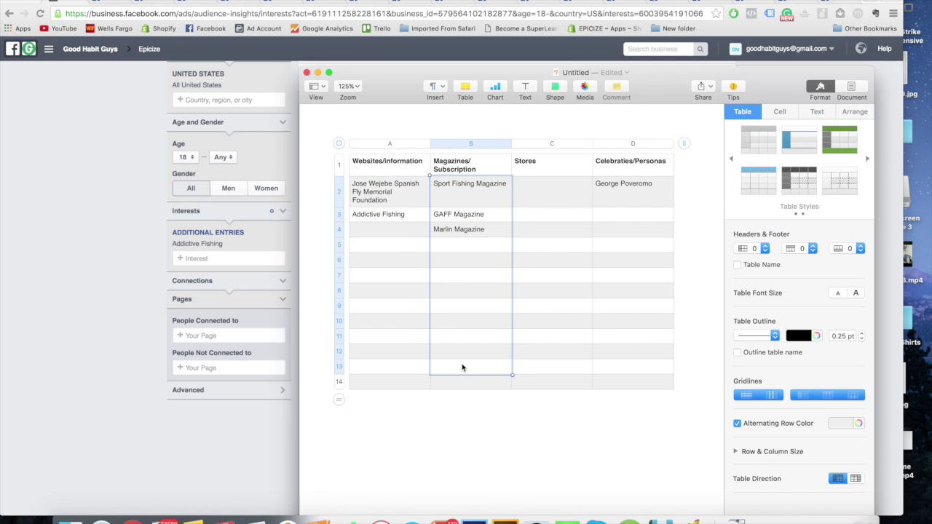
click(564, 287)
drag(563, 194, 555, 332)
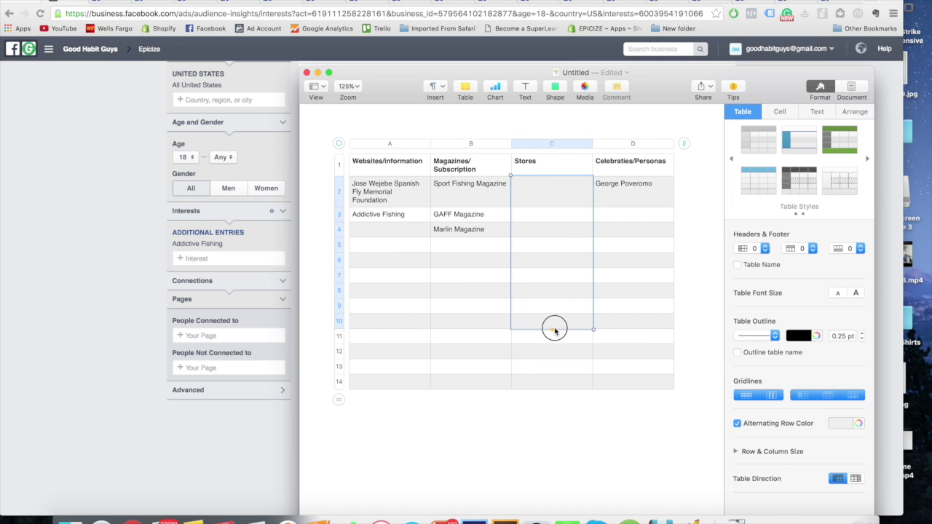
click(554, 330)
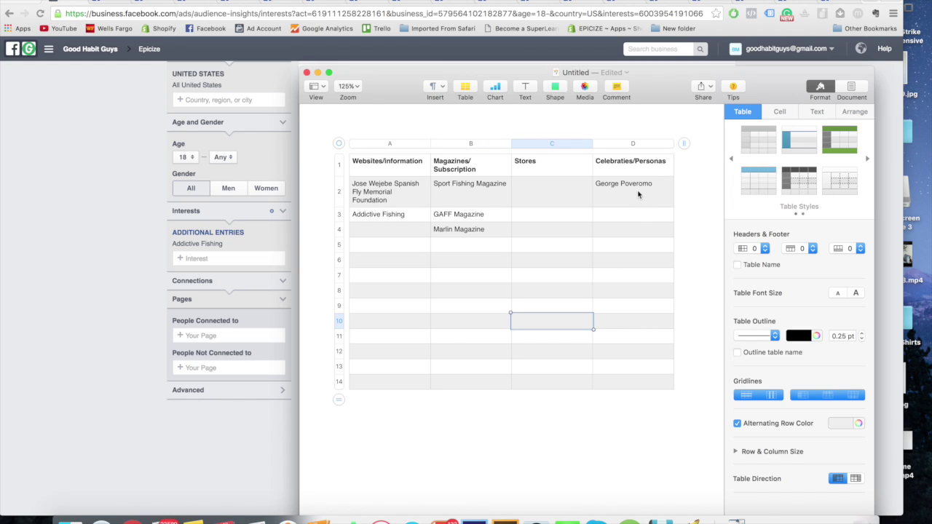
click(547, 192)
drag(545, 193, 534, 353)
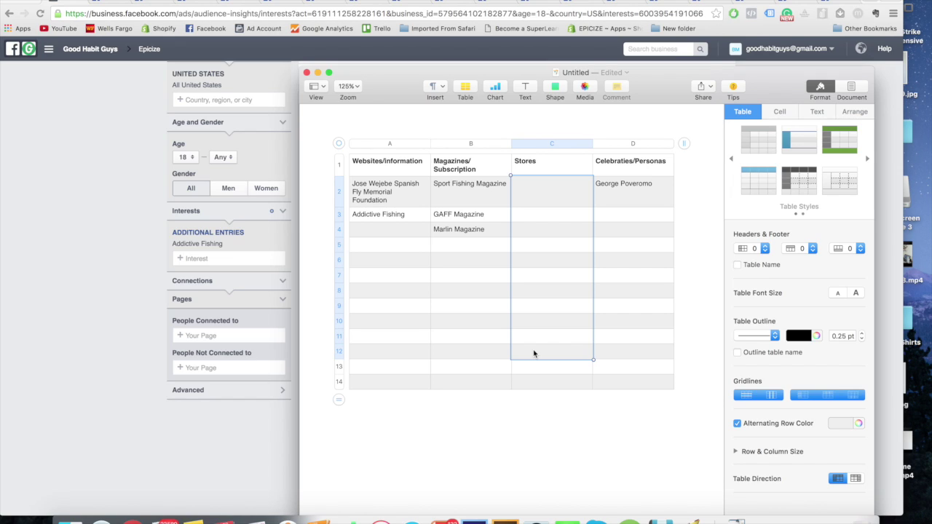
click(435, 265)
drag(393, 194, 392, 352)
click(457, 282)
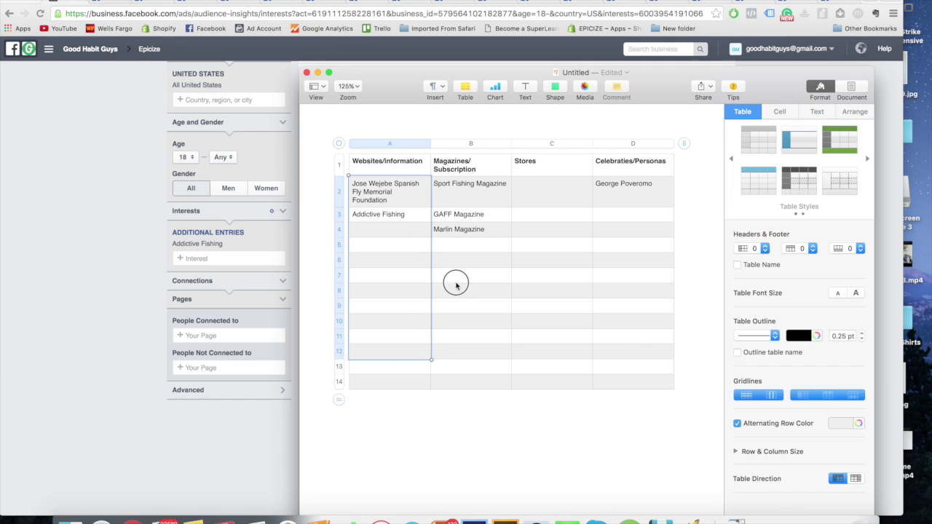
drag(481, 194, 481, 283)
click(526, 264)
drag(573, 201, 599, 316)
click(635, 279)
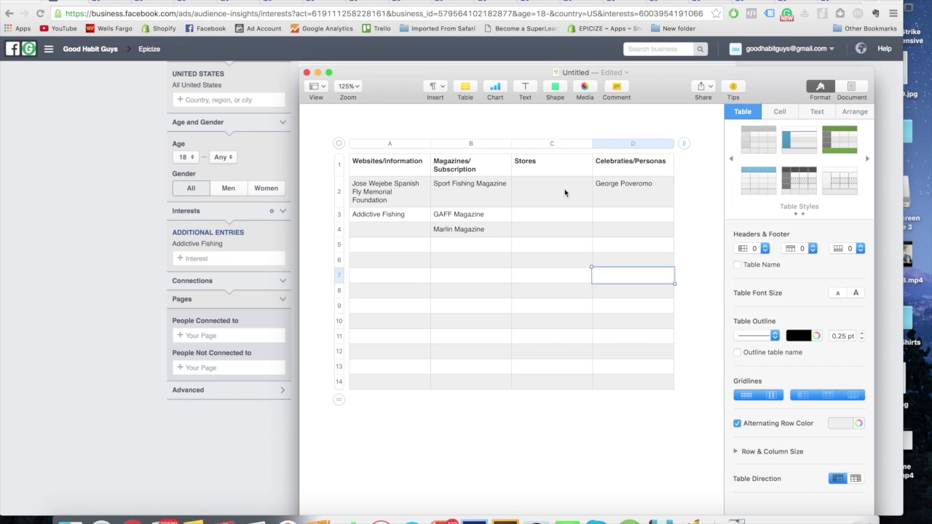
drag(628, 198, 621, 348)
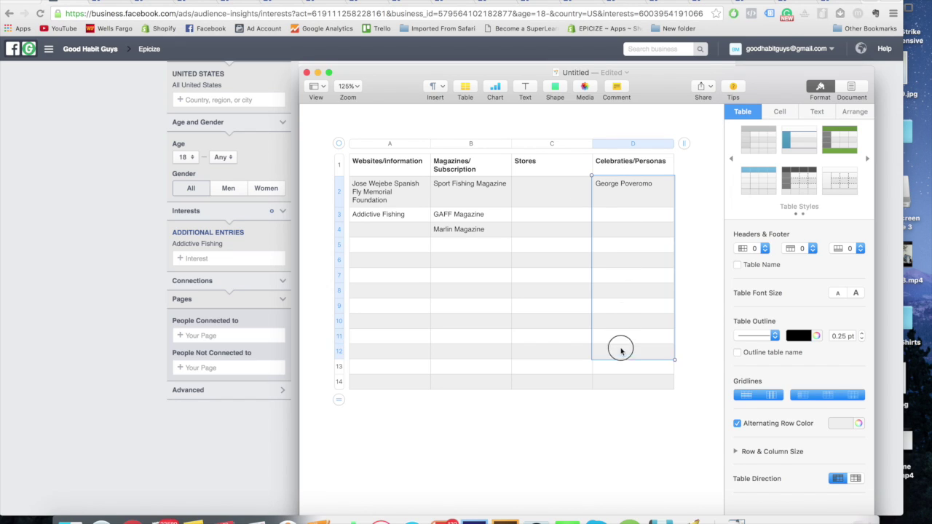
click(562, 195)
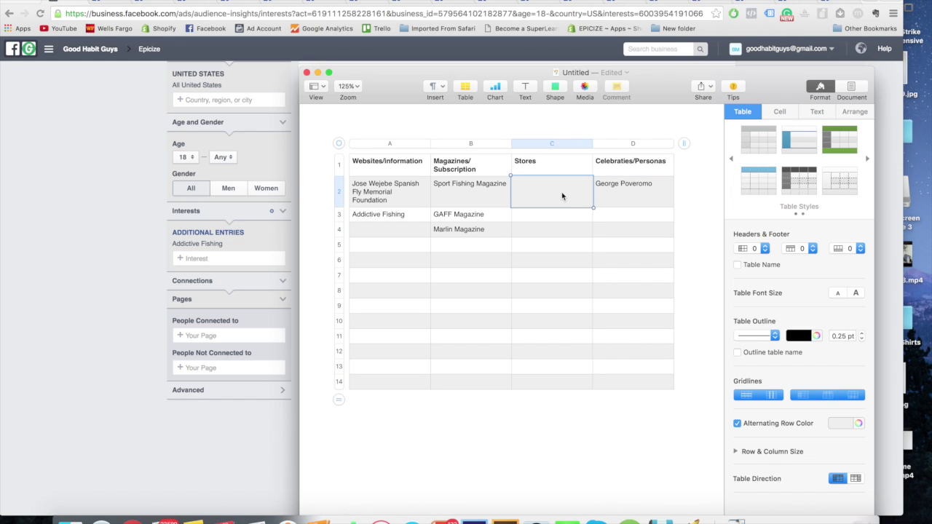
drag(543, 185, 543, 351)
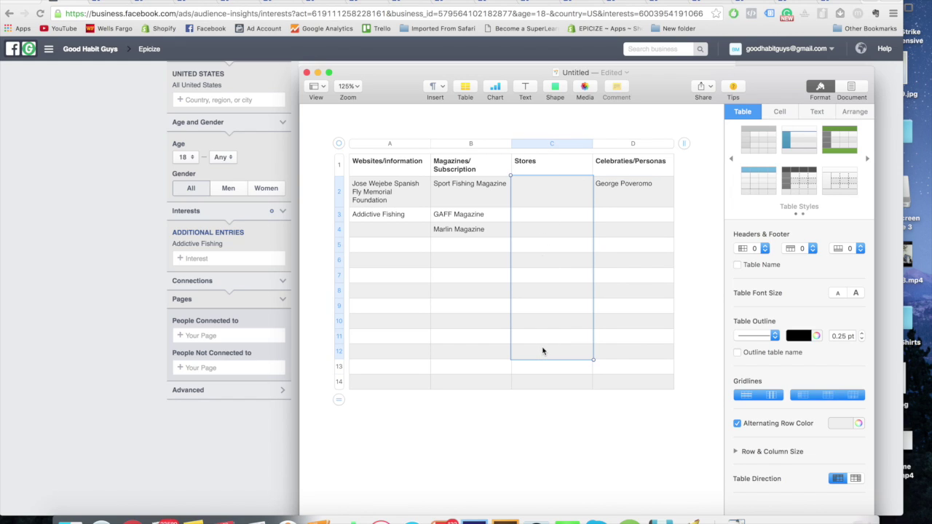
click(553, 263)
drag(547, 194, 537, 376)
click(554, 303)
drag(632, 185, 624, 337)
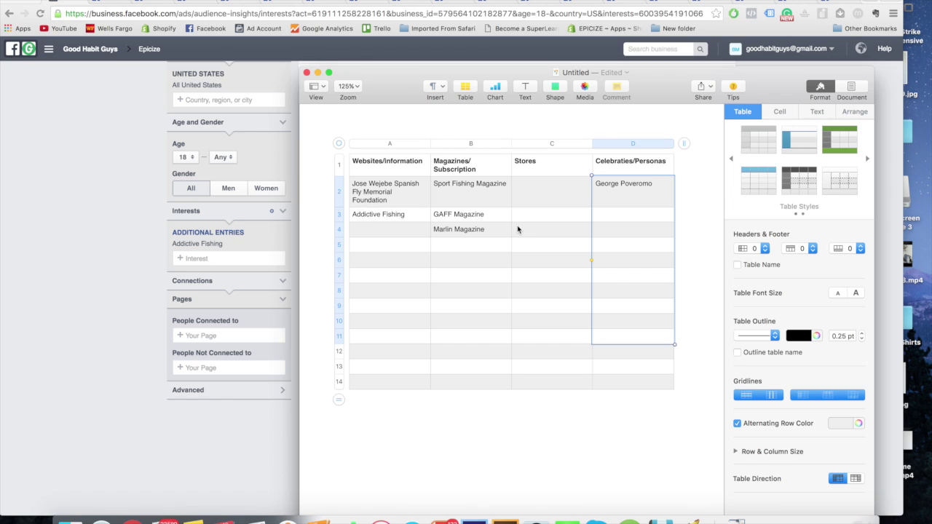
click(540, 213)
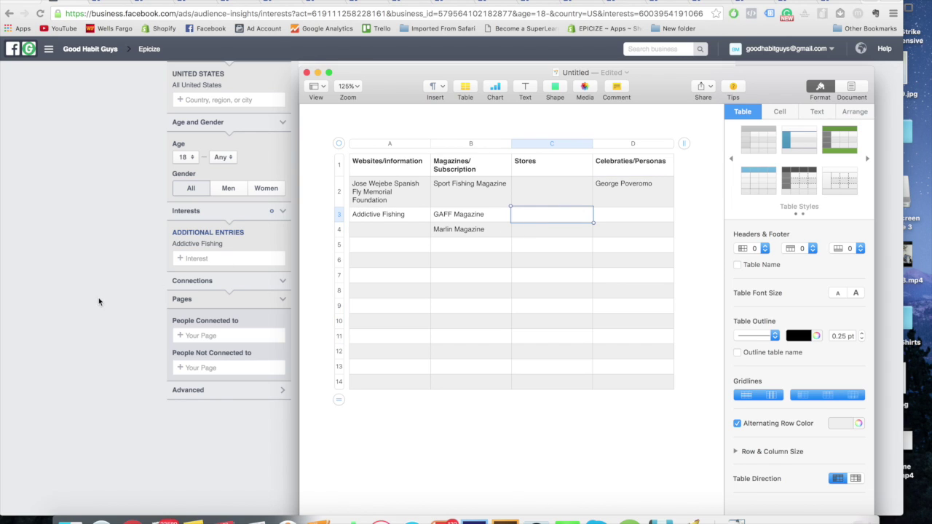
- Switch to Facebook Audience Insights and review the top page-like categories for Addictive Fishing, especially Outdoor Gear/Sporting Goods
click(98, 298)
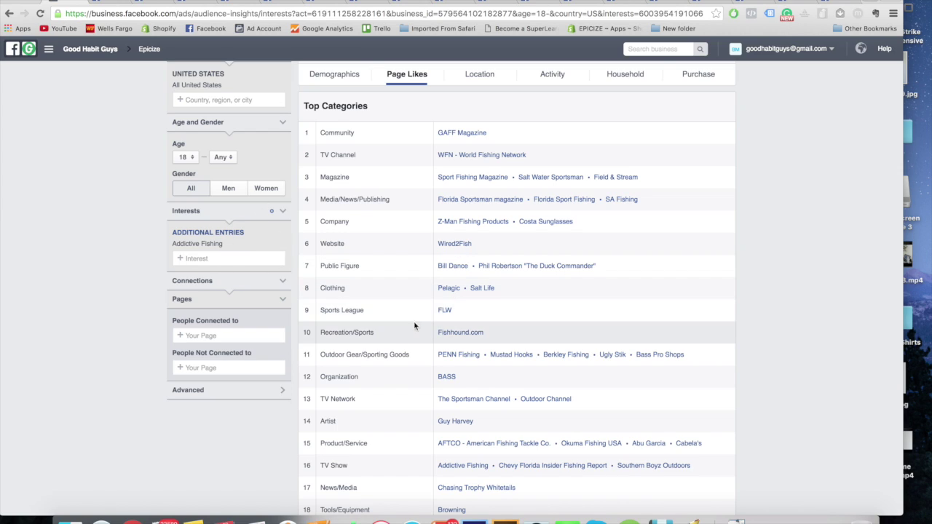
scroll(403, 279, down, 1)
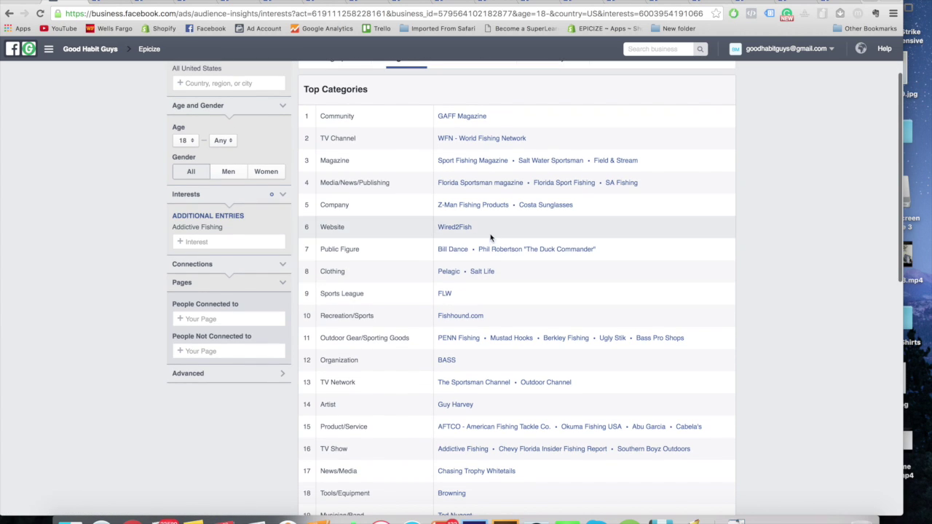
scroll(422, 334, down, 1)
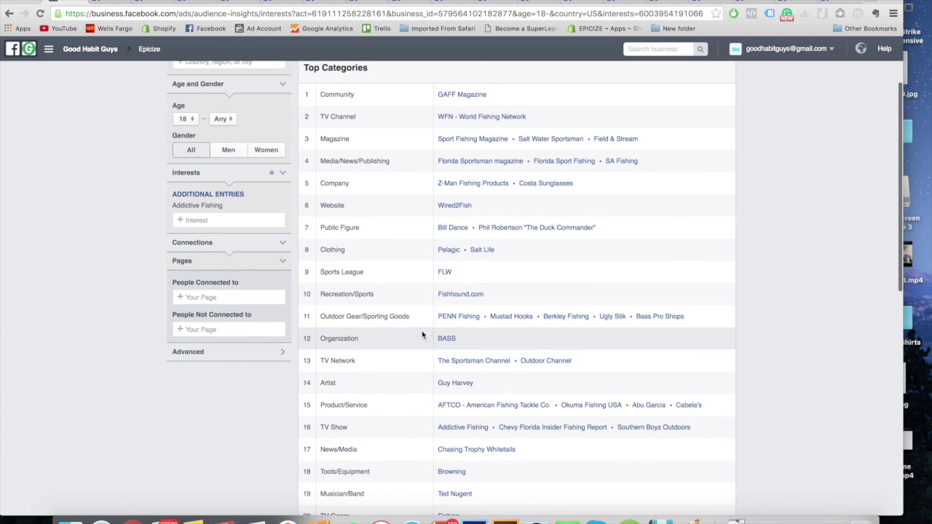
scroll(411, 342, down, 2)
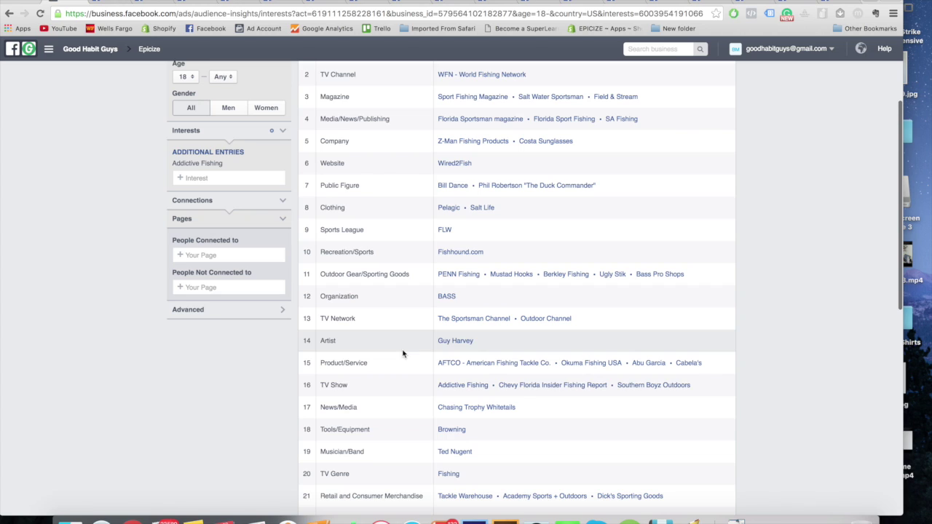
scroll(403, 354, up, 3)
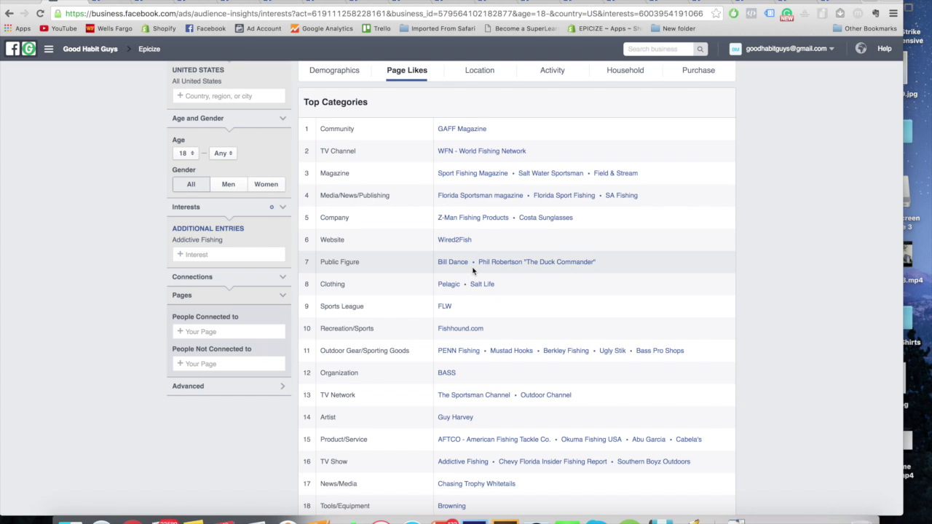
click(275, 503)
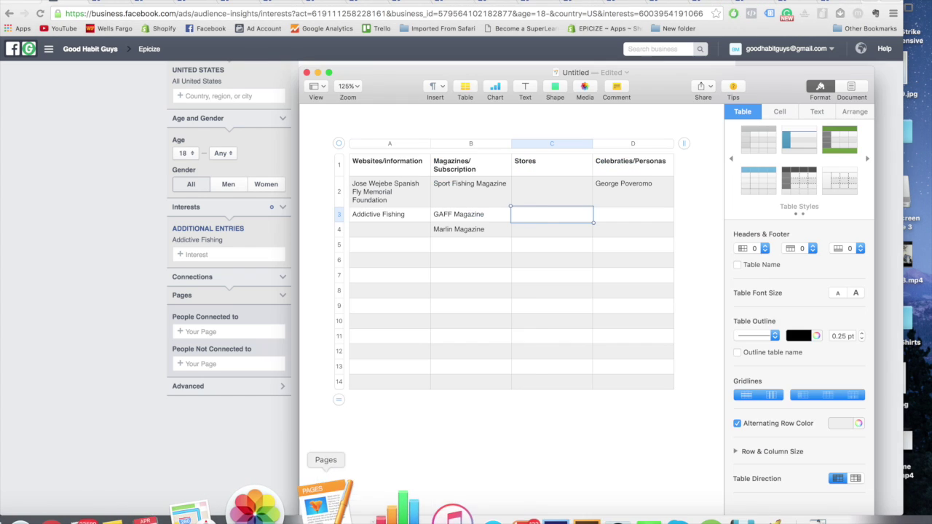
click(94, 308)
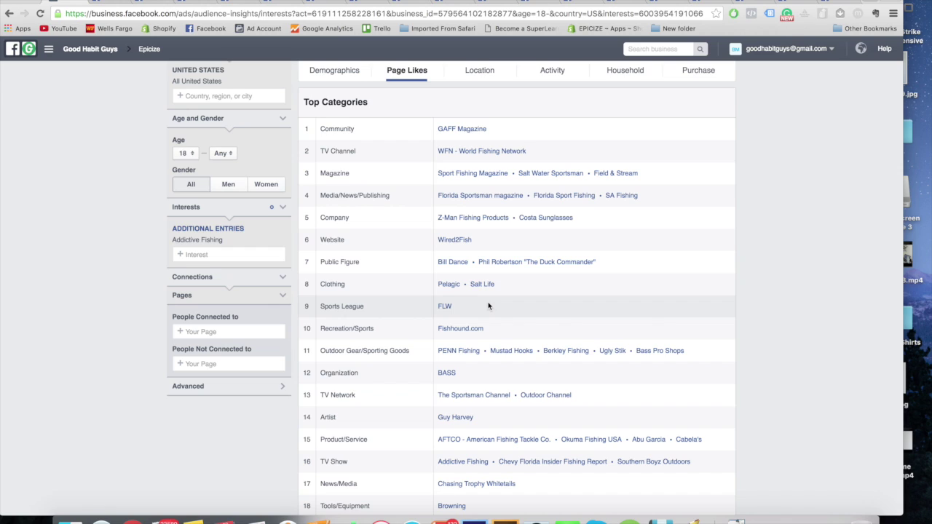
drag(412, 352, 321, 351)
click(373, 354)
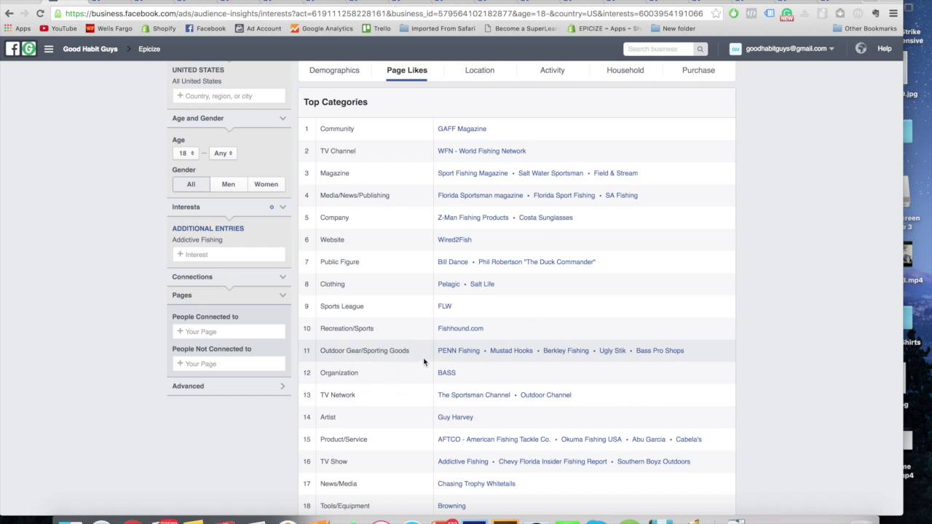
- Open the PENN Fishing, Mustad Hooks, Berkley Fishing, Ugly Stik and Bass Pro Shops pages in separate new tabs
right_click(451, 353)
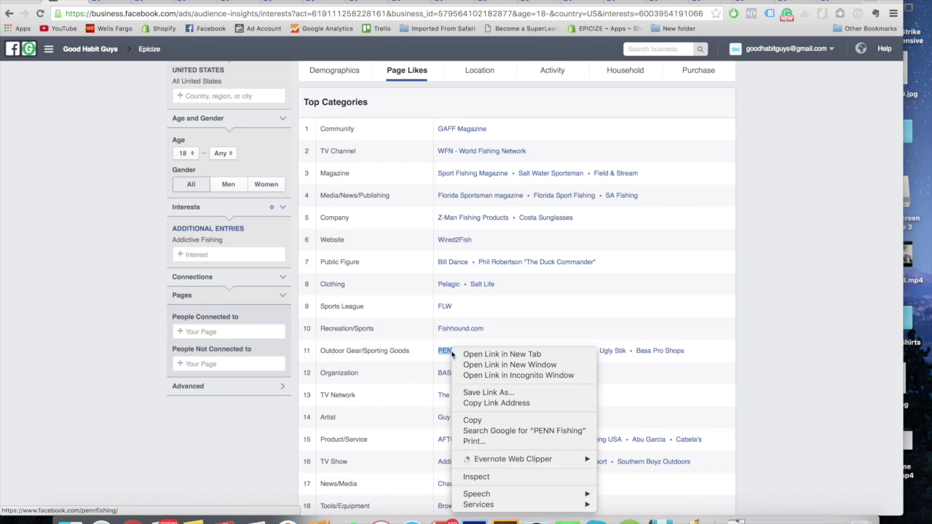
key(Escape)
right_click(514, 351)
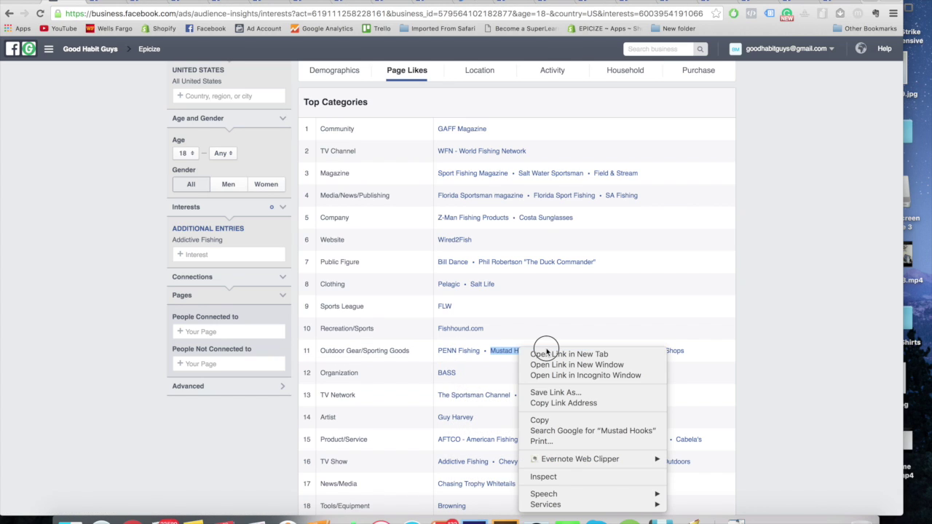
click(548, 356)
right_click(580, 351)
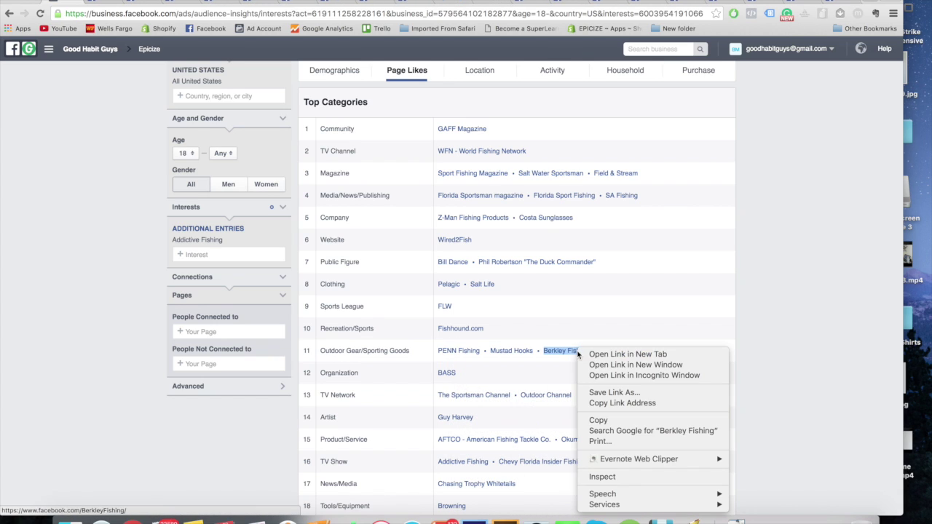
click(611, 355)
right_click(612, 355)
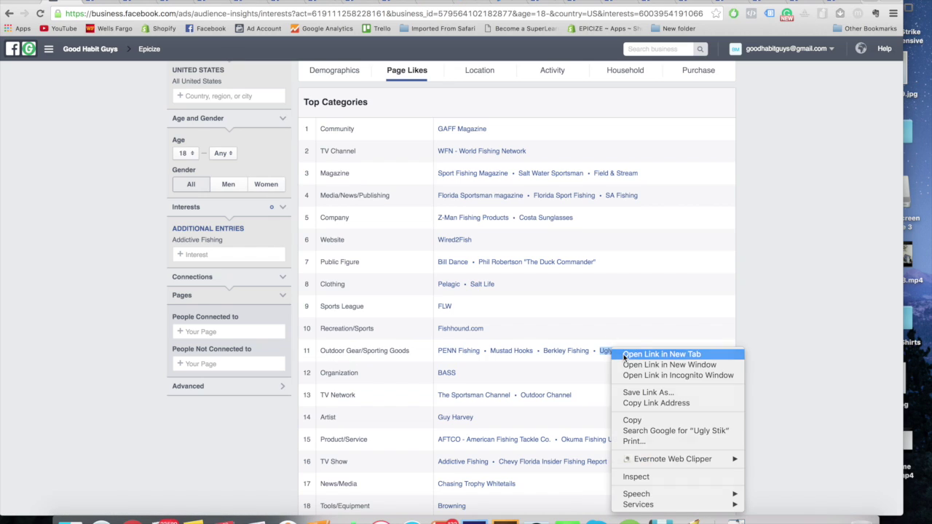
click(627, 412)
right_click(688, 352)
click(698, 356)
- View the PENN Fishing Facebook page and open its linked website, pennfishing.com, in a new tab
click(400, 3)
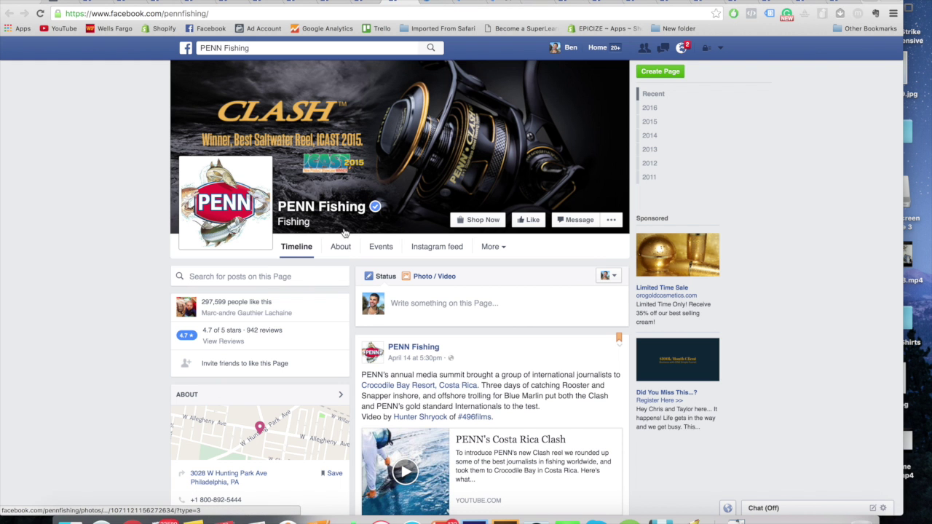
scroll(286, 311, down, 3)
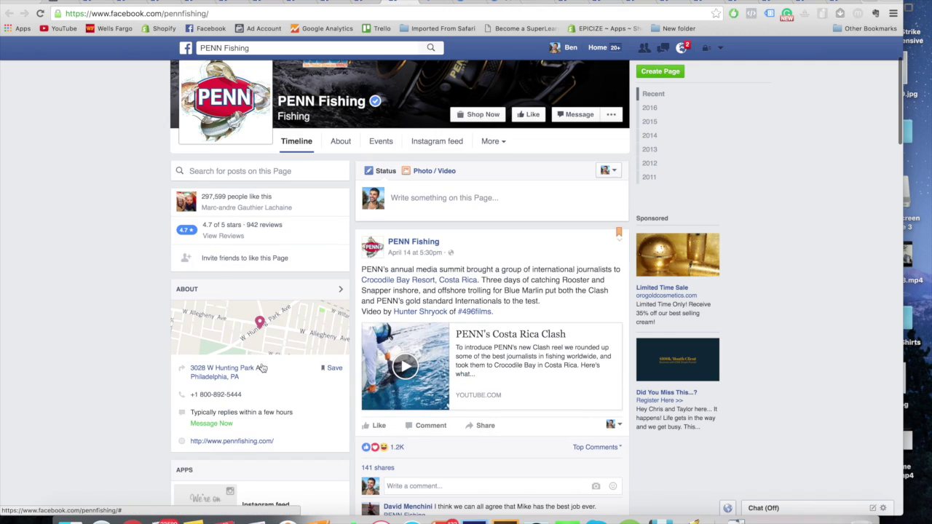
right_click(253, 449)
click(281, 418)
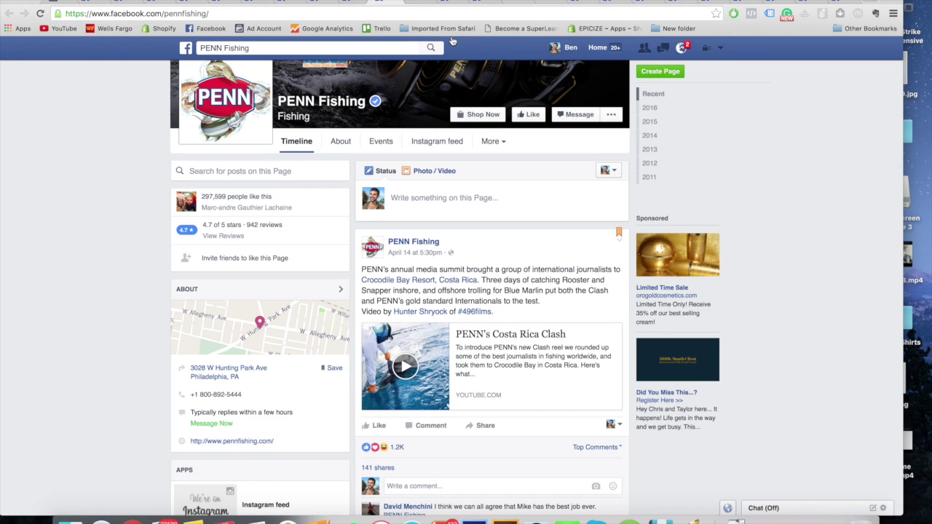
click(414, 2)
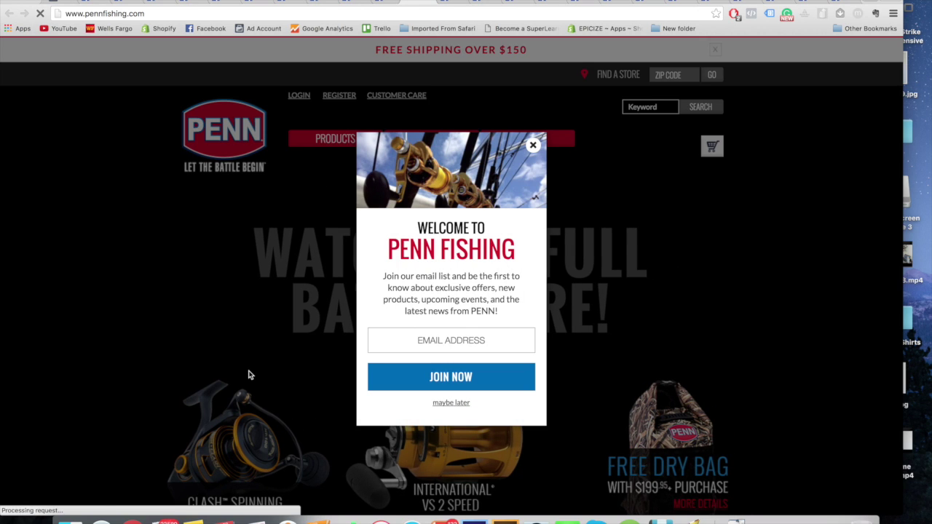
- Dismiss the email sign-up pop-up on pennfishing.com and look over the homepage to see whether it sells fishing gear
scroll(356, 272, down, 1)
click(533, 146)
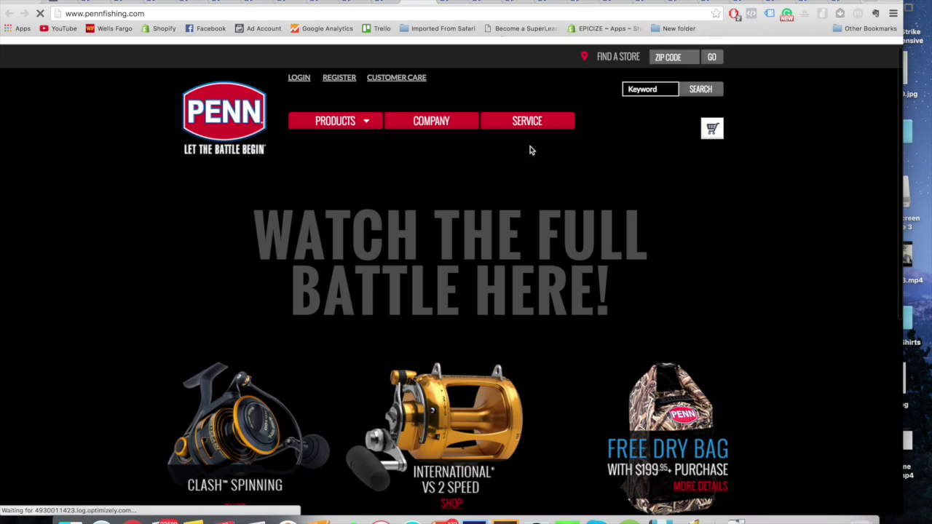
scroll(451, 338, down, 3)
scroll(451, 338, down, 1)
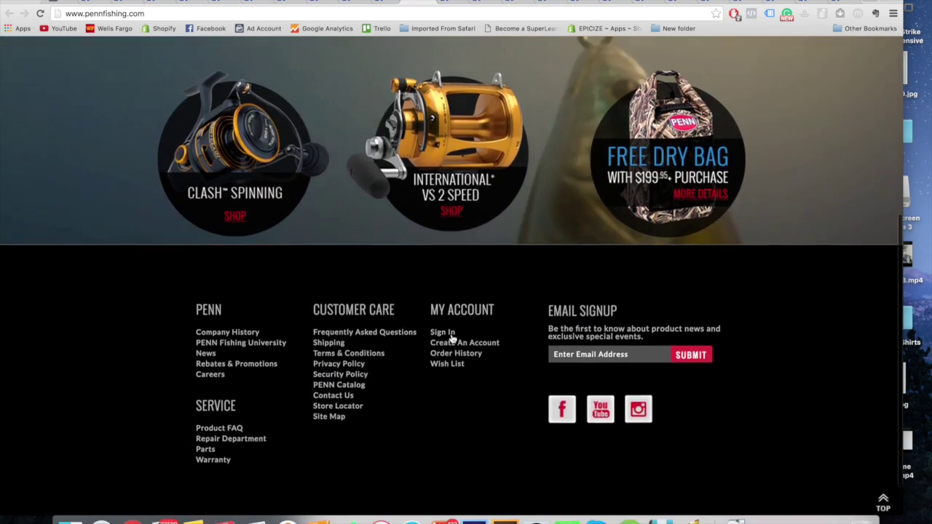
scroll(450, 338, up, 5)
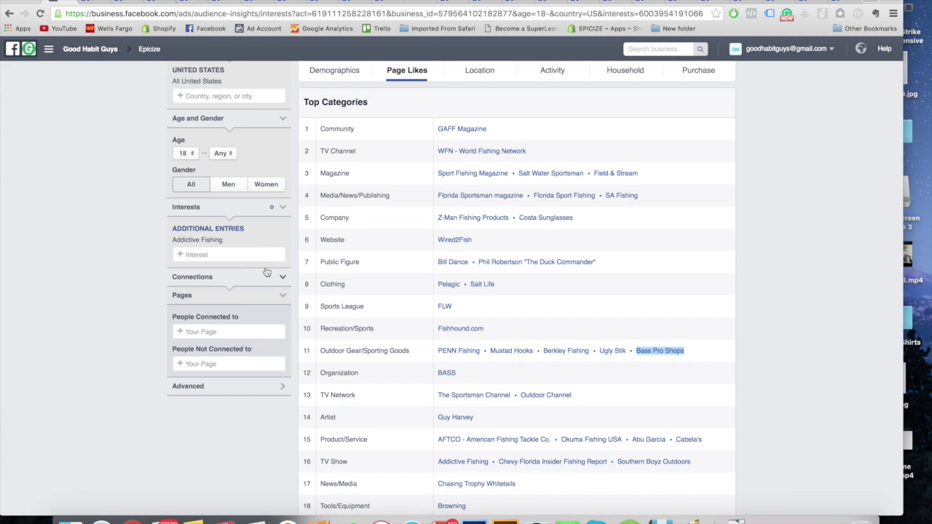
- Replace the Addictive Fishing interest with PENN Fishing in the Audience Insights audience
click(282, 240)
click(254, 232)
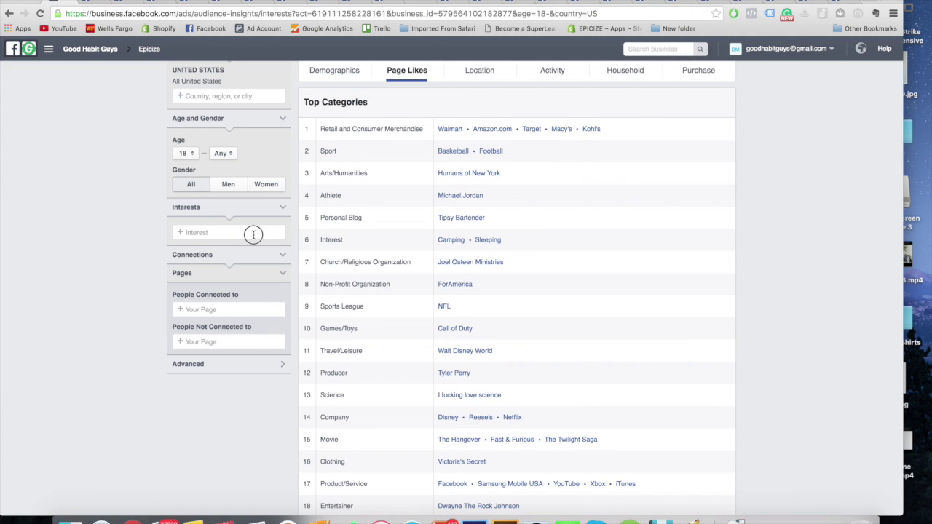
text(PENN)
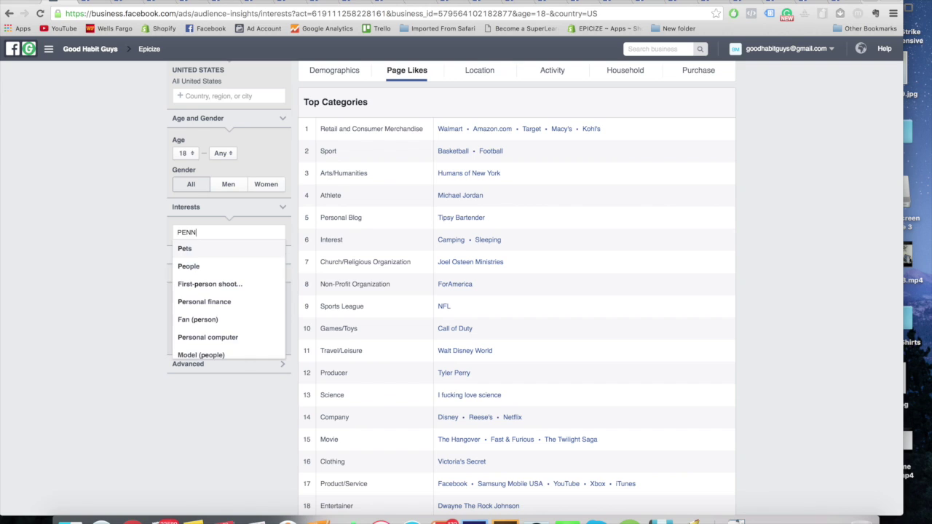
text( FISHING)
click(240, 251)
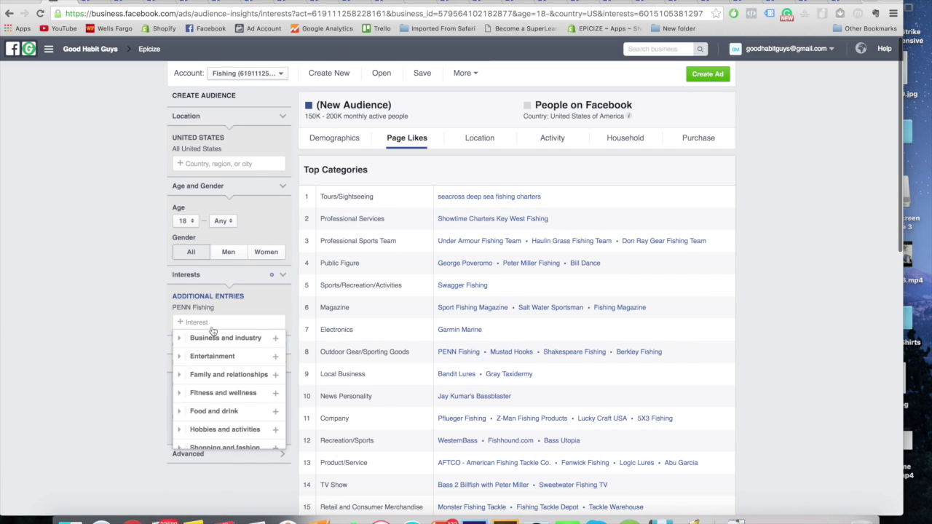
- Copy the PENN Fishing interest name into the first empty cell under Stores in the Pages table
drag(215, 308, 175, 308)
key(super+c)
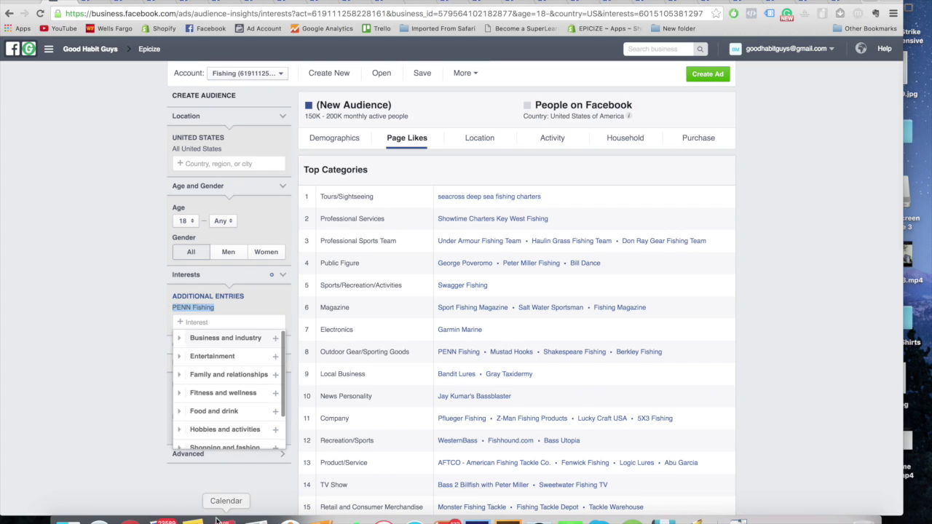
click(328, 501)
click(547, 207)
key(super+v)
click(539, 230)
click(535, 269)
drag(414, 202, 643, 215)
click(609, 259)
drag(407, 188, 616, 232)
click(541, 276)
drag(421, 190, 622, 238)
click(544, 275)
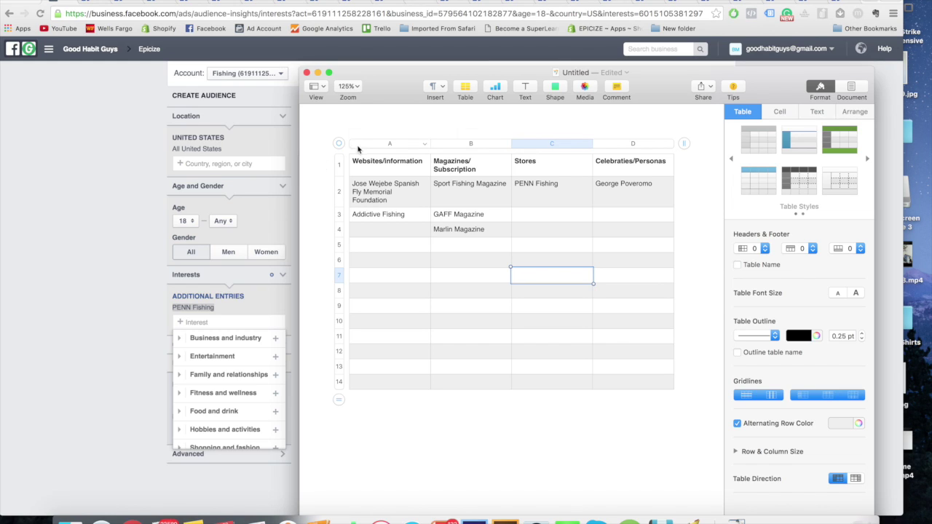
- Look over the interests recorded so far across all four category columns of the untitled table
drag(413, 187, 582, 297)
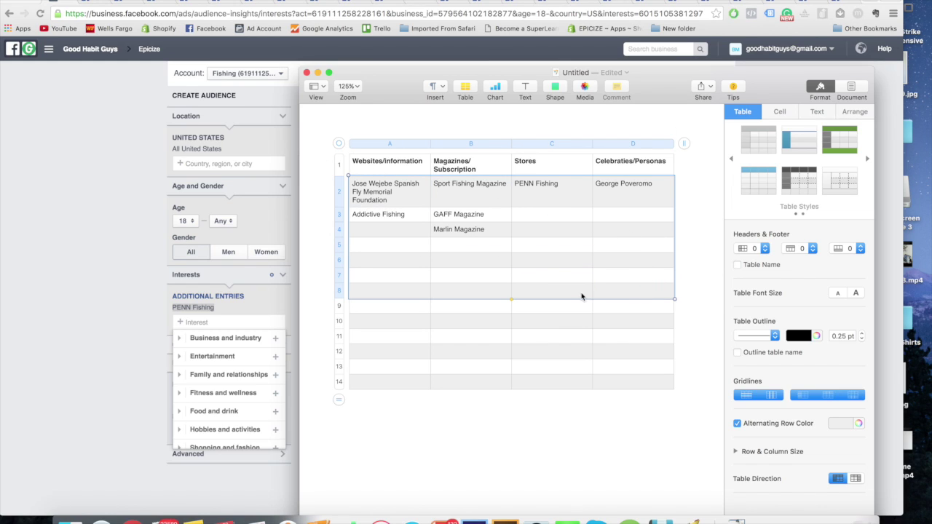
click(582, 296)
drag(395, 197, 619, 319)
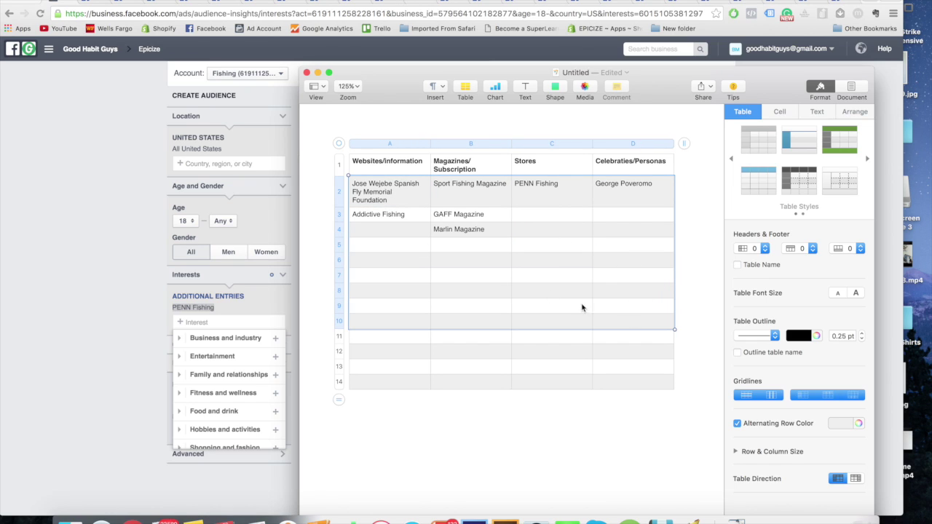
drag(372, 214, 593, 245)
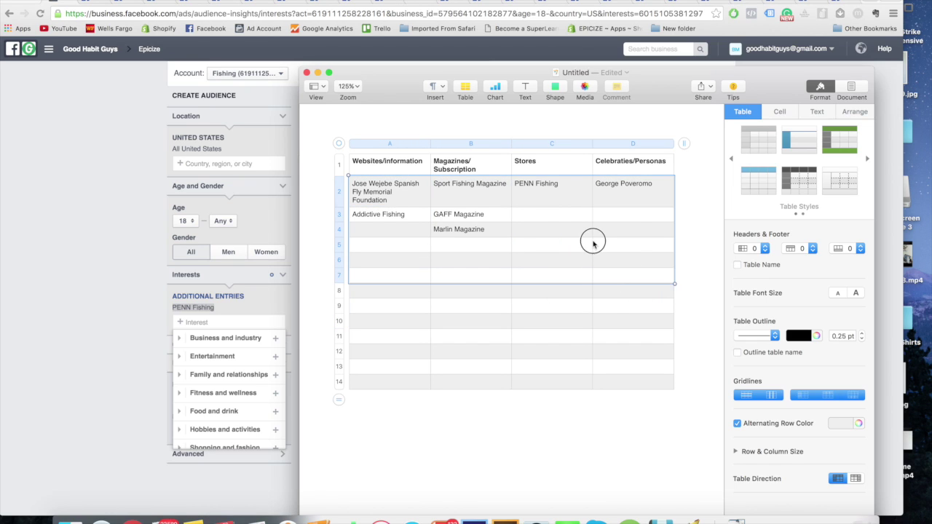
click(593, 245)
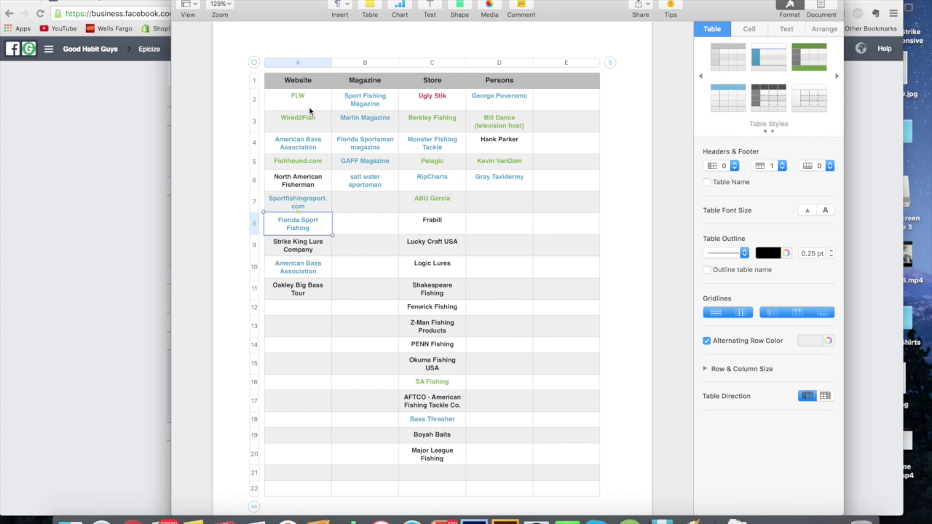
- Look over the fuller Fishing.pages table, checking the green, blue and black entries in its Website, Store and Persons columns
drag(310, 109, 434, 440)
click(434, 440)
click(430, 382)
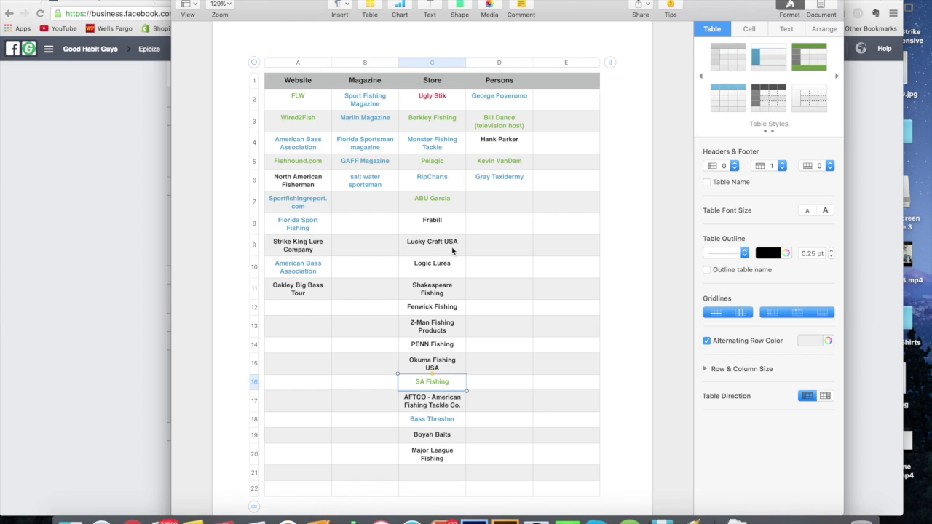
click(436, 205)
click(379, 189)
click(432, 162)
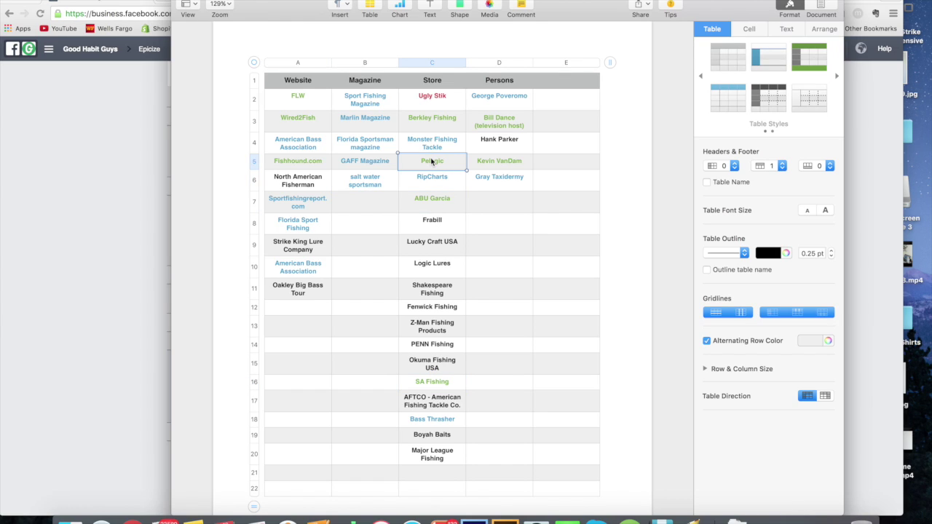
click(451, 149)
click(492, 143)
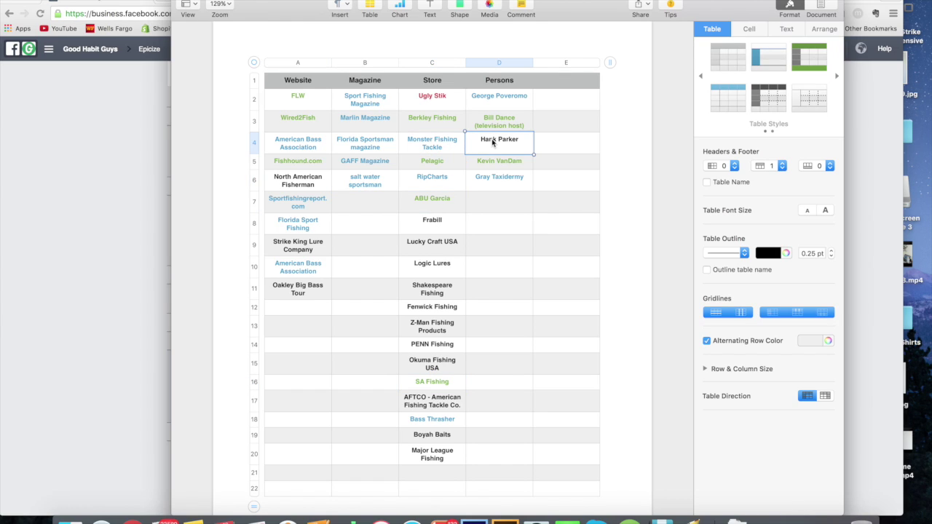
- Examine the text colors of the Website and Store entries, from Strike King Lure Company to Okuma Fishing USA and Ugly Stik
click(290, 222)
click(285, 246)
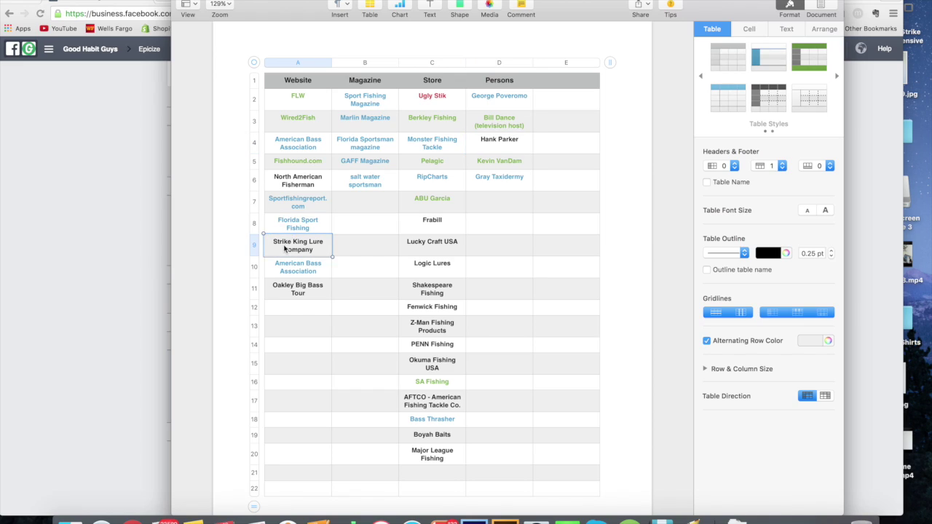
click(293, 230)
click(446, 270)
click(416, 299)
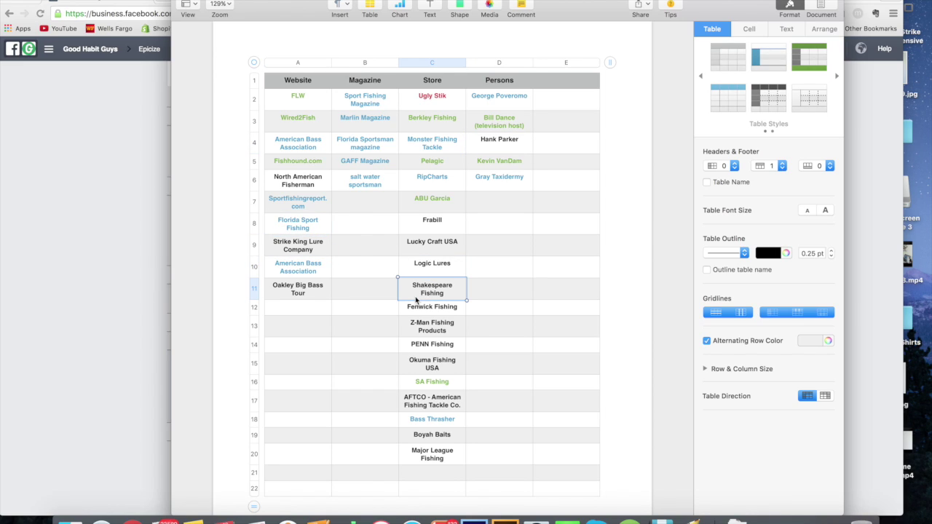
click(427, 349)
click(428, 367)
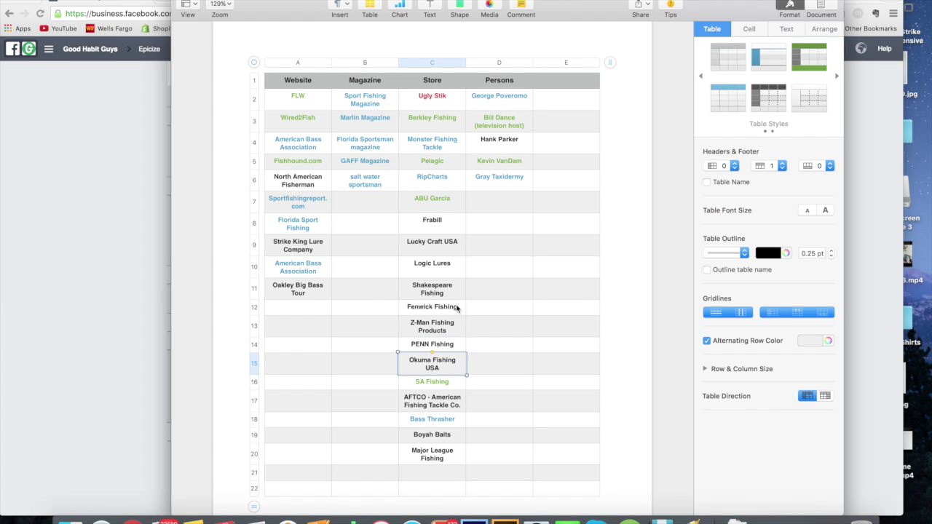
click(445, 104)
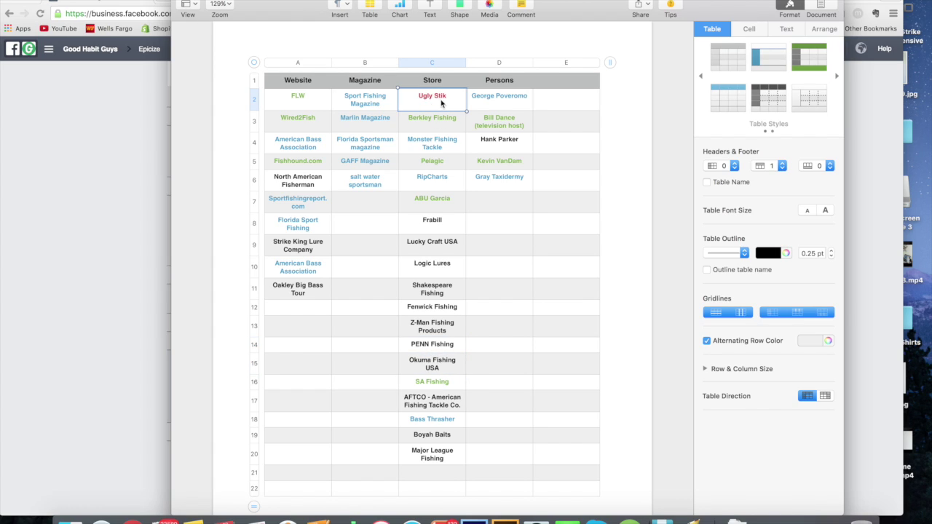
click(430, 289)
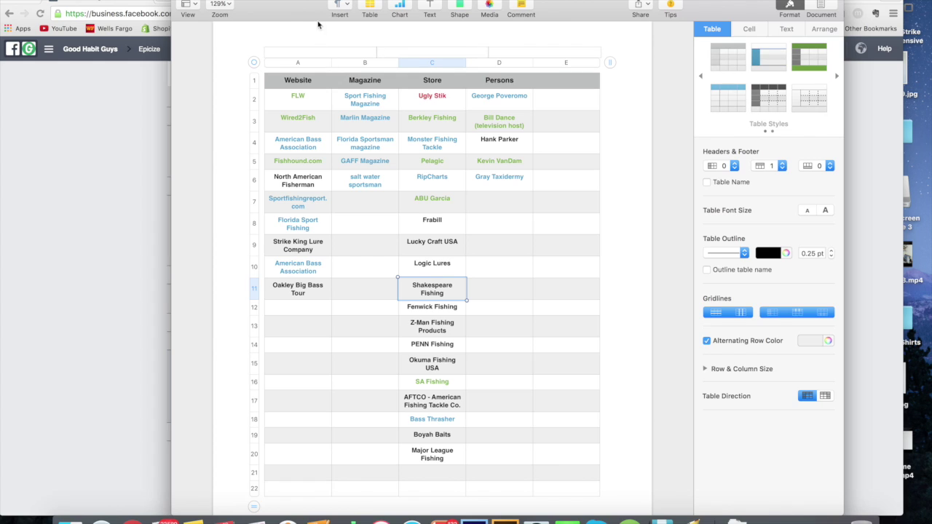
- Reposition the Fishing.pages window over the browser and compare the full Store list with the full Website list
drag(313, 15, 416, 316)
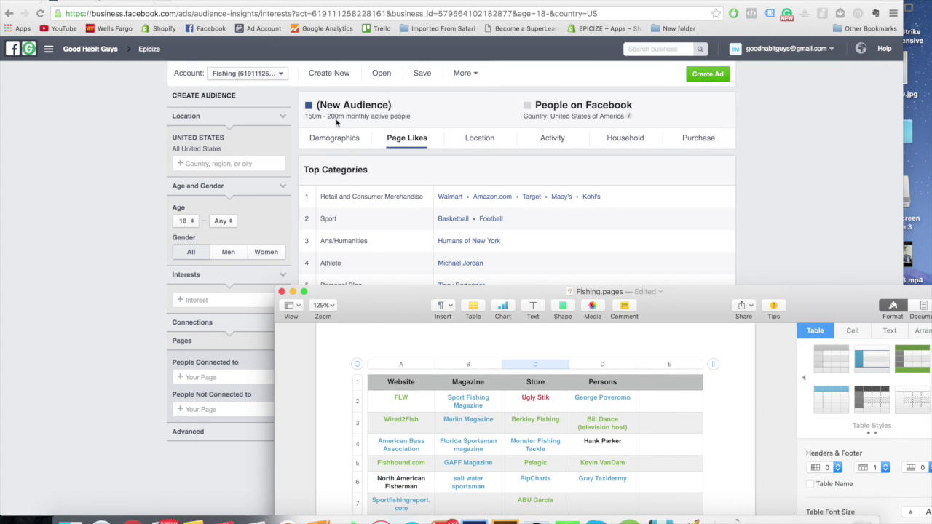
drag(375, 291, 267, 24)
click(400, 386)
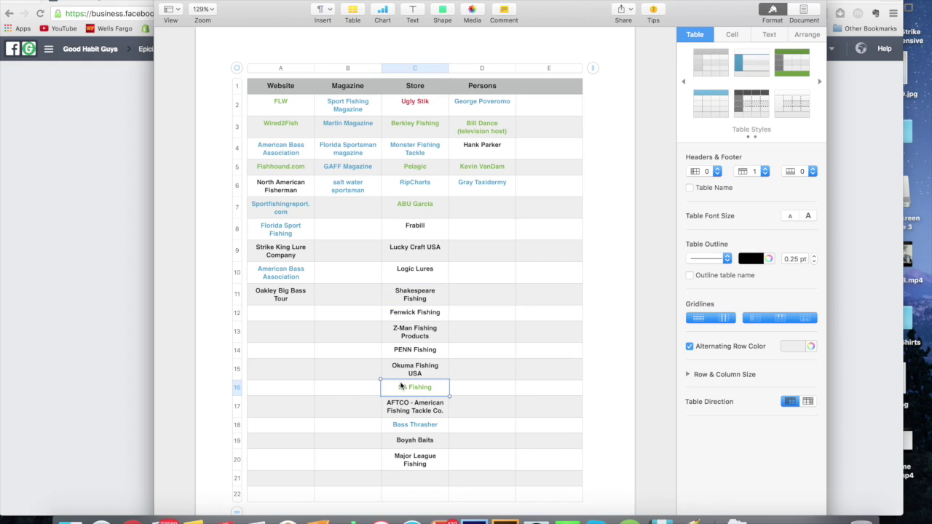
click(410, 428)
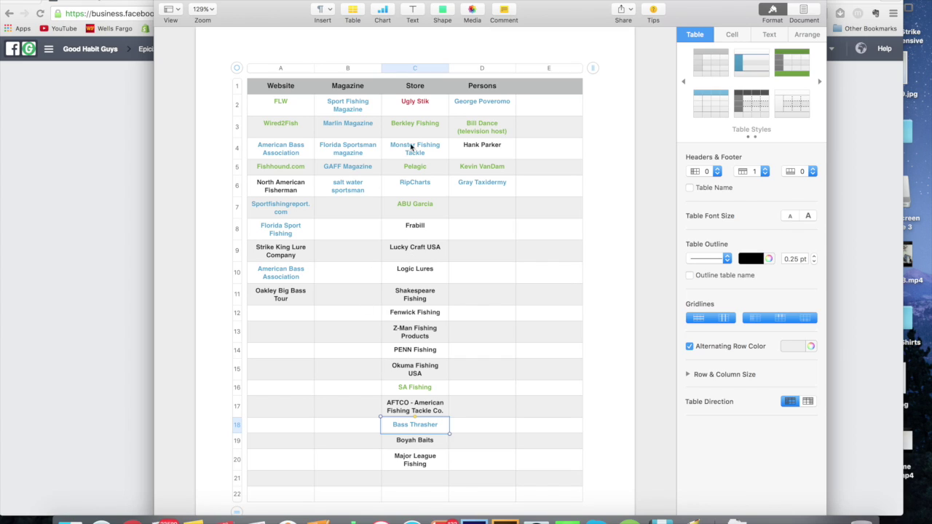
drag(413, 107, 410, 462)
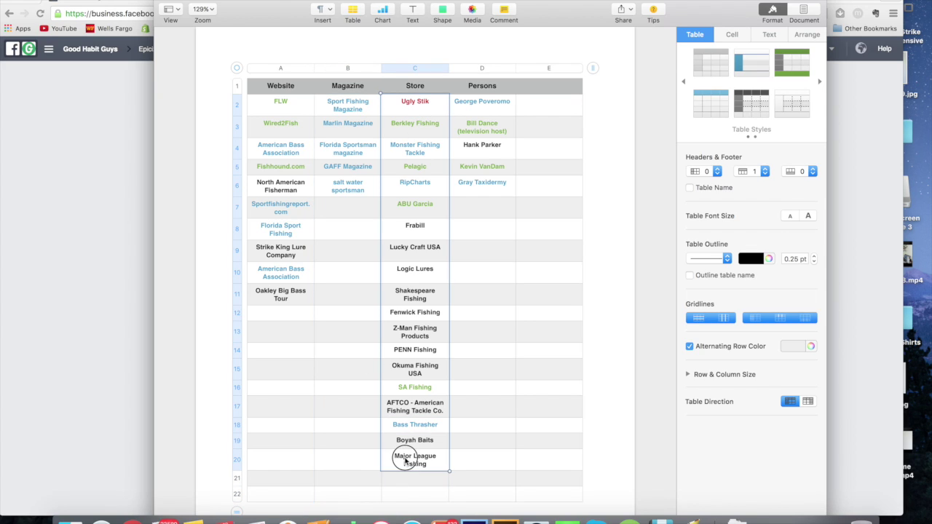
click(301, 133)
drag(300, 108, 288, 297)
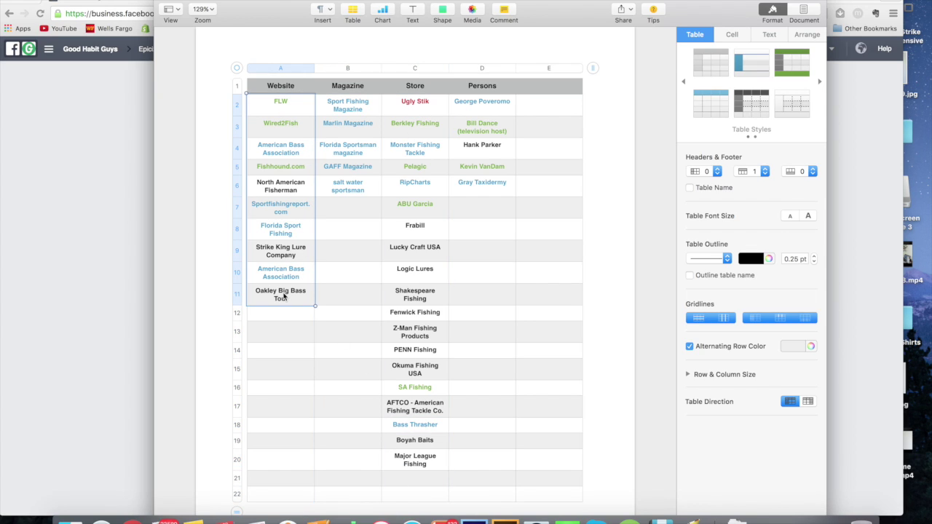
click(401, 210)
drag(421, 110, 406, 462)
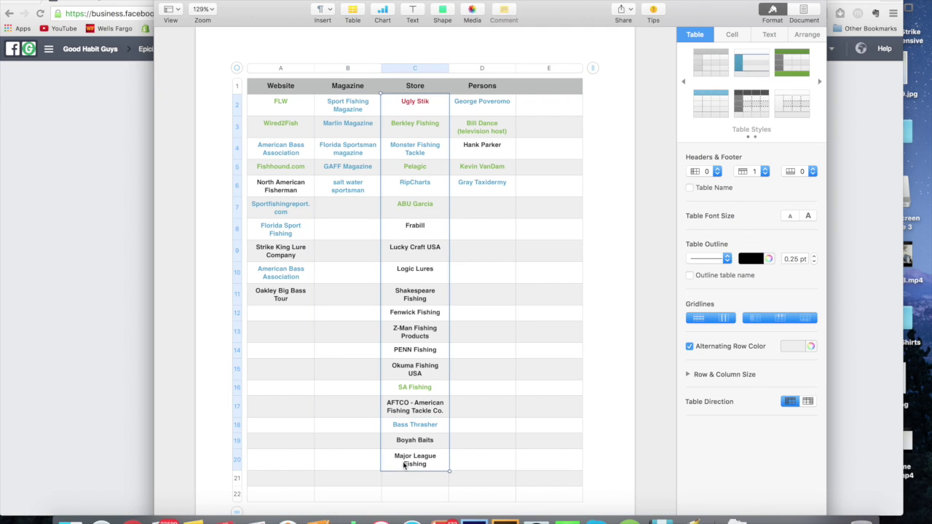
- Go through the Store column from Ugly Stik to Major League Fishing, checking RipCharts, Frabill and Logic Lures individually
click(421, 349)
click(430, 118)
click(428, 114)
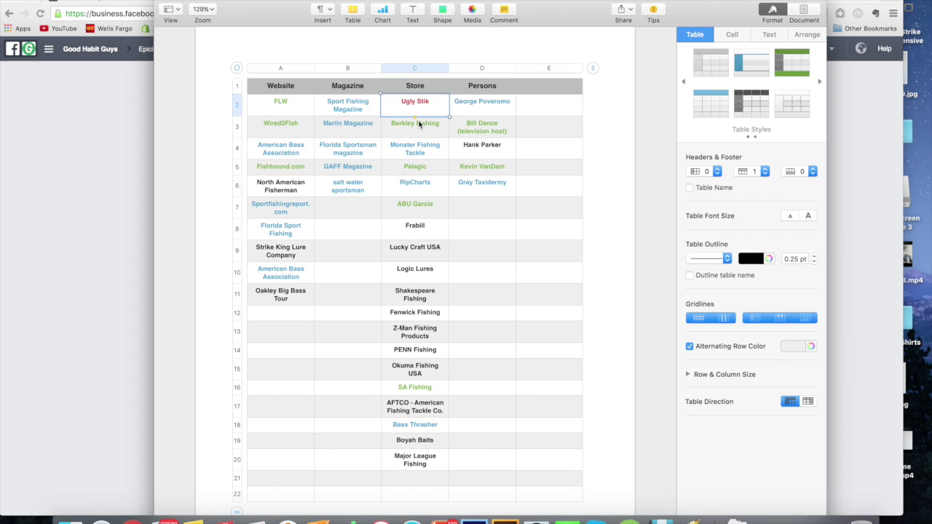
drag(417, 131, 427, 271)
click(426, 270)
drag(428, 125, 431, 358)
click(428, 368)
drag(418, 459, 413, 112)
click(414, 113)
click(415, 192)
click(414, 228)
click(413, 269)
- Review the Store, Persons, Magazine and Website lists of the Fishing.pages table one column at a time
click(348, 126)
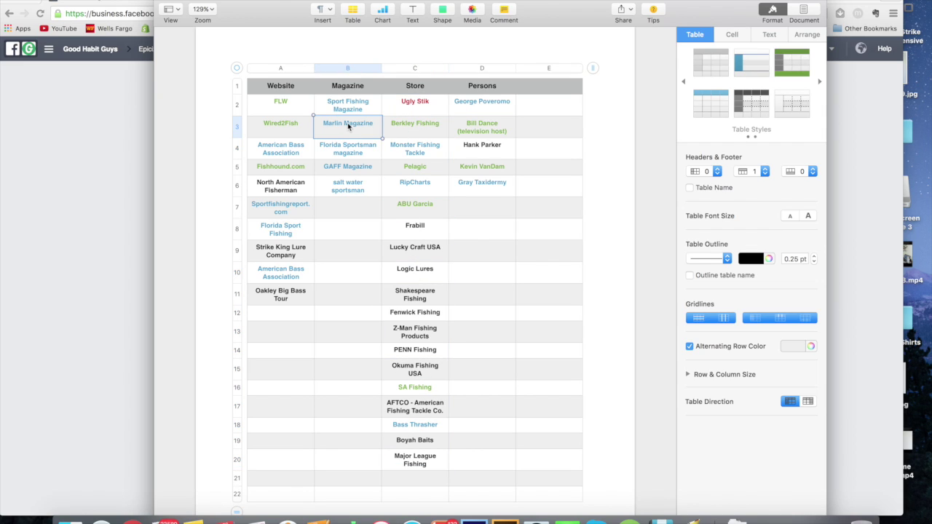
click(287, 112)
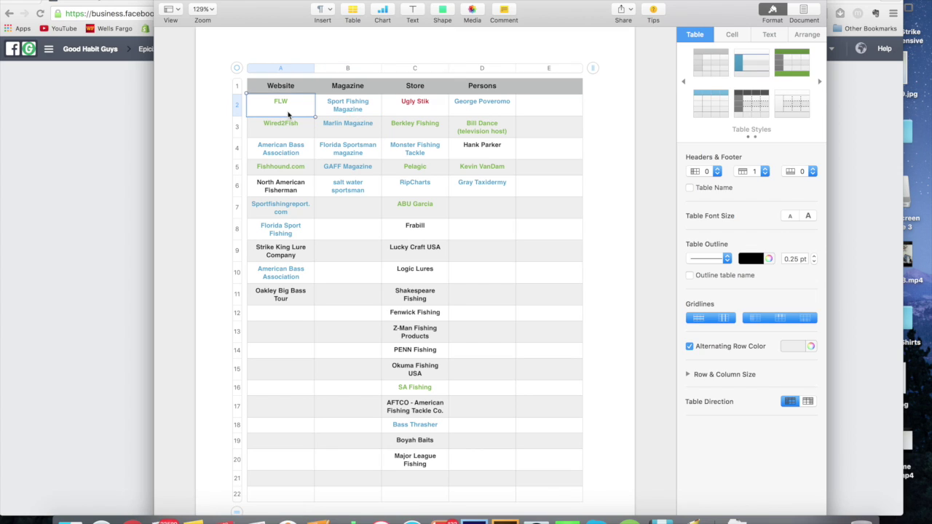
drag(403, 112, 416, 458)
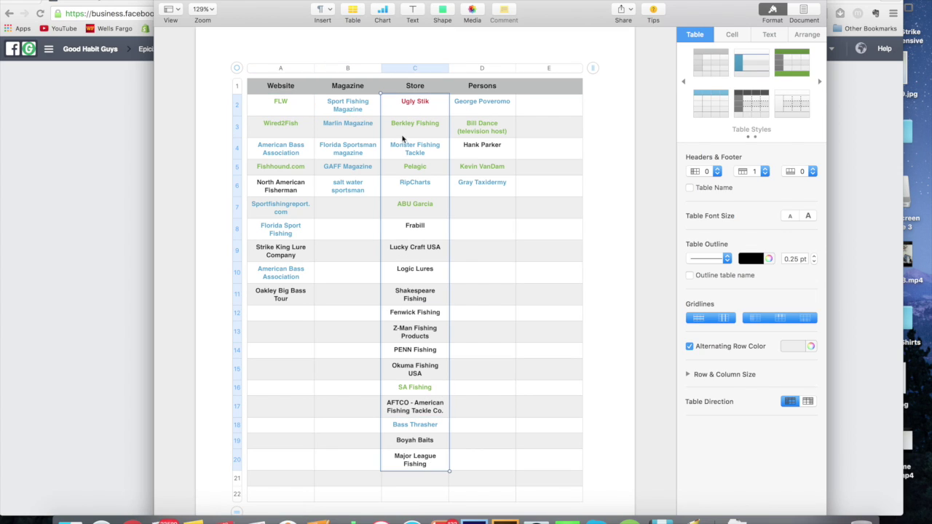
click(420, 112)
click(408, 153)
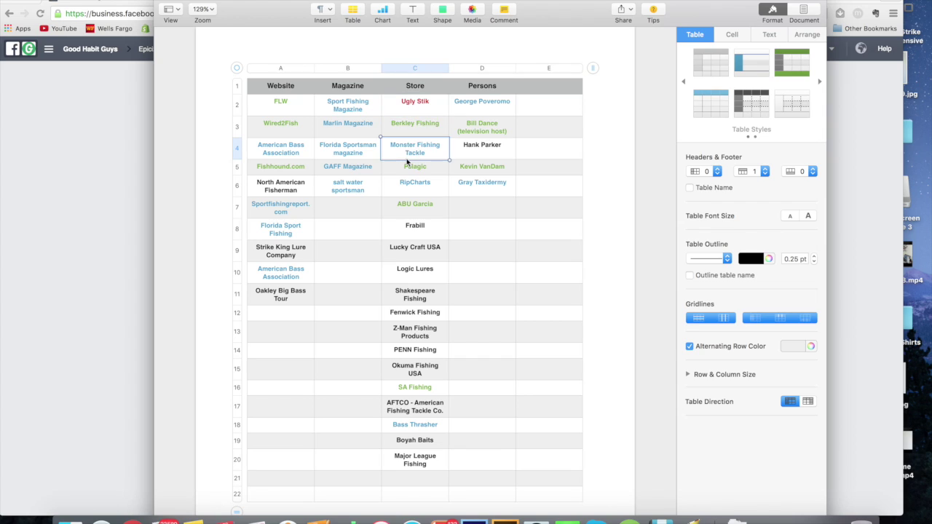
drag(433, 114, 428, 469)
click(499, 136)
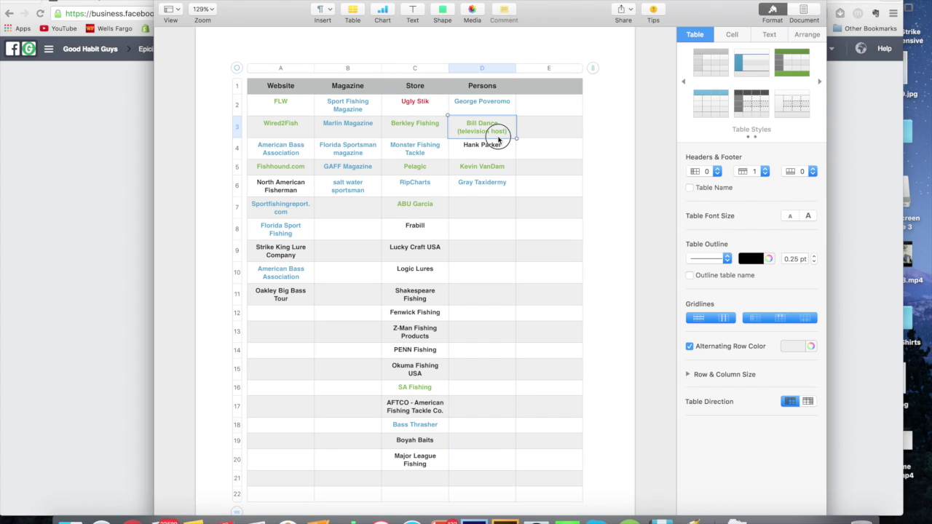
drag(500, 110, 499, 171)
click(366, 151)
drag(369, 112, 366, 169)
click(290, 164)
drag(293, 113, 279, 296)
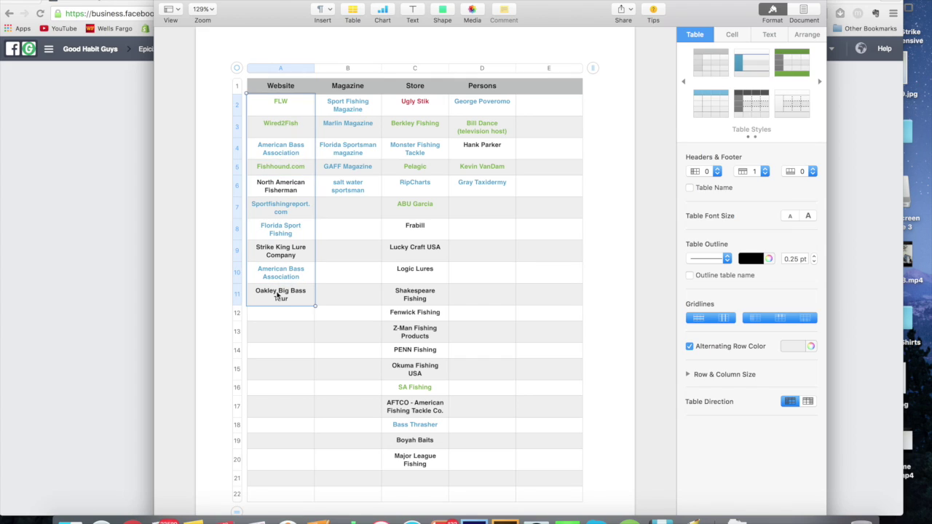
- Read across the four category columns, comparing the website, magazine, store and person entries around row 4
click(409, 208)
click(493, 152)
click(364, 150)
click(287, 167)
click(350, 166)
click(401, 155)
click(468, 155)
click(420, 155)
click(358, 156)
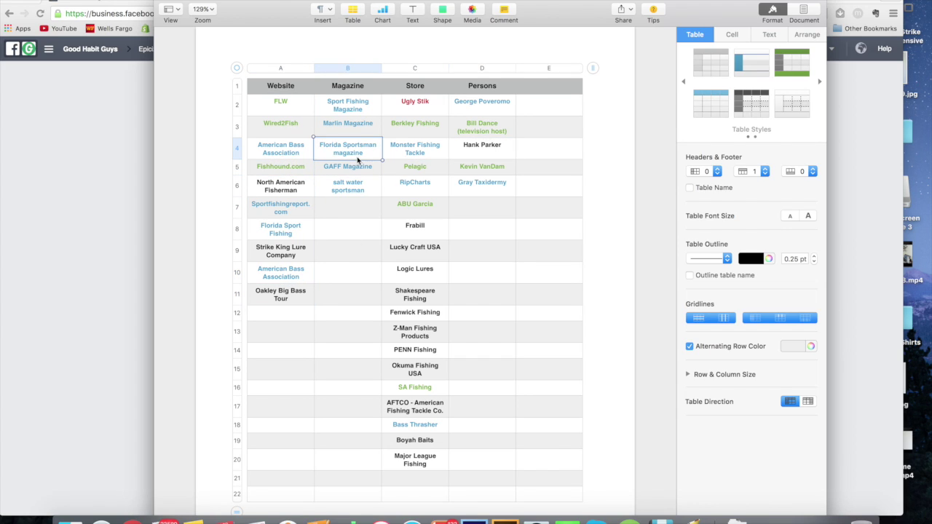
click(304, 161)
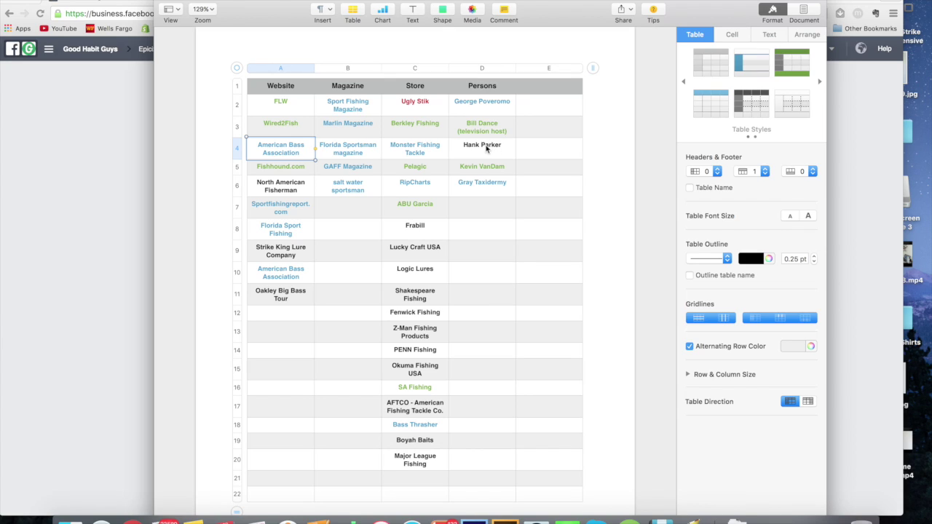
- Compare the Ugly Stik entry with Monster Fishing Tackle, ABU Garcia, Frabill and Lucky Craft USA in the Store column
click(425, 104)
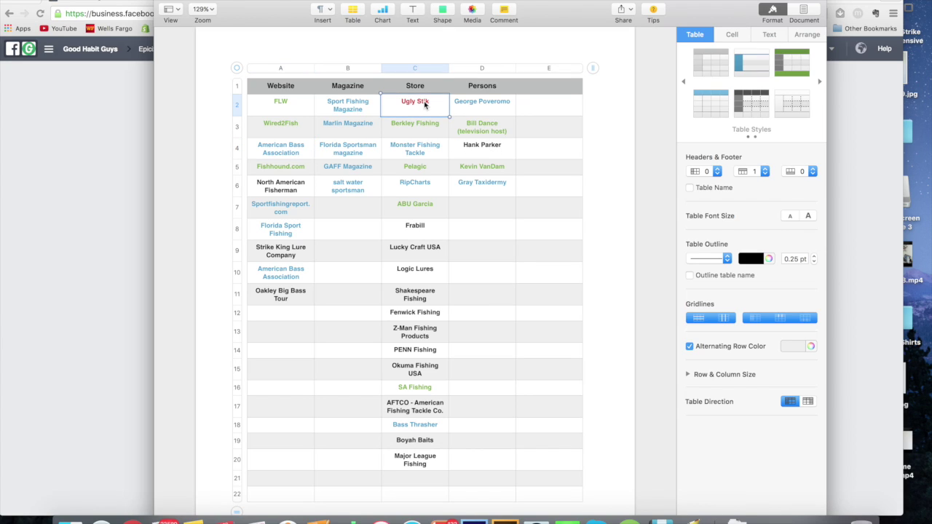
click(411, 158)
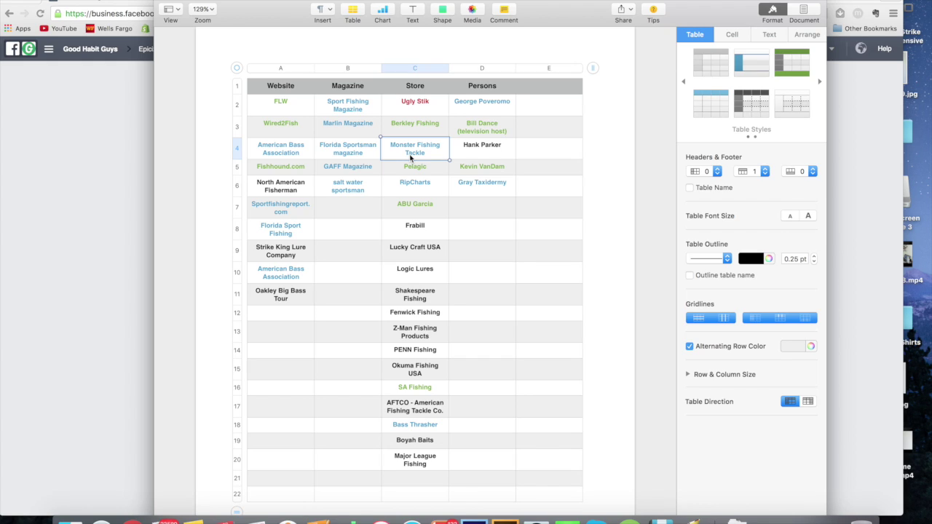
click(413, 218)
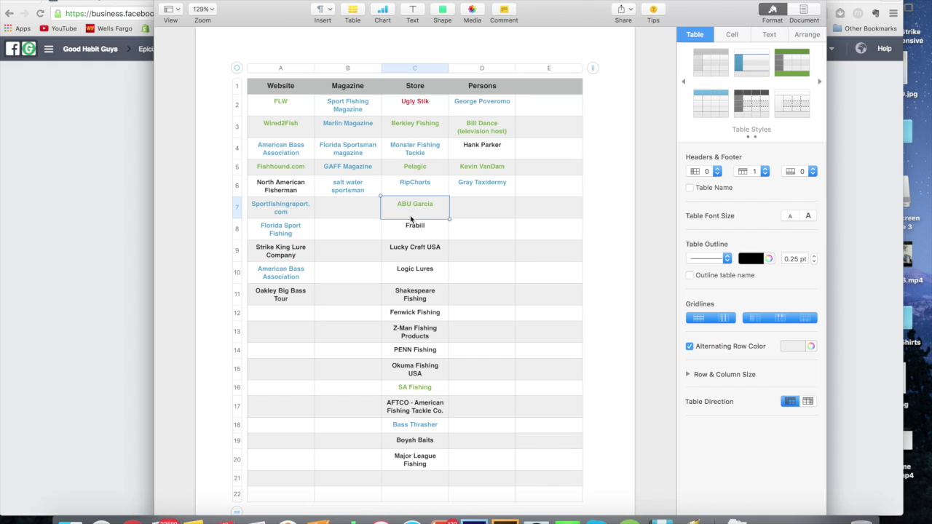
click(420, 111)
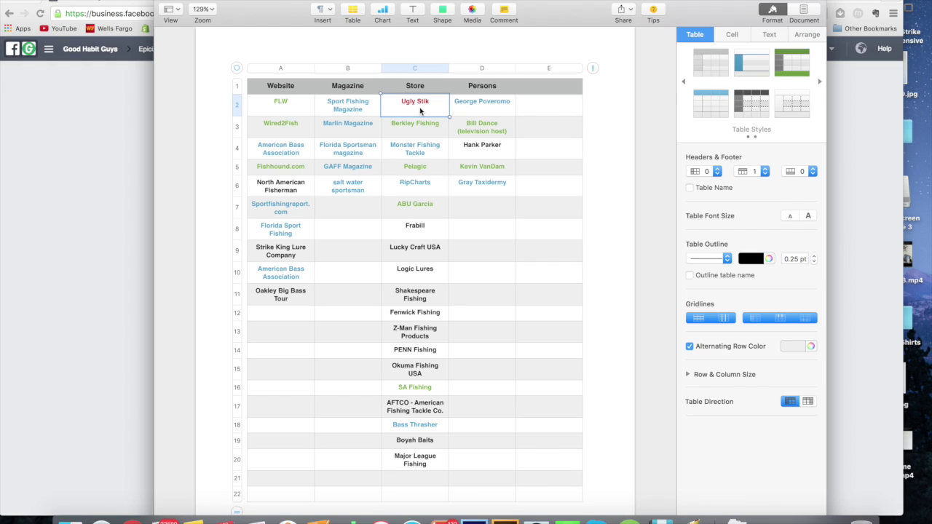
click(422, 229)
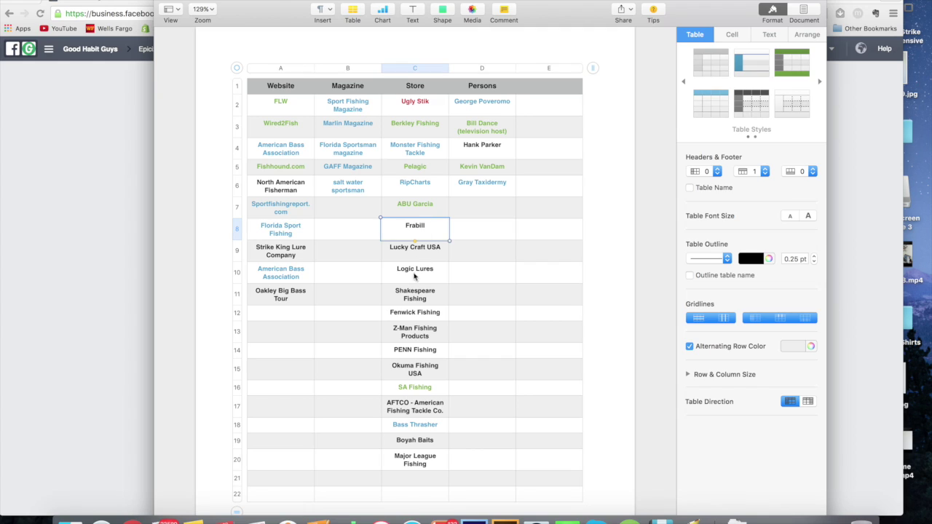
mouse_move(421, 237)
mouse_down()
mouse_move(419, 365)
mouse_move(428, 231)
mouse_up()
click(433, 246)
click(435, 233)
click(428, 214)
- Check the green Store entries Pelagic, Berkley Fishing, ABU Garcia and SA Fishing
click(430, 169)
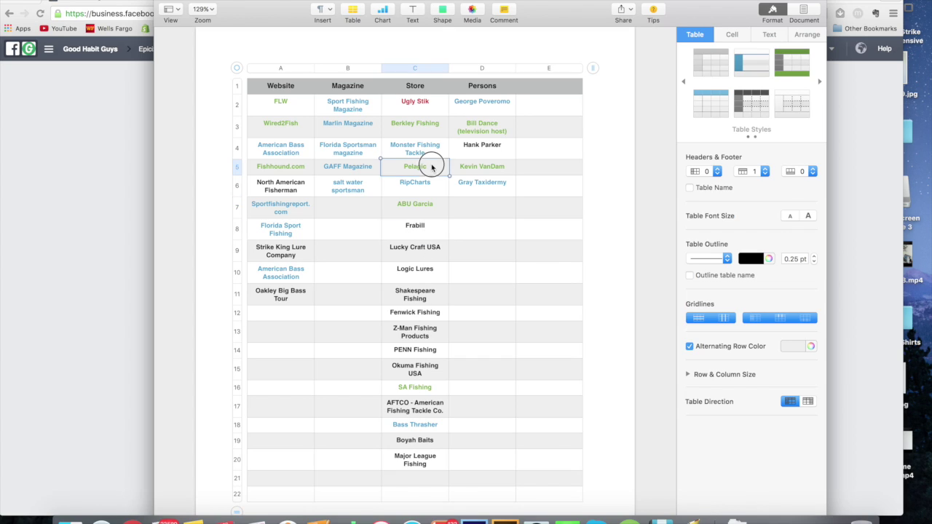
click(429, 129)
click(428, 163)
click(420, 201)
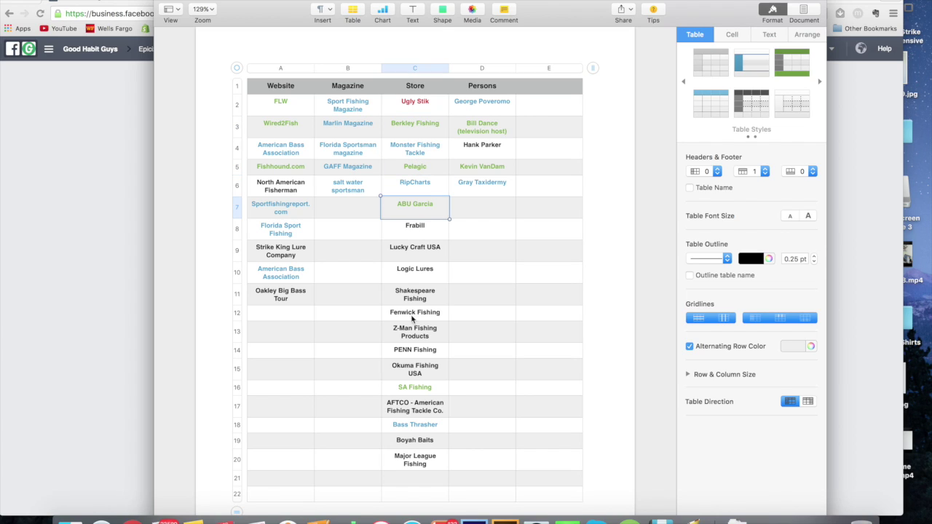
click(402, 385)
click(412, 202)
click(422, 173)
click(420, 128)
click(421, 170)
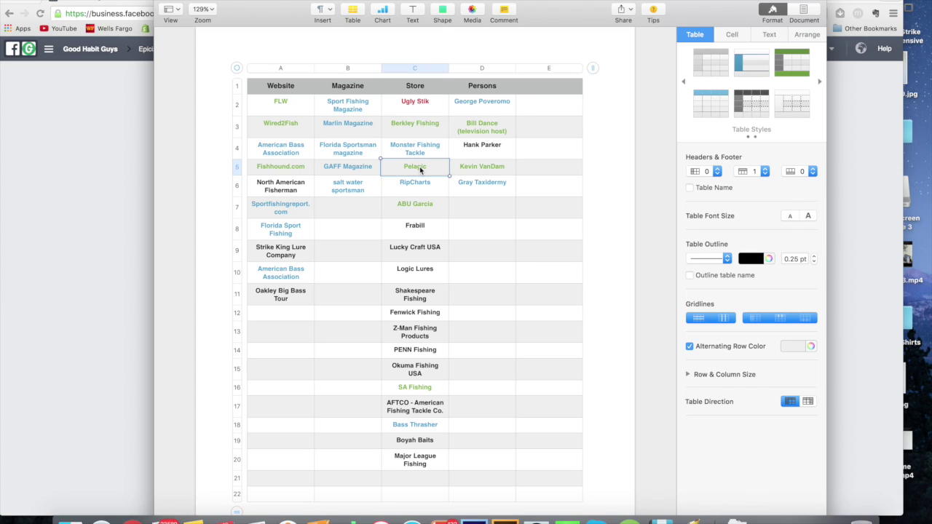
- Compare the green Store entries with Bass Thrasher, RipCharts and Monster Fishing Tackle, and check the first Persons entry
click(430, 136)
click(423, 170)
click(408, 211)
click(408, 431)
click(440, 191)
click(427, 155)
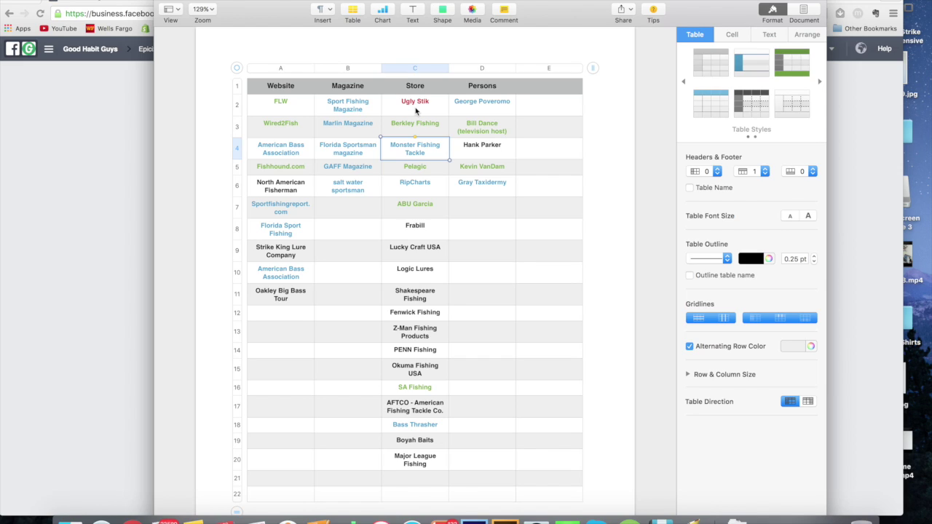
click(475, 111)
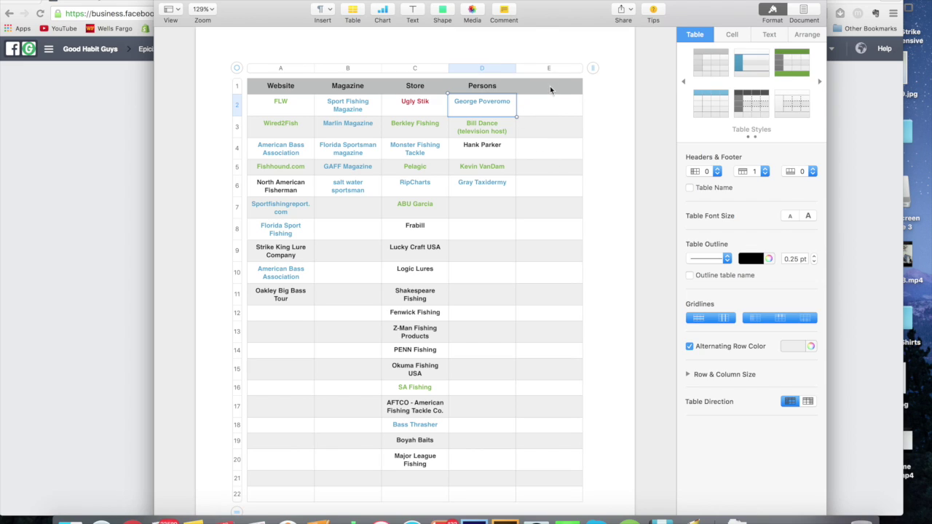
- Add the header Buyers to the empty fifth column of the table
drag(550, 86, 539, 376)
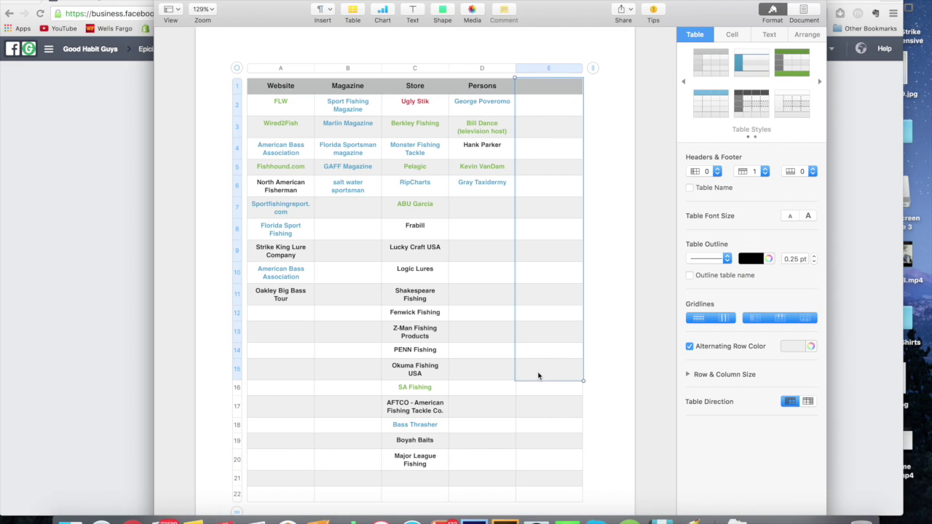
click(538, 376)
click(556, 86)
text(B)
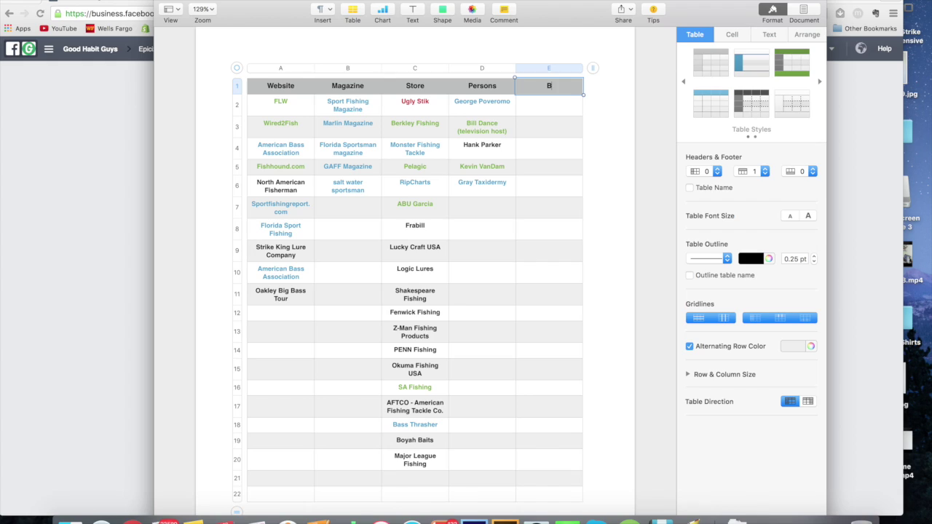
text(uyers)
click(547, 125)
click(548, 90)
drag(537, 110, 537, 449)
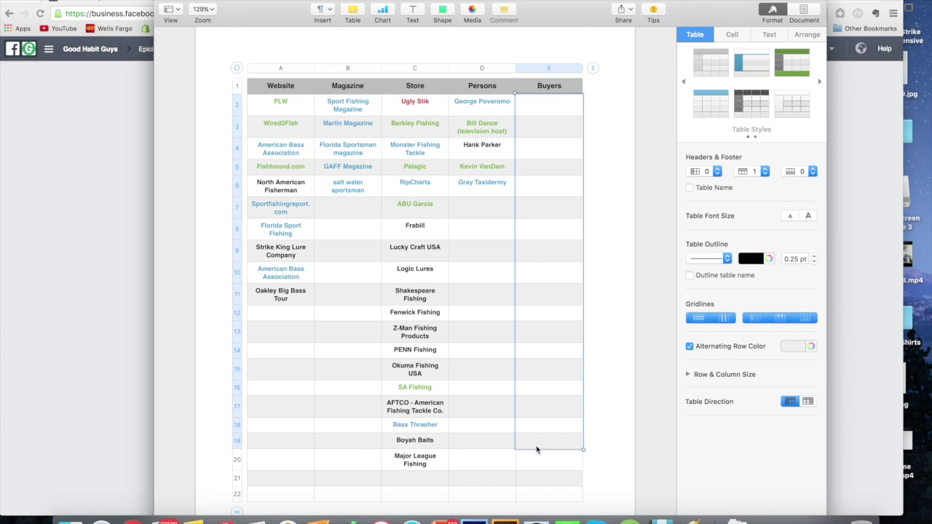
click(537, 452)
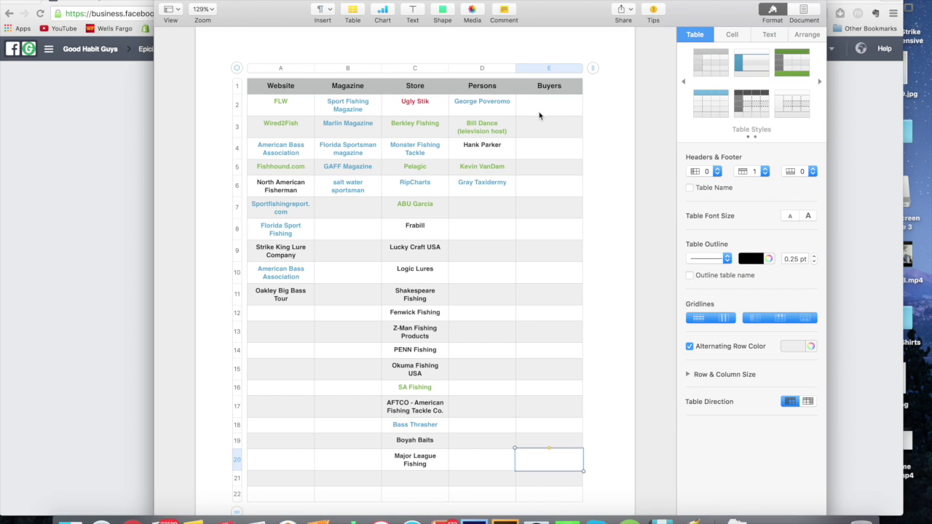
- Switch to Chrome, load Facebook in a separate tab and search it for "fishing necklace"
click(31, 227)
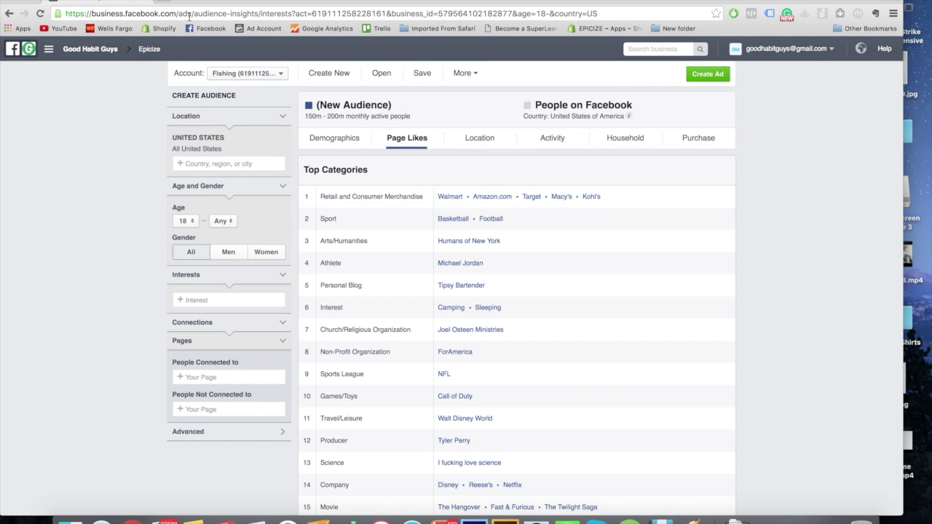
click(167, 2)
click(204, 29)
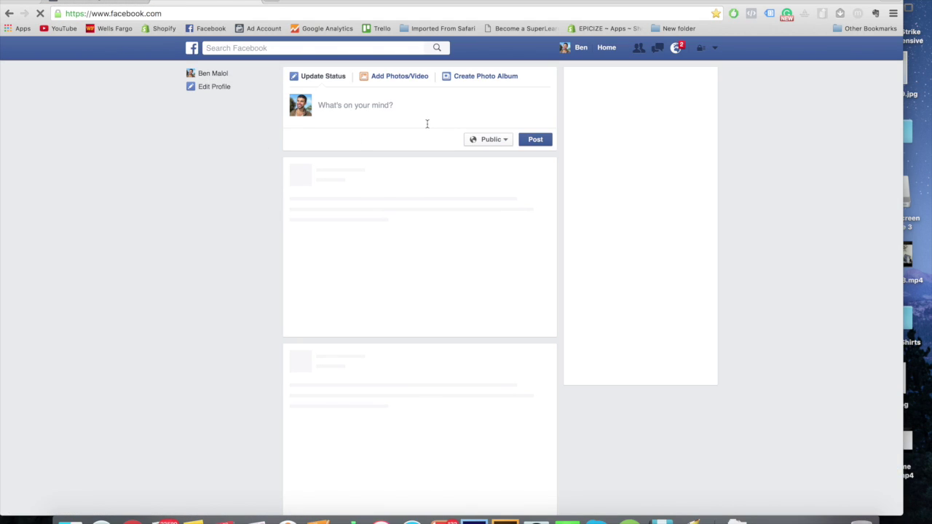
click(372, 46)
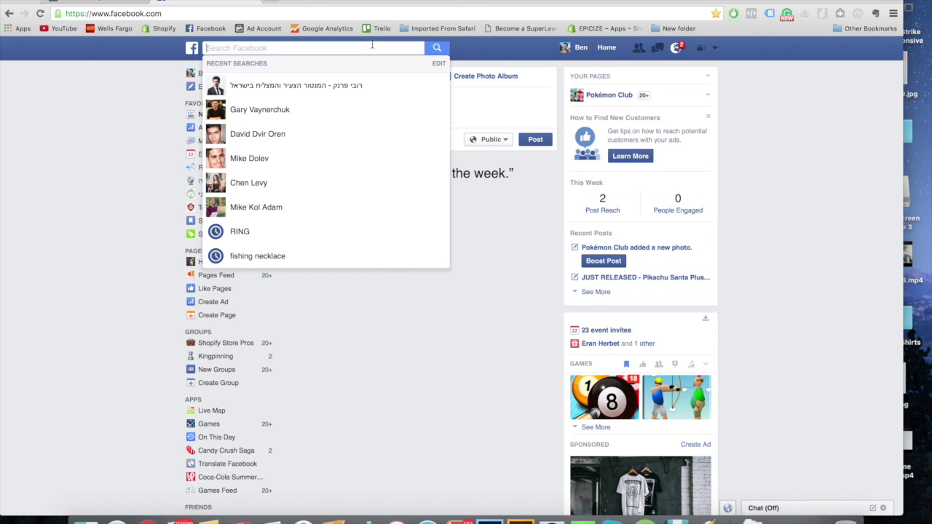
text(fi)
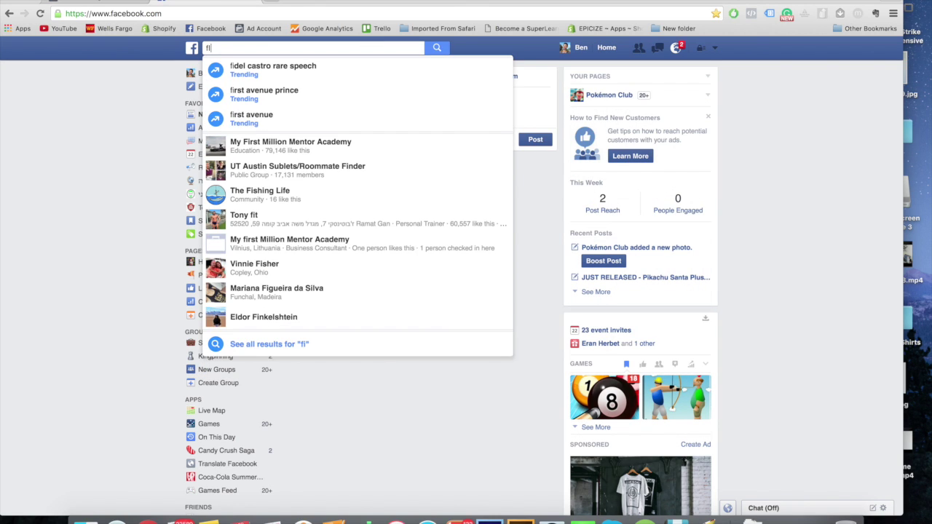
text(SHING NECKLACE)
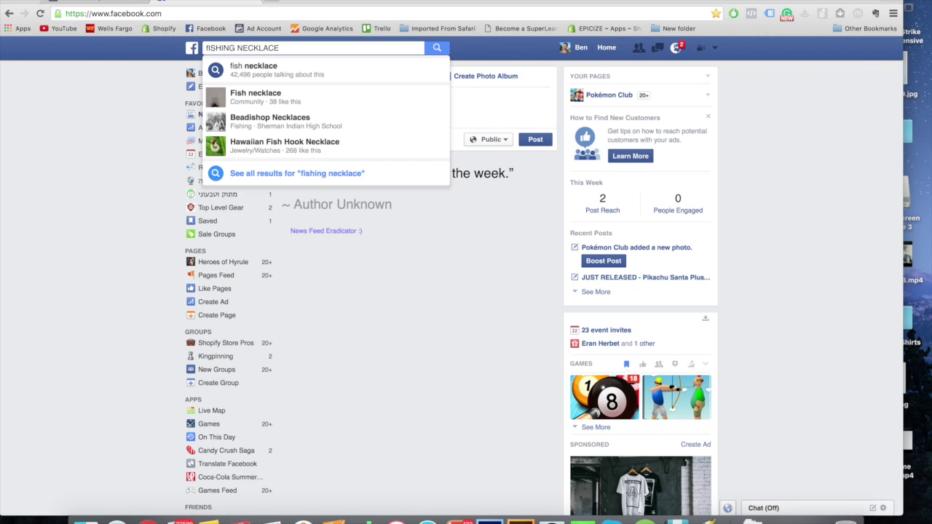
key(Return)
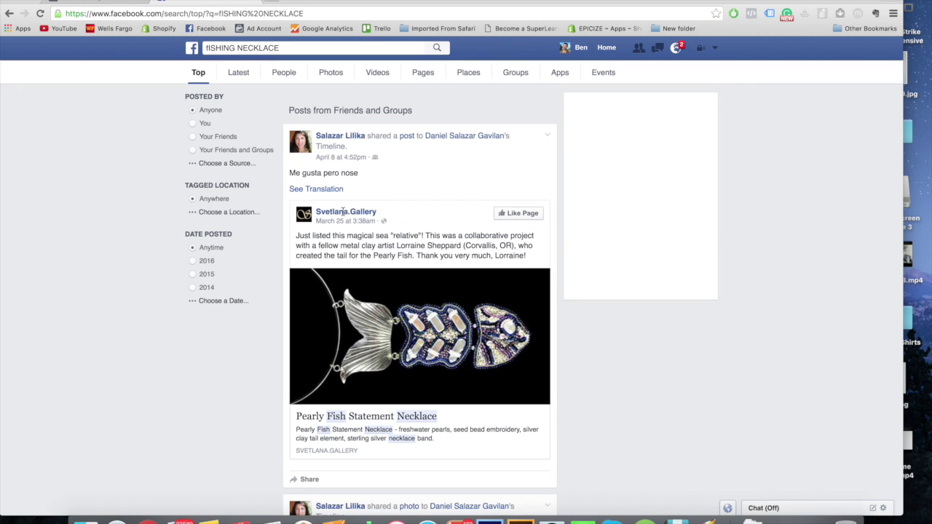
- View the Re-Scape.com silverware fish necklace photo from the search results, read its comments and close it
scroll(381, 223, down, 10)
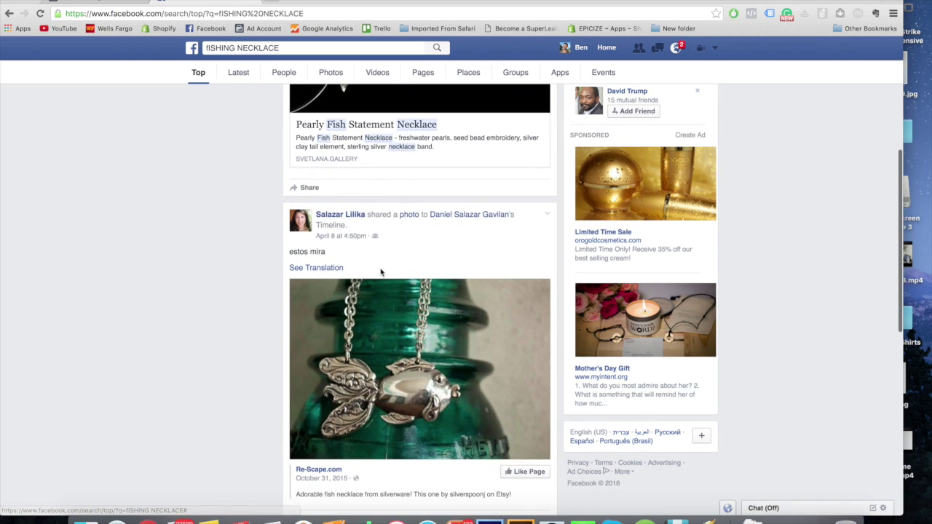
scroll(378, 252, up, 3)
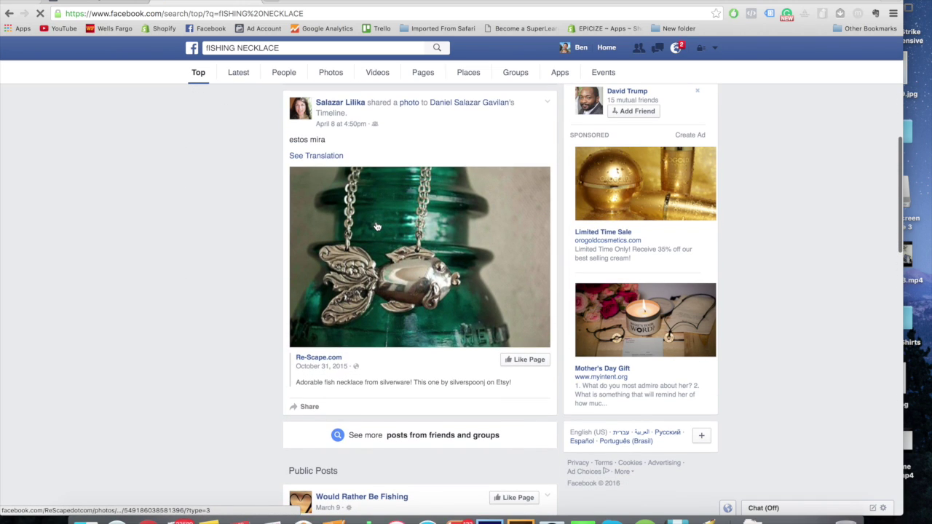
click(376, 226)
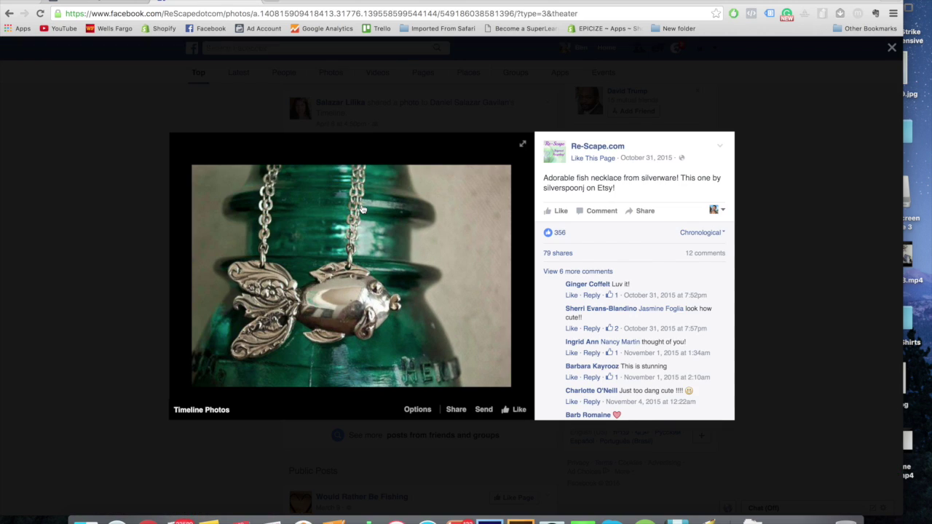
scroll(578, 256, down, 1)
scroll(583, 262, down, 1)
click(604, 232)
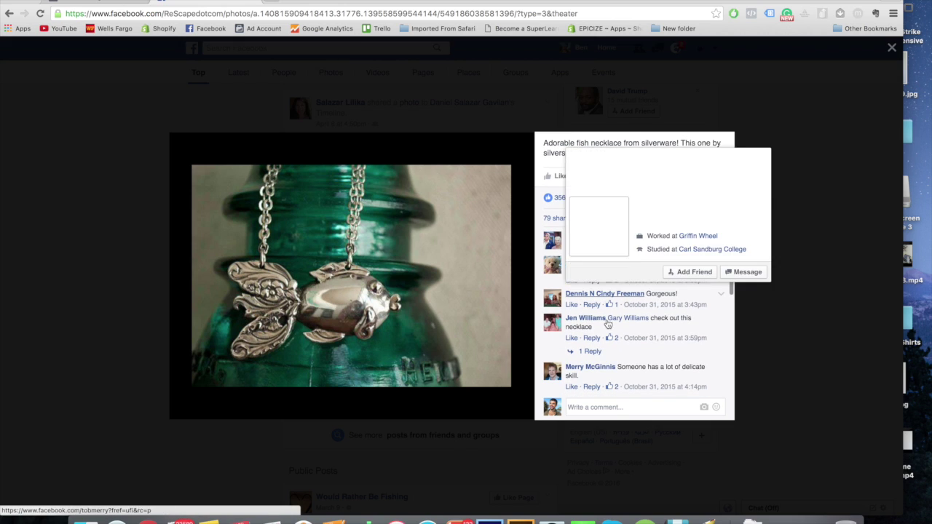
scroll(612, 288, down, 3)
scroll(643, 280, up, 3)
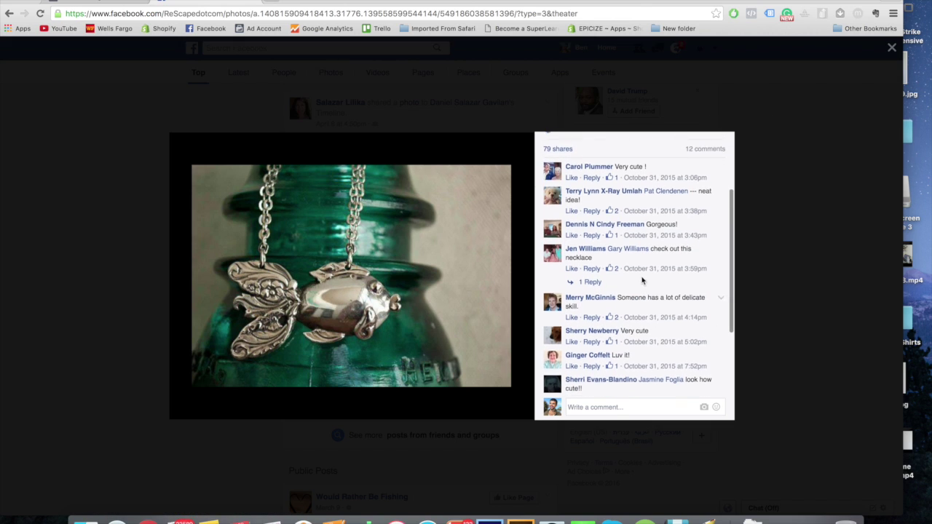
click(537, 108)
- Browse the public fishing necklace posts down to the Love Fishing page's teal hook-heart pendant
scroll(402, 279, down, 5)
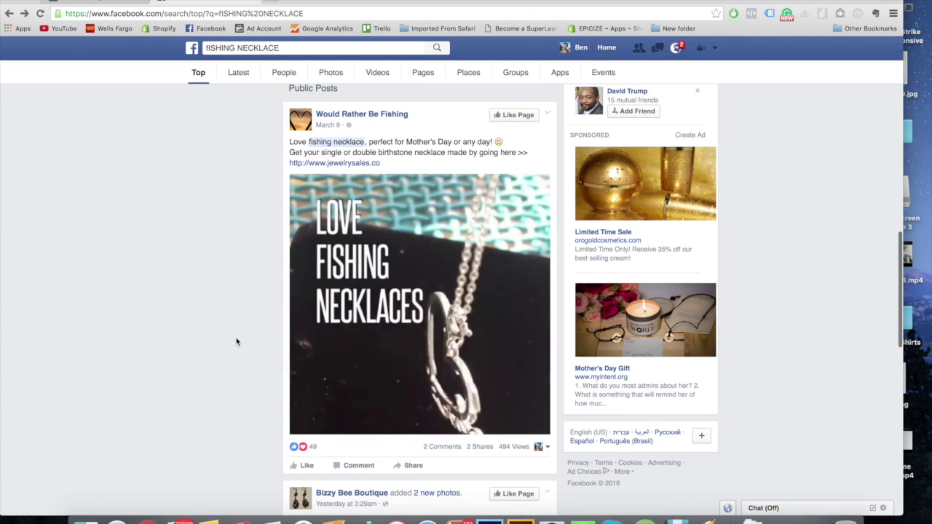
scroll(235, 338, down, 1)
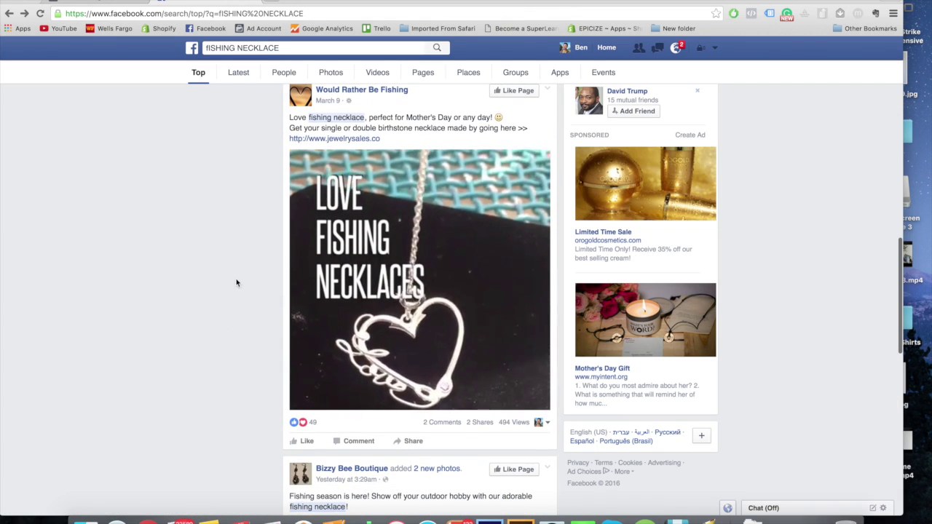
scroll(205, 329, down, 5)
scroll(205, 333, down, 20)
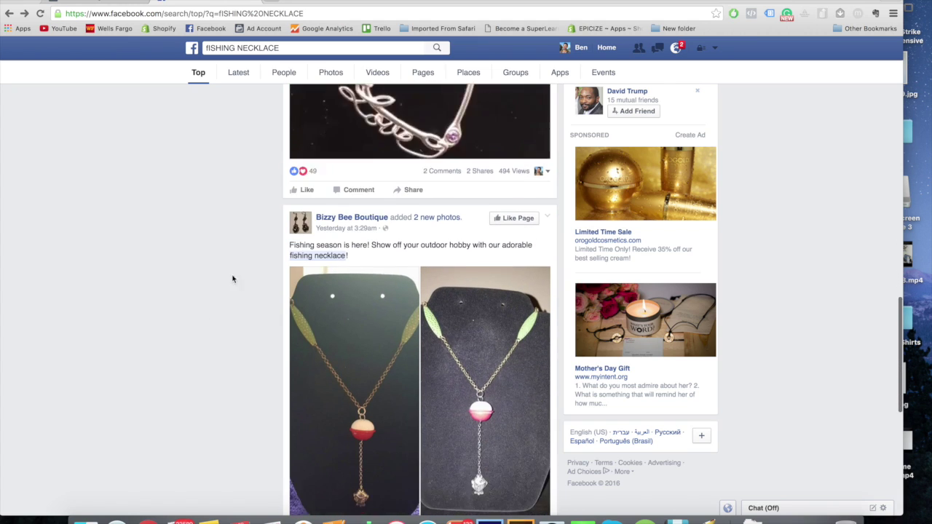
scroll(241, 332, down, 10)
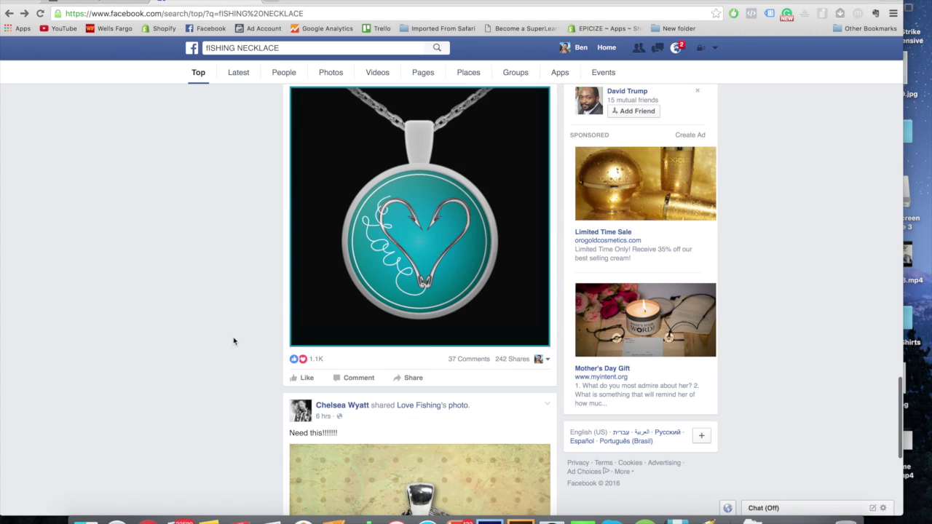
scroll(243, 307, up, 3)
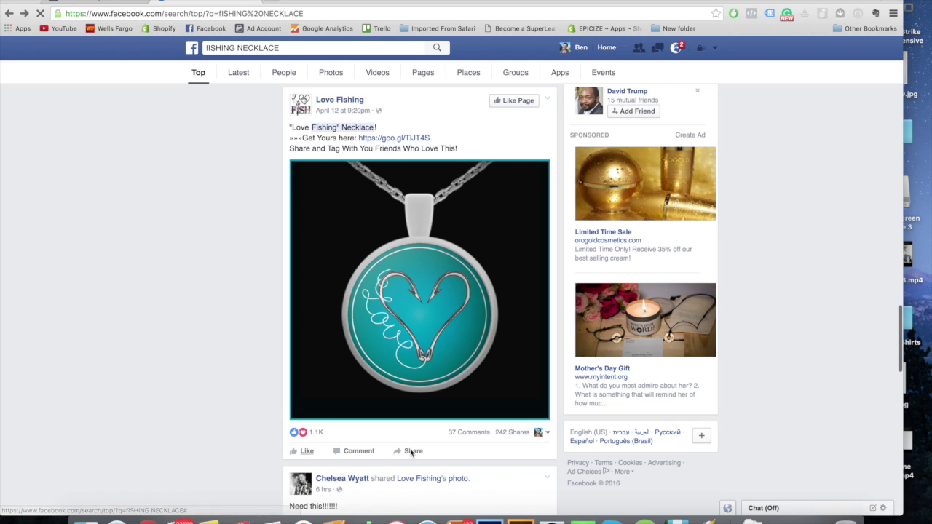
- Expand all comments on the Love Fishing necklace post and read through them for people wanting to buy it
click(464, 432)
scroll(464, 474, down, 10)
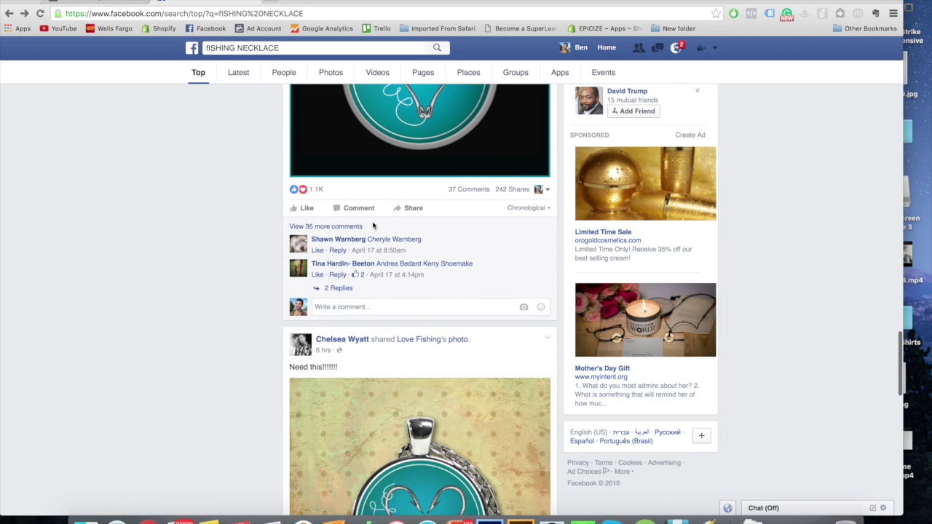
click(347, 226)
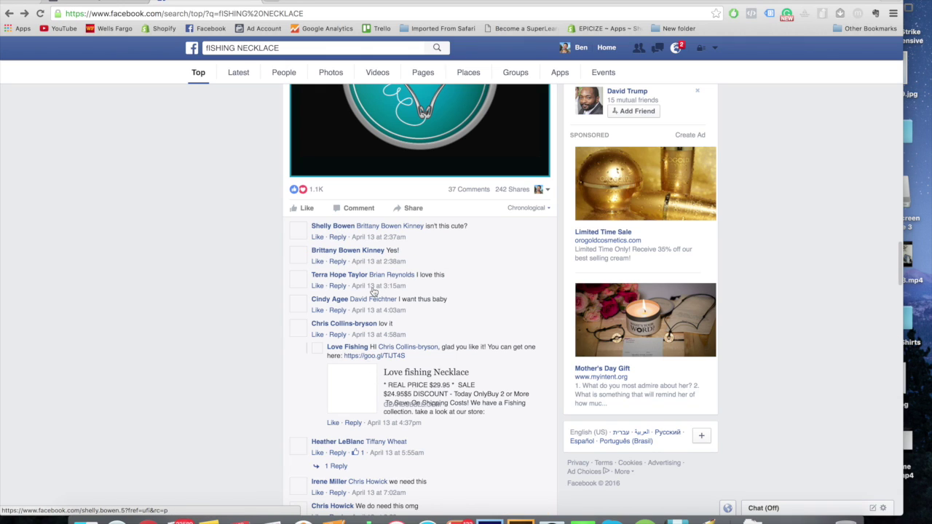
scroll(408, 393, down, 3)
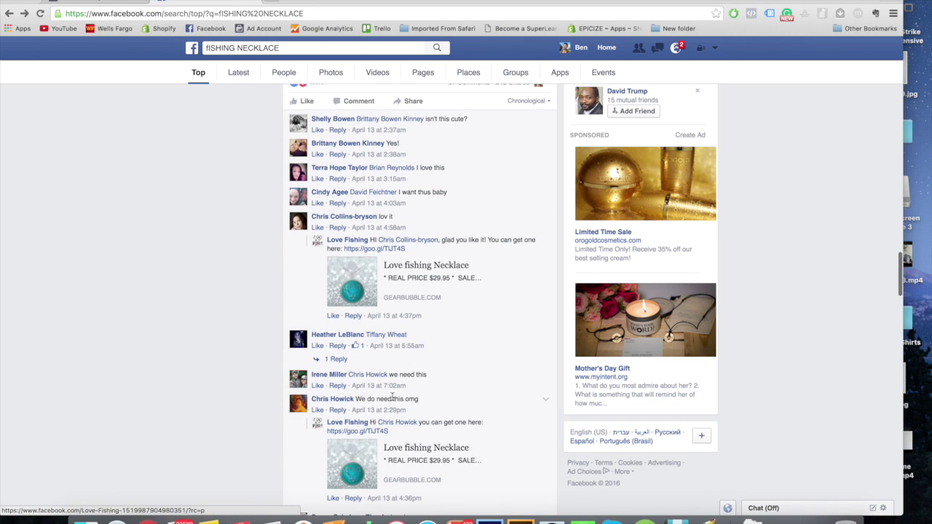
scroll(426, 412, down, 4)
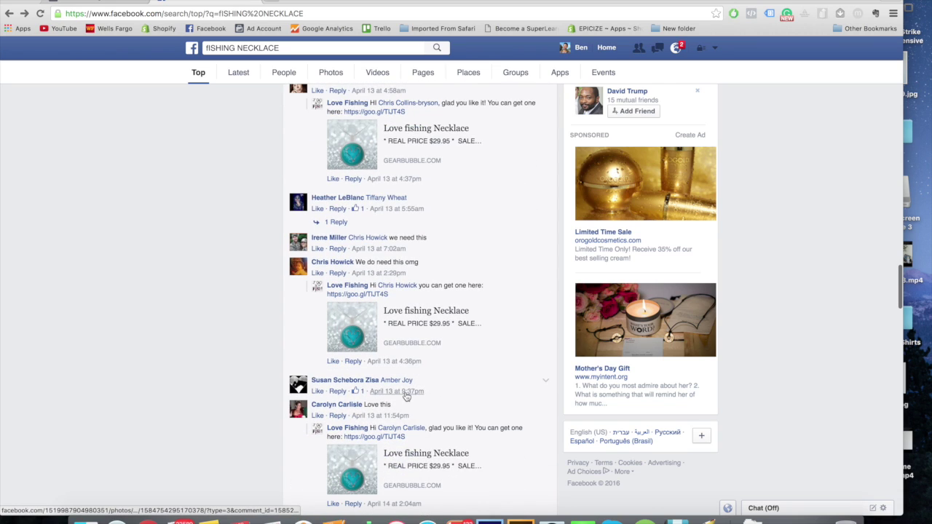
scroll(419, 384, down, 5)
scroll(412, 408, down, 5)
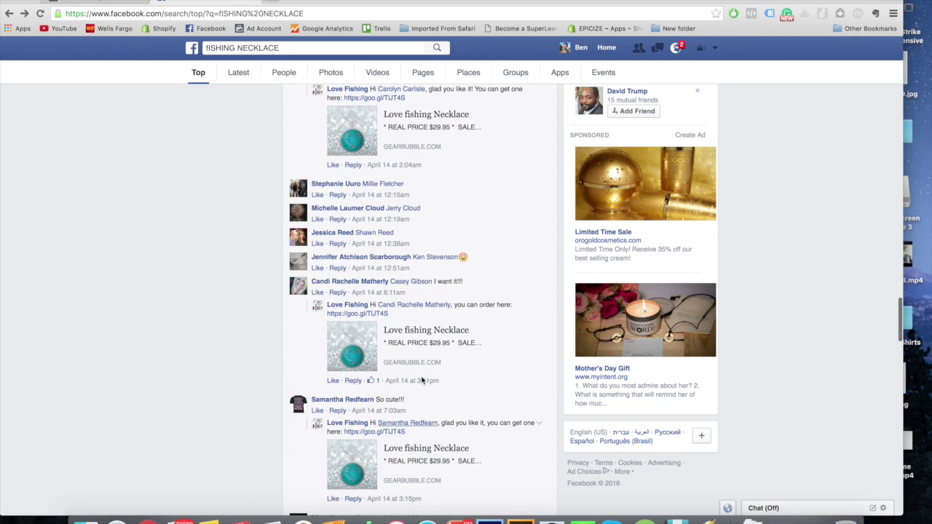
scroll(426, 386, down, 5)
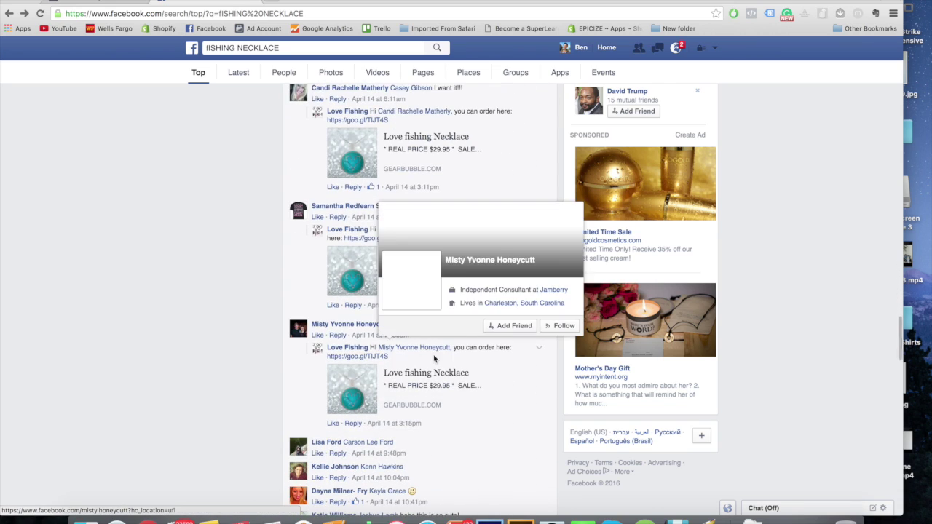
scroll(430, 364, down, 5)
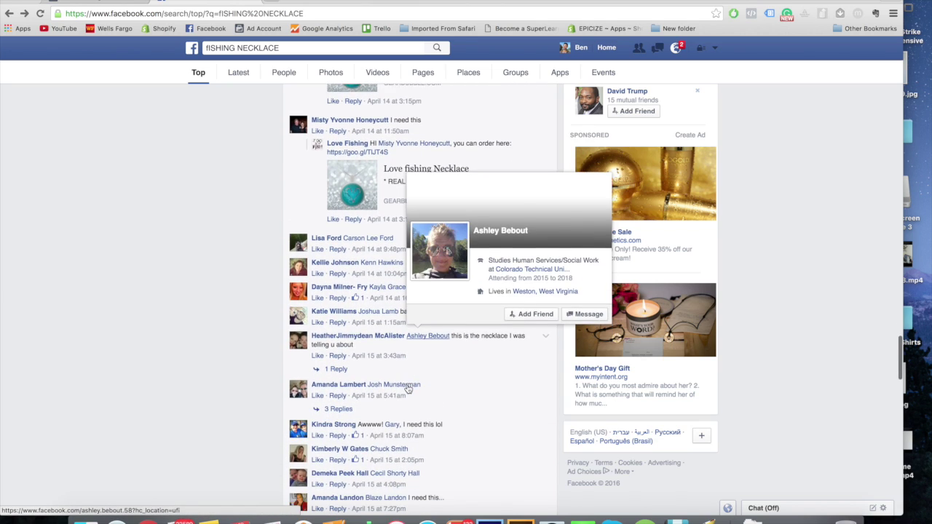
scroll(446, 405, down, 2)
scroll(447, 402, down, 5)
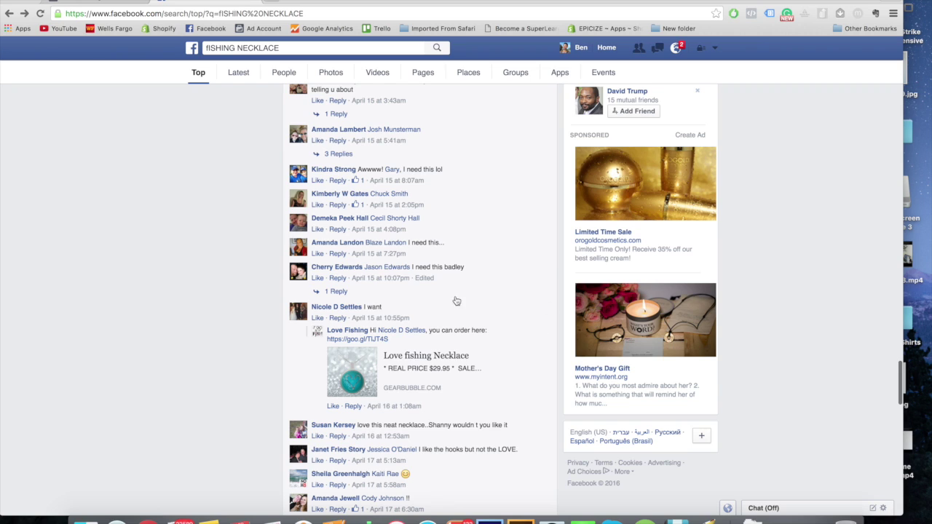
scroll(466, 342, down, 5)
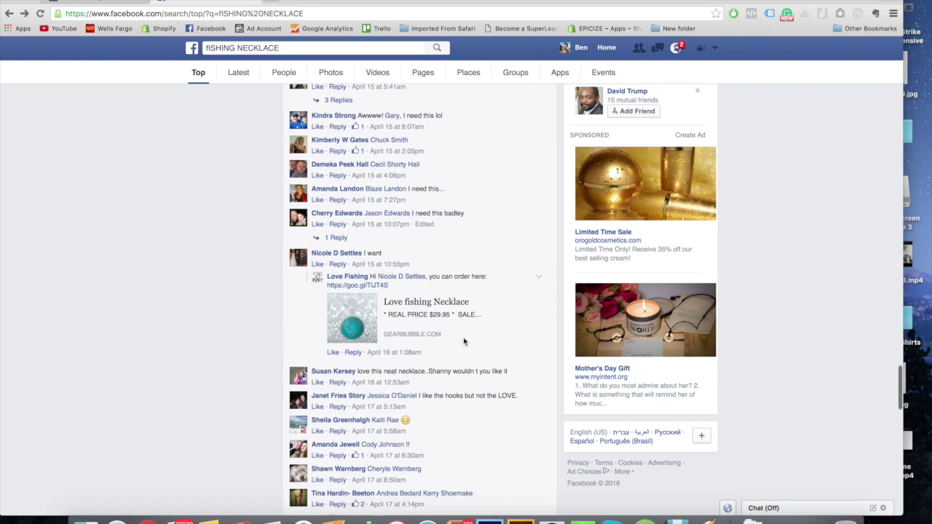
- Open the Love Fishing photo from the shared "Need this!!!!!!!" post and expand its previous comments to look for buyers
scroll(472, 418, down, 6)
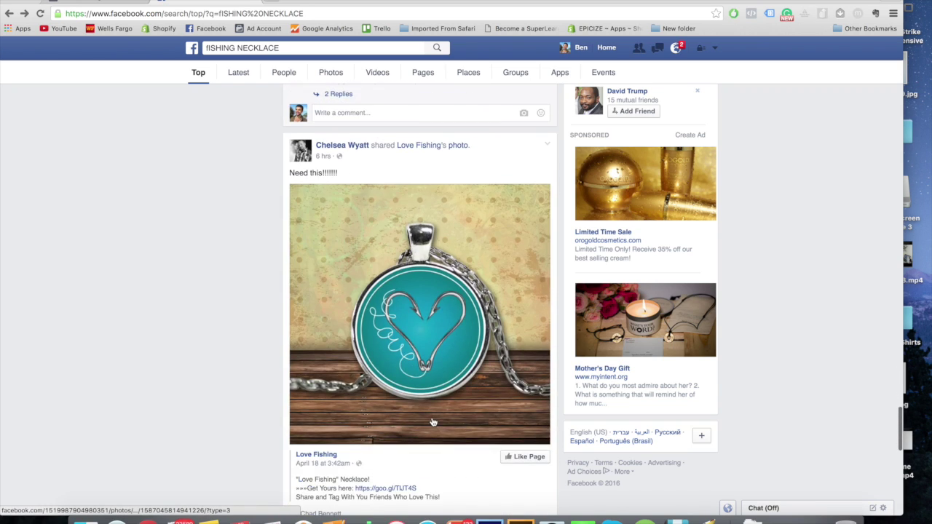
click(430, 351)
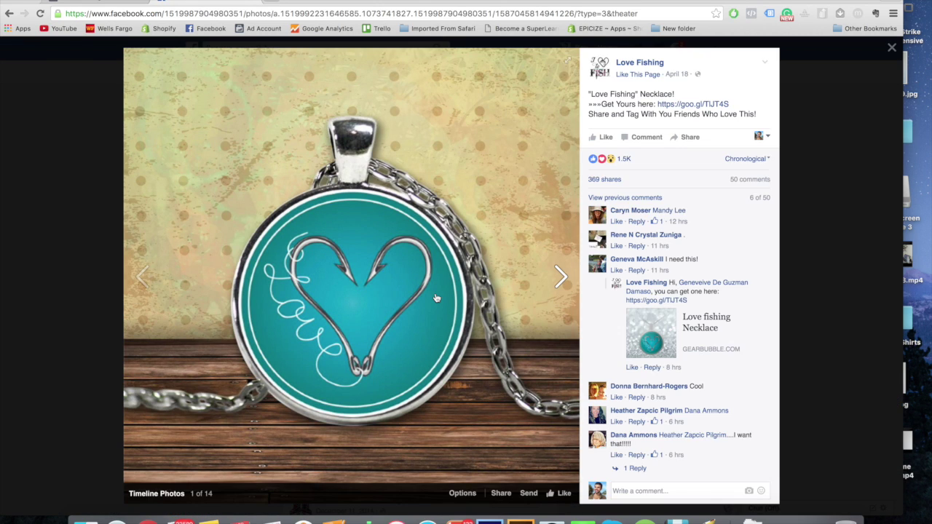
click(646, 198)
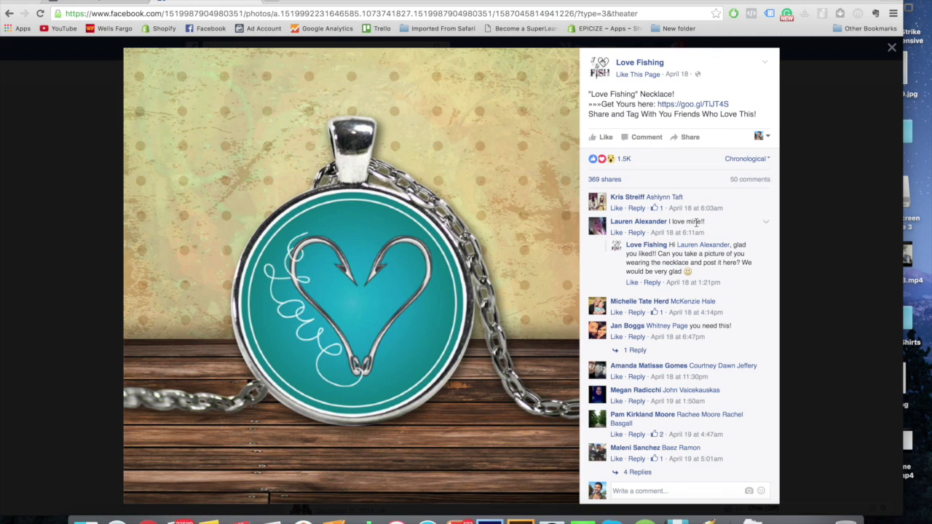
- Open the profile of the commenter who wrote "I love mine!!" in a separate tab and switch to it
right_click(639, 217)
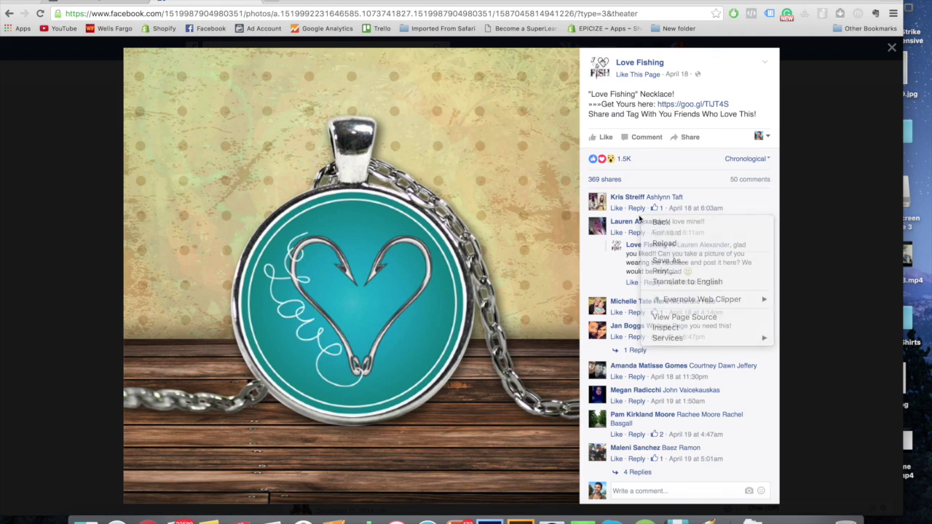
right_click(619, 219)
click(630, 223)
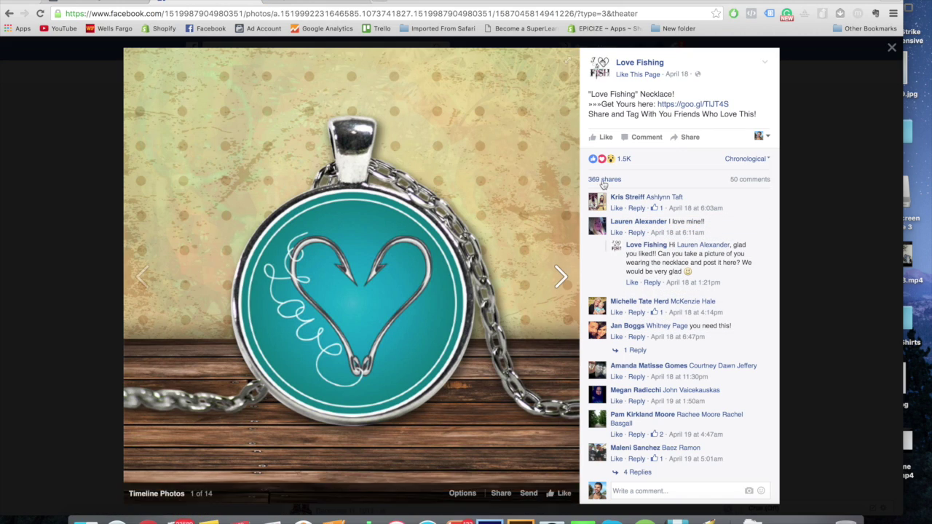
click(324, 2)
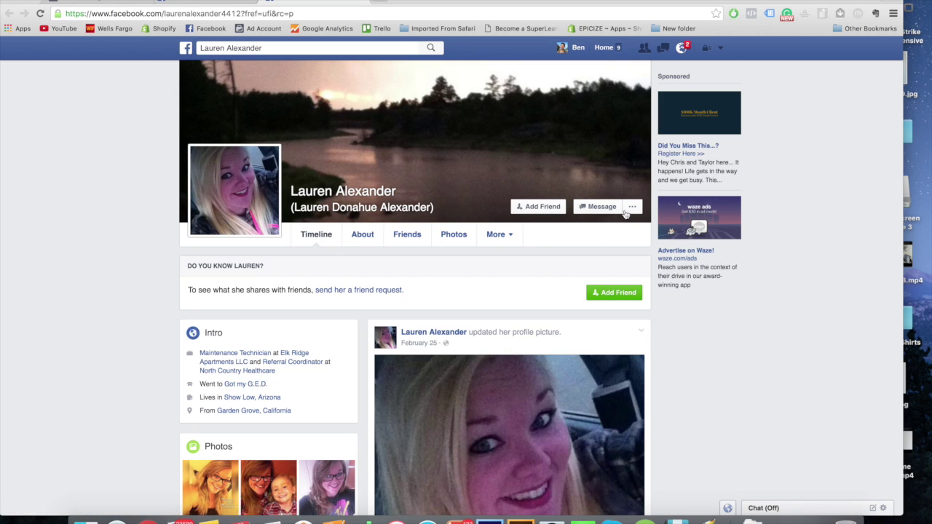
- Show the full list of pages this necklace buyer likes
scroll(452, 289, down, 1)
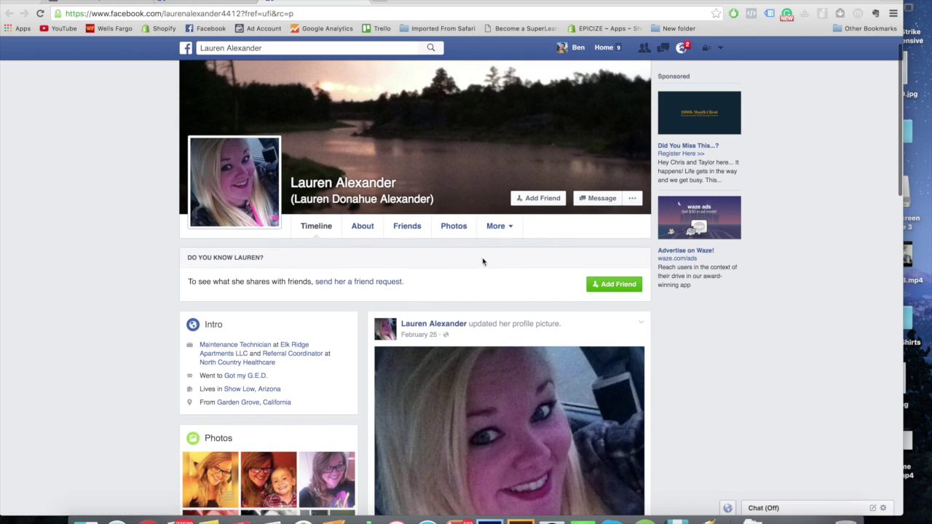
click(632, 198)
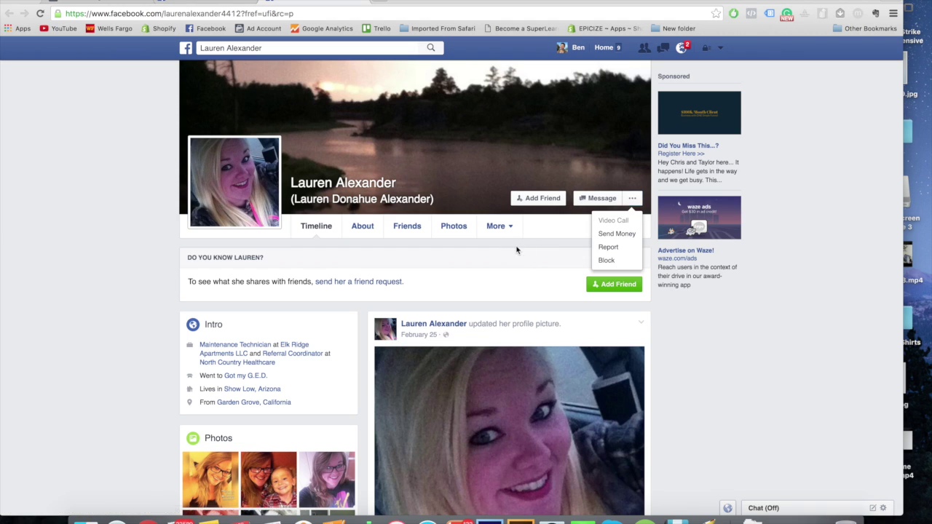
click(501, 233)
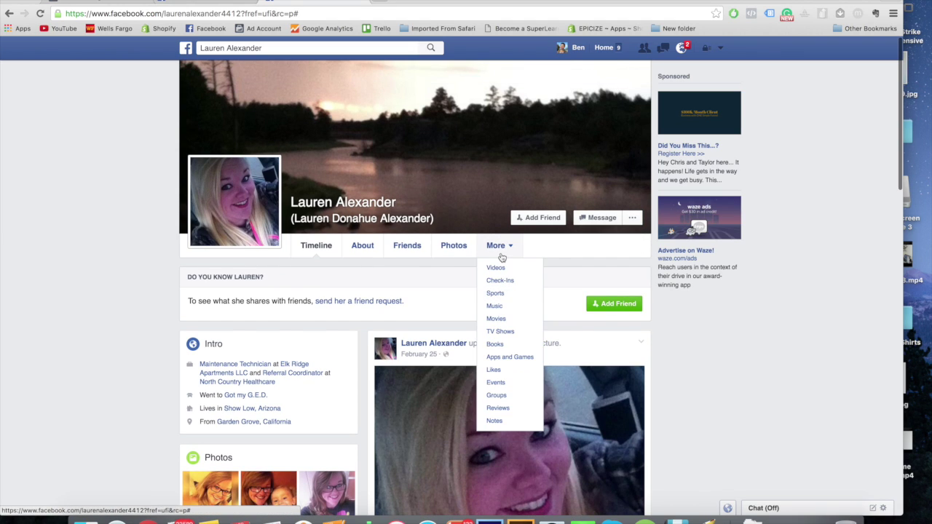
click(496, 370)
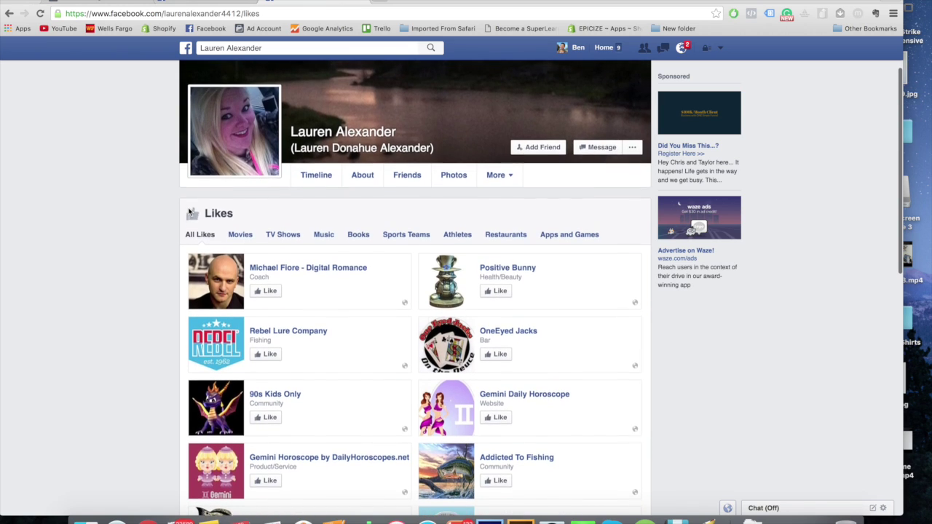
- Skim the buyer's liked pages for fishing-related pages, returning to the start of the list
scroll(433, 348, down, 1)
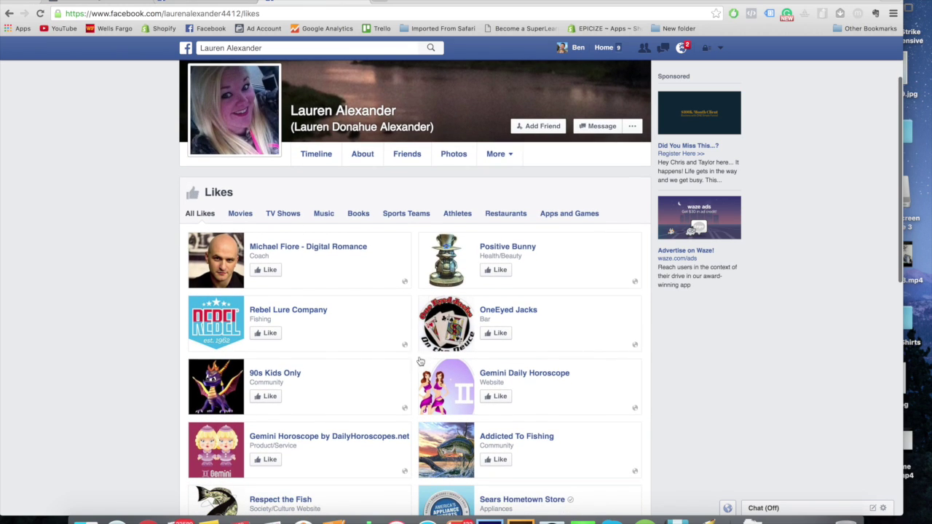
scroll(309, 278, down, 10)
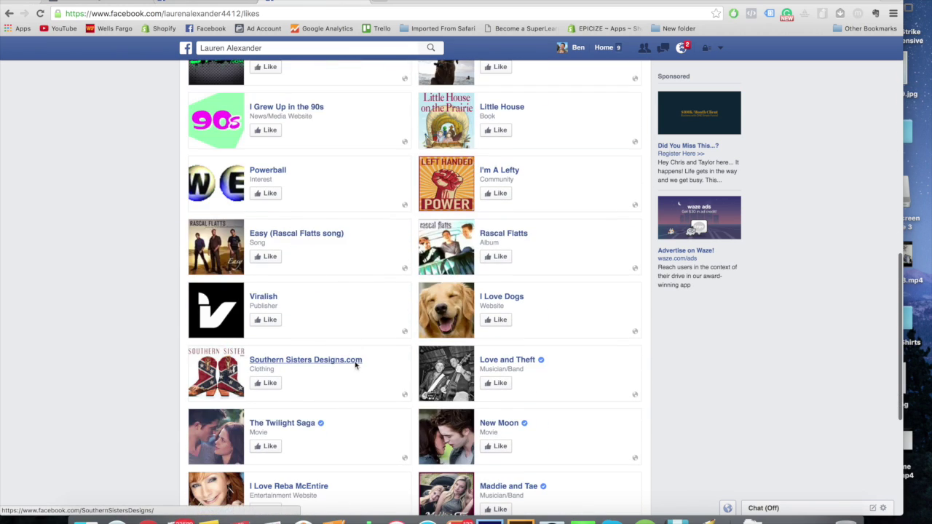
scroll(334, 394, down, 20)
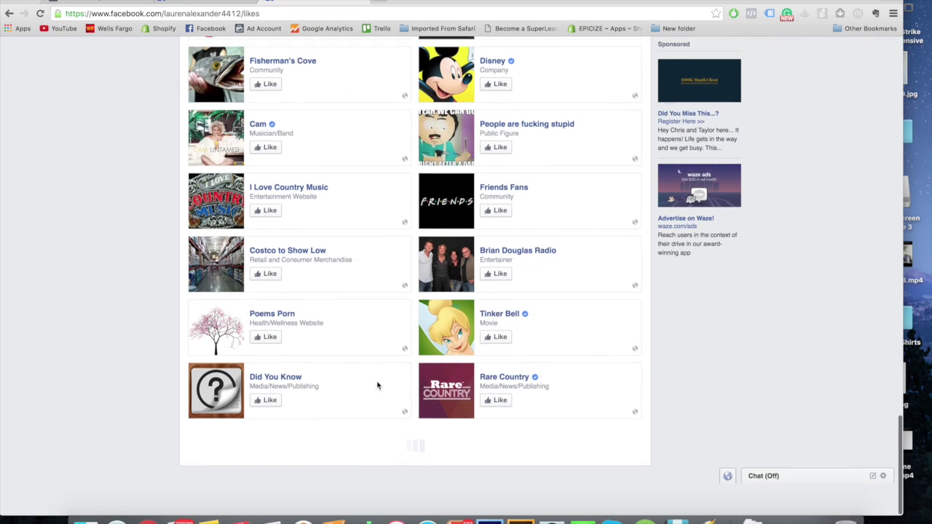
scroll(379, 378, down, 20)
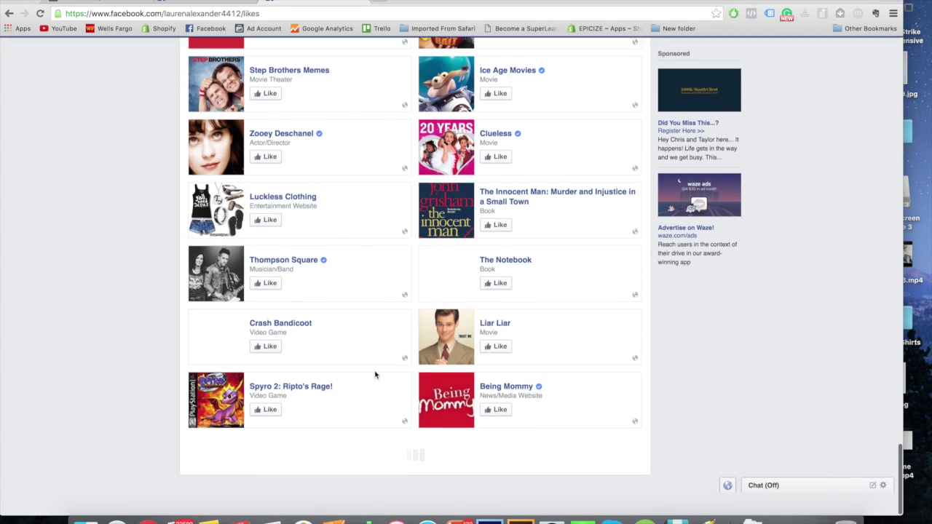
scroll(375, 375, down, 15)
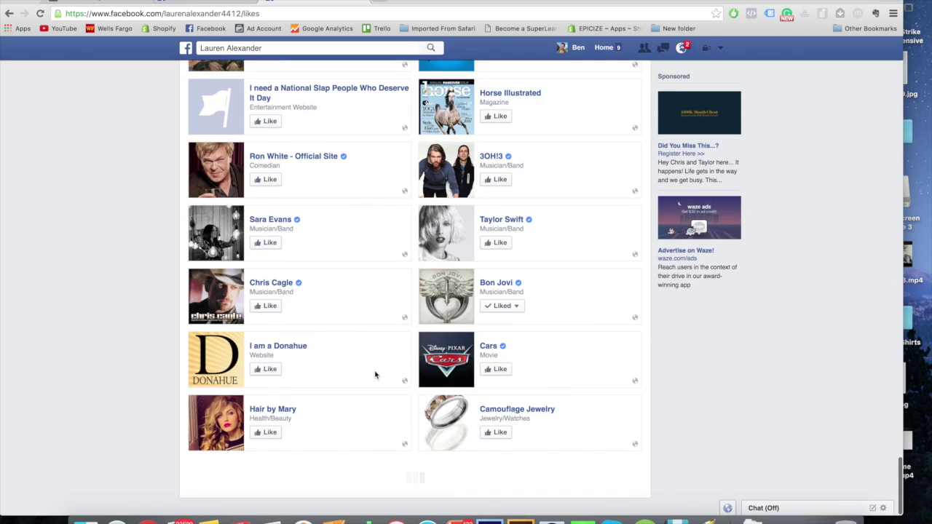
scroll(375, 375, down, 15)
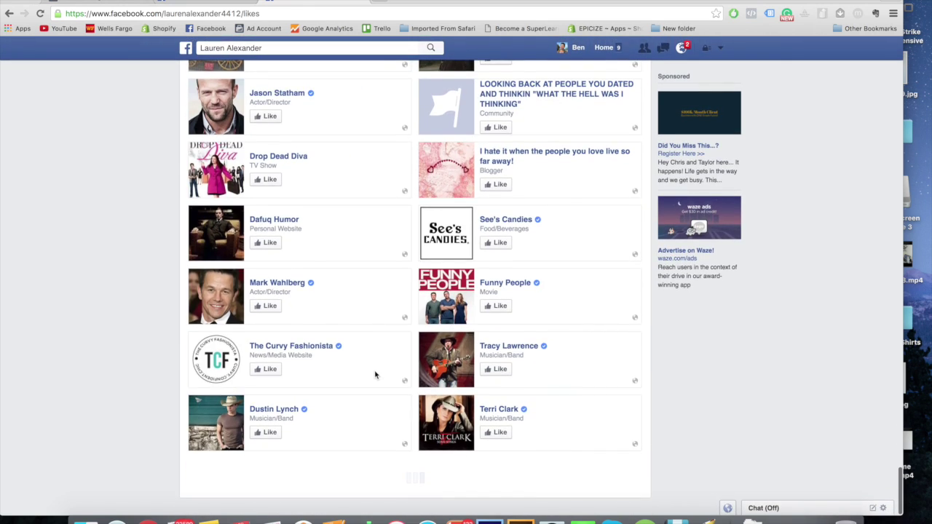
scroll(375, 375, down, 15)
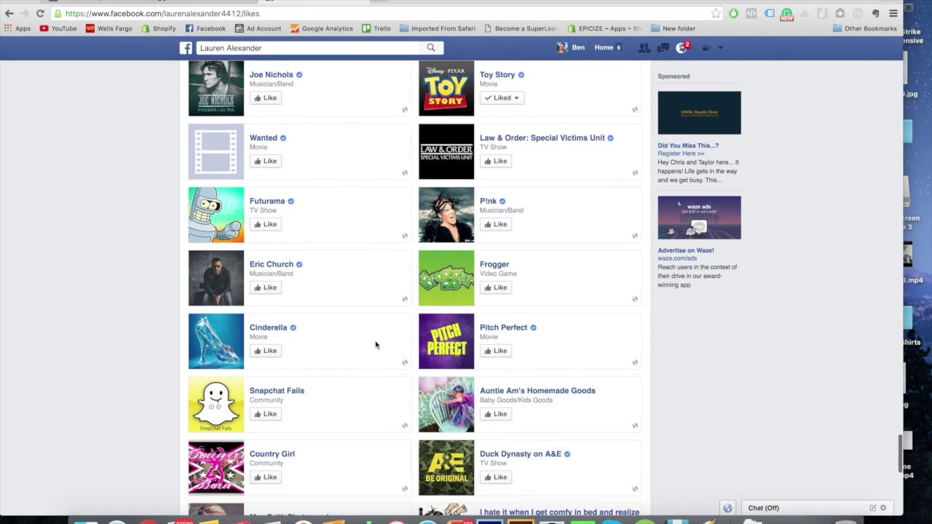
scroll(376, 345, down, 10)
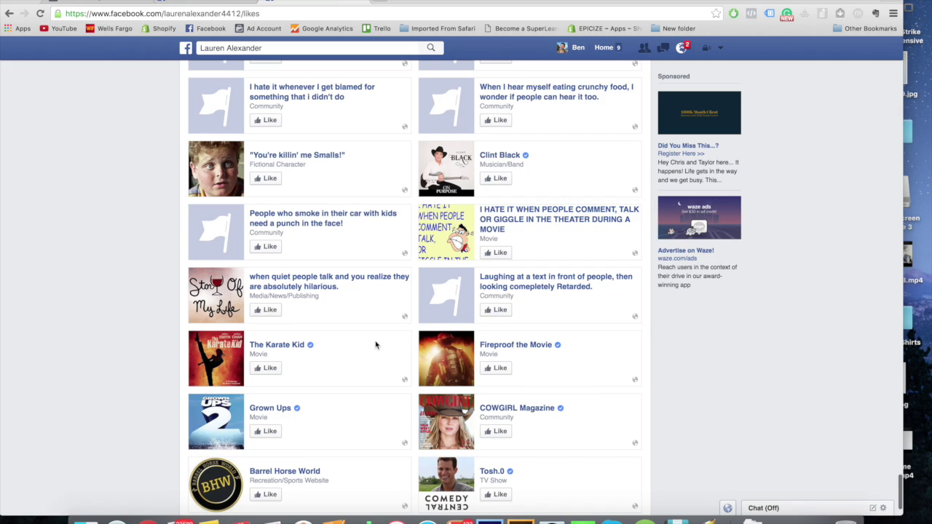
scroll(375, 345, down, 10)
scroll(368, 267, up, 20)
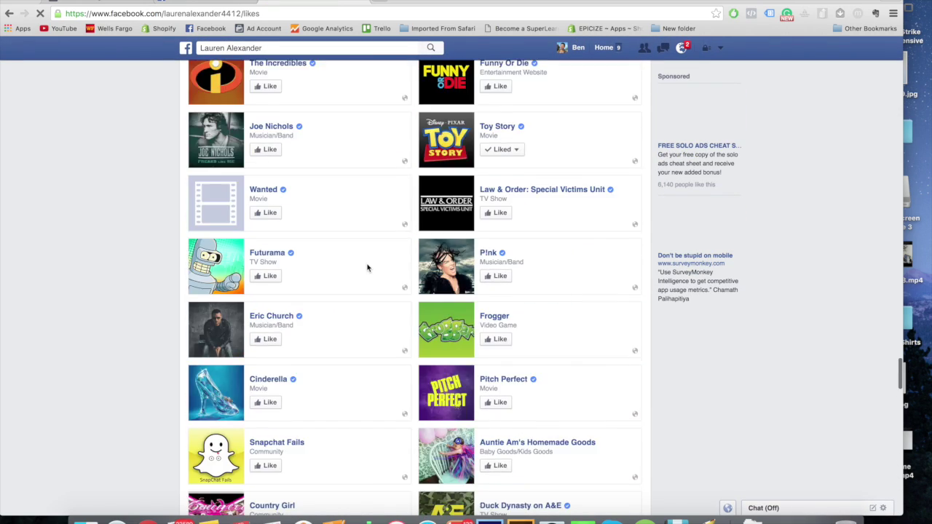
scroll(364, 268, up, 20)
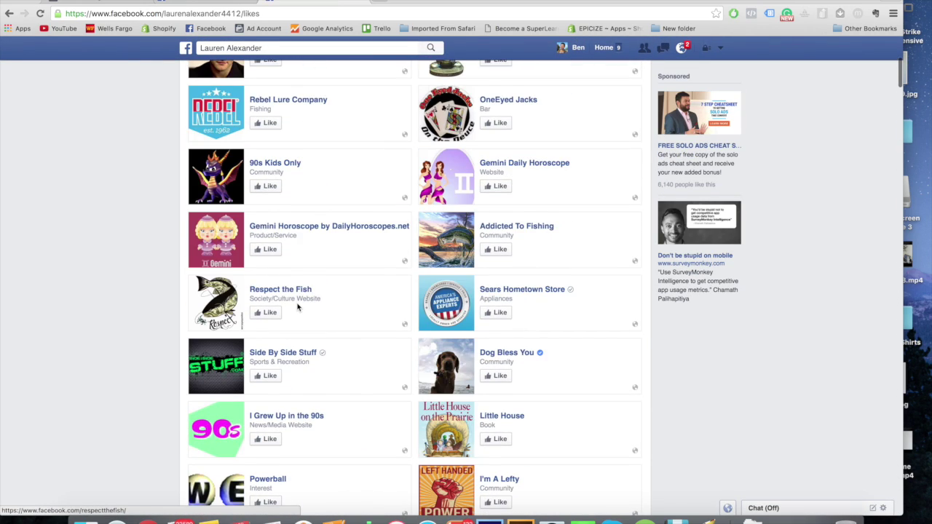
scroll(302, 350, down, 6)
scroll(313, 364, up, 3)
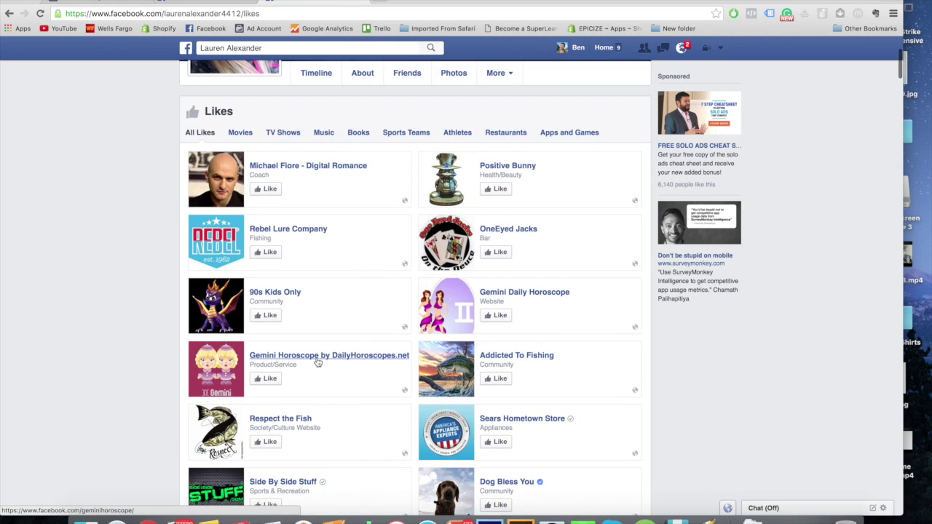
- Search the likes page for "FISH" and step through the matches, returning to Rebel Lure Company
mouse_move(318, 362)
key(ctrl+f)
text(FISH)
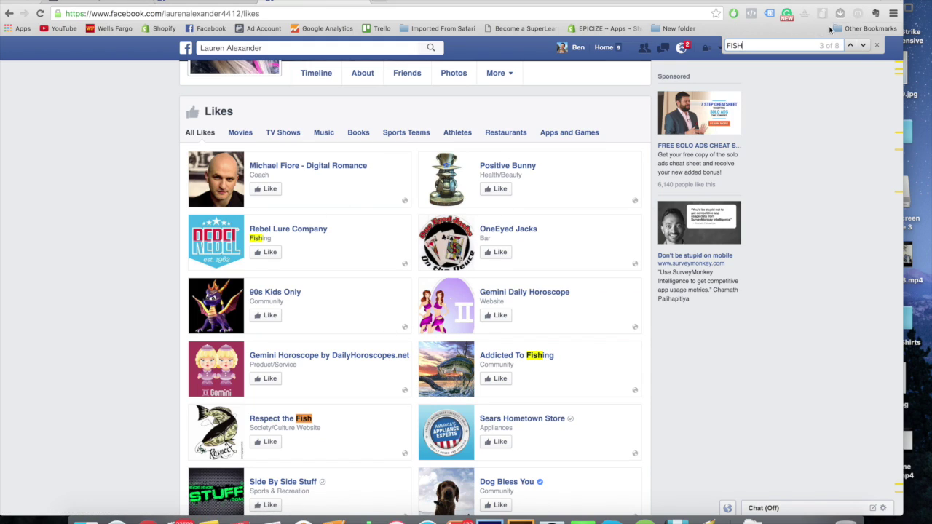
click(864, 45)
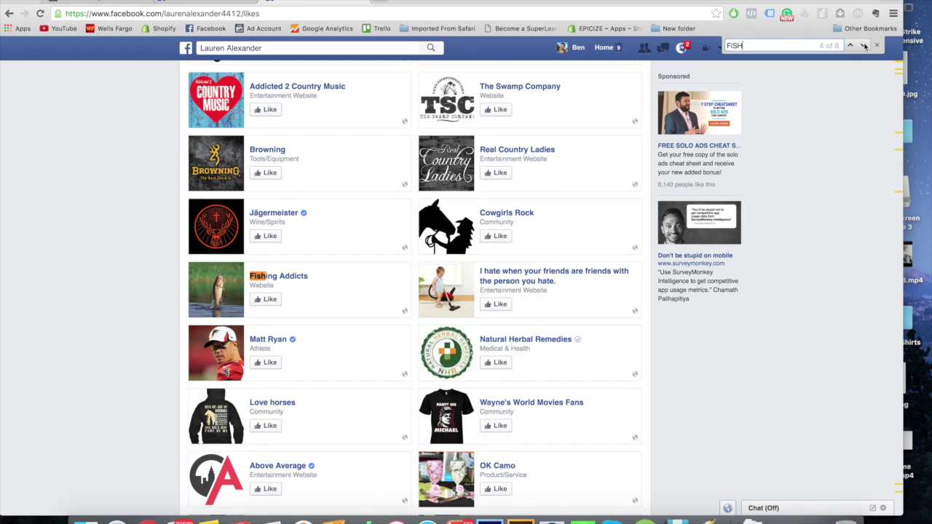
click(847, 45)
click(848, 45)
scroll(412, 228, up, 2)
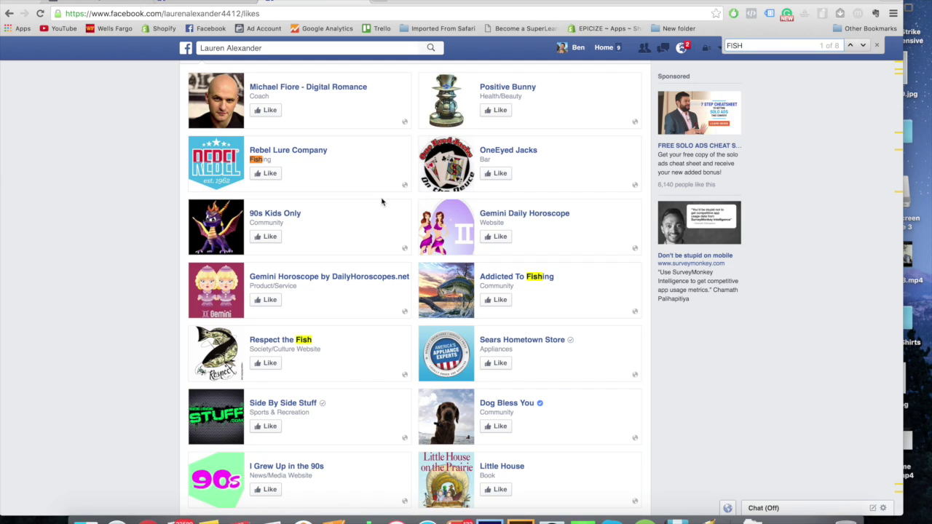
drag(340, 151, 256, 149)
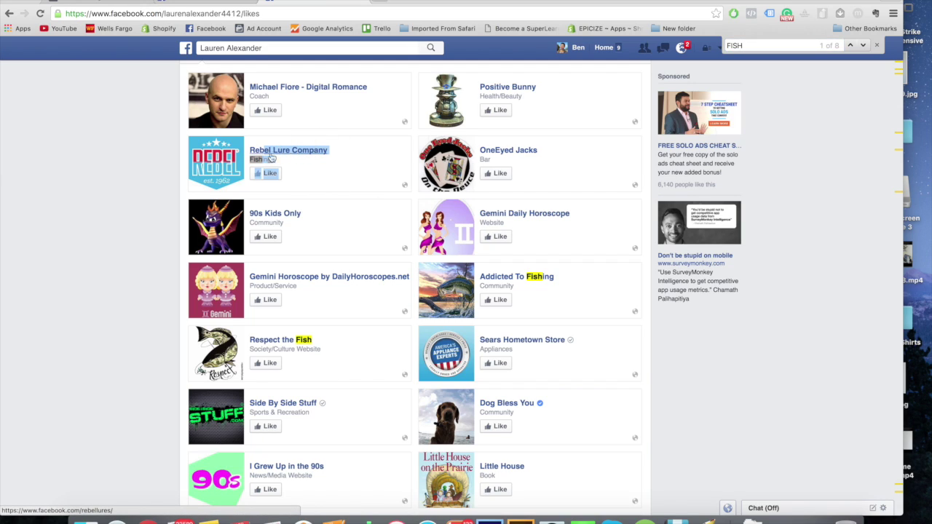
click(304, 175)
drag(326, 157, 266, 151)
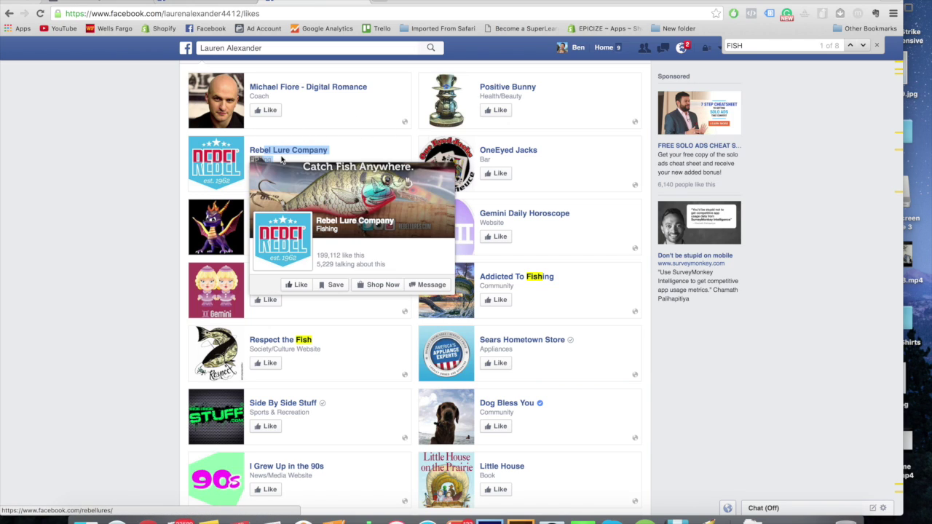
click(366, 151)
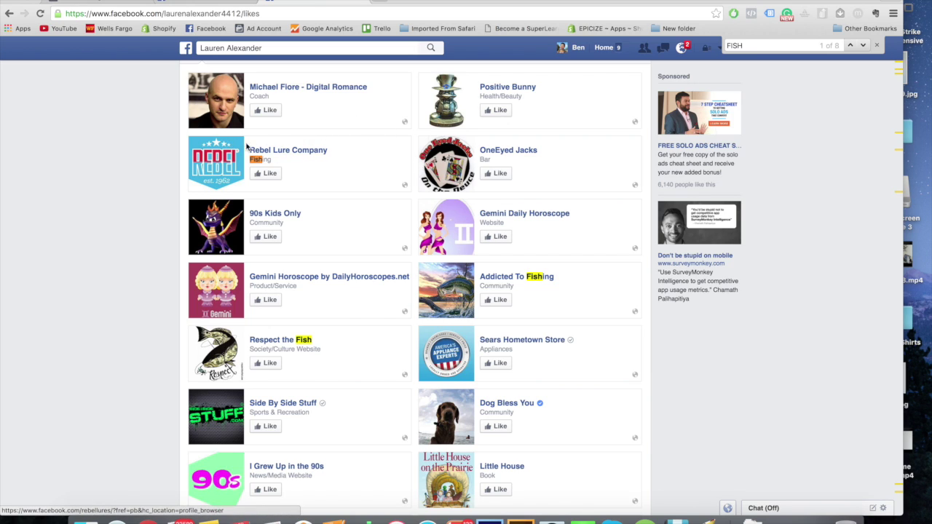
- Switch to the Audience Insights tab and add Rebel Lure Company as an interest for the new audience
click(114, 2)
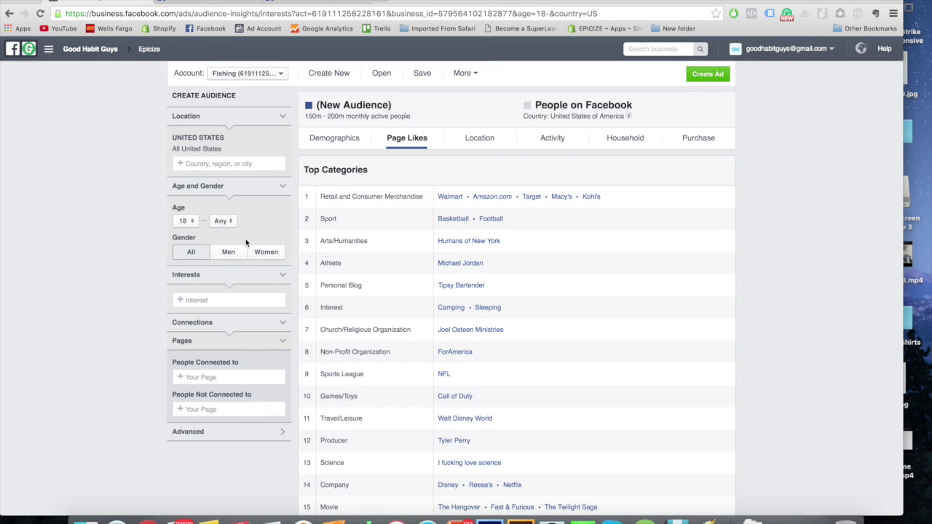
click(271, 301)
text(Re)
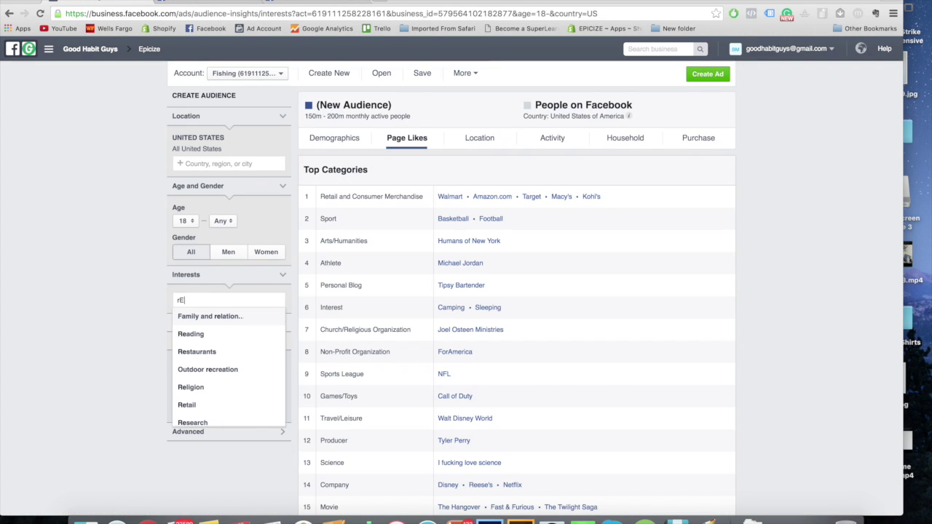
text(bel lure)
click(262, 318)
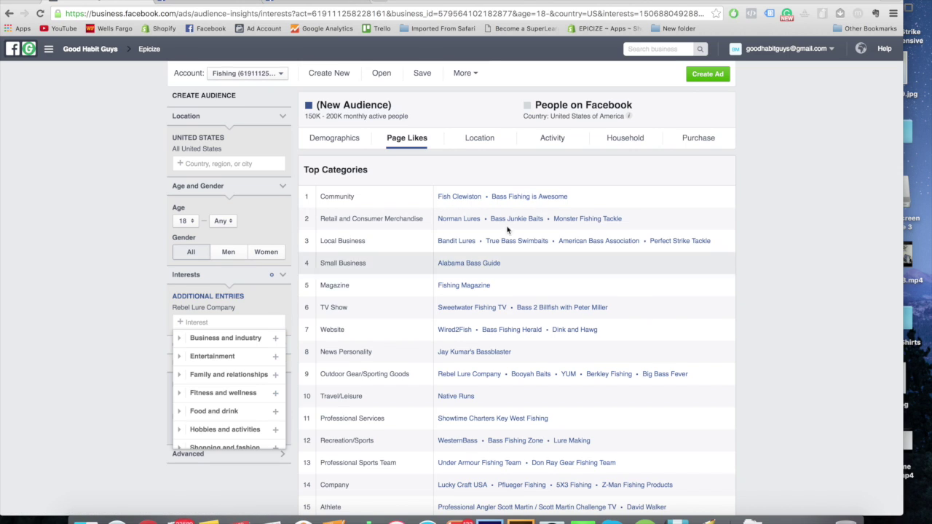
- Copy the Rebel Lure Company interest into the first cell under Buyers in the Pages table
drag(211, 309, 182, 310)
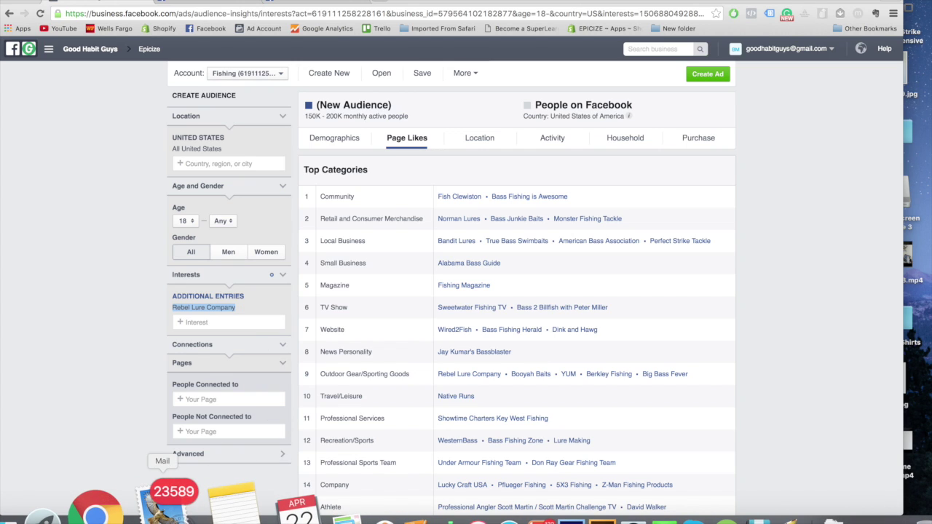
click(331, 519)
click(568, 116)
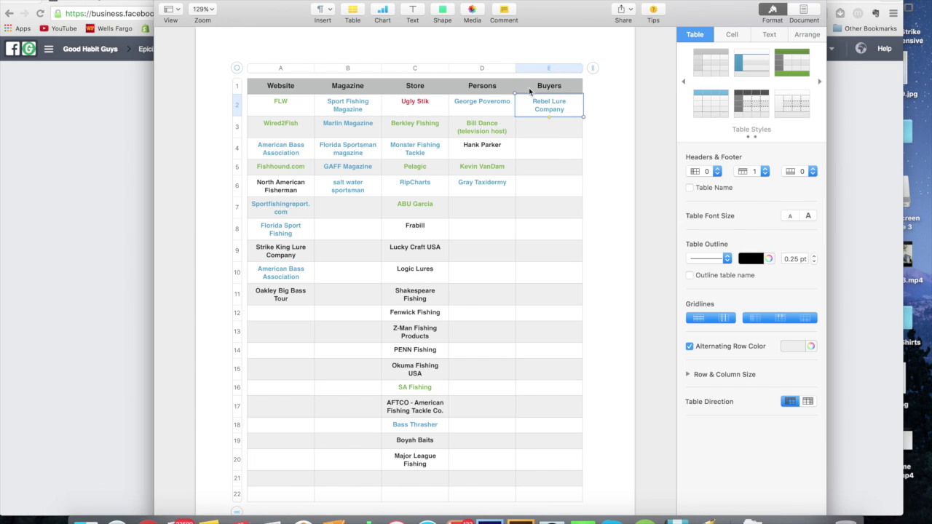
mouse_move(550, 6)
mouse_down()
mouse_move(474, 233)
mouse_move(516, 294)
mouse_move(556, 49)
mouse_move(551, 13)
mouse_up()
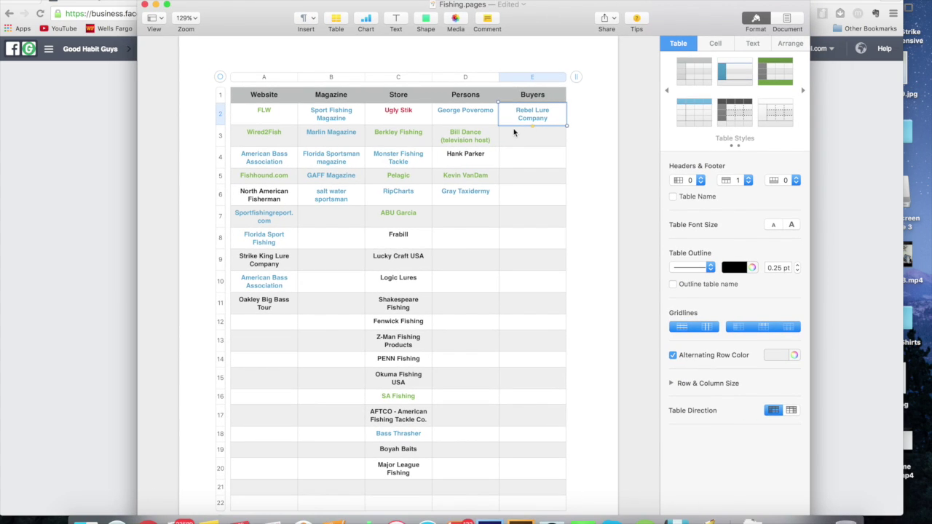
- Highlight the Buyers column from row 2 to row 13, and return to Audience Insights in Chrome
drag(546, 134, 217, 327)
drag(468, 219, 512, 348)
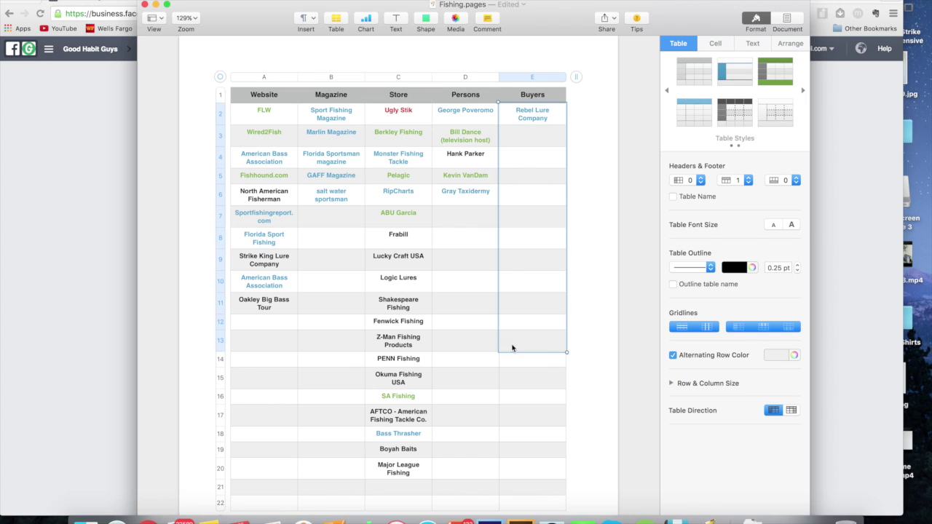
click(53, 320)
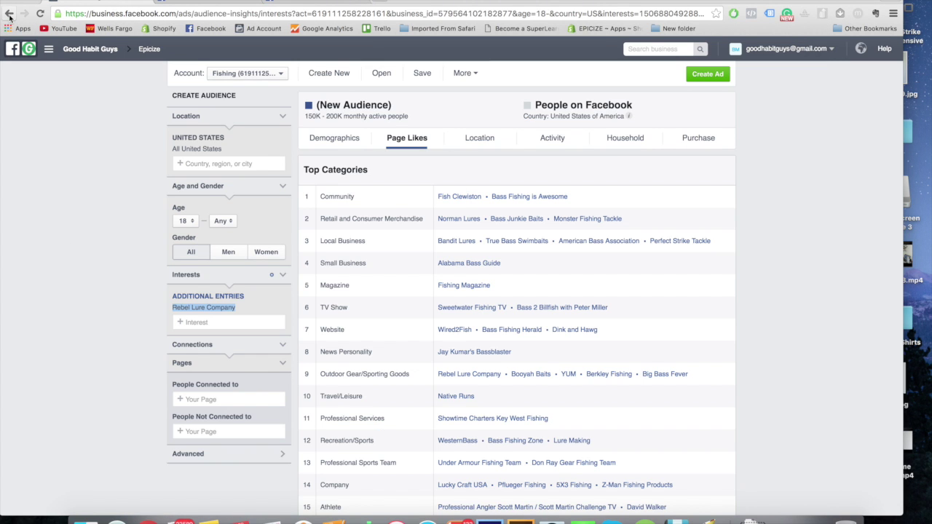
- Advance to the second "FISH" match on the buyer's likes page, Addicted To Fishing, and return to Audience Insights
click(321, 3)
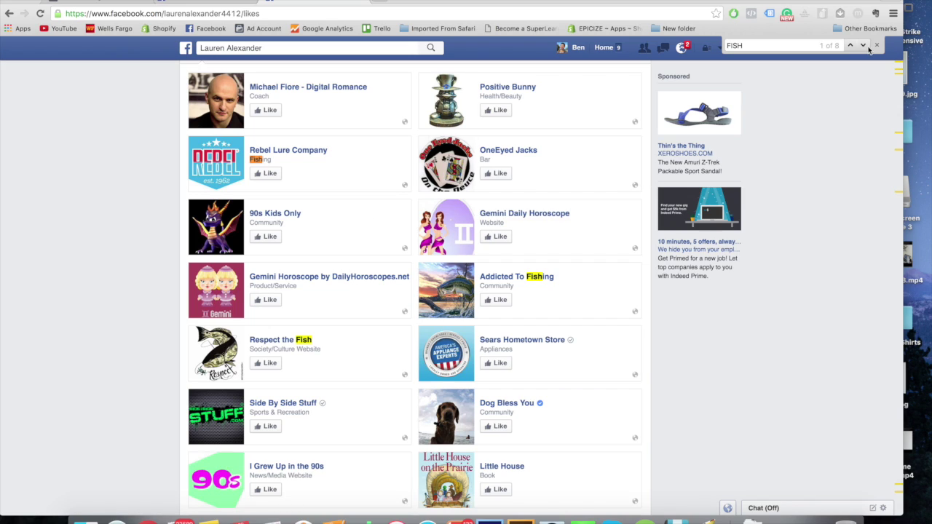
click(864, 46)
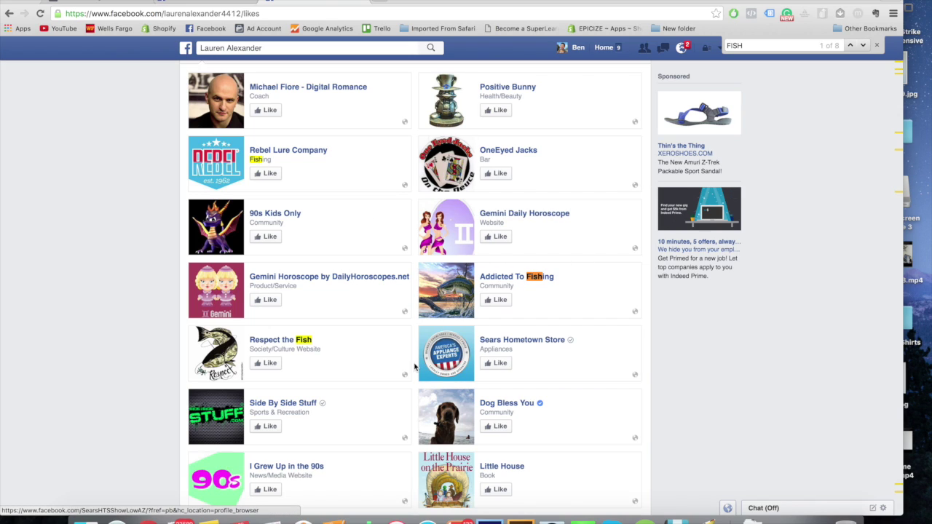
drag(559, 286, 507, 275)
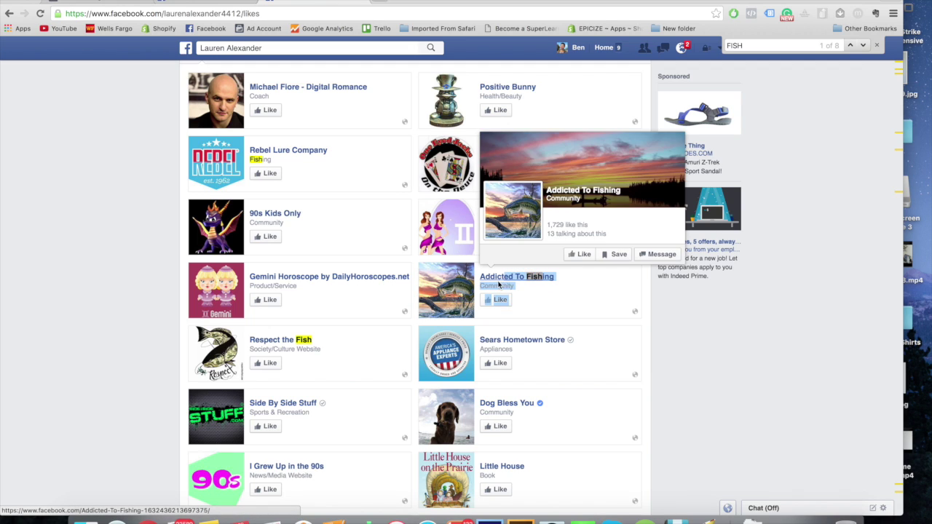
click(532, 296)
click(76, 4)
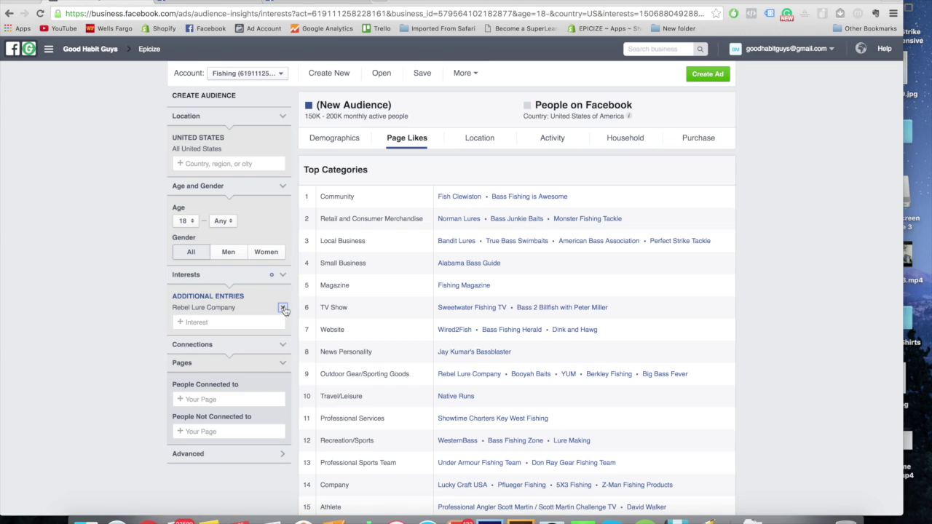
- Remove Rebel Lure Company from the audience's interests and search the interests for "Addicted to fishing"
click(284, 308)
click(246, 300)
text(A)
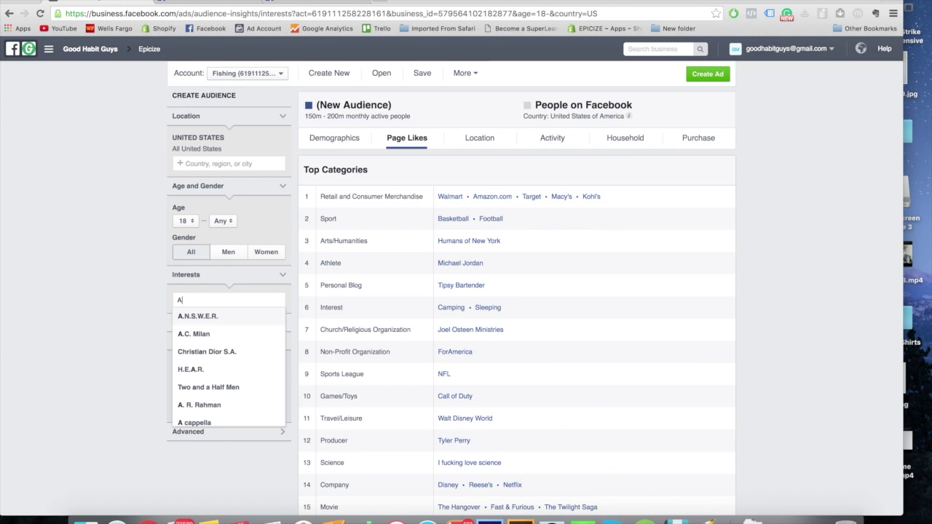
text(ddicte)
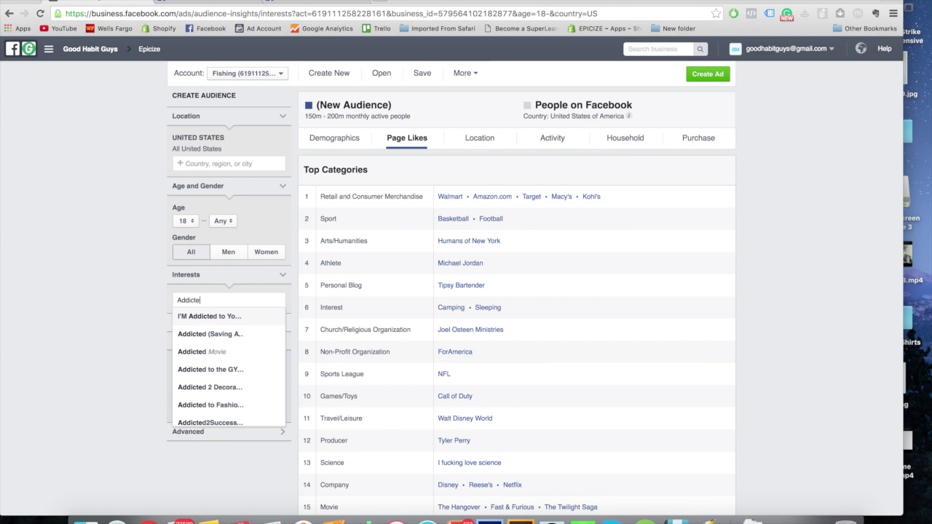
text(Addicted to f)
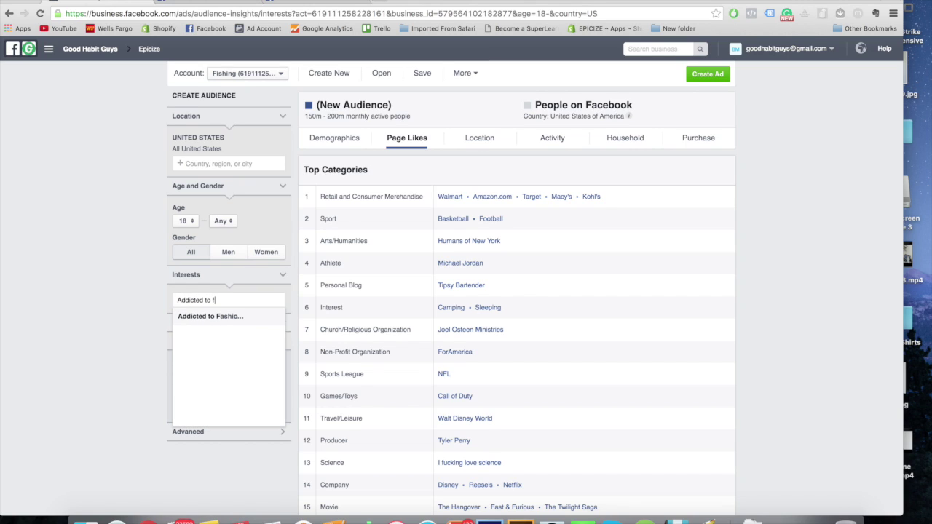
text(ishing)
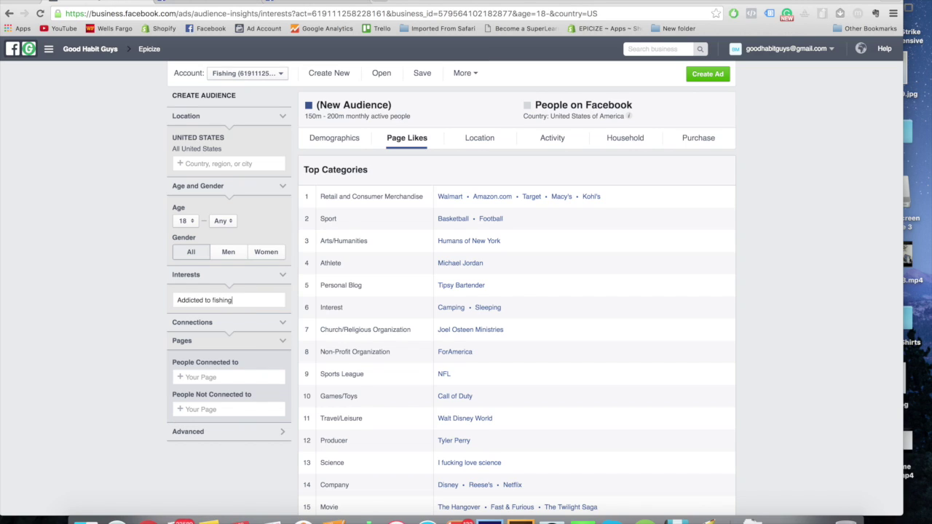
- Check the Respect the Fish entry on the buyer's likes page and add Respect the Fish as the audience's interest in Audience Insights
click(292, 2)
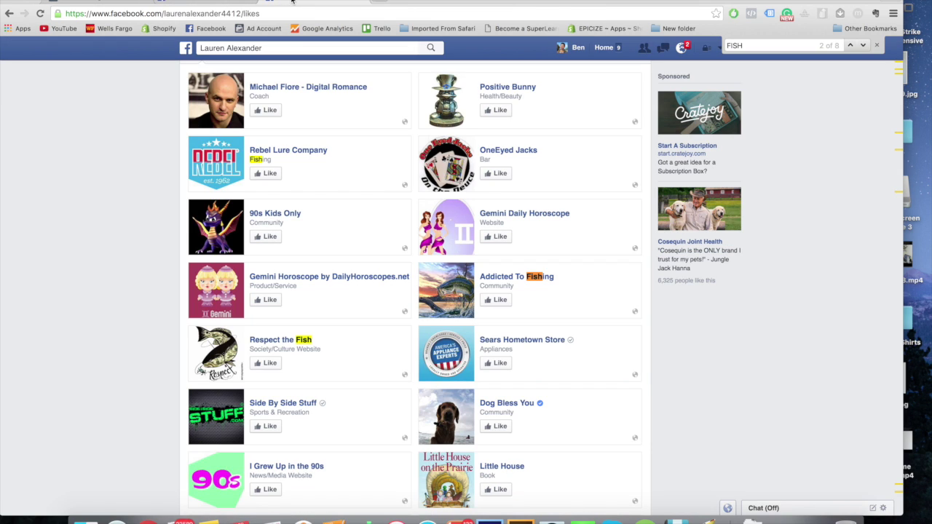
click(132, 4)
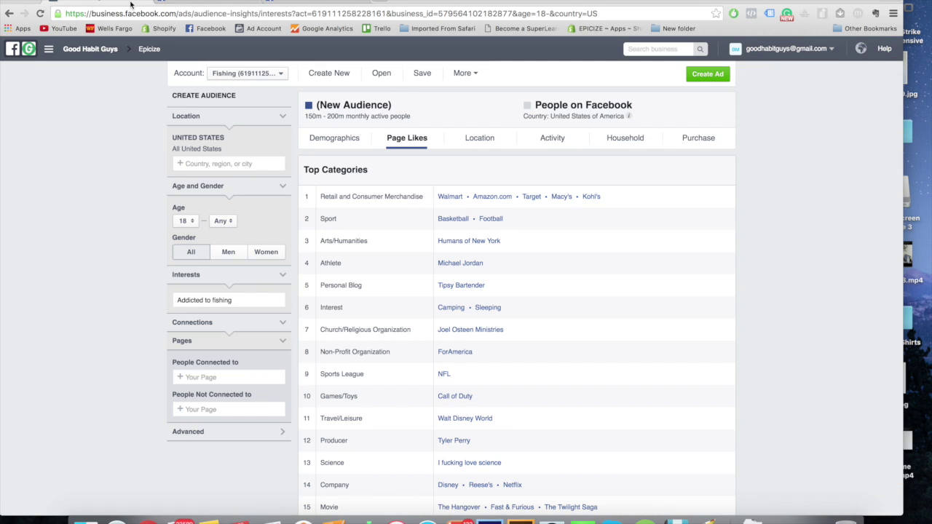
click(319, 3)
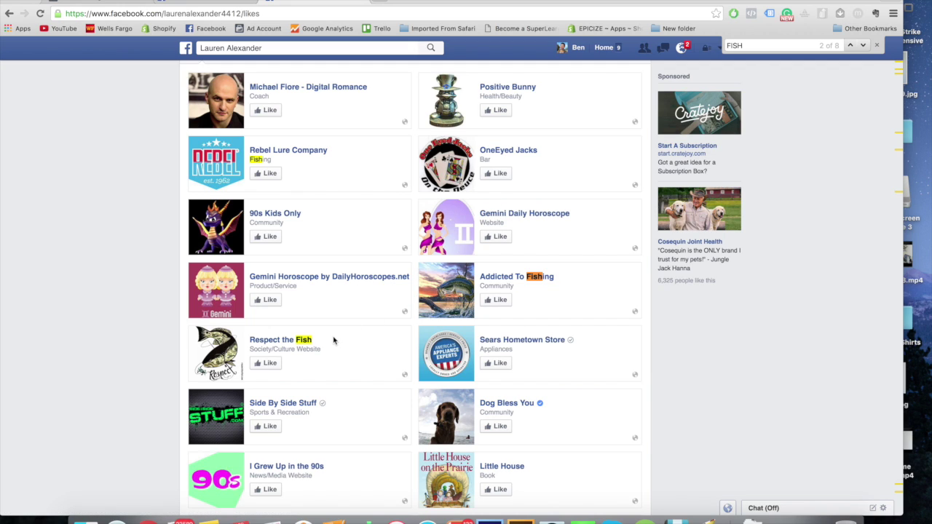
mouse_move(279, 347)
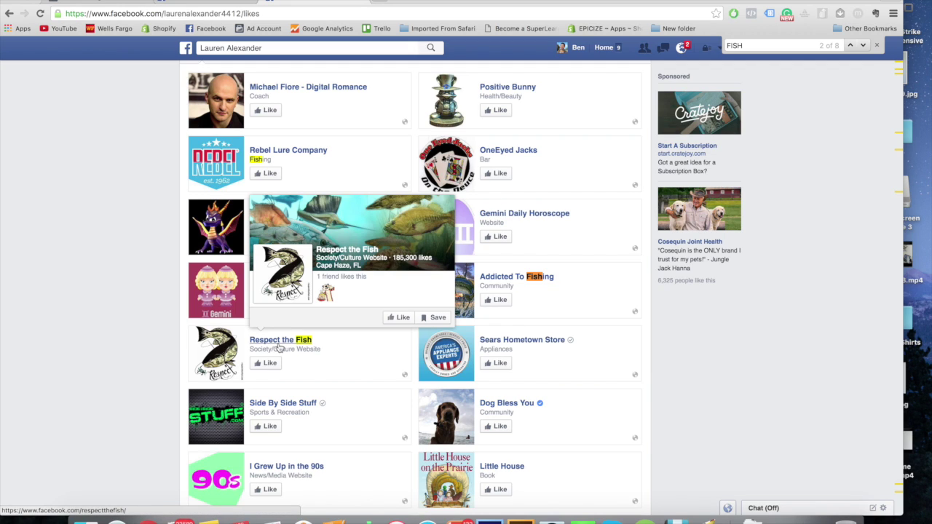
click(112, 1)
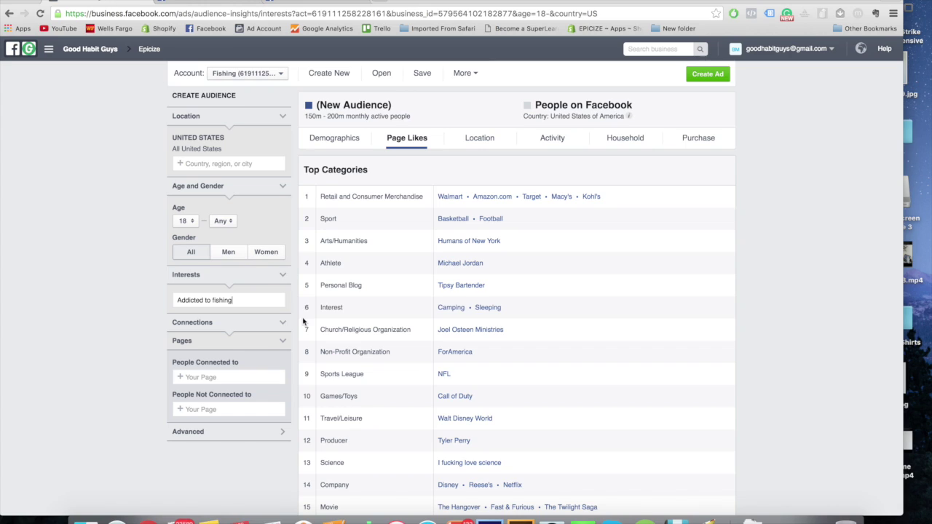
click(272, 298)
text(respect the fish)
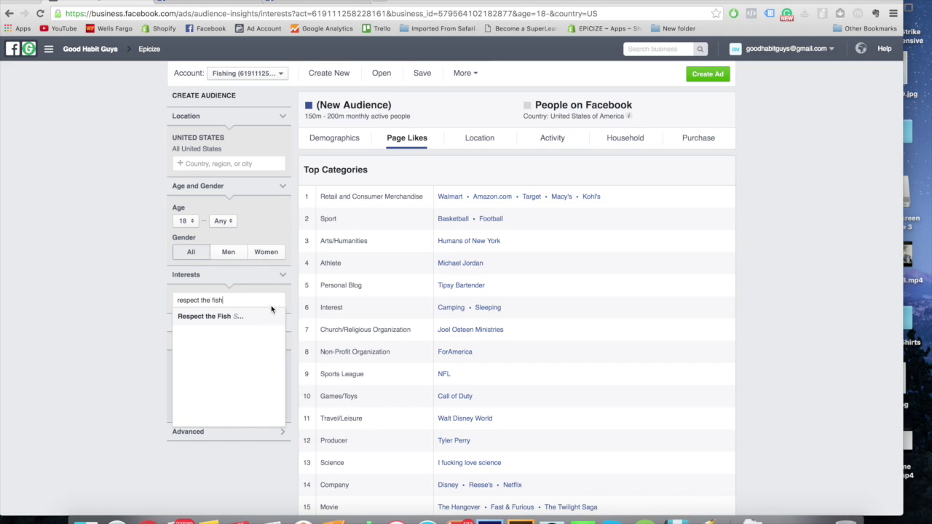
click(266, 316)
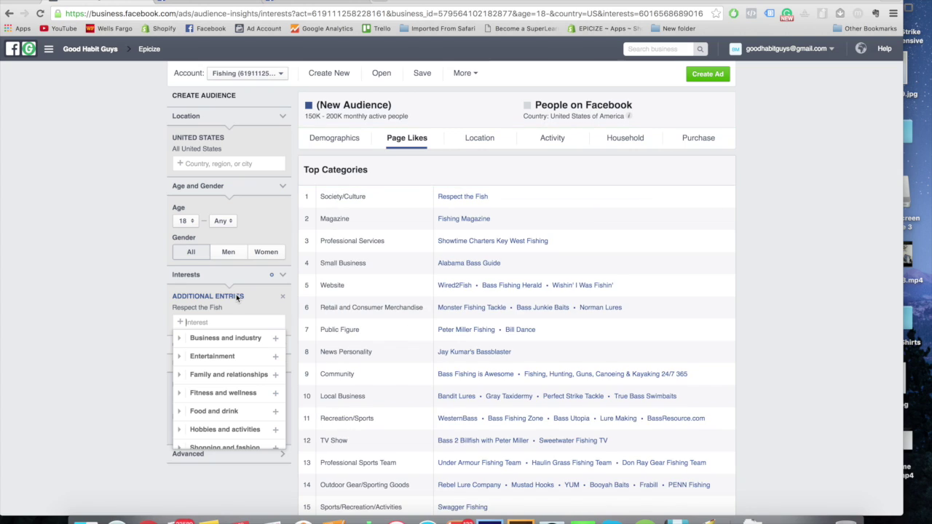
- Open the Respect the Fish Facebook page in a new tab and examine its about details, photos, videos and posts
right_click(481, 197)
click(502, 263)
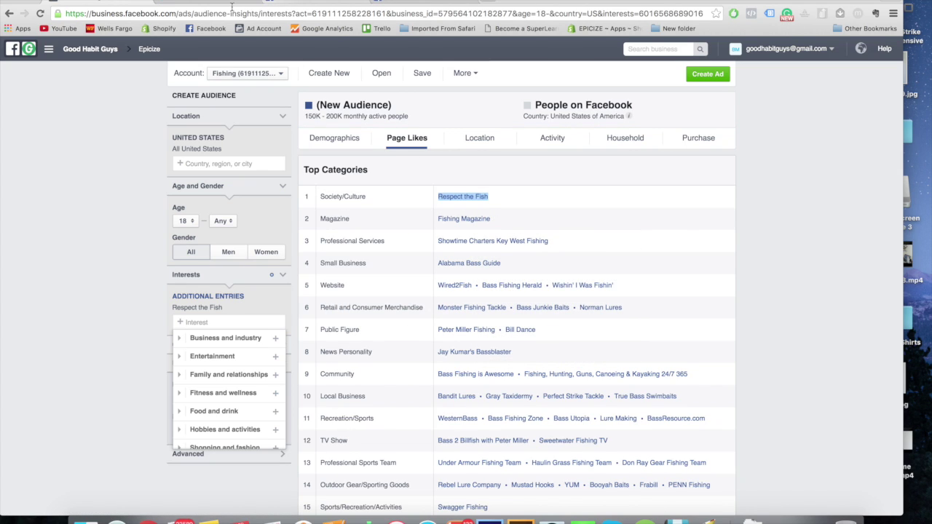
click(191, 4)
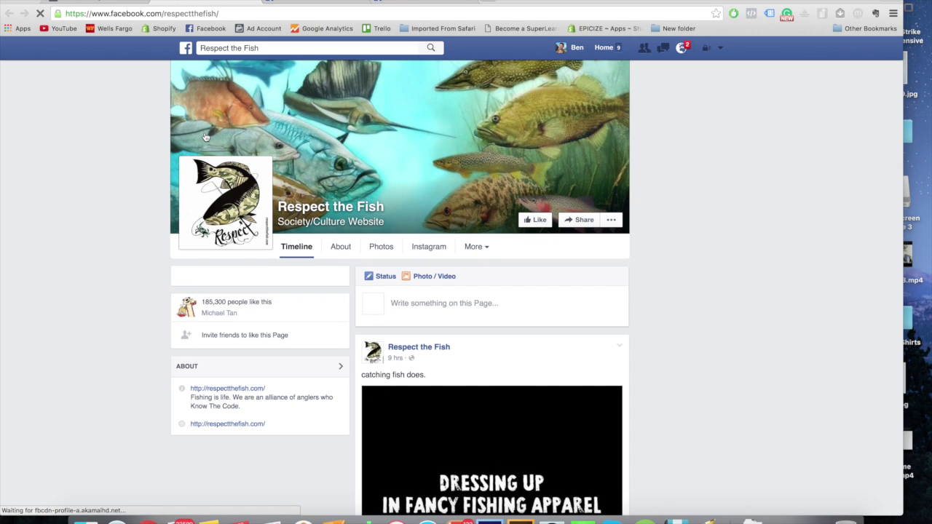
scroll(269, 237, down, 4)
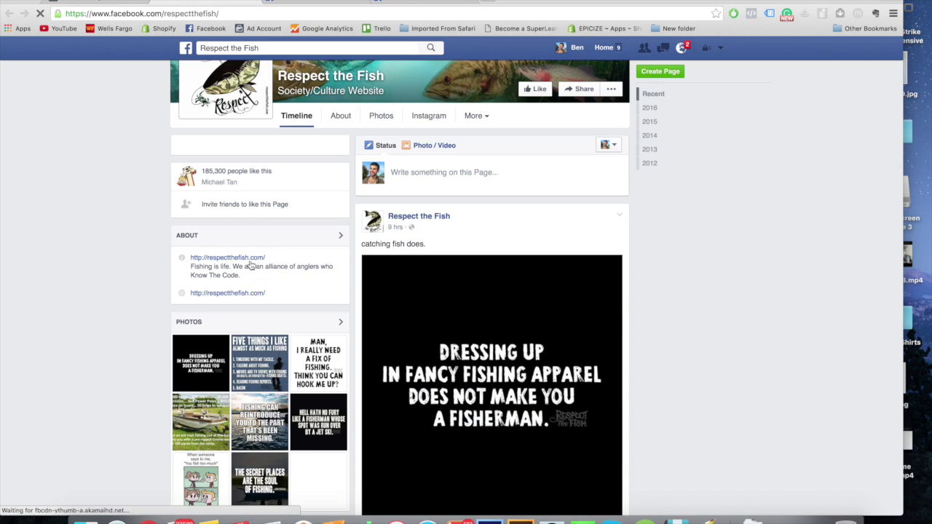
scroll(182, 271, down, 2)
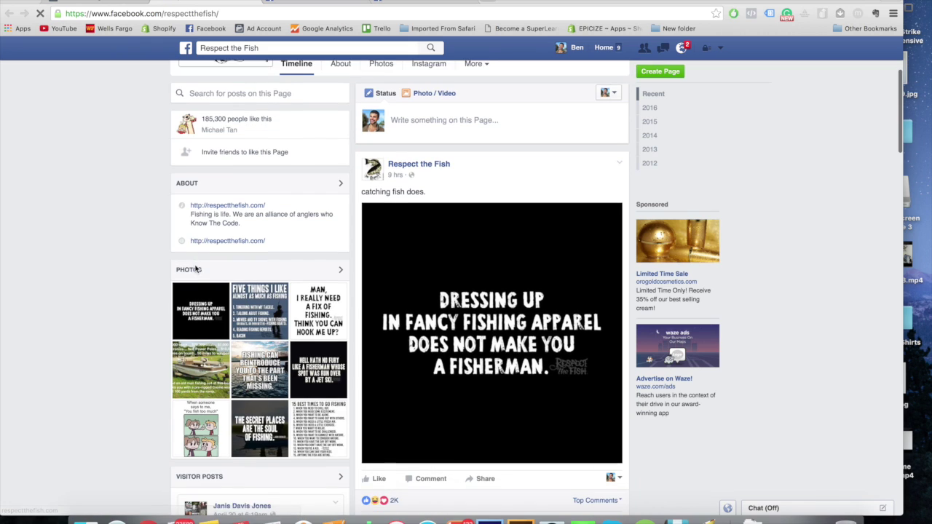
scroll(136, 311, down, 2)
scroll(137, 312, up, 6)
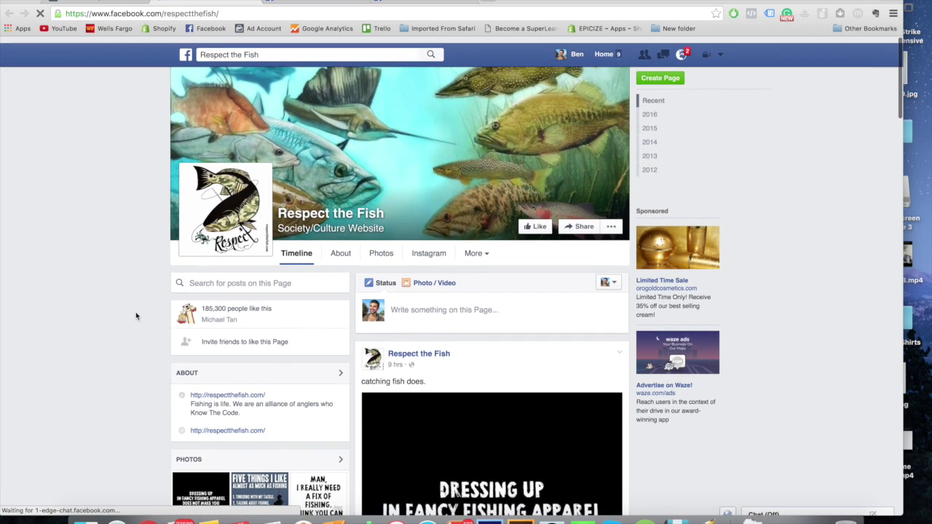
scroll(136, 238, down, 10)
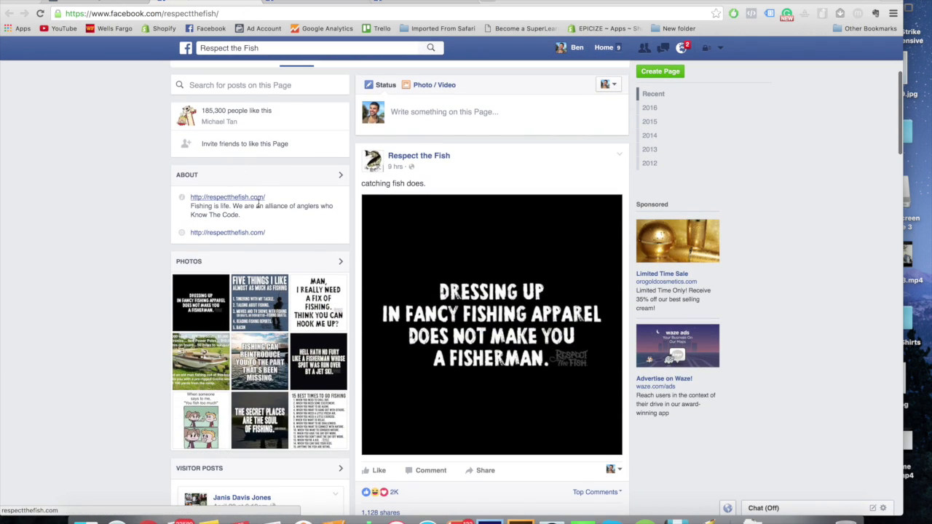
scroll(260, 233, down, 9)
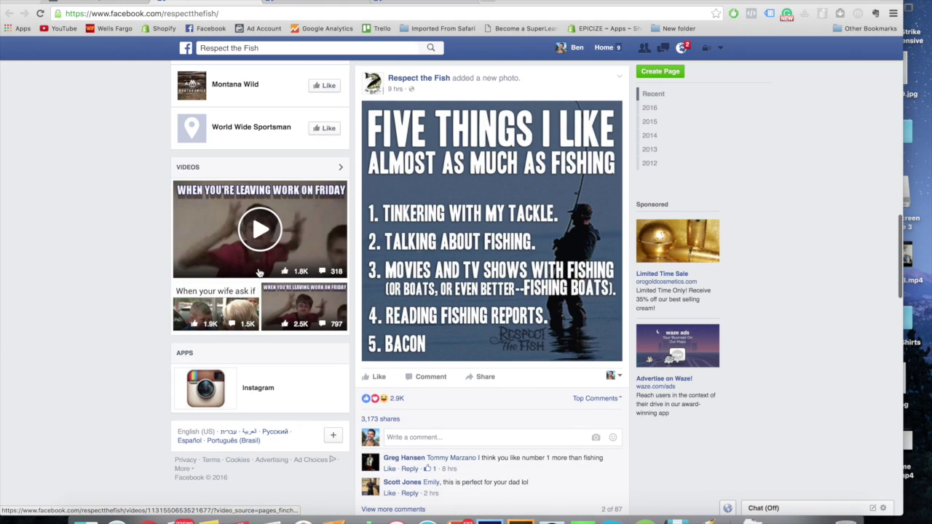
scroll(259, 244, up, 15)
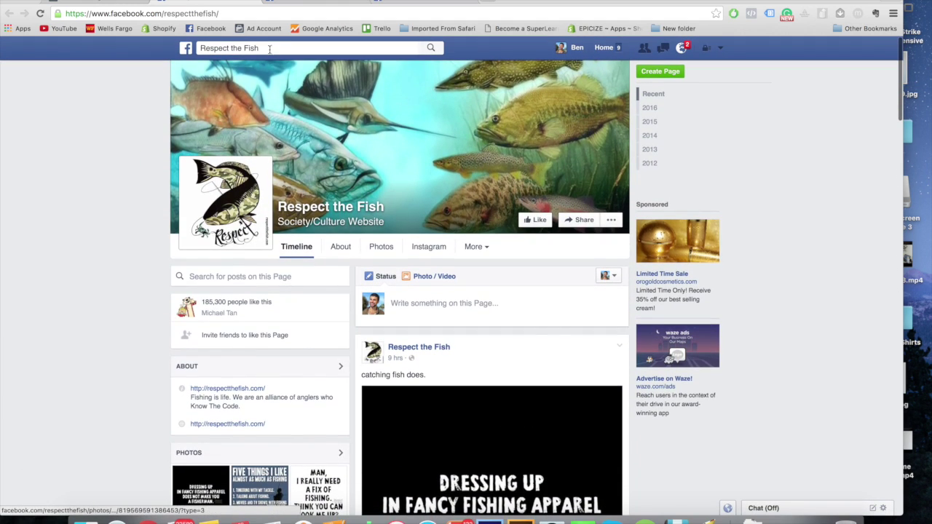
- Copy the Respect the Fish interest into the Buyers cell in row 3 of the Pages table, and return to Chrome
click(146, 3)
drag(234, 306, 175, 310)
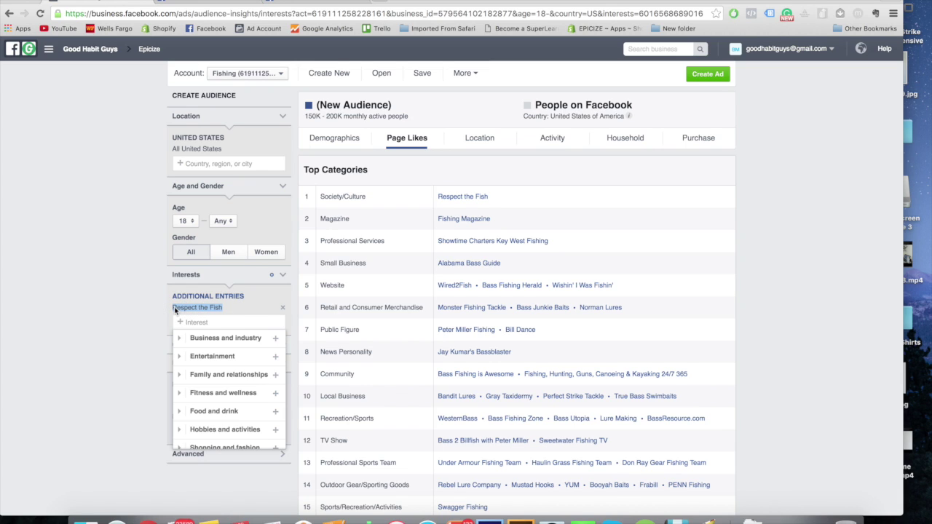
click(367, 510)
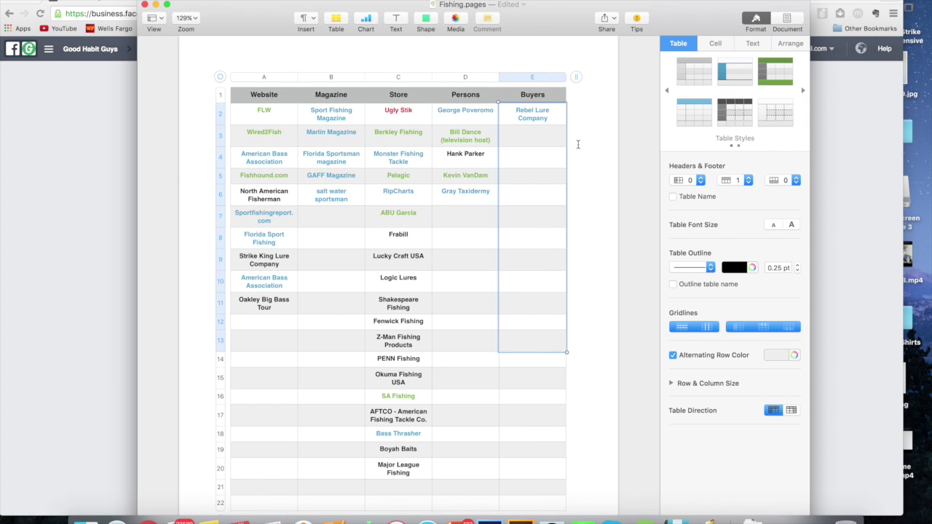
click(539, 142)
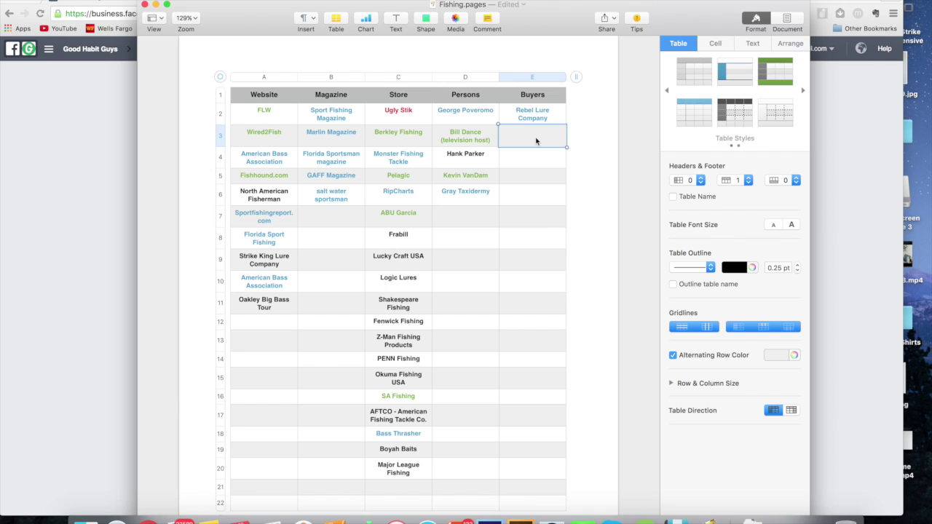
click(61, 312)
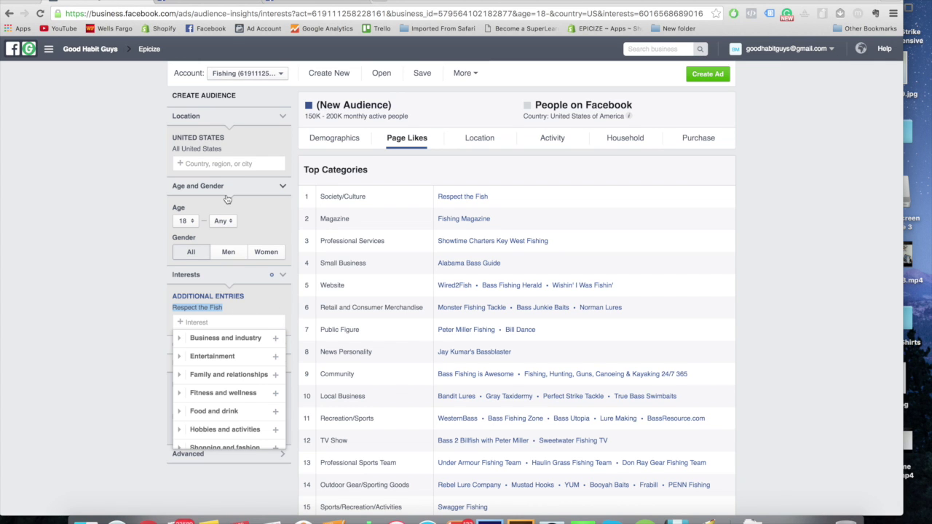
- Locate Fishing Addicts among the buyer's likes, then remove Respect the Fish from the audience's interests and search for "fishing addicts"
click(304, 2)
scroll(380, 326, down, 10)
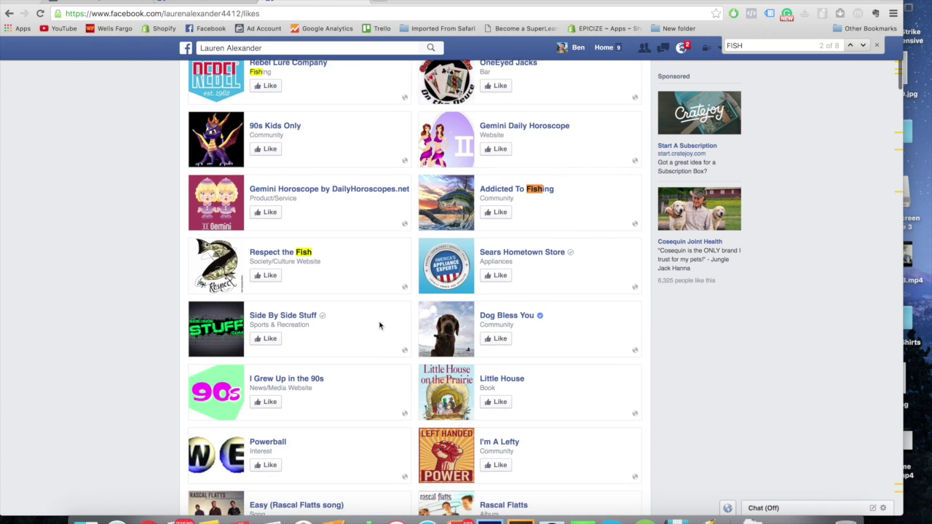
scroll(391, 395, down, 5)
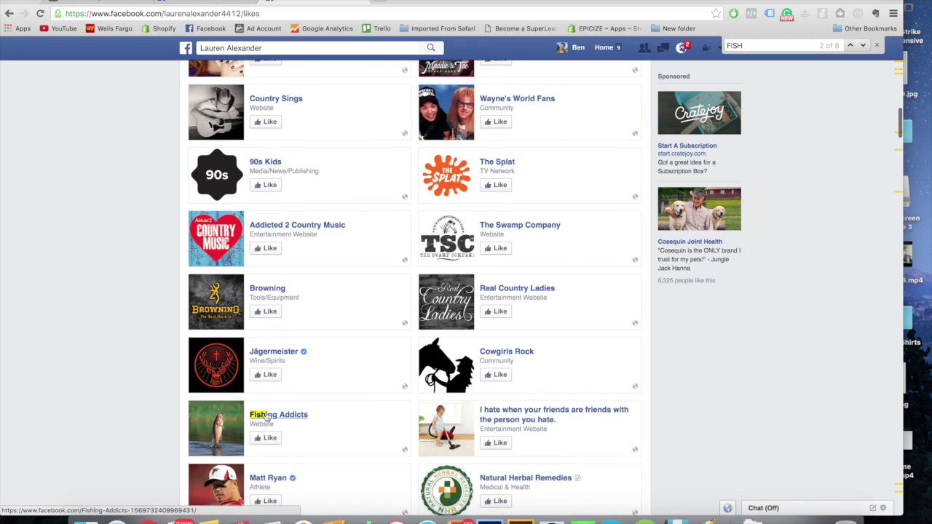
click(107, 2)
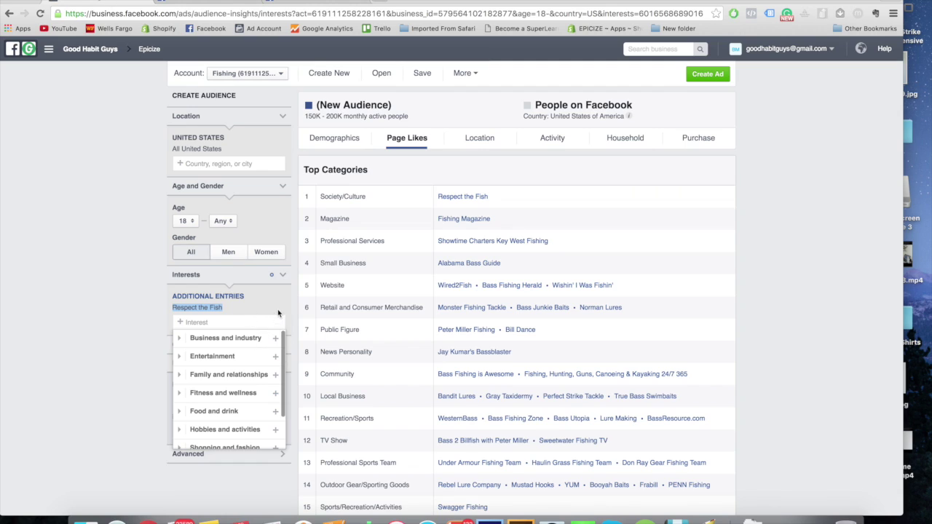
key(BackSpace)
text(fishing addicts)
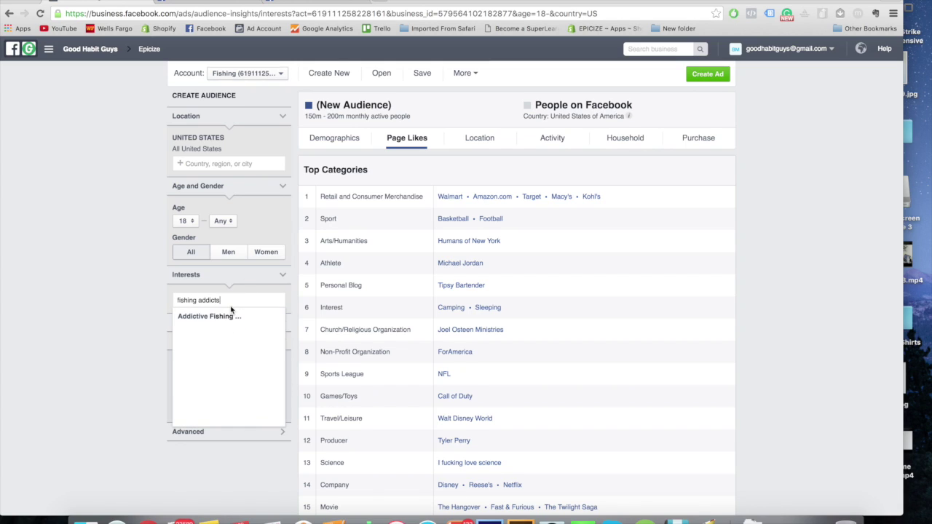
- Search the interests again for "fishing addi", try Addictive Fishing as the audience's interest, and remove it
drag(236, 302, 181, 301)
triple_click(207, 300)
text(fi)
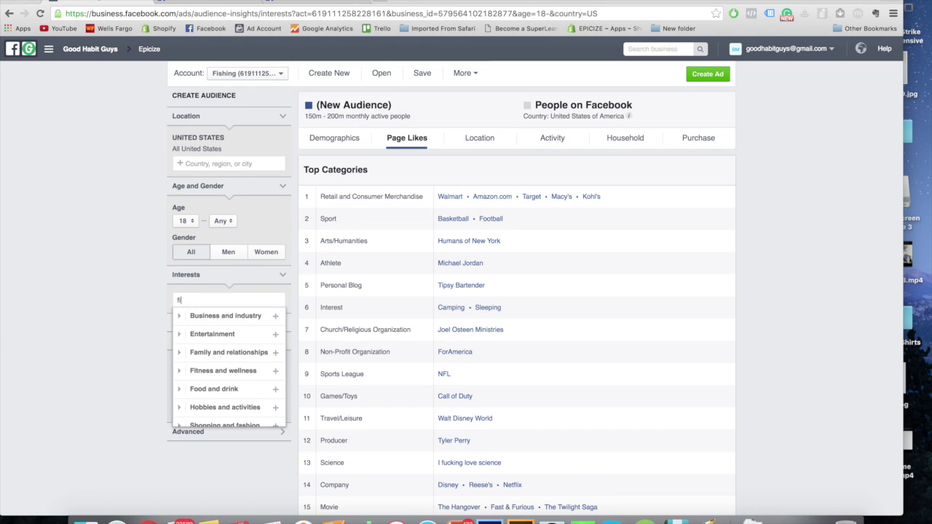
text(shing addi)
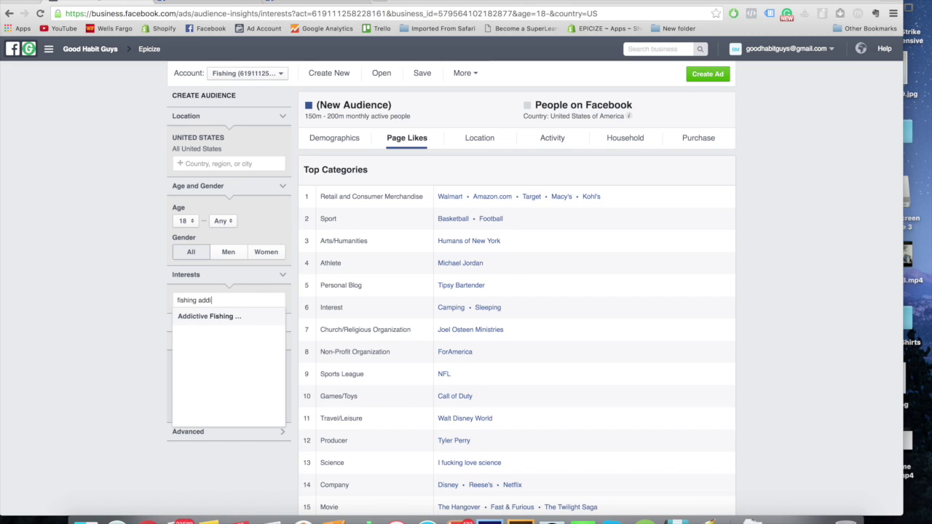
click(204, 316)
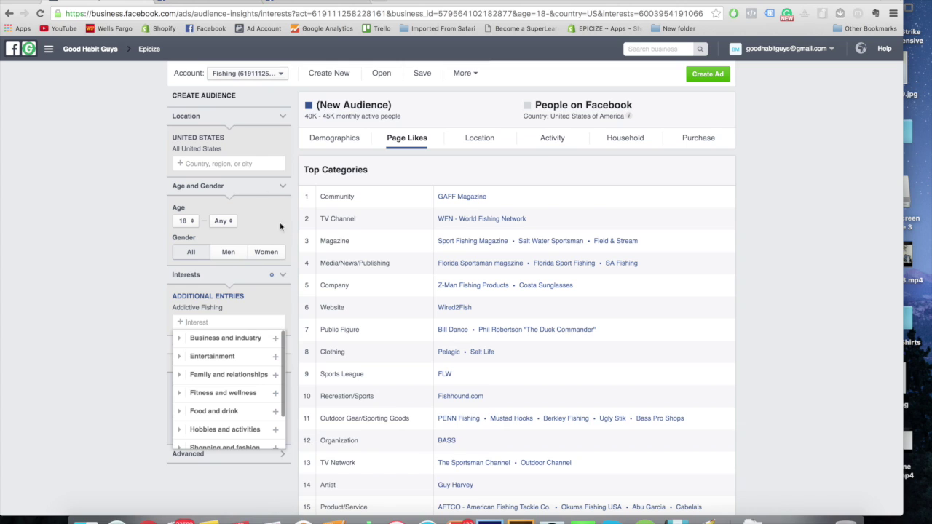
click(282, 309)
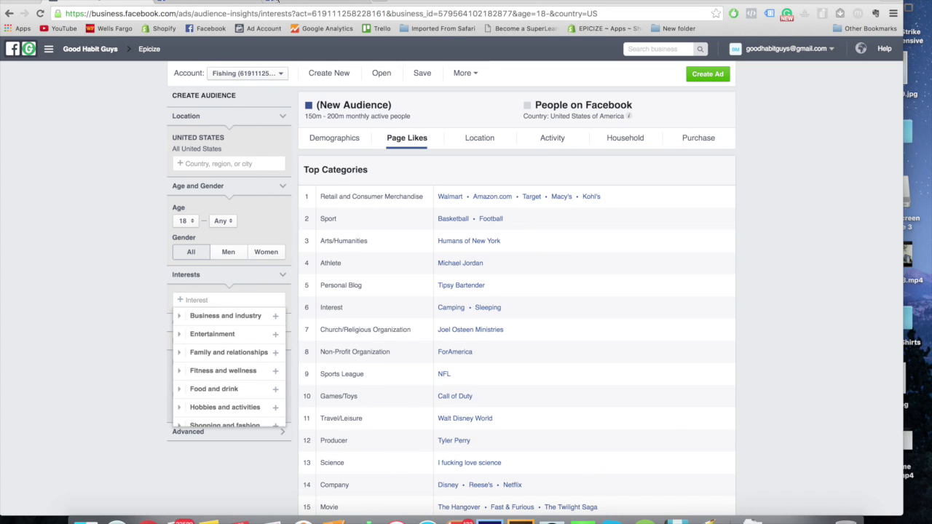
- Locate Fisherman's Cove among the buyer's likes, check the interests table in Pages, and return to Chrome
click(289, 2)
scroll(302, 429, down, 5)
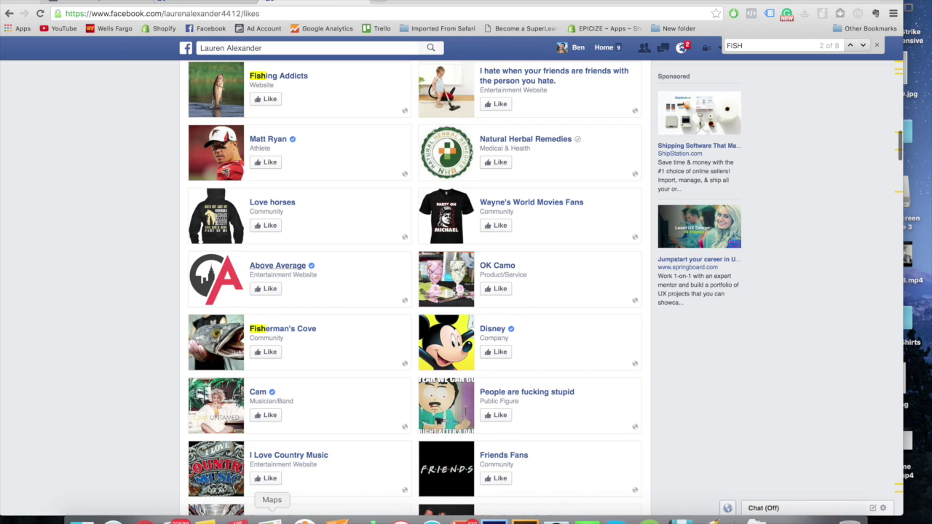
click(341, 501)
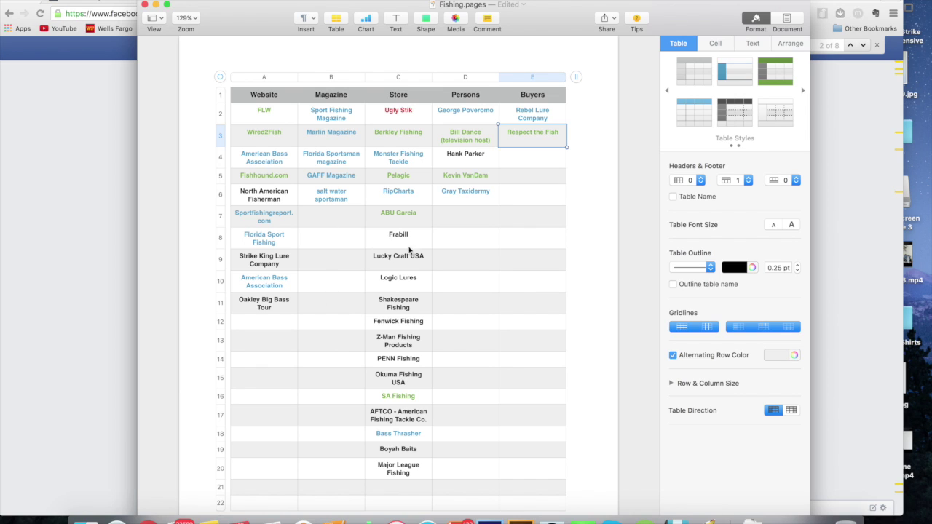
click(114, 298)
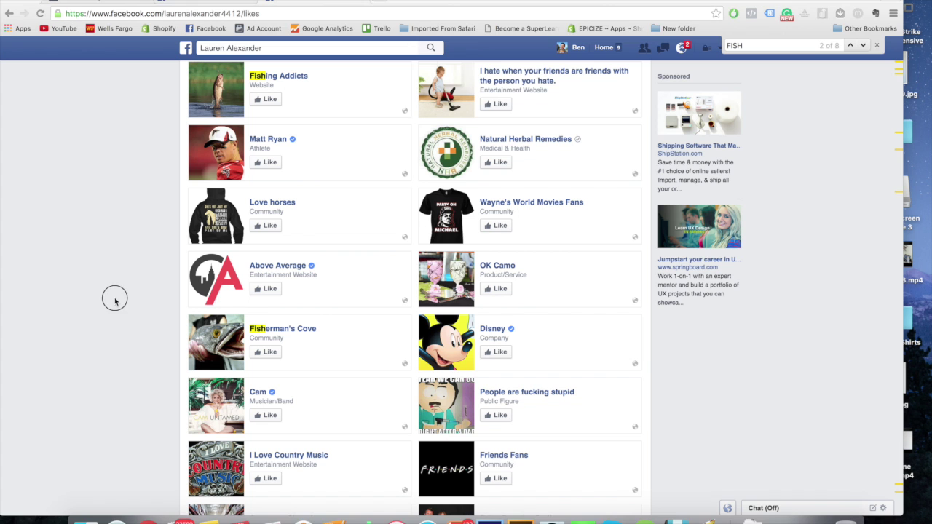
- Search the audience's interests in Audience Insights for "fishermans cove" and add Fisherman's Cove
click(113, 2)
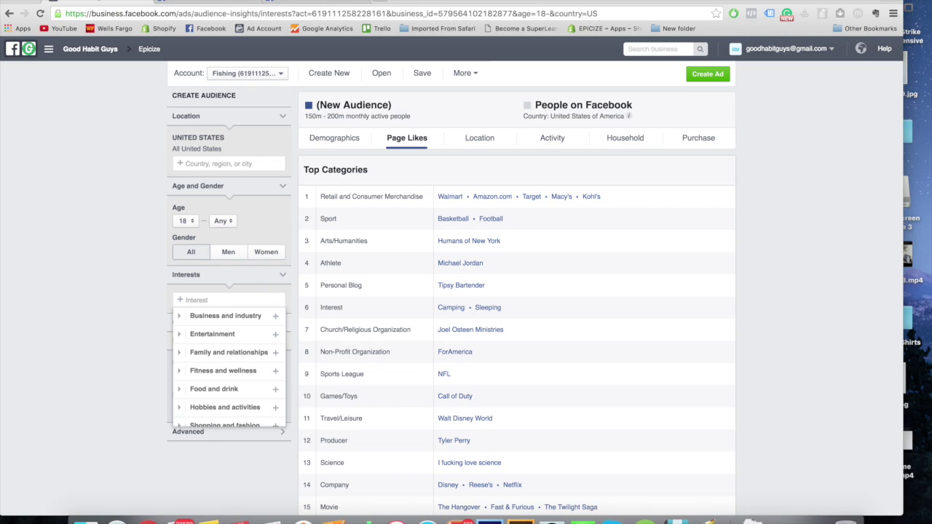
text(fi)
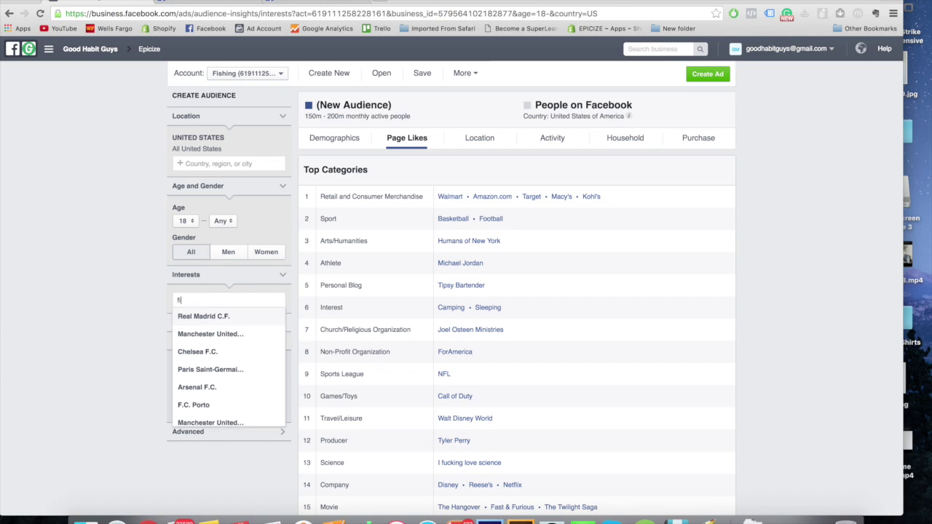
text(shermans cove)
key(super+a)
text(fishermans cove)
click(245, 317)
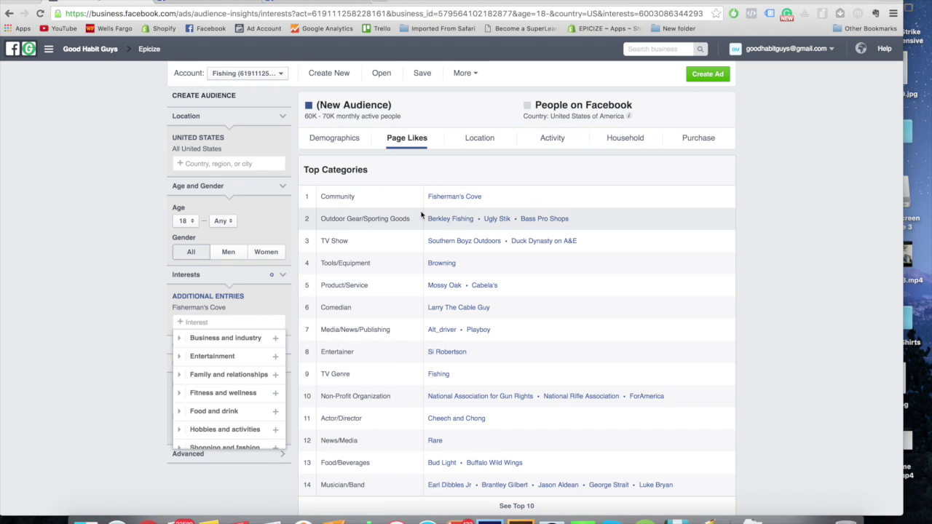
- Copy the link of the Fisherman's Cove page from the top categories and open it in another tab
right_click(443, 195)
click(442, 264)
click(178, 14)
key(super+v)
key(Return)
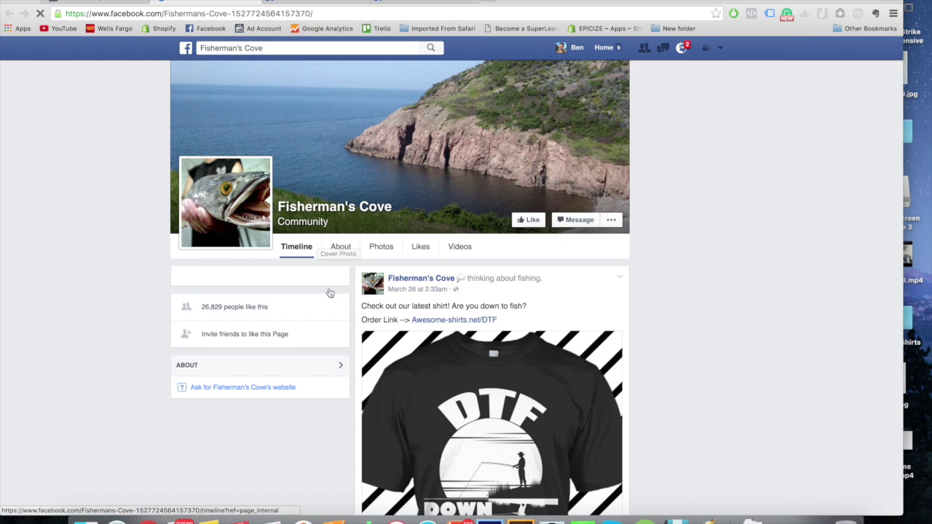
- Examine the Fisherman's Cove page's photos, visitor posts and timeline posts, including their reactions, shares and comments
scroll(310, 333, down, 5)
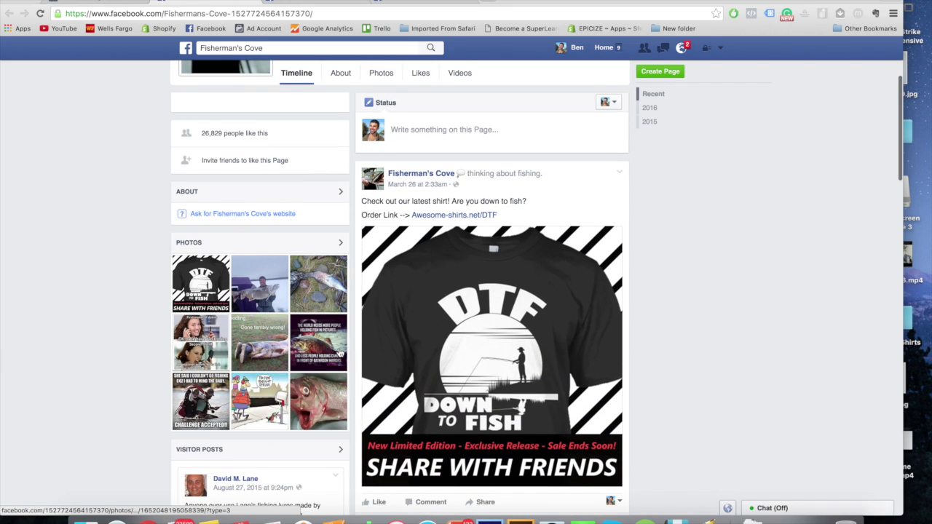
scroll(382, 394, down, 3)
scroll(380, 393, down, 3)
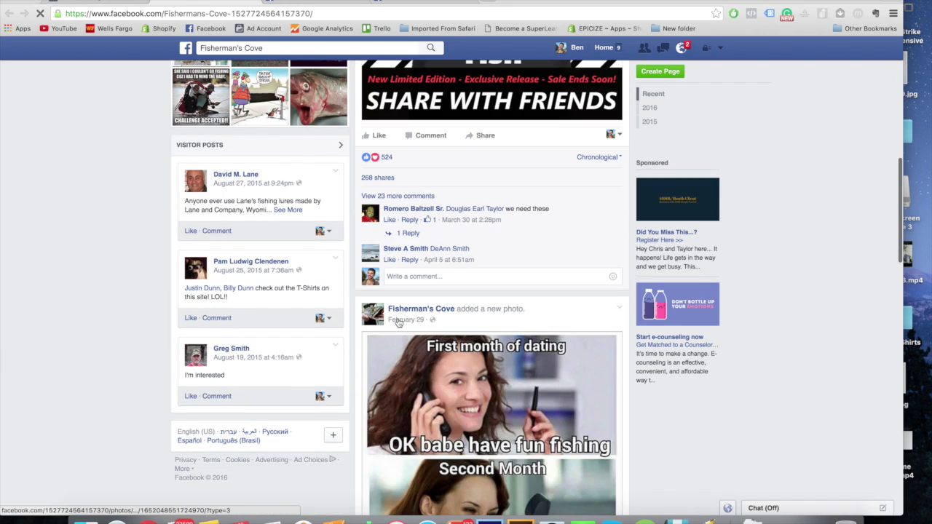
scroll(396, 259, down, 3)
scroll(378, 277, up, 7)
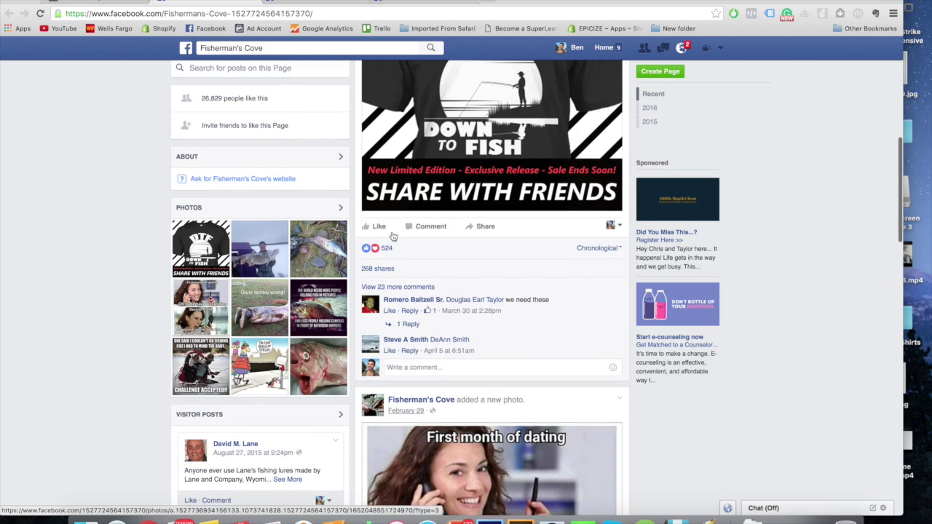
scroll(371, 292, up, 2)
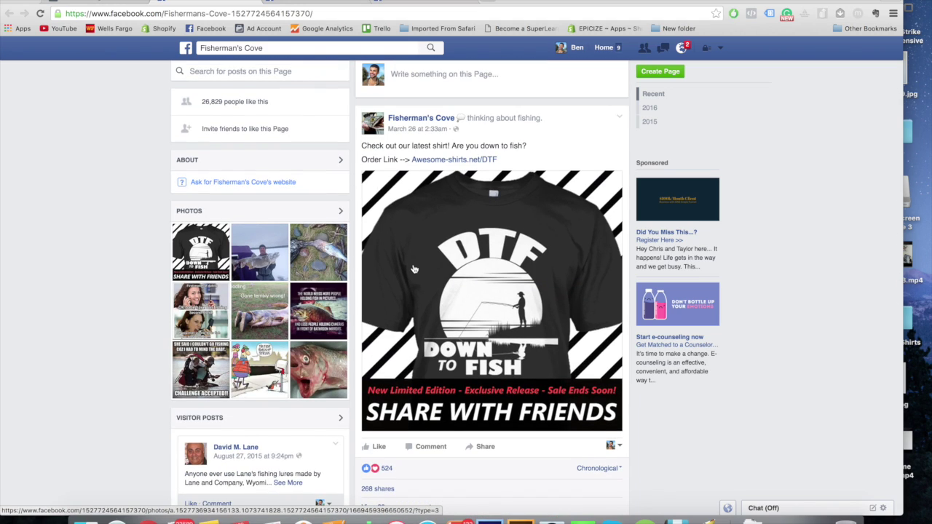
scroll(328, 277, up, 2)
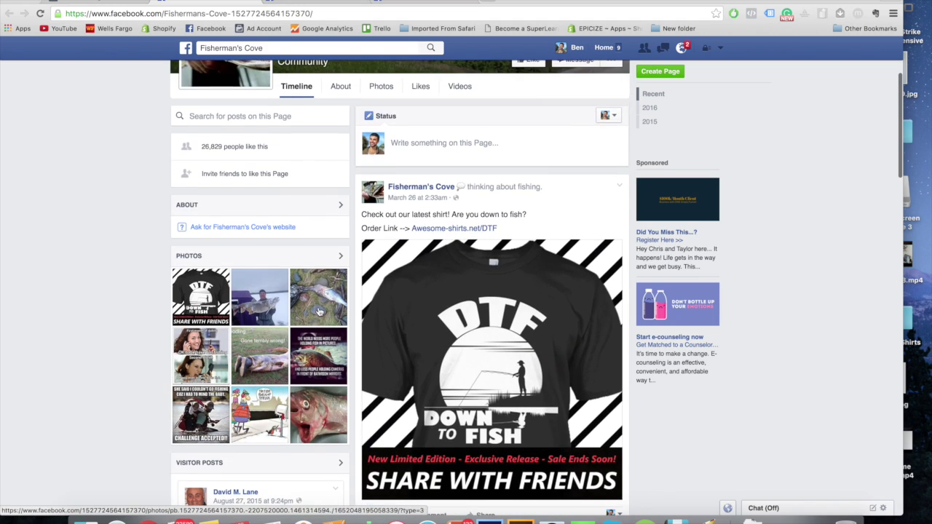
scroll(255, 218, up, 2)
scroll(255, 214, up, 1)
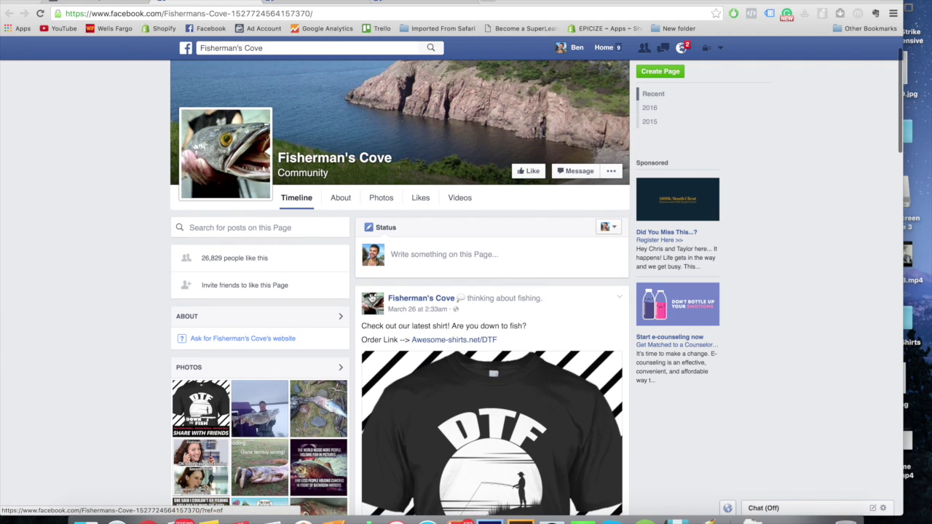
scroll(386, 367, down, 5)
scroll(386, 366, down, 20)
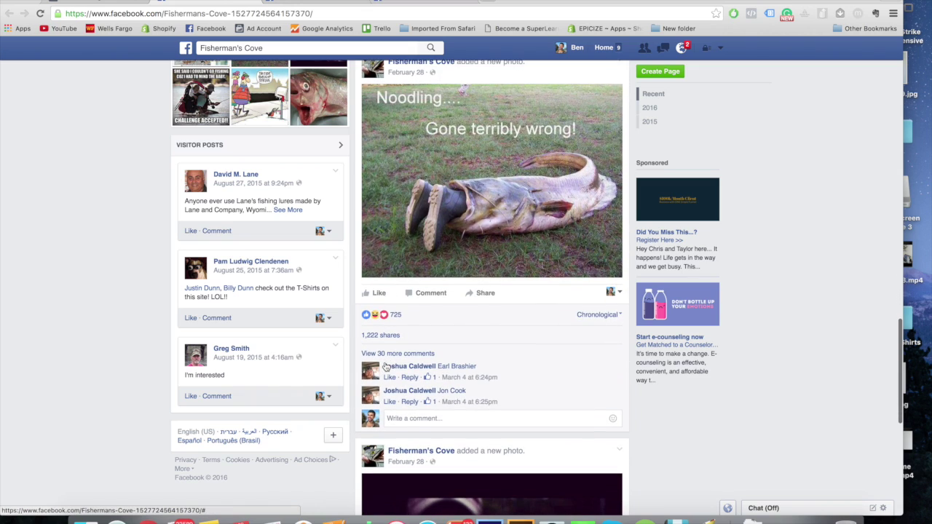
scroll(386, 366, down, 5)
scroll(349, 323, down, 7)
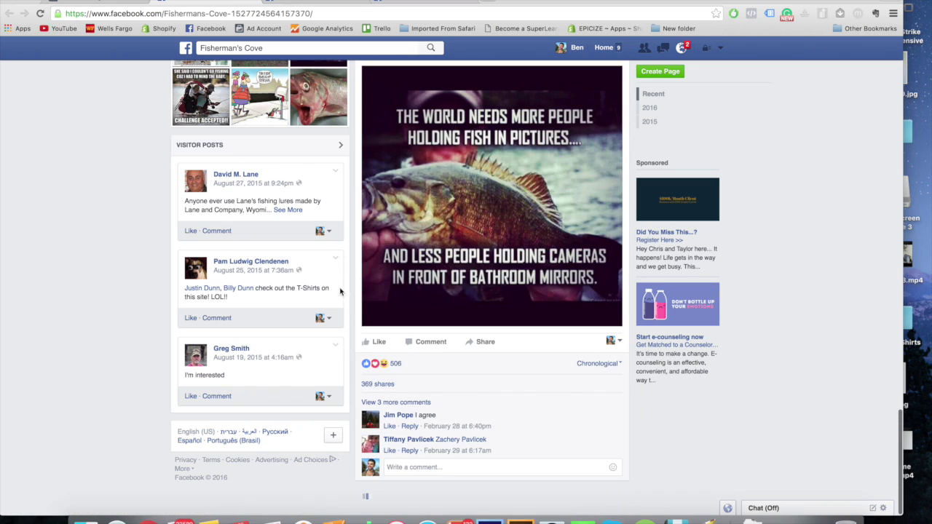
scroll(377, 281, down, 5)
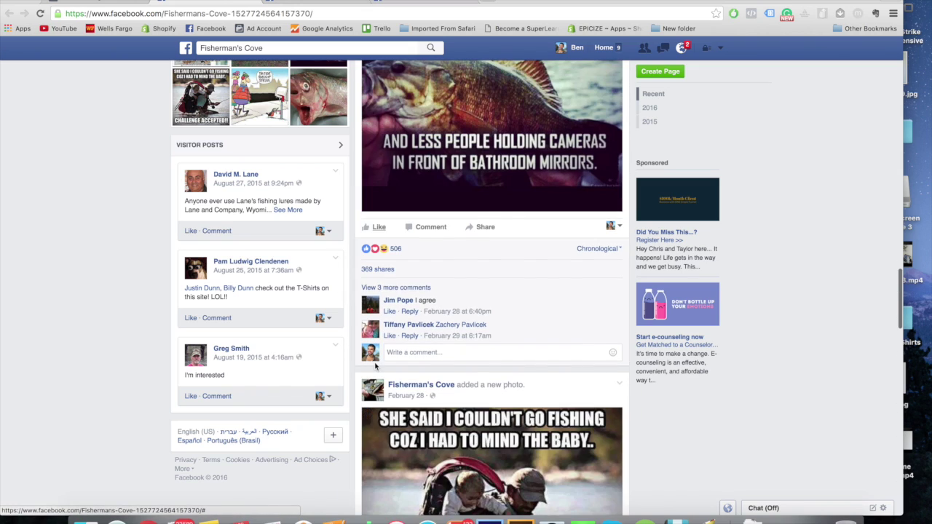
scroll(377, 366, down, 7)
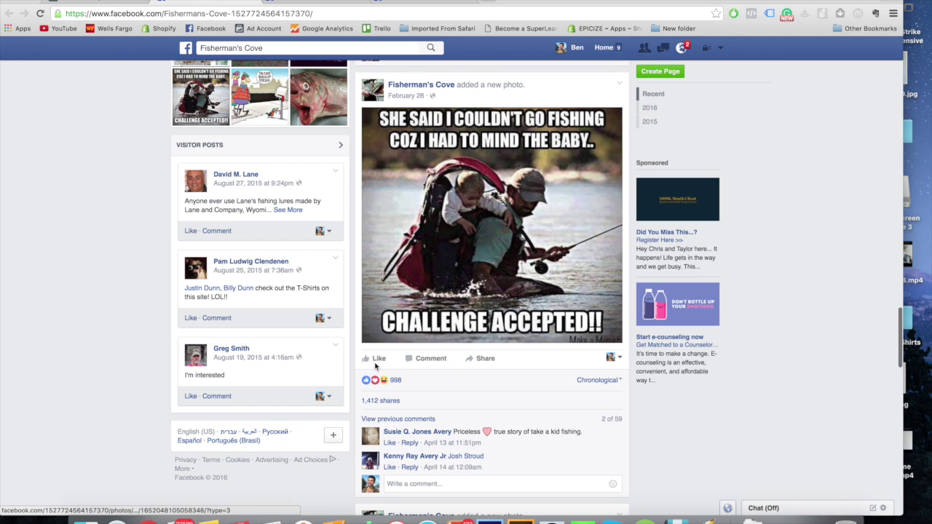
scroll(377, 367, down, 6)
scroll(339, 389, down, 10)
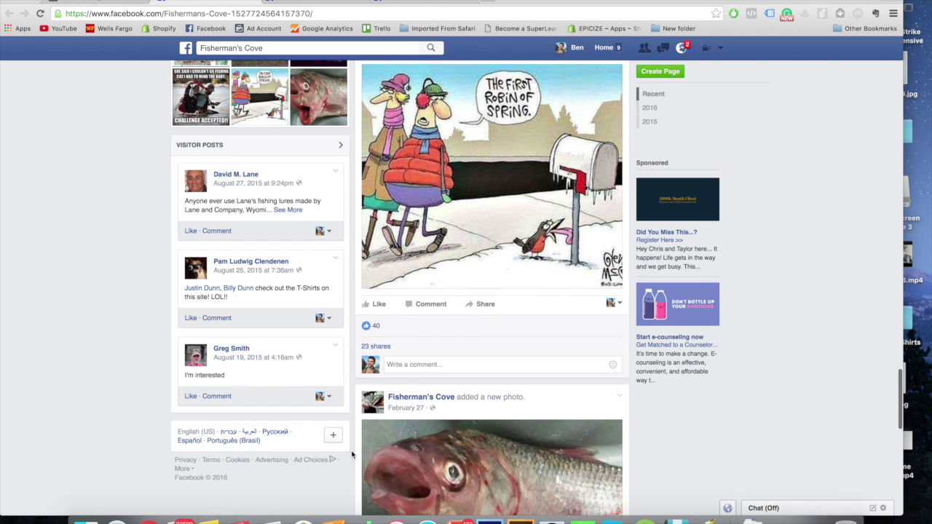
scroll(359, 382, down, 9)
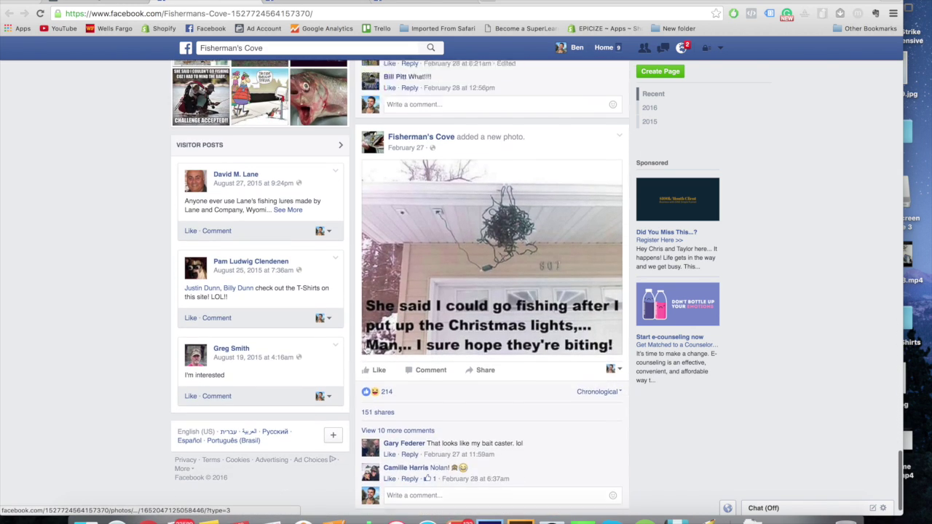
scroll(347, 350, down, 12)
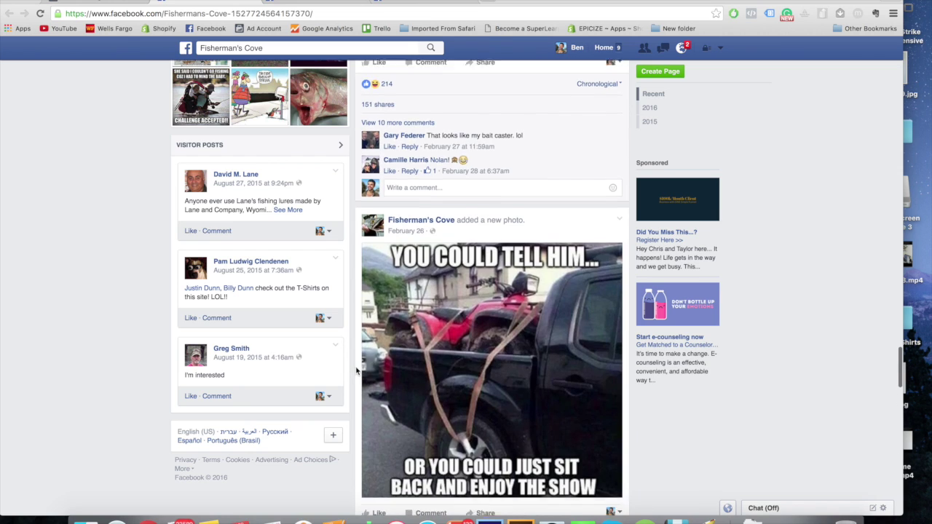
scroll(351, 321, up, 20)
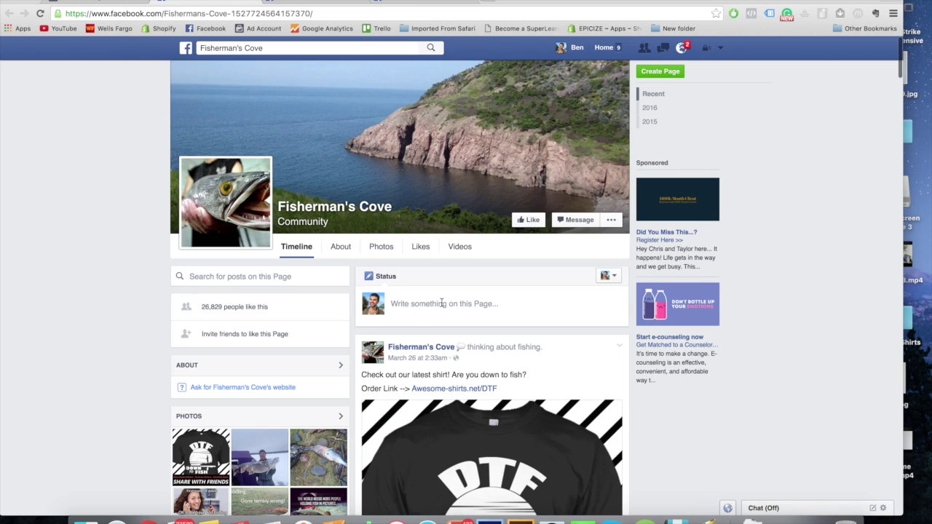
- Open the order link of the Down to Fish shirt post in a new tab, view the product page, and close it
scroll(440, 305, down, 2)
right_click(439, 324)
click(455, 329)
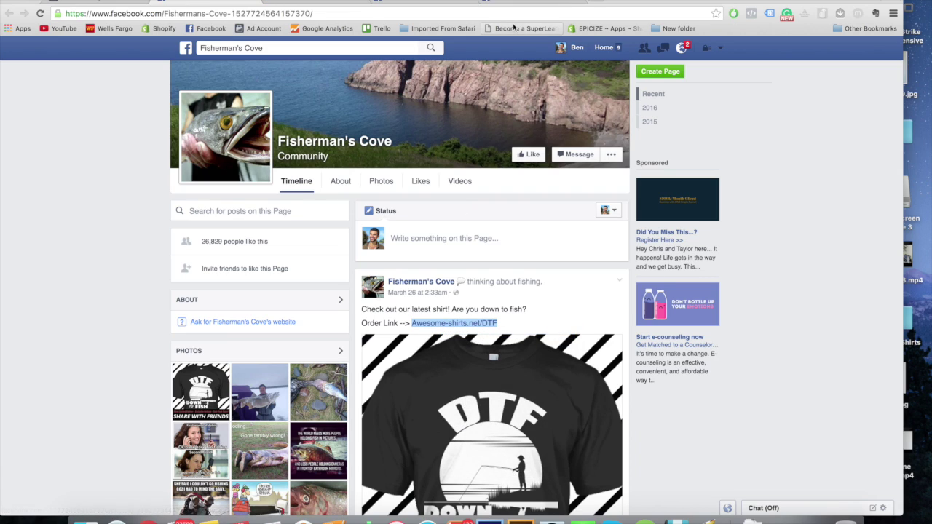
click(283, 1)
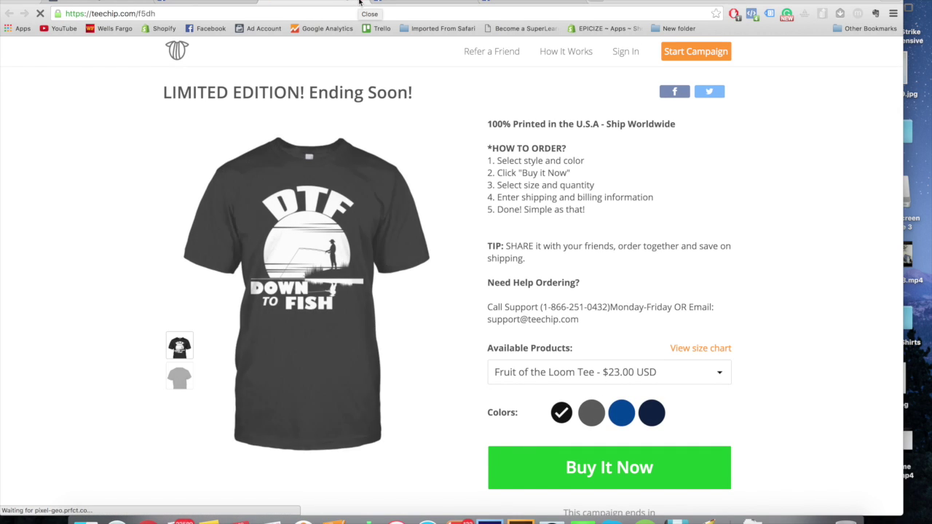
click(359, 2)
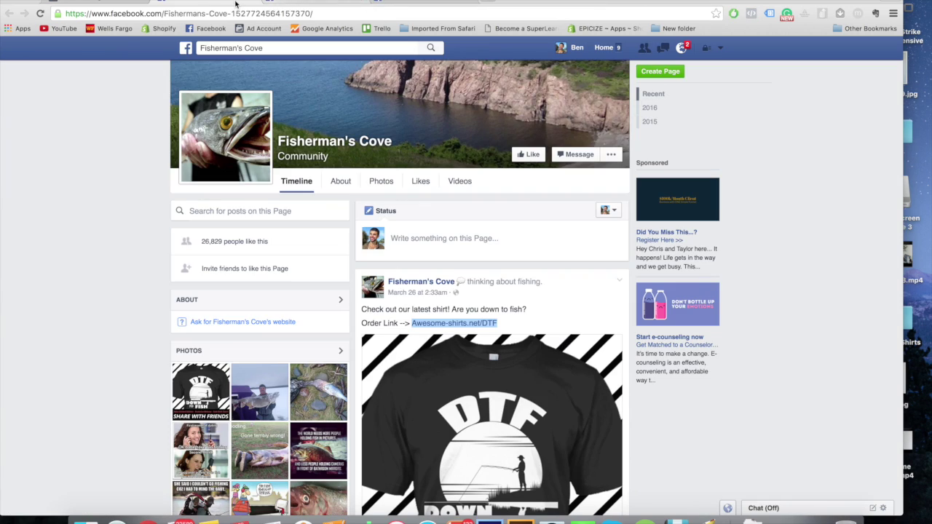
- Copy the Fisherman's Cove interest from Audience Insights into the Buyers cell in row 4 of the Pages table
click(115, 2)
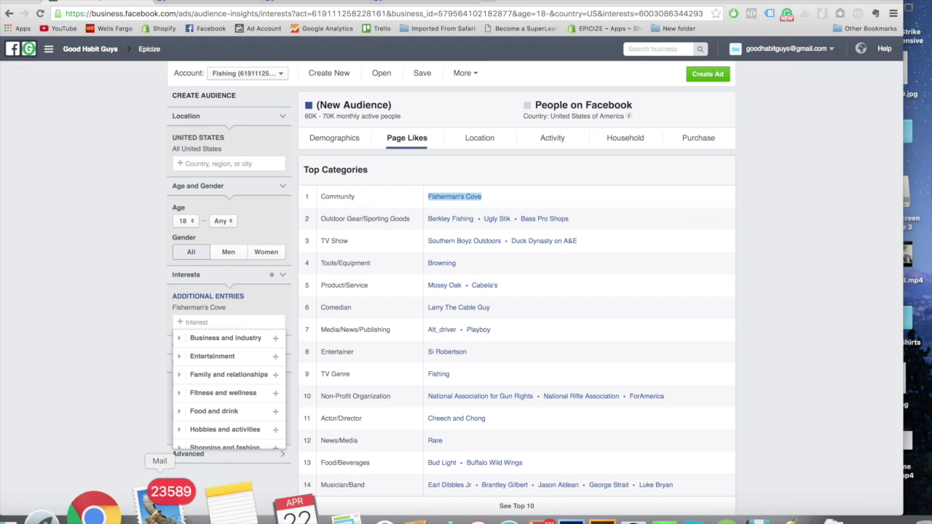
click(292, 510)
click(552, 166)
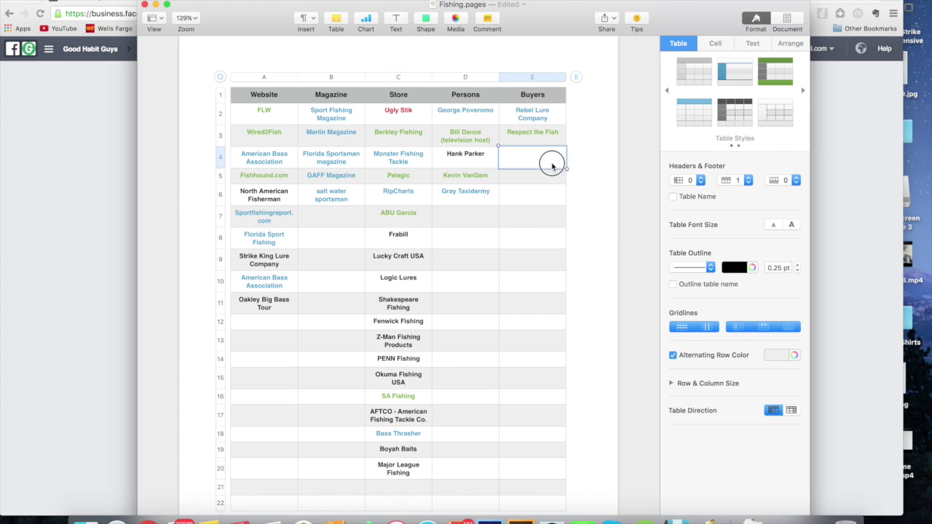
key(BackSpace)
click(79, 318)
drag(241, 311, 174, 308)
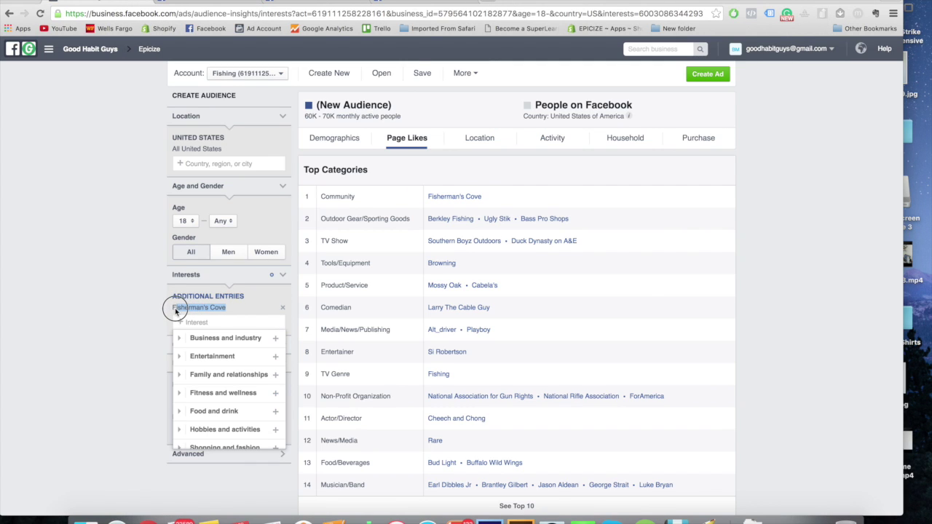
click(341, 511)
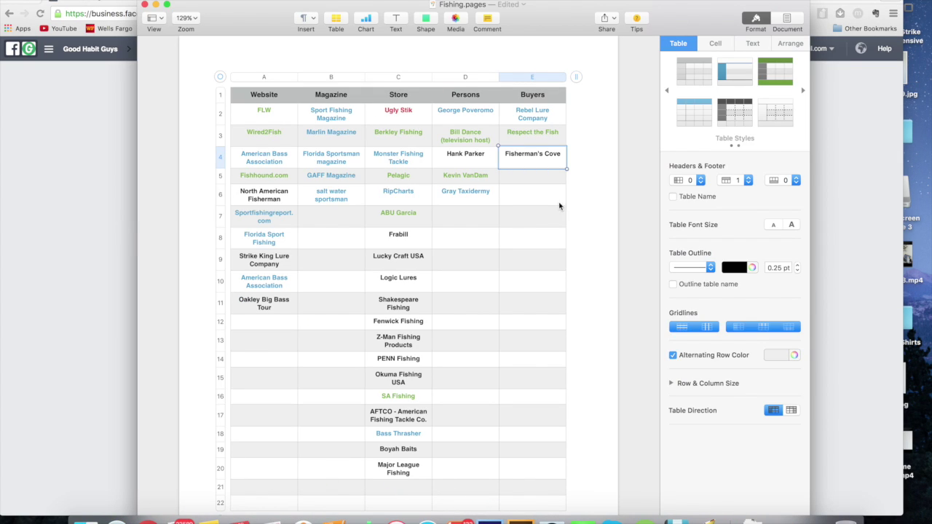
drag(543, 175, 523, 325)
click(523, 324)
drag(552, 175, 545, 318)
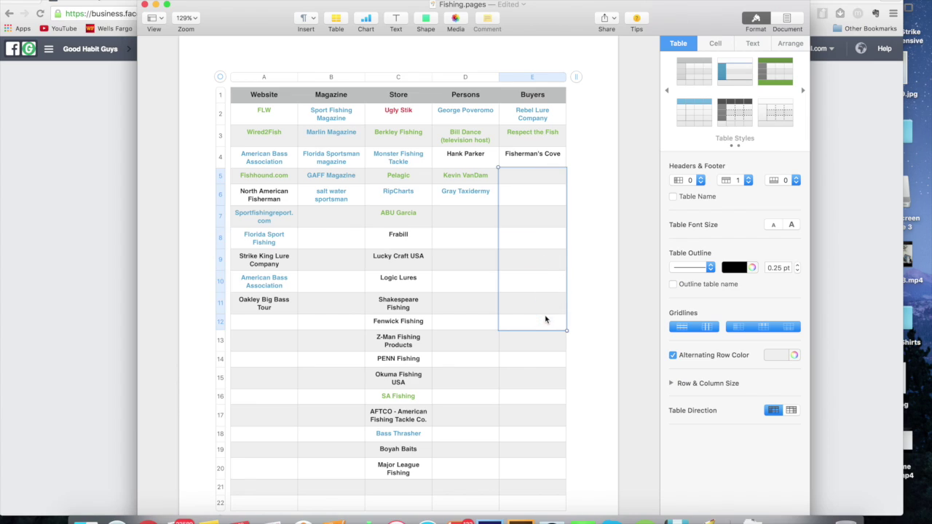
click(542, 266)
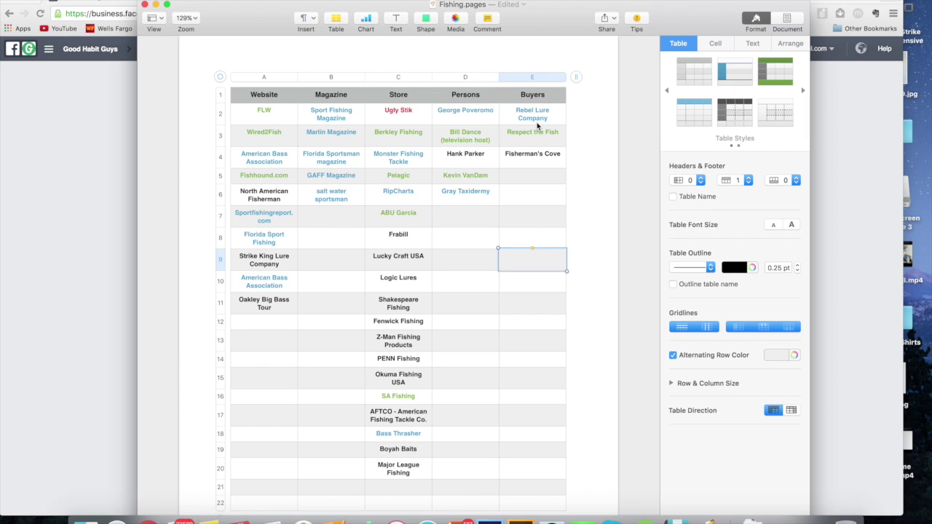
- Return to the buyer's Facebook likes in Chrome and search Facebook for "fishing shirt"
click(86, 176)
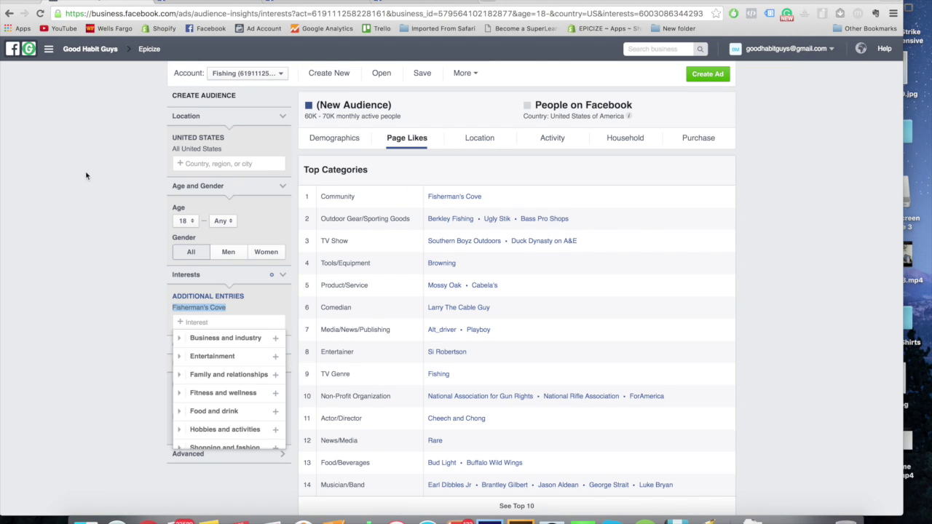
click(417, 4)
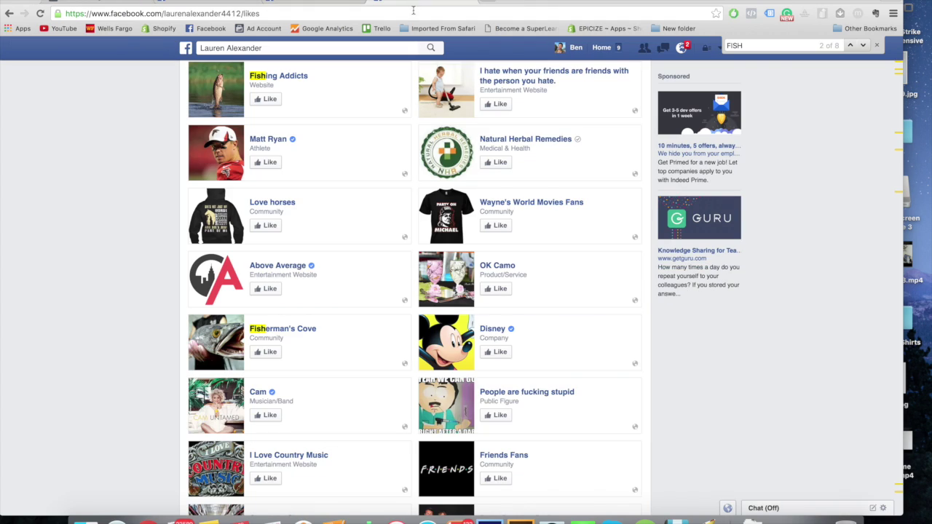
scroll(375, 224, up, 15)
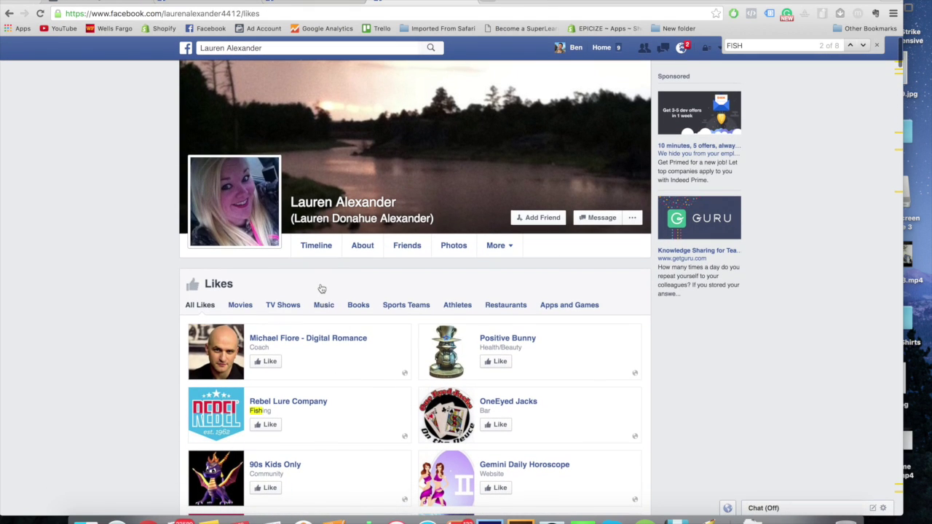
click(267, 49)
text(fishing shirt)
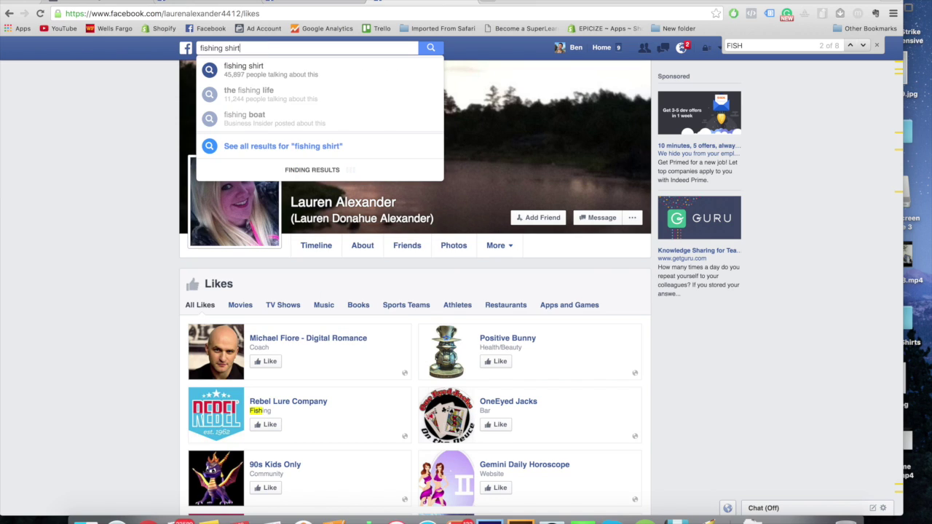
key(Return)
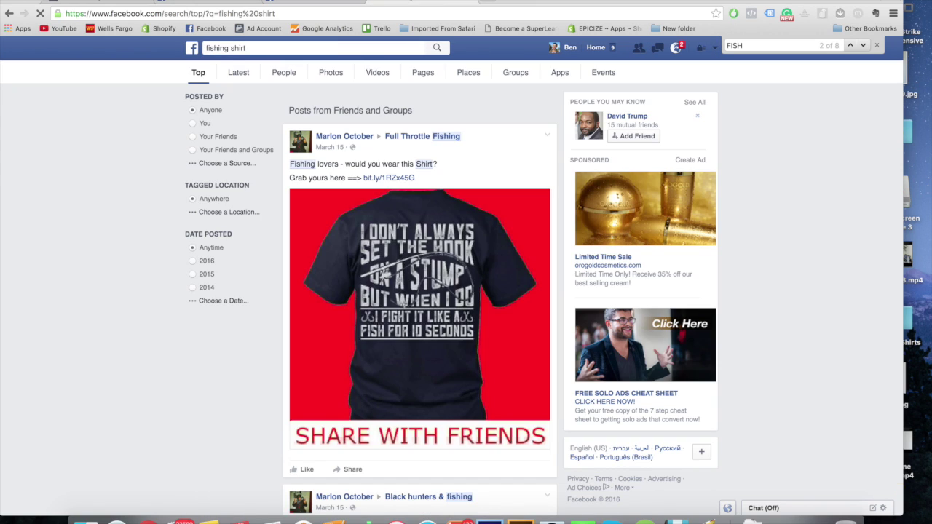
- Examine the posts found for "fishing shirt" on Facebook, including the shirt designs and their reactions, comments and shares
click(362, 305)
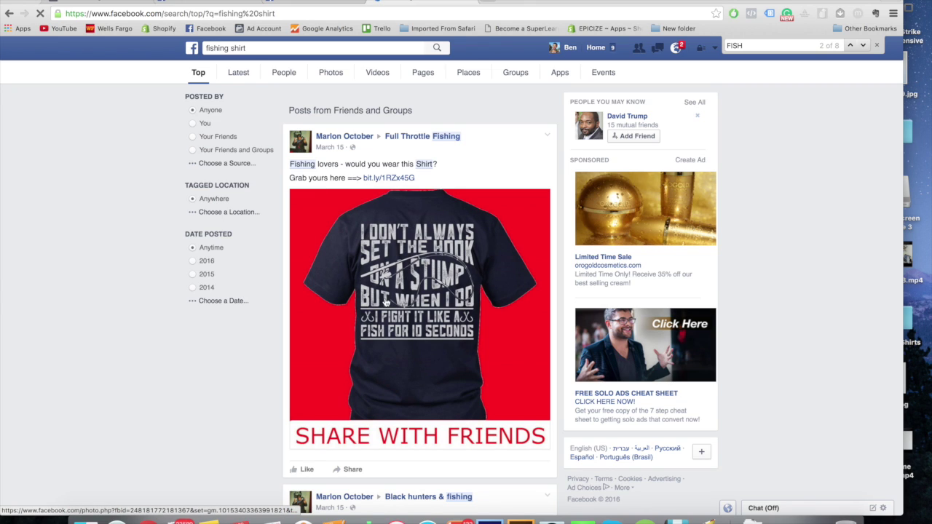
scroll(386, 302, down, 10)
scroll(389, 298, down, 4)
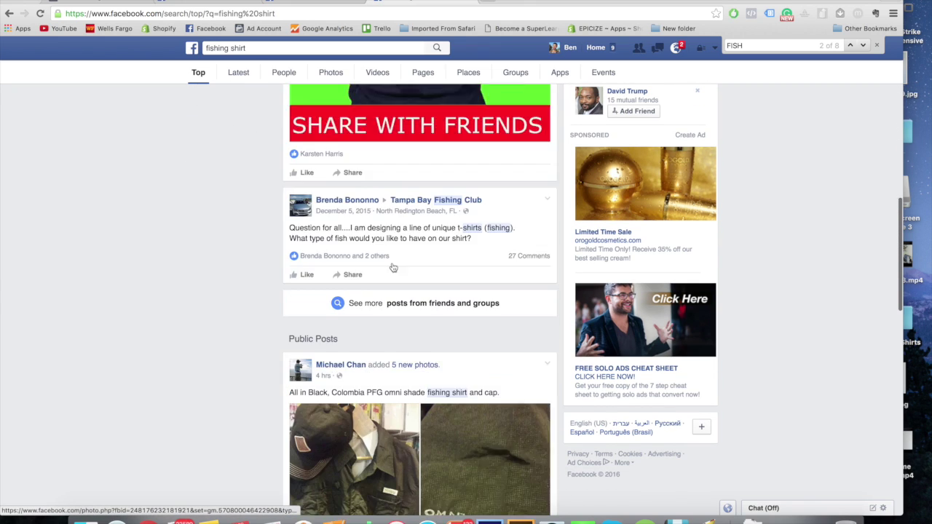
scroll(394, 268, down, 5)
scroll(439, 205, down, 3)
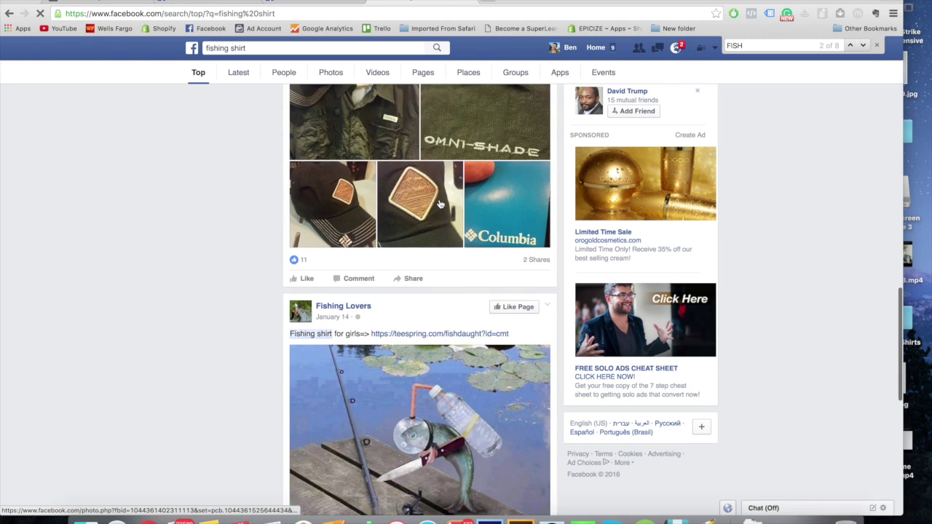
scroll(439, 204, down, 3)
scroll(415, 266, down, 6)
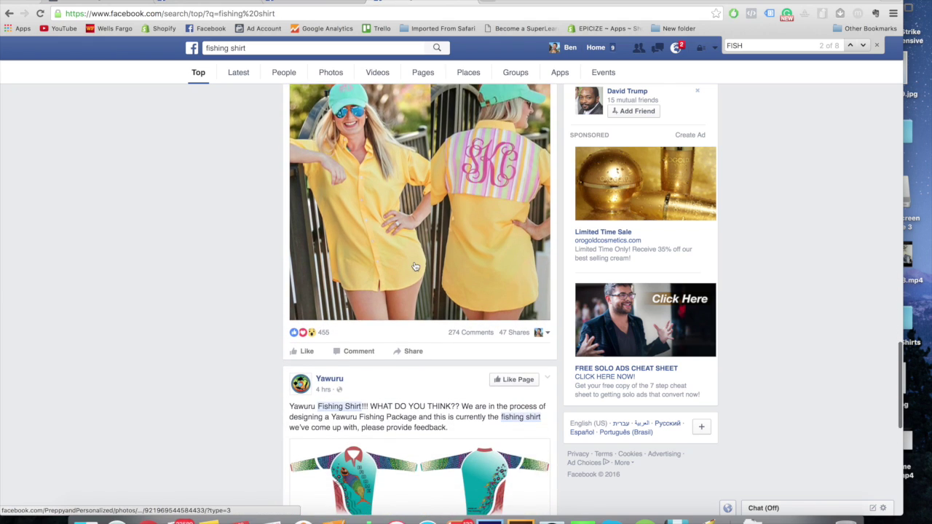
scroll(415, 266, down, 2)
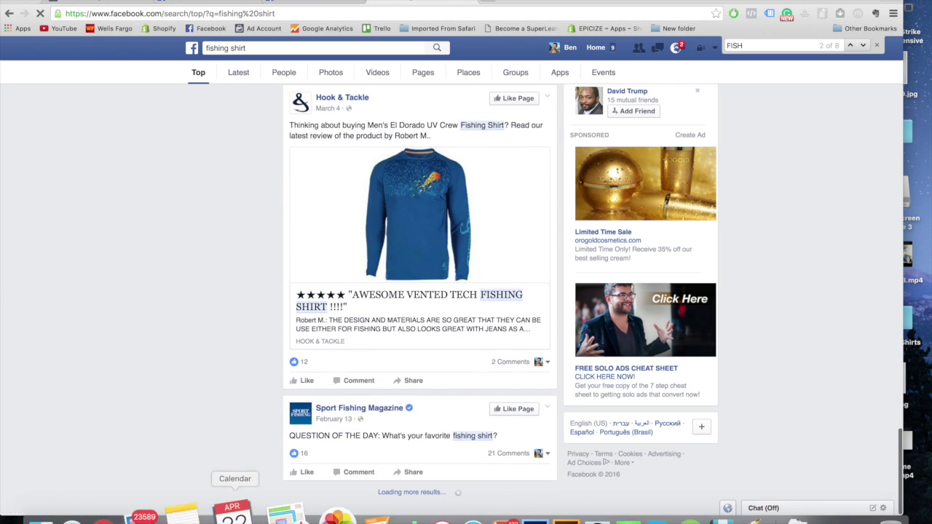
scroll(297, 381, down, 10)
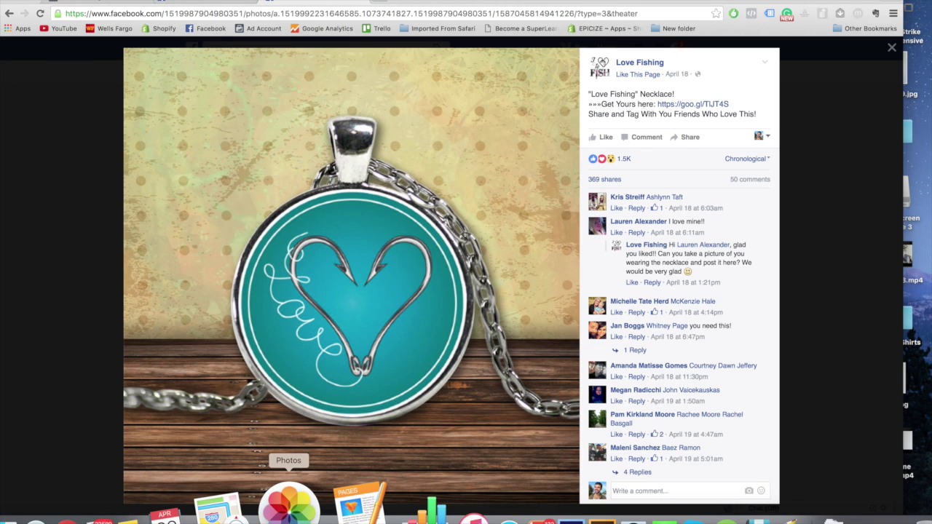
- Switch to the Fishing document in Pages and review the interest table's category headings from Website to Buyers
click(333, 498)
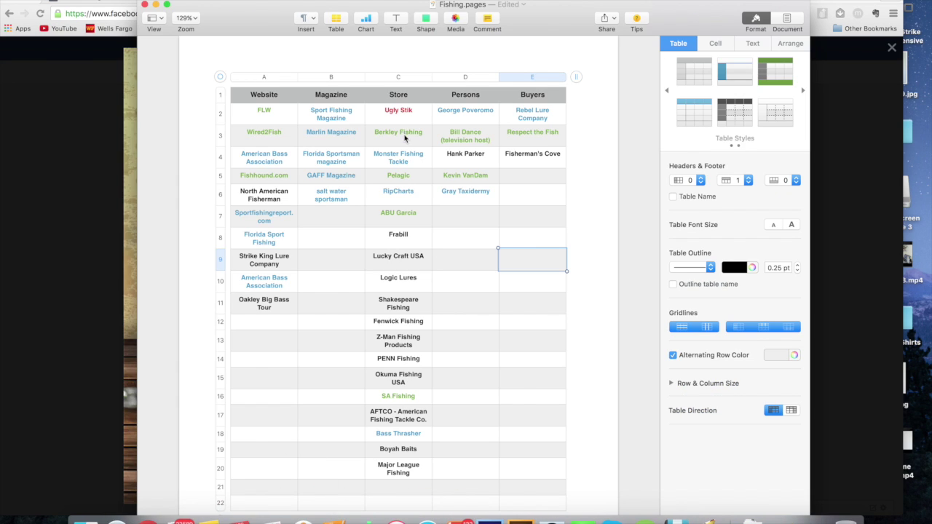
drag(270, 95, 530, 96)
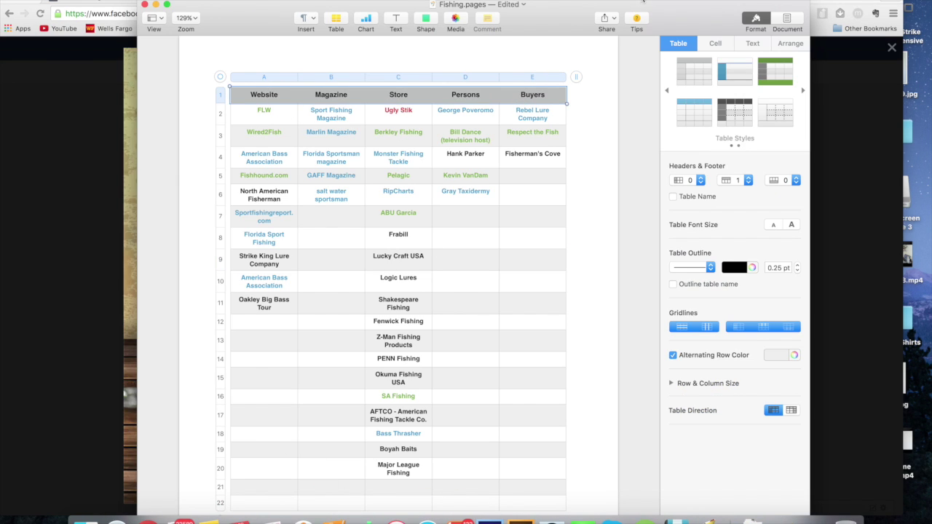
click(650, 3)
click(652, 3)
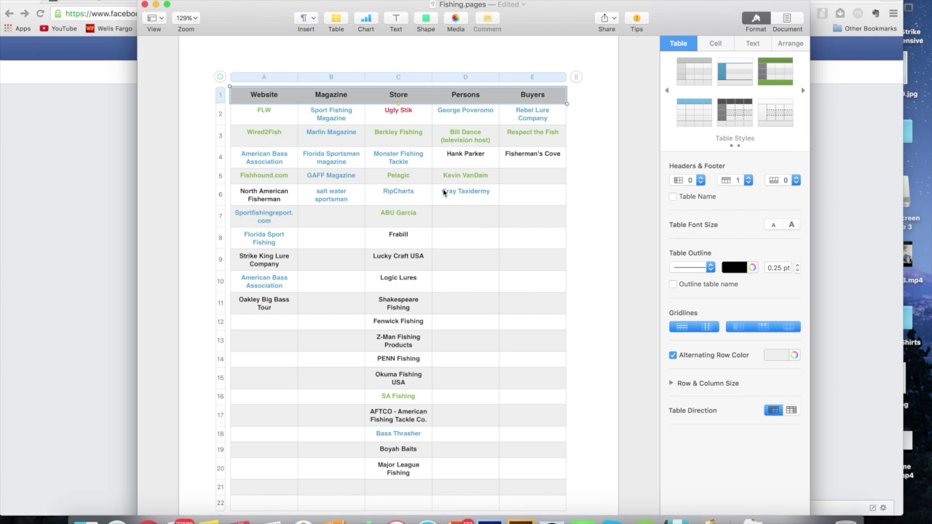
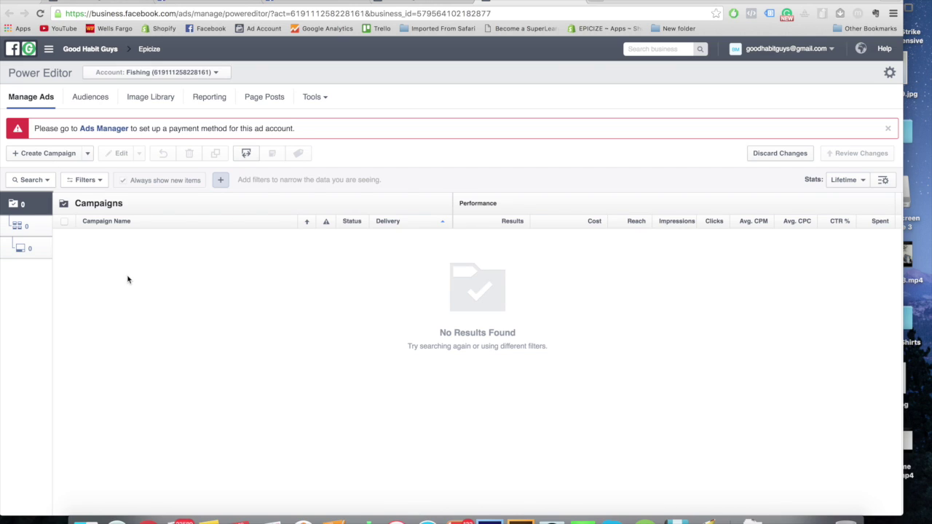
- Start a new campaign in Power Editor named "Fishing Shirt PPE" with the Page Post Engagement objective
click(67, 160)
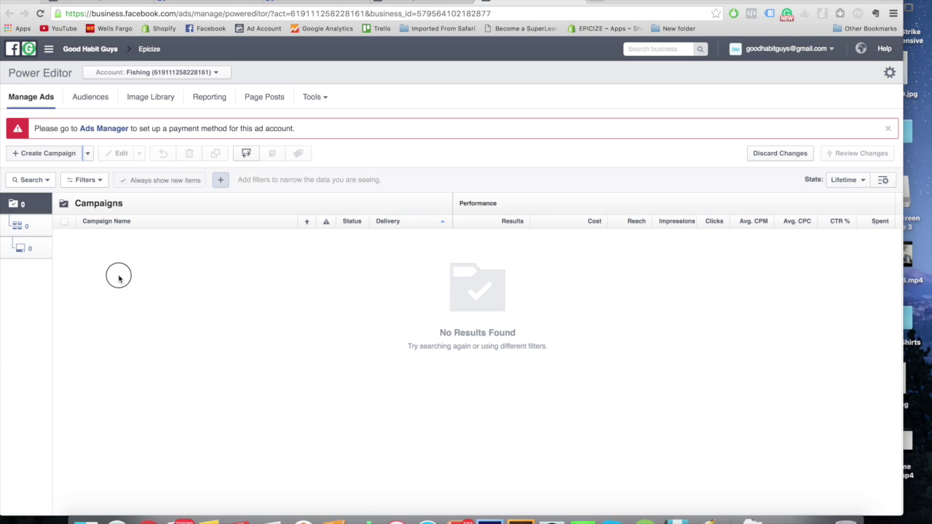
click(49, 157)
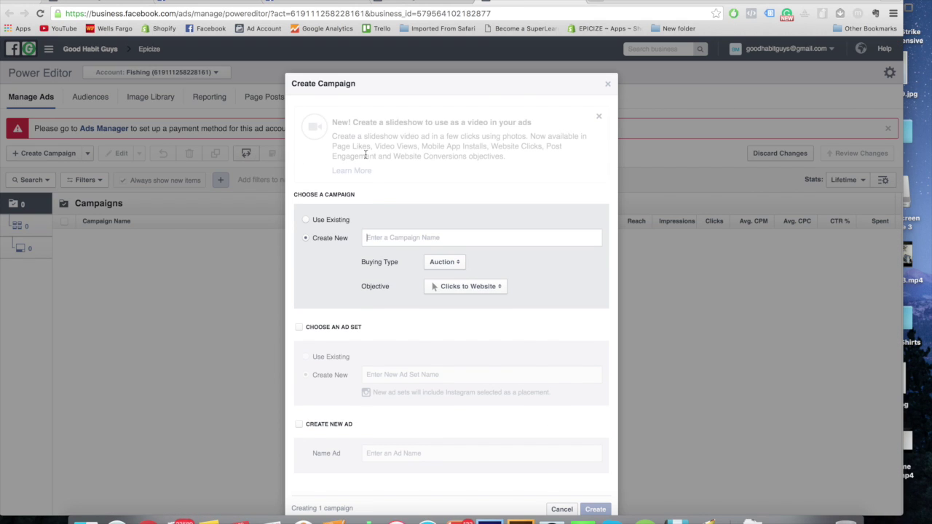
text(F)
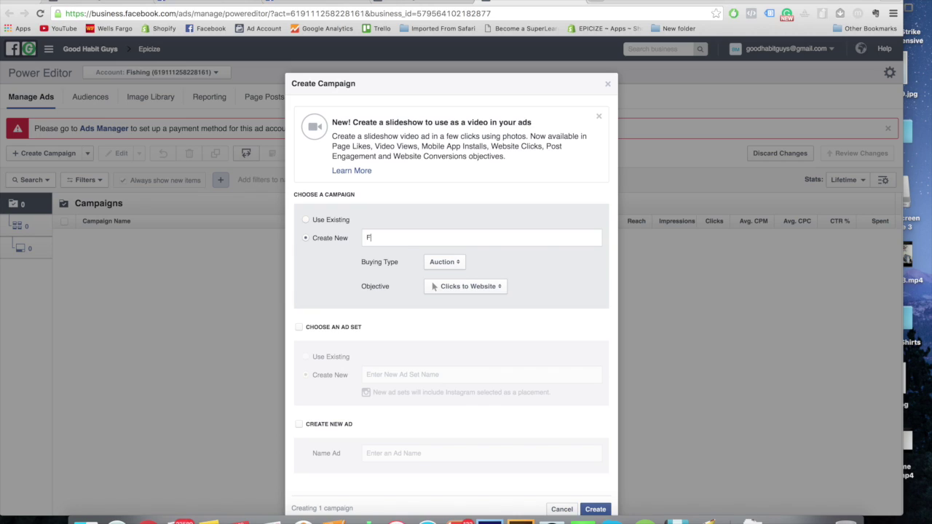
text(ishing Shirt)
click(470, 288)
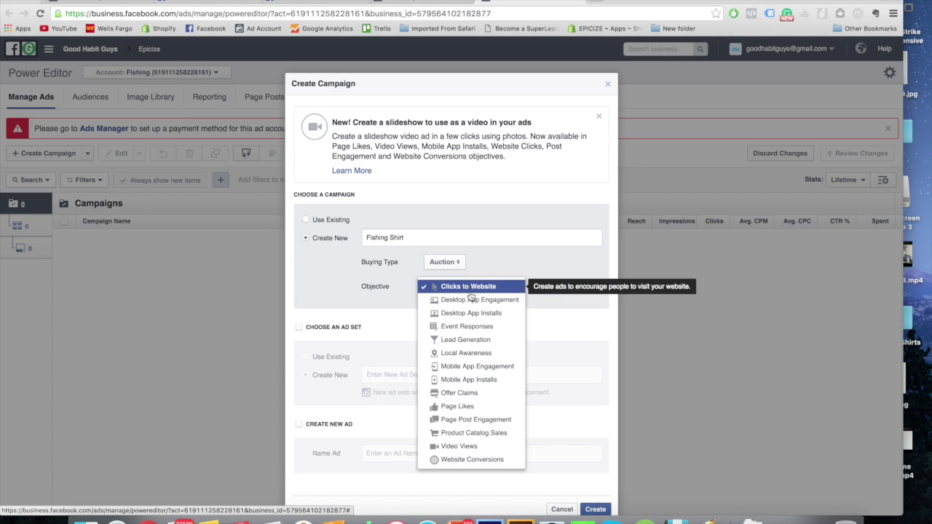
click(477, 420)
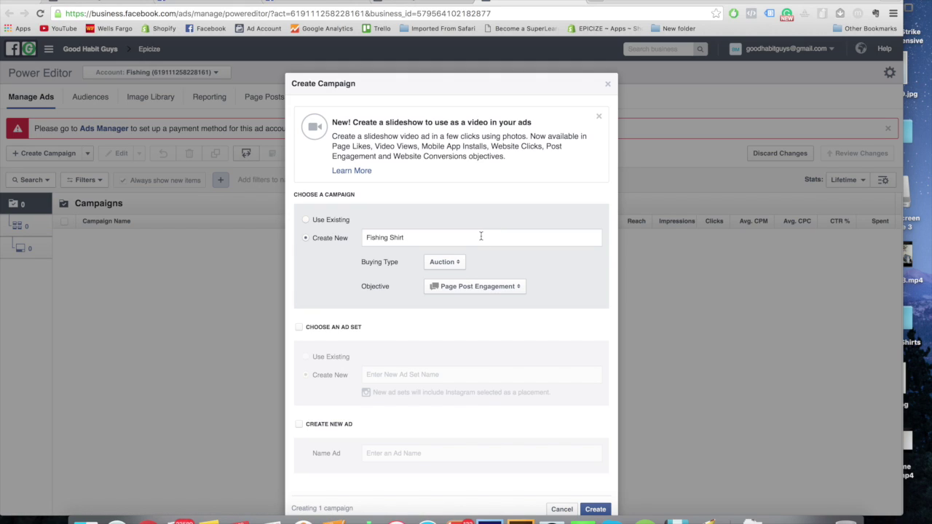
text(PPE)
- Include a new ad set and a new ad in the campaign being created
click(350, 327)
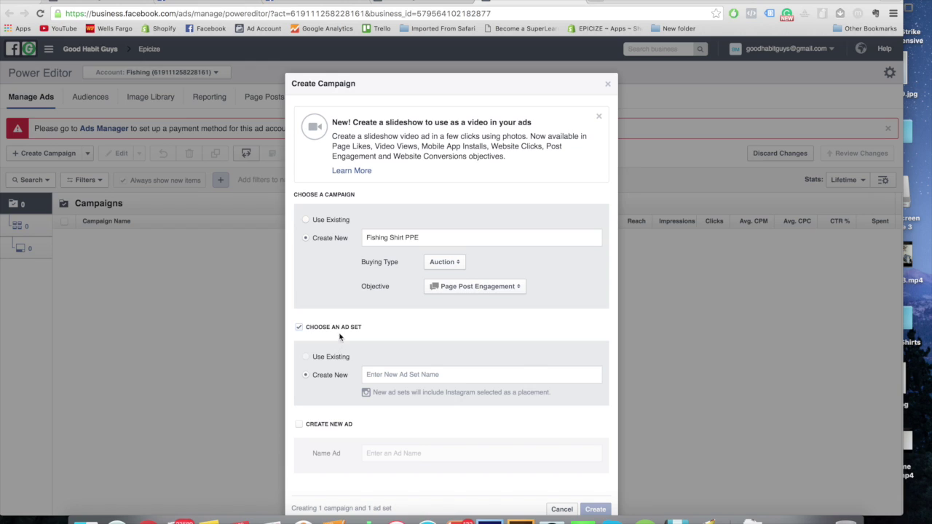
click(382, 377)
click(334, 425)
- Check the Website, Magazine, Store, Persons and Buyers headings of the interest table in Pages, then return to the campaign setup
mouse_move(267, 483)
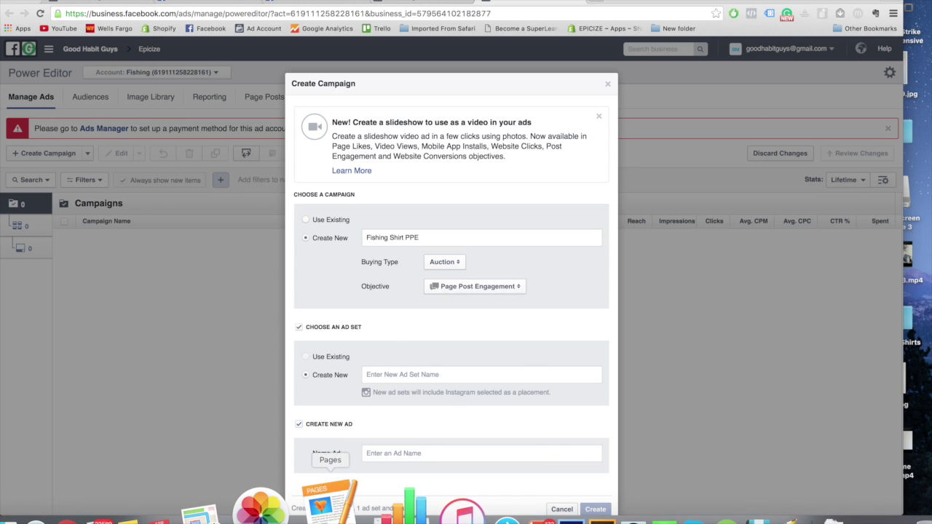
click(329, 501)
click(273, 115)
click(281, 98)
click(314, 97)
click(392, 94)
click(461, 99)
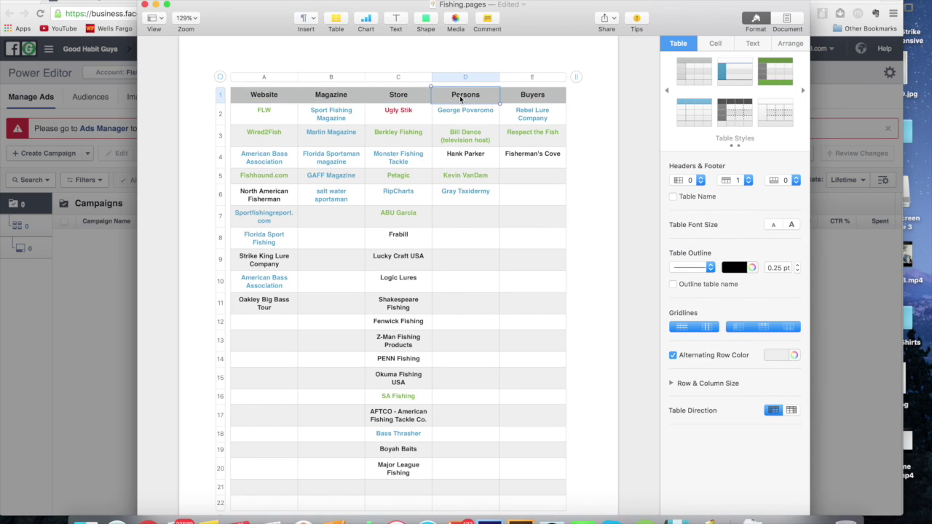
click(528, 102)
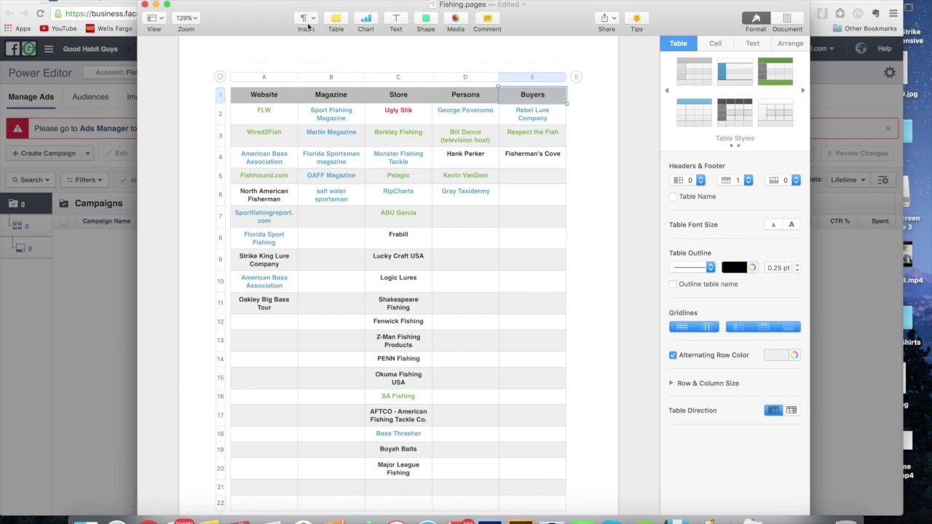
click(155, 4)
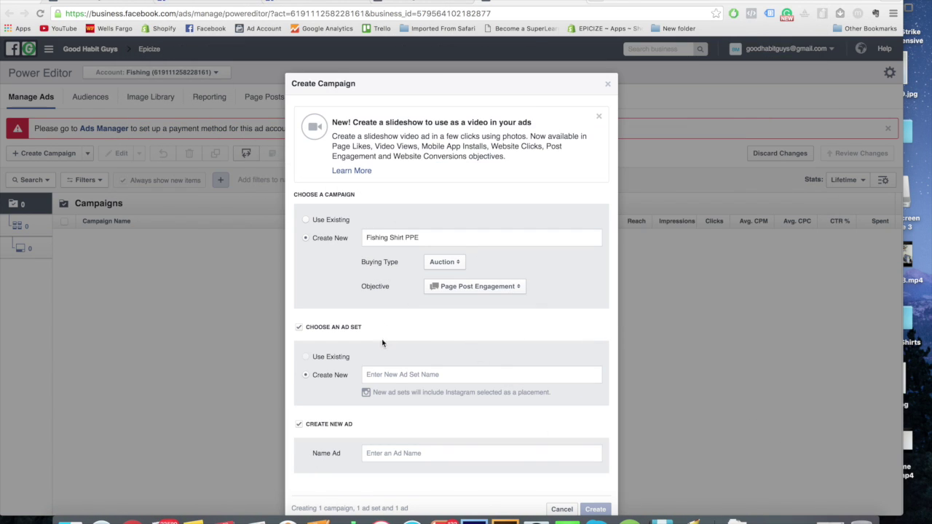
- Name the new ad set "Fishing Websites USA 18-65"
click(379, 375)
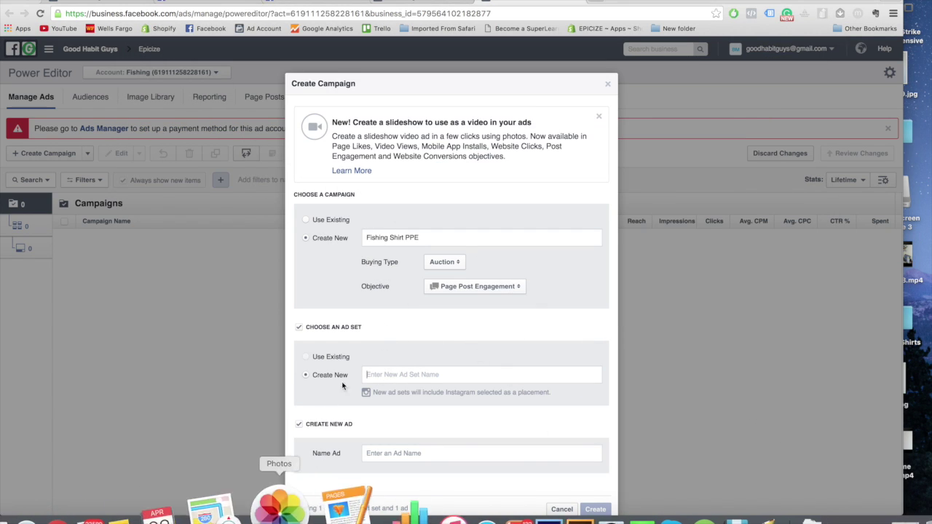
text(We)
key(BackSpace)
key(BackSpace)
text(Fishing Websites)
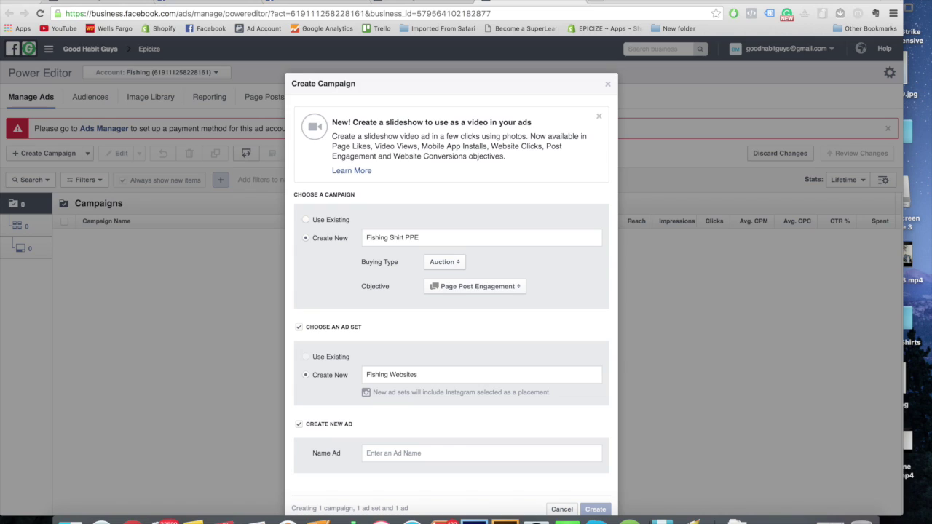
text( USA 18-45)
key(BackSpace)
scroll(499, 361, down, 2)
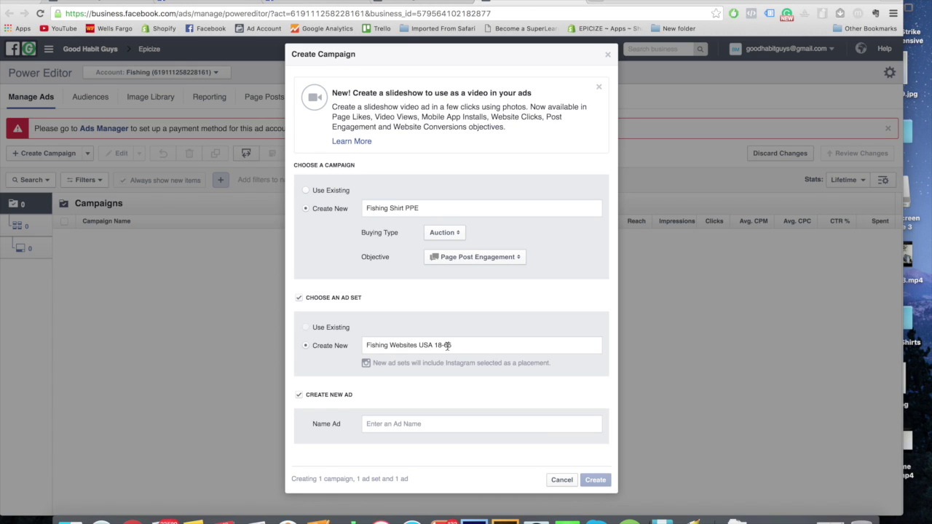
- Check the age and gender demographics of the Fisherman's Cove audience in Audience Insights and return to Power Editor
click(97, 2)
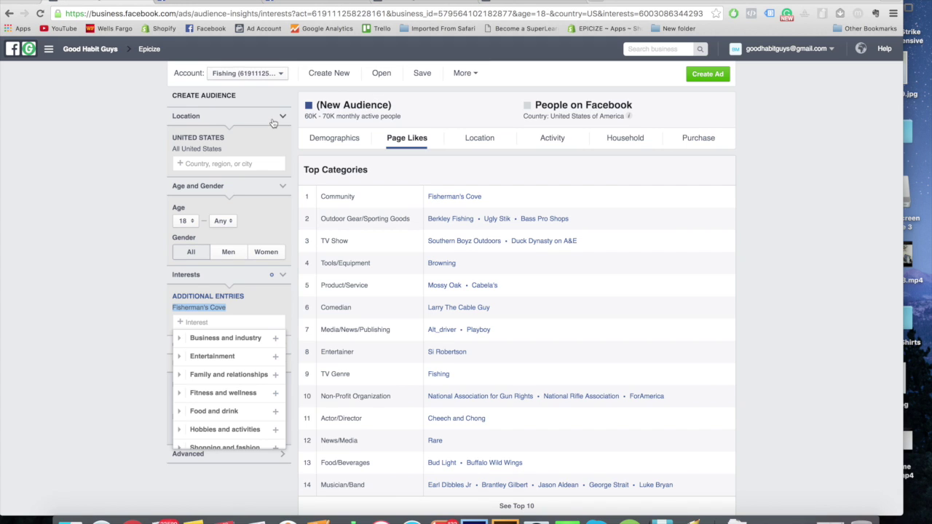
click(332, 141)
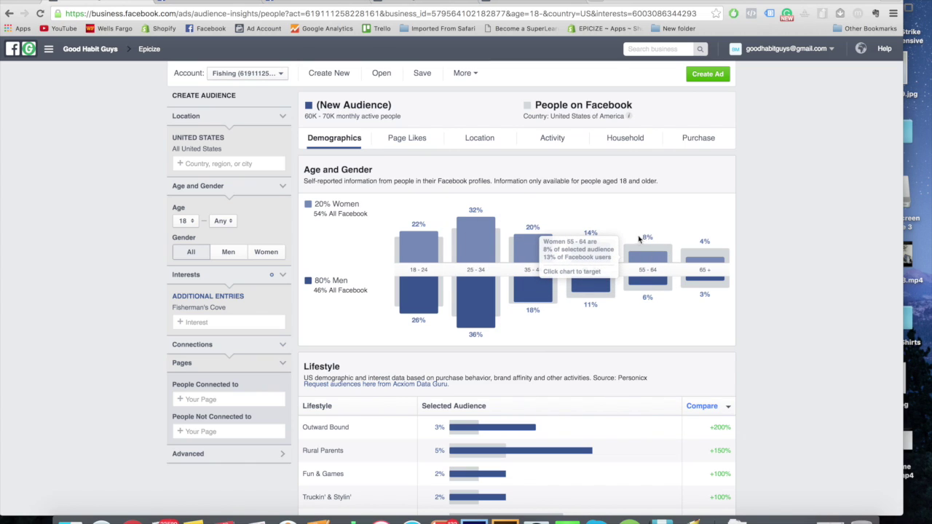
click(447, 4)
click(512, 6)
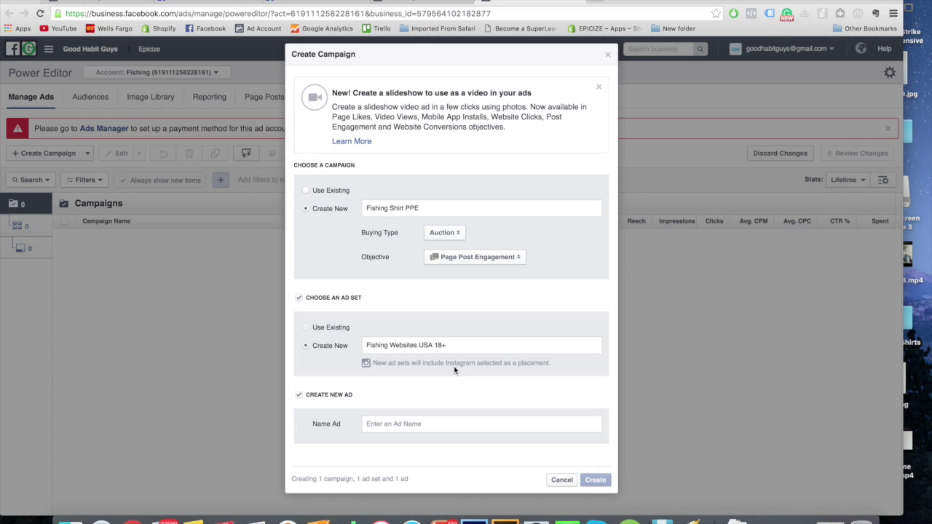
- Copy the ad set name "Fishing Websites USA 18+" into the ad name and create the campaign
drag(464, 345, 335, 354)
click(382, 430)
triple_click(451, 350)
key(super+c)
click(407, 424)
key(super+v)
click(592, 480)
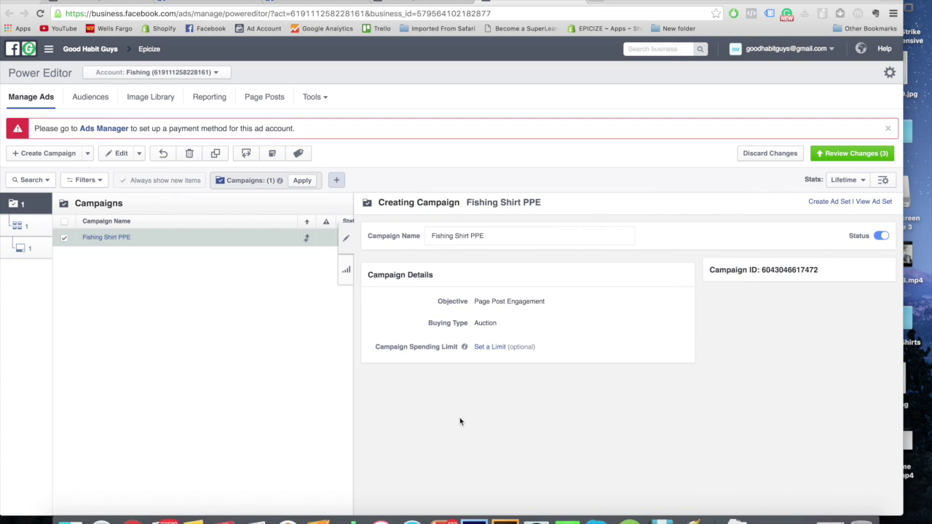
- Review the settings of the new campaign's ad set and its ad
click(33, 227)
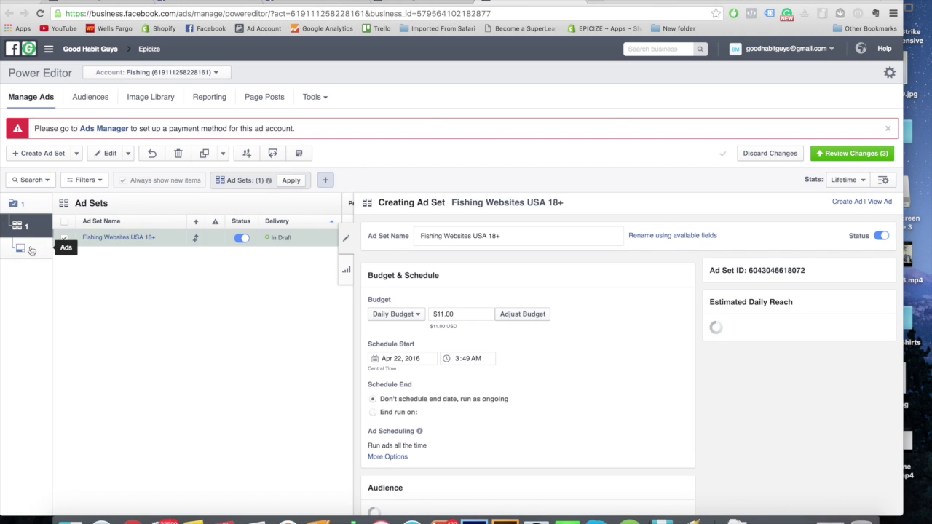
click(29, 250)
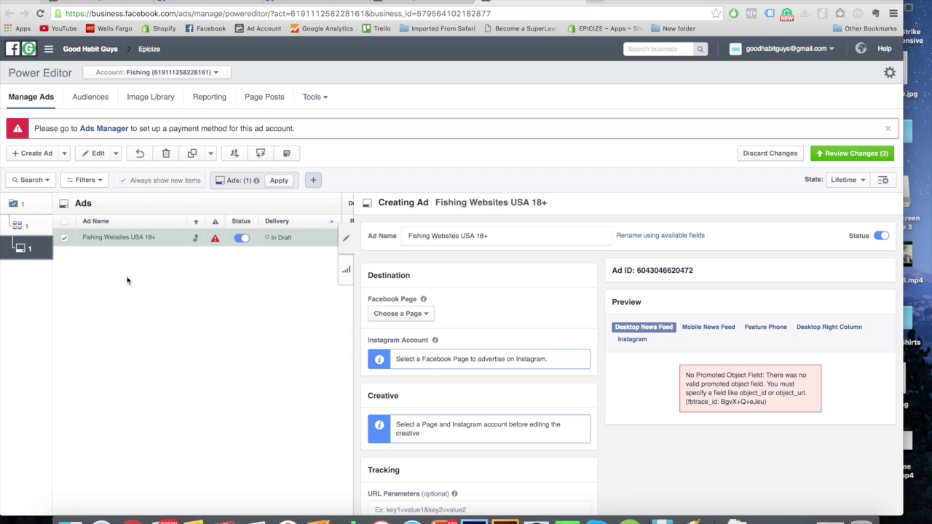
click(48, 229)
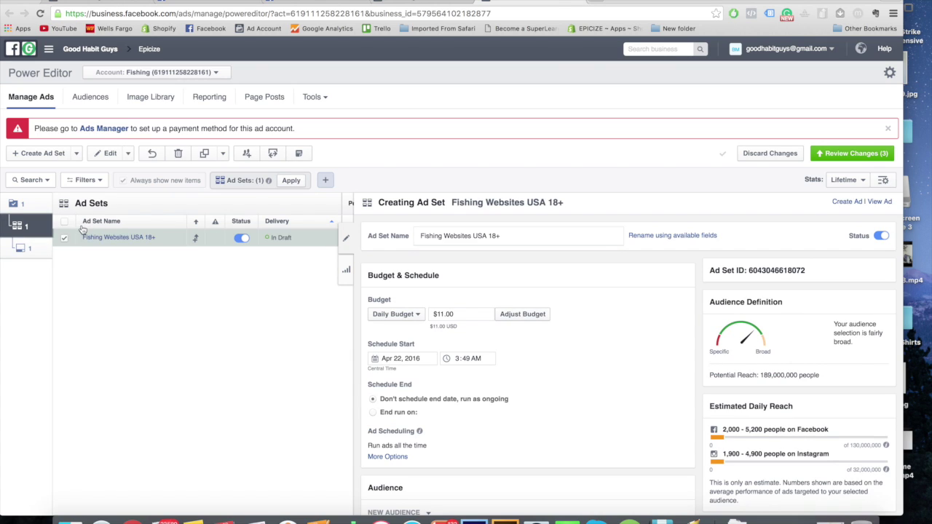
click(24, 247)
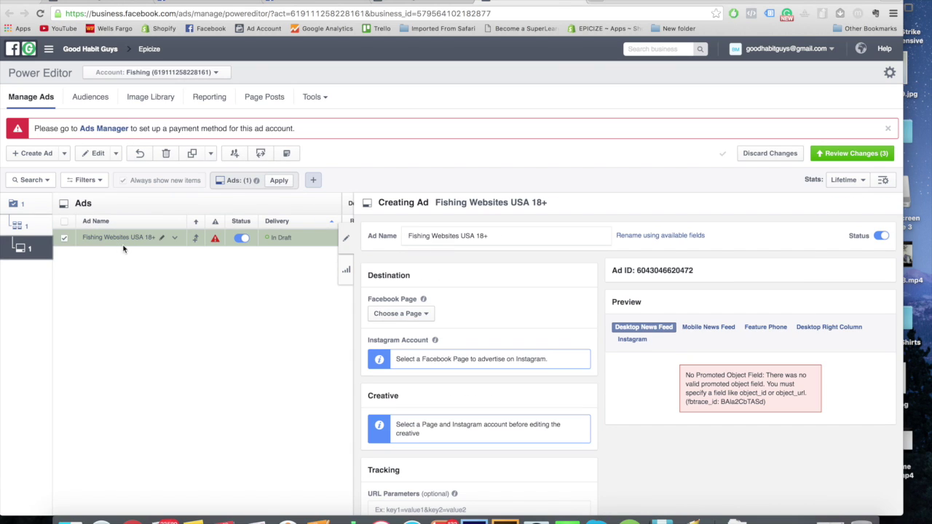
- Set the daily budget of the Fishing Websites USA 18+ ad set to $5.00
click(41, 232)
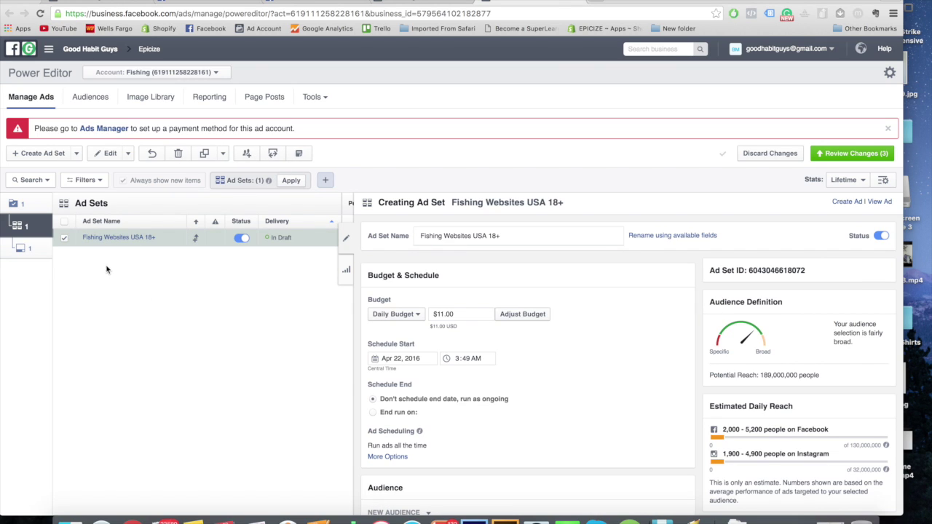
drag(455, 314, 423, 318)
text(5)
click(490, 345)
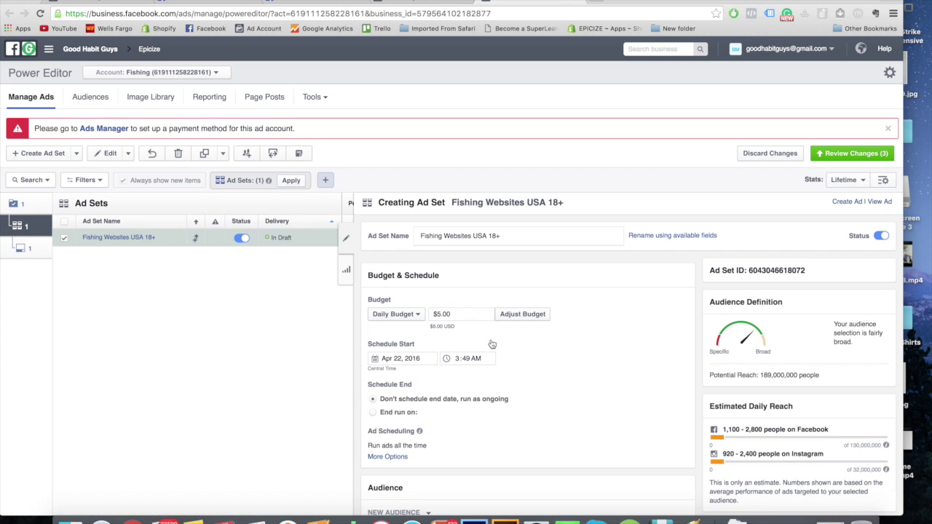
click(465, 316)
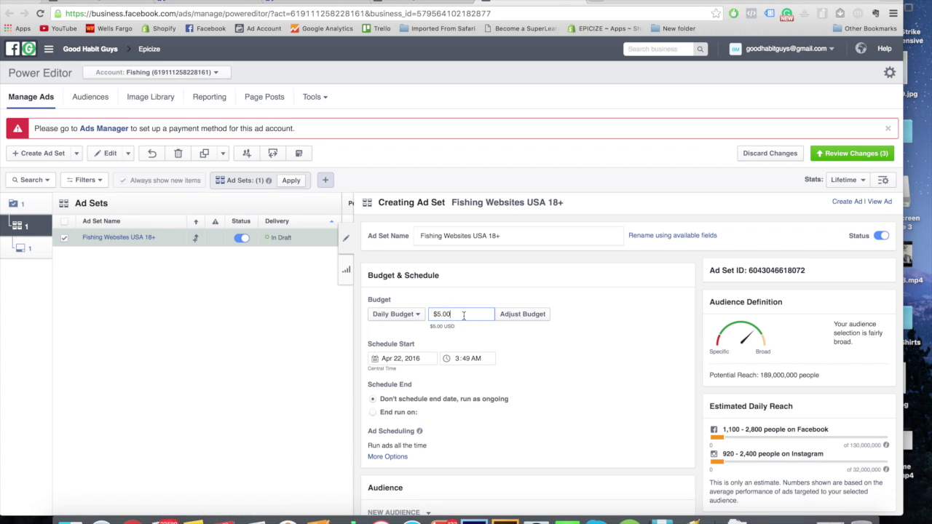
- Schedule the ad set to start on April 23, 2016 at 12:00 AM
click(421, 359)
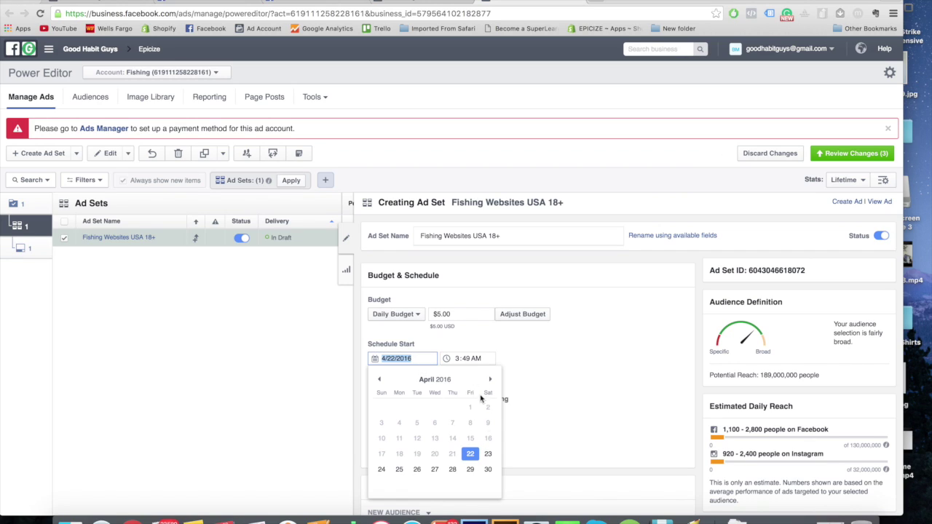
click(488, 453)
click(459, 362)
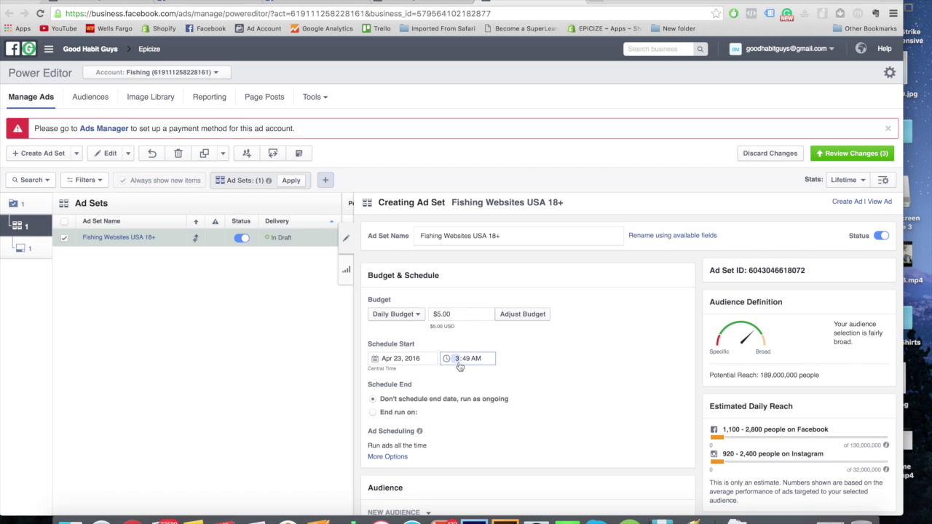
text(1200)
- Try to paste the whole Website column of the Fishing.pages table into the ad set's detailed targeting, and clear the entry
scroll(444, 387, down, 1)
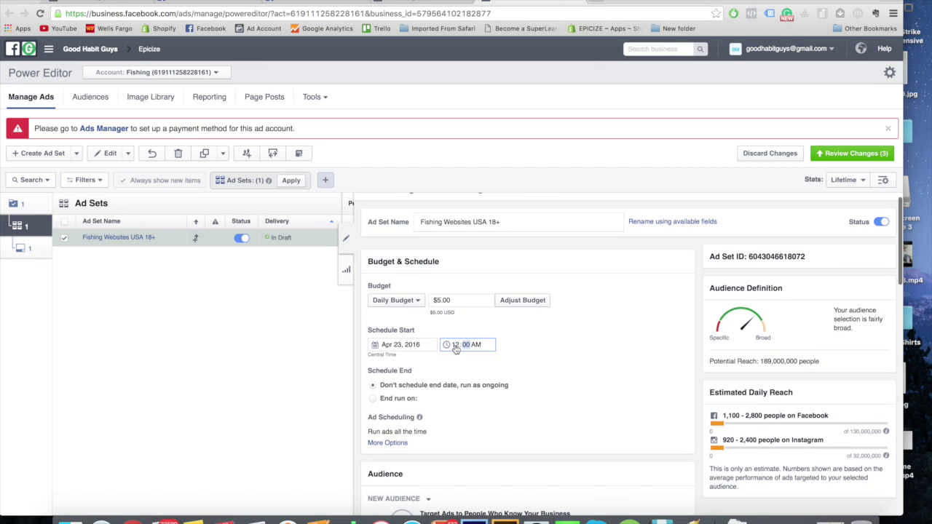
scroll(463, 399, down, 5)
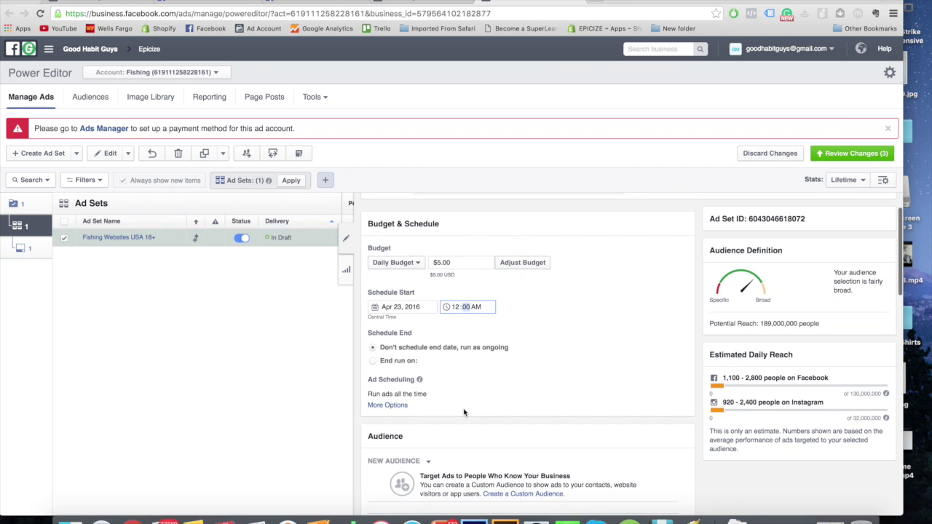
scroll(465, 395, down, 4)
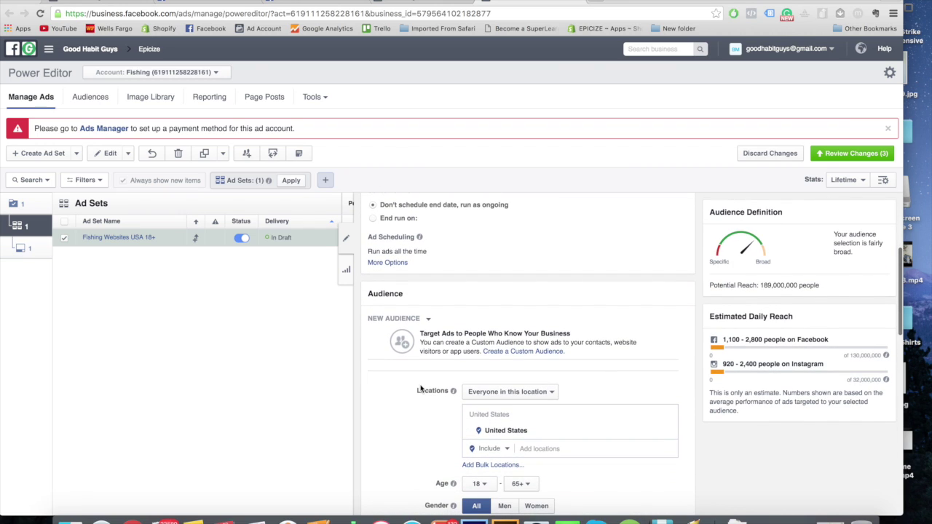
scroll(418, 337, down, 5)
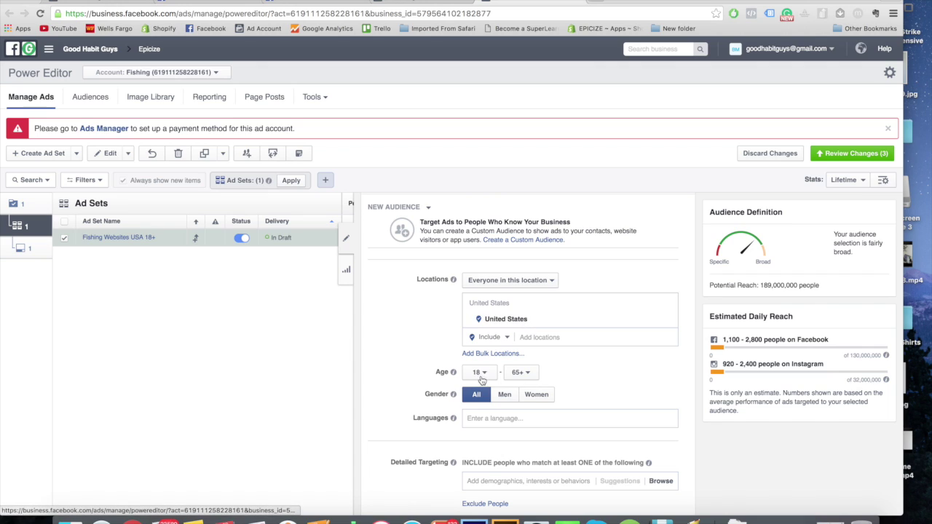
scroll(381, 364, down, 3)
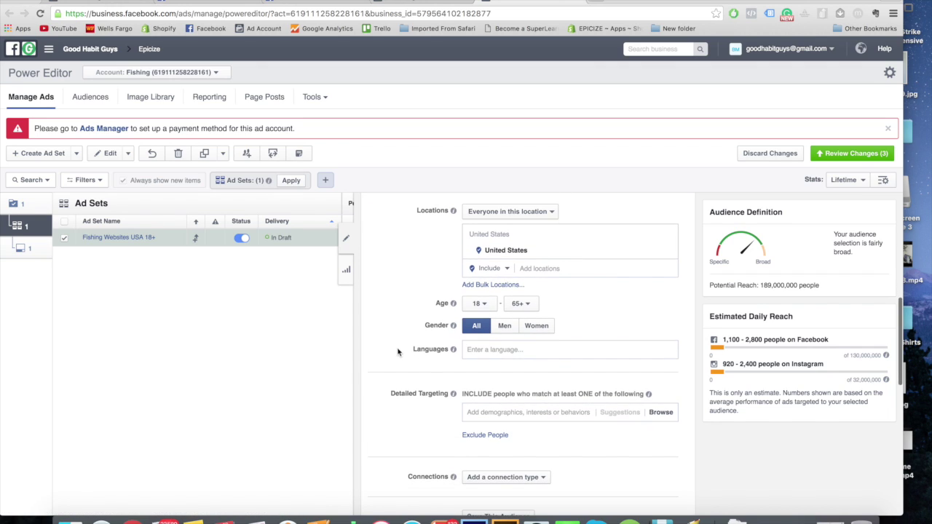
scroll(426, 405, down, 3)
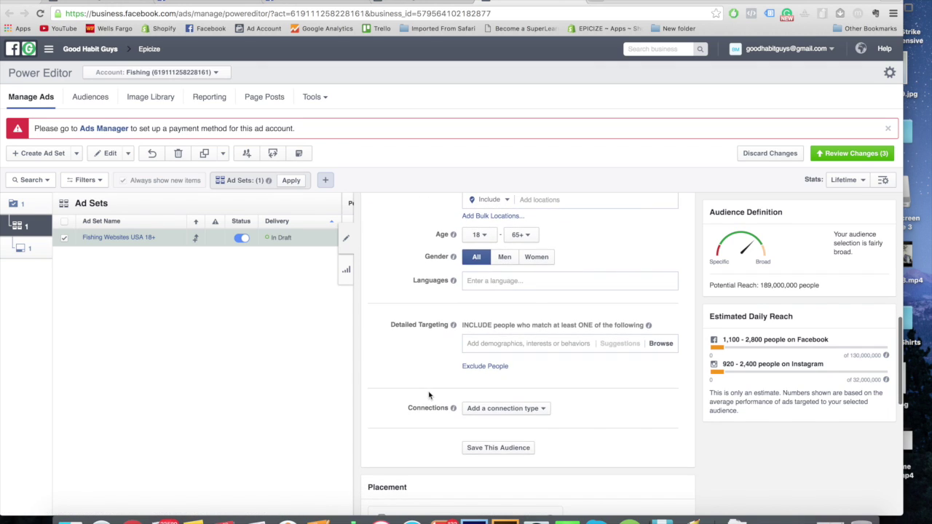
click(484, 345)
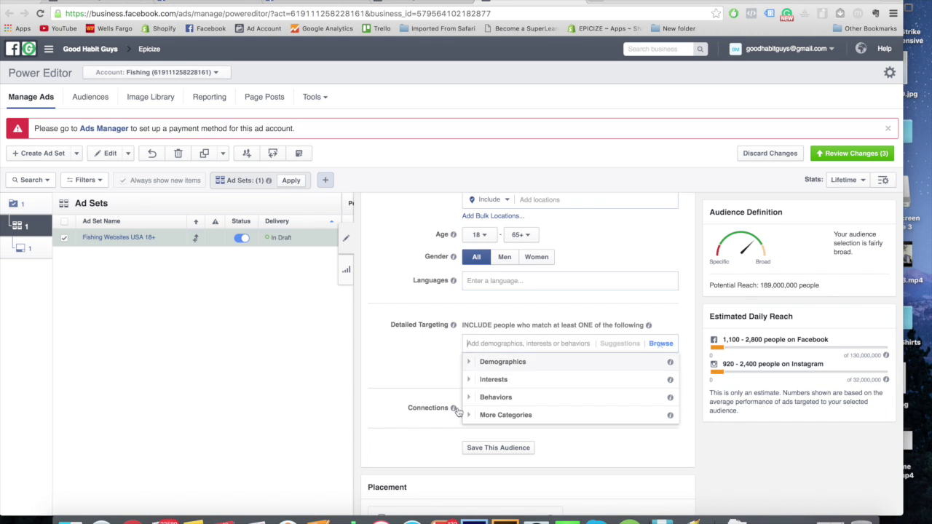
click(305, 502)
drag(263, 113, 250, 306)
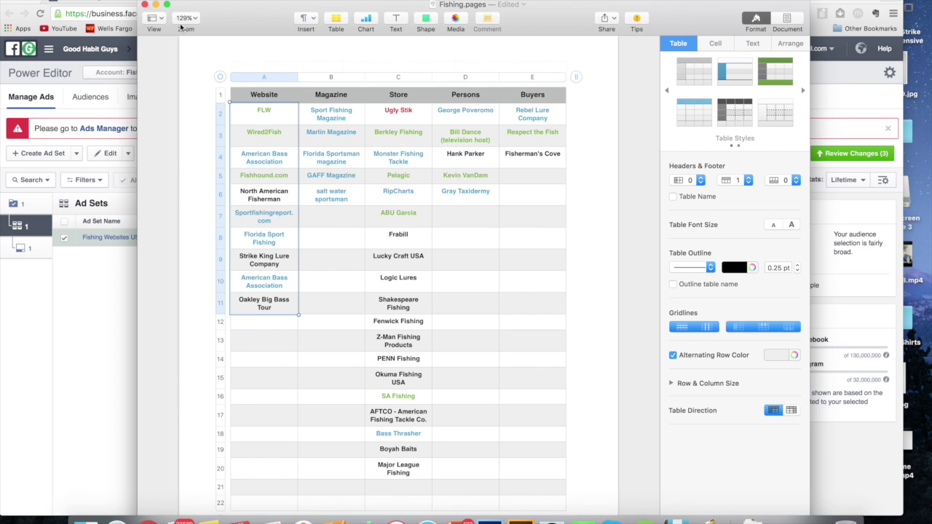
click(155, 5)
click(553, 343)
key(super+v)
key(super+a)
key(BackSpace)
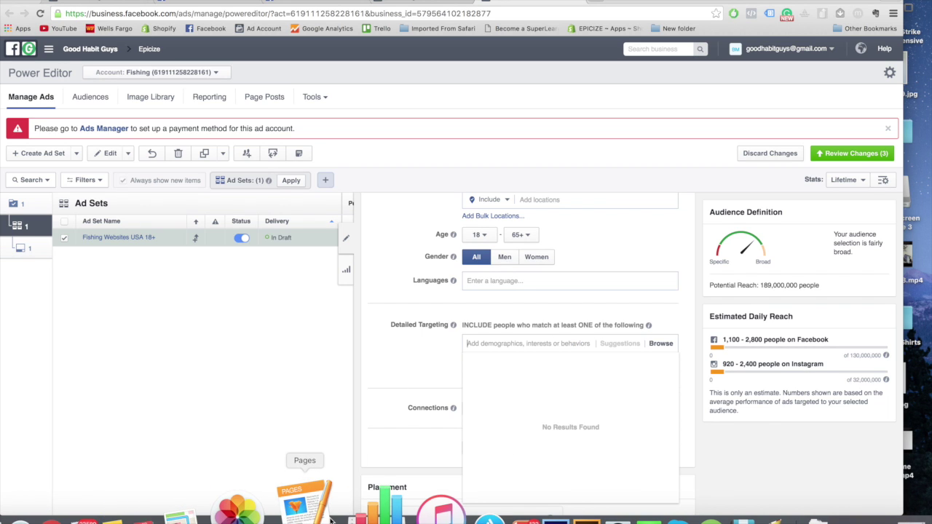
- Take the first website interest, FLW, from the Pages table and add it to the ad set's detailed targeting
click(306, 499)
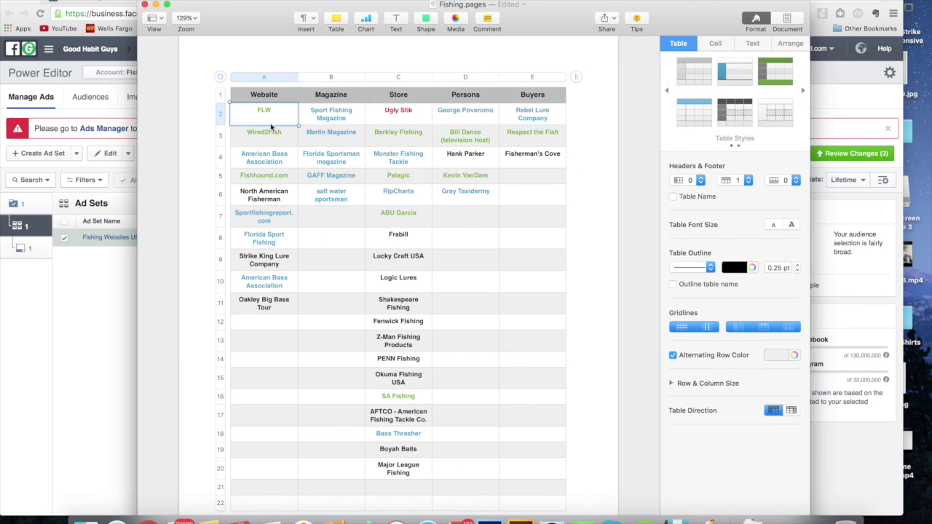
click(823, 122)
text(FLW)
click(510, 366)
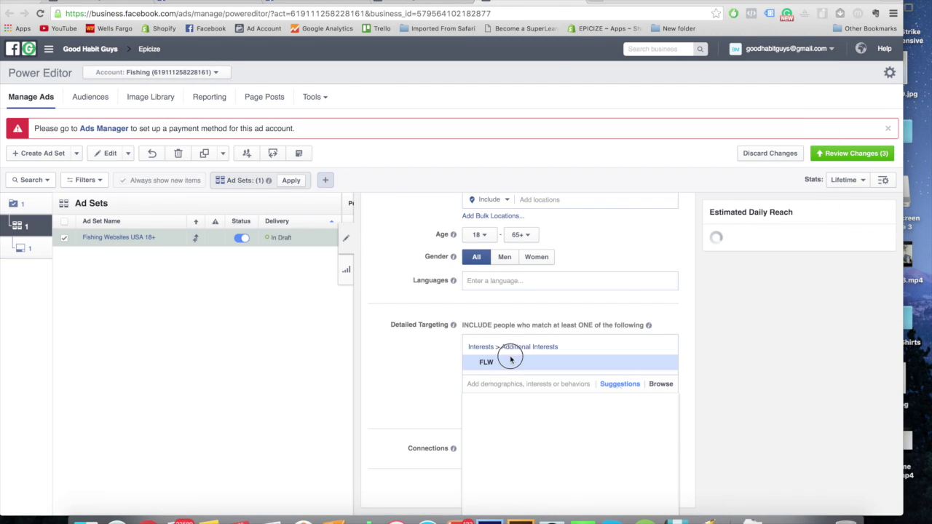
- Copy Wired2Fish from the Website column in Pages and add it as a targeted interest in Power Editor
click(351, 498)
click(270, 132)
key(super+c)
click(849, 106)
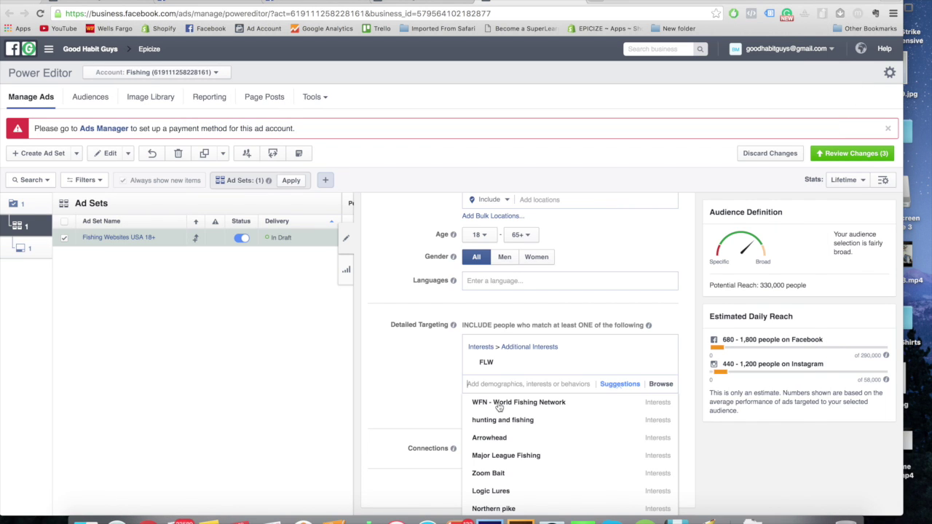
key(super+v)
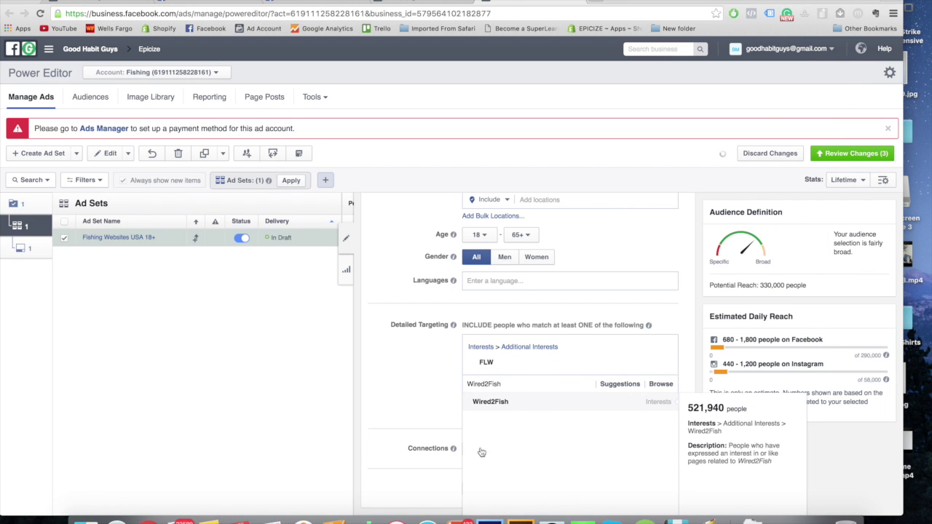
click(502, 401)
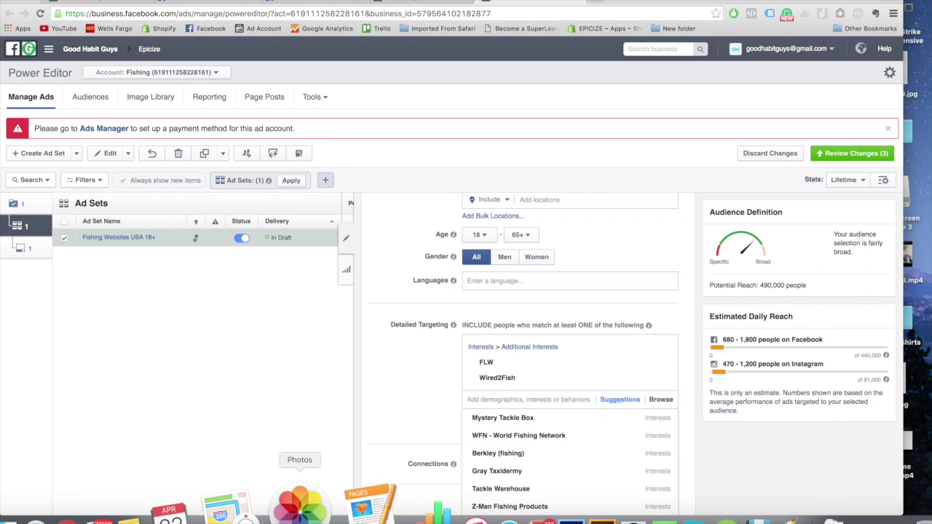
- Copy American Bass Association from the Website column in Pages and add it to the ad set's targeted interests
click(298, 502)
click(284, 166)
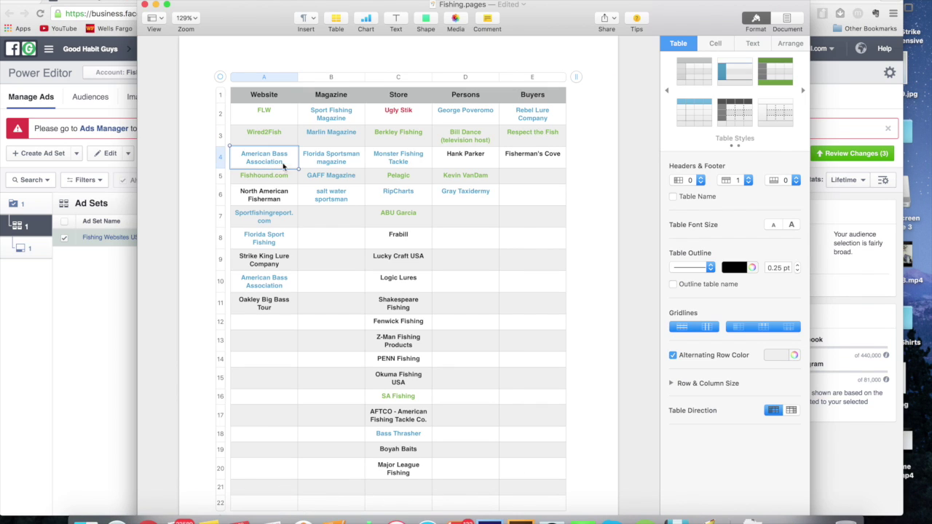
click(837, 131)
key(super+v)
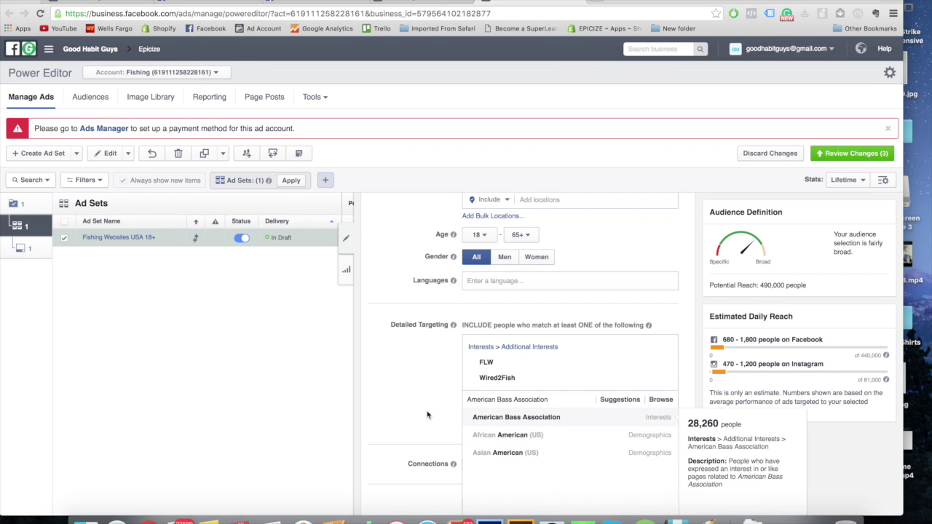
key(Return)
scroll(431, 430, down, 2)
scroll(435, 368, down, 1)
click(434, 355)
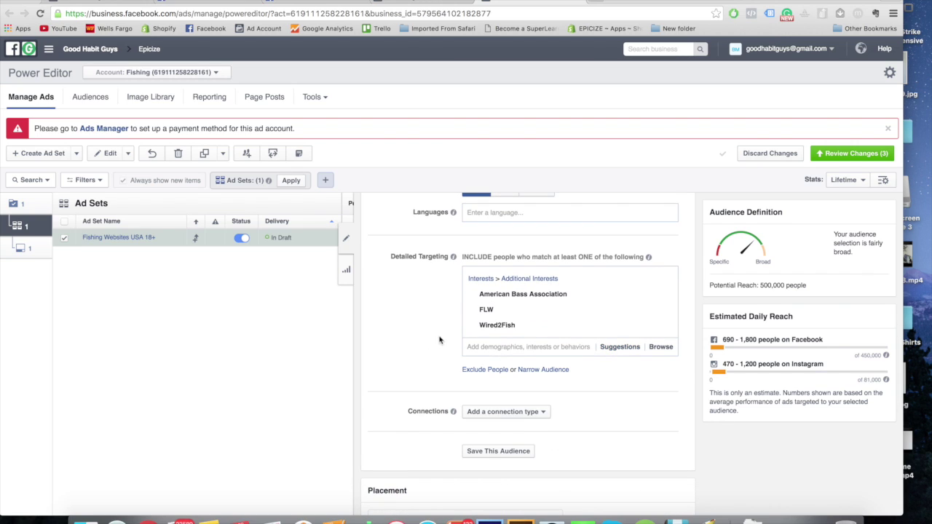
- Exclude Instagram and Desktop Right Column from the ad set's placements
scroll(411, 389, down, 2)
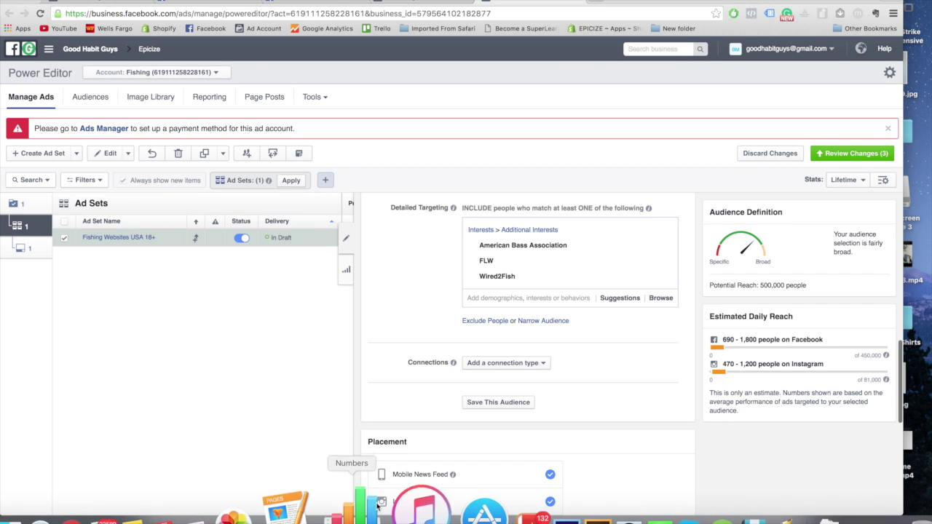
scroll(416, 357, down, 4)
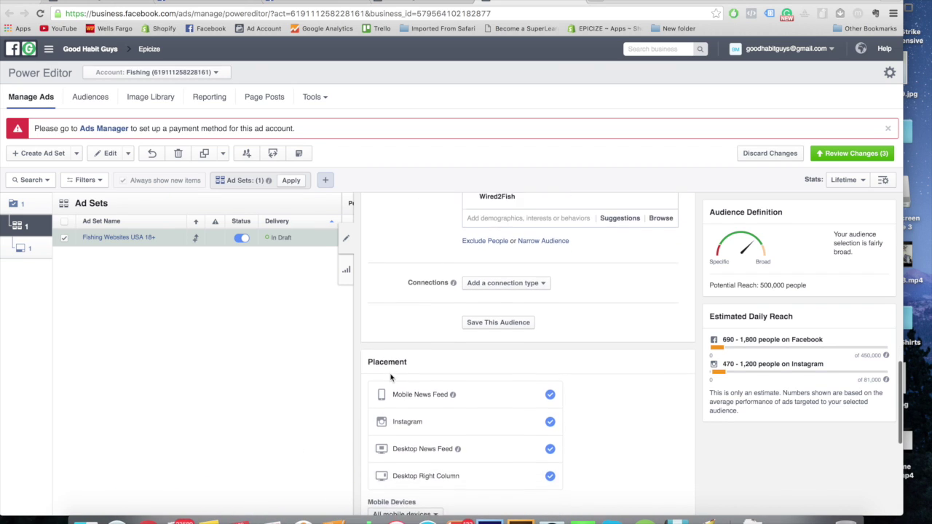
click(551, 372)
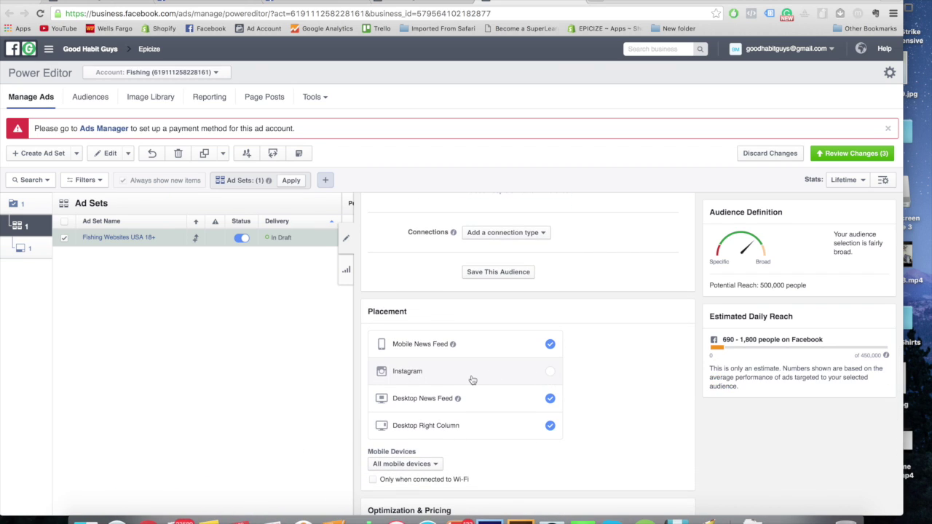
click(550, 426)
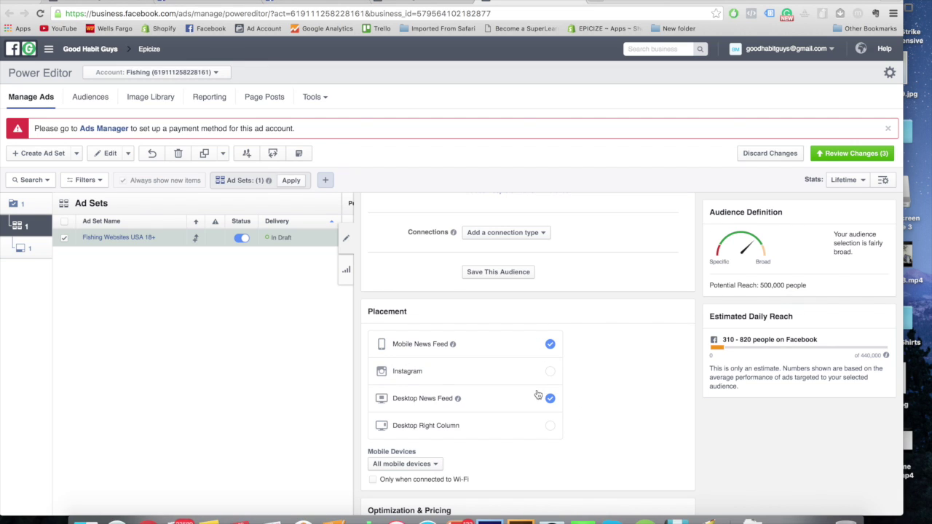
- Review the ad set's optimization, bid and delivery settings along with its audience and placements
scroll(572, 414, down, 5)
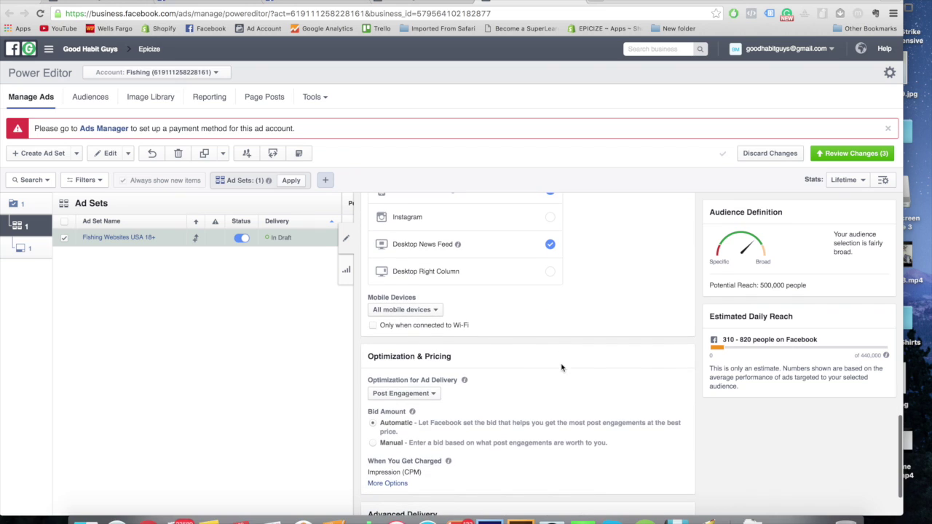
scroll(451, 353, down, 2)
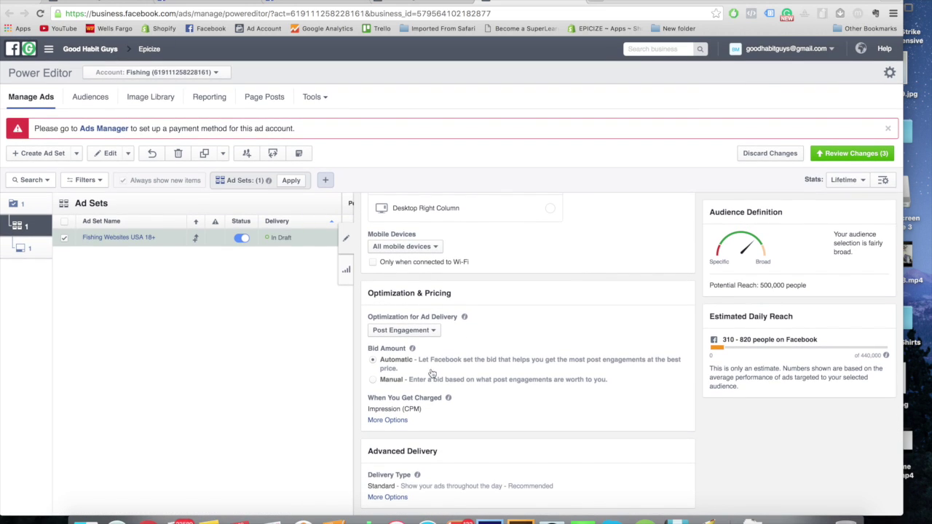
scroll(426, 357, up, 20)
scroll(415, 334, down, 12)
scroll(478, 381, up, 15)
scroll(473, 366, down, 8)
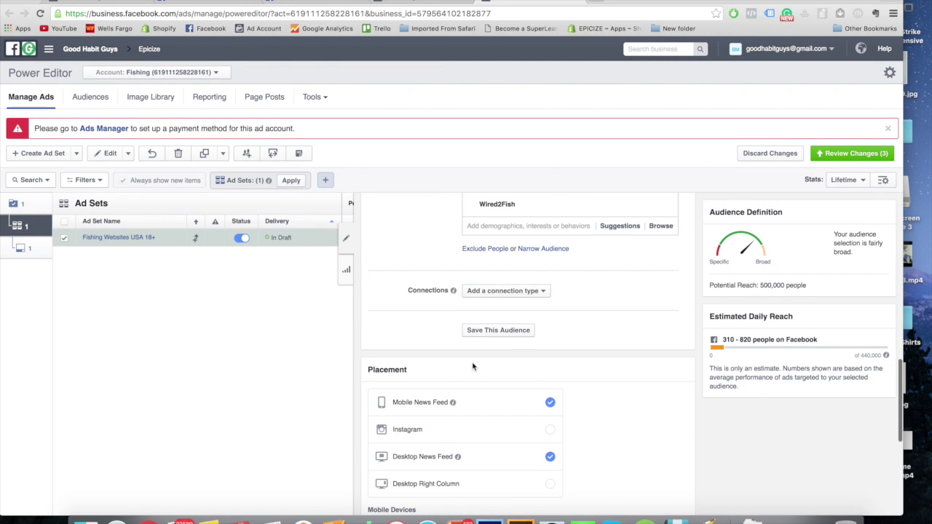
scroll(473, 366, down, 4)
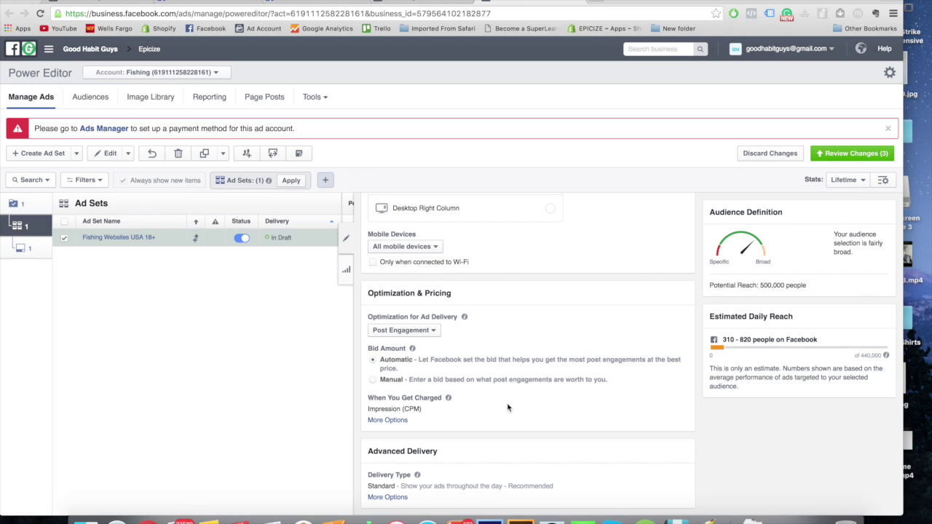
scroll(457, 295, up, 2)
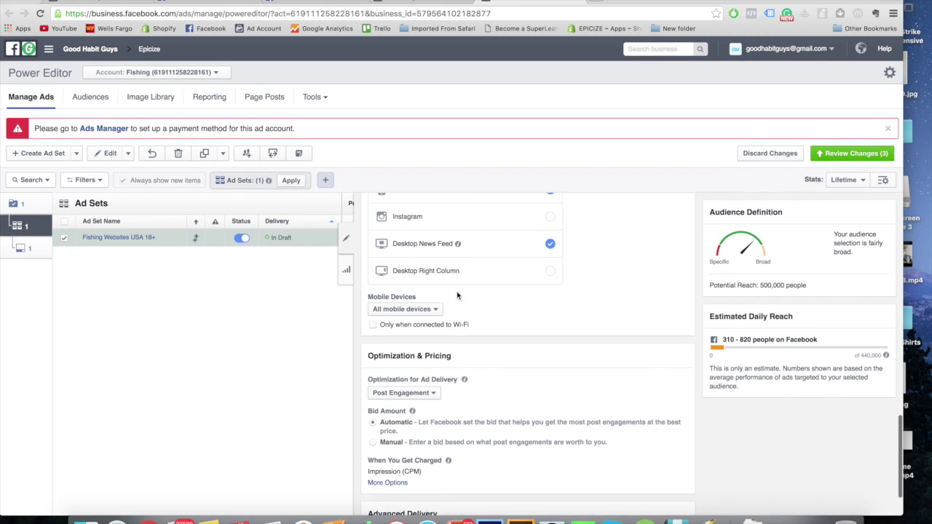
scroll(458, 295, up, 1)
- Close the ad set editor and open the Fishing Websites USA 18+ ad for editing at its destination settings
click(346, 238)
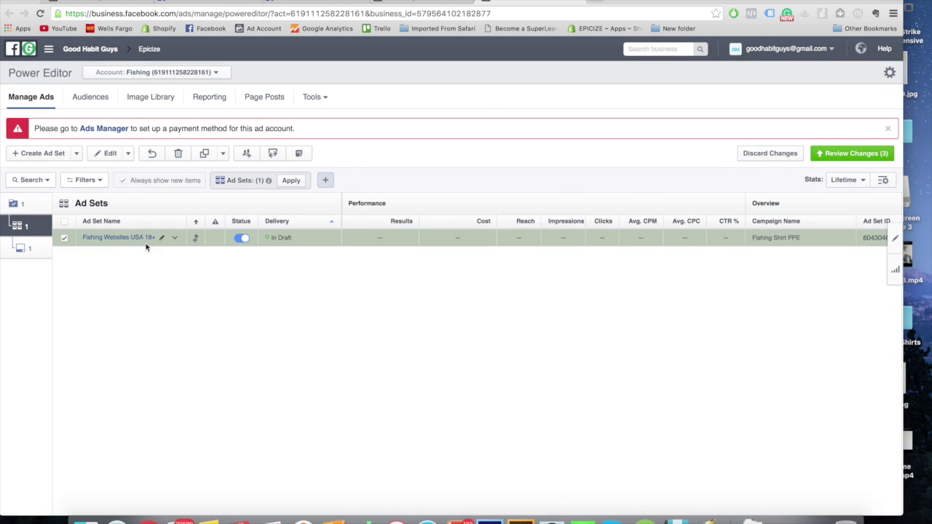
click(45, 256)
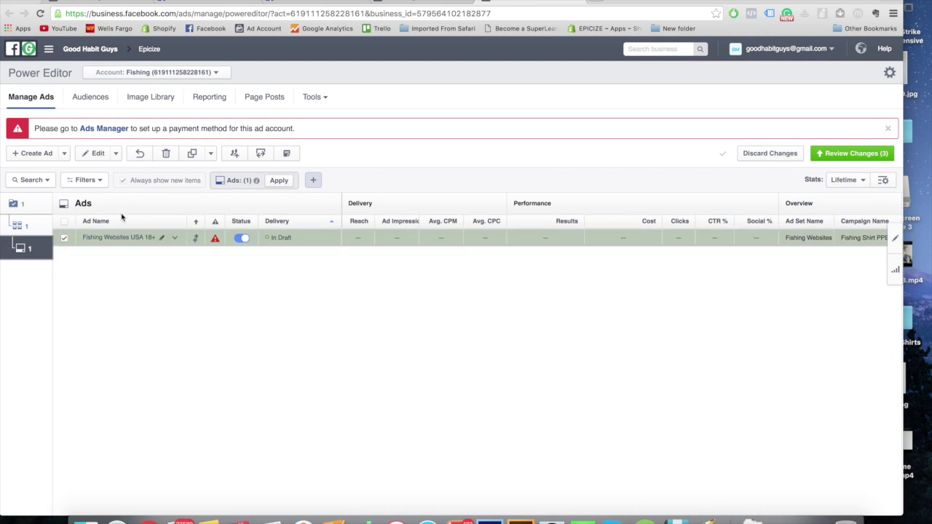
click(99, 156)
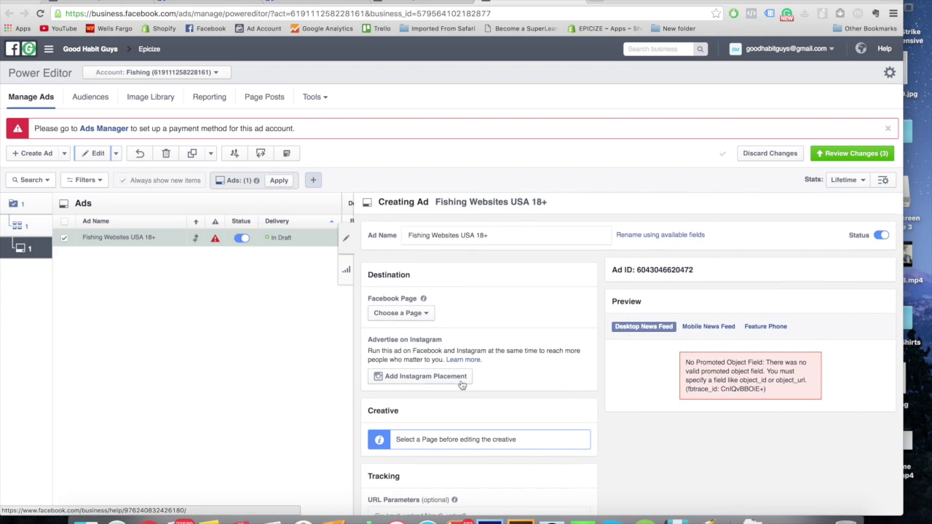
scroll(462, 385, down, 2)
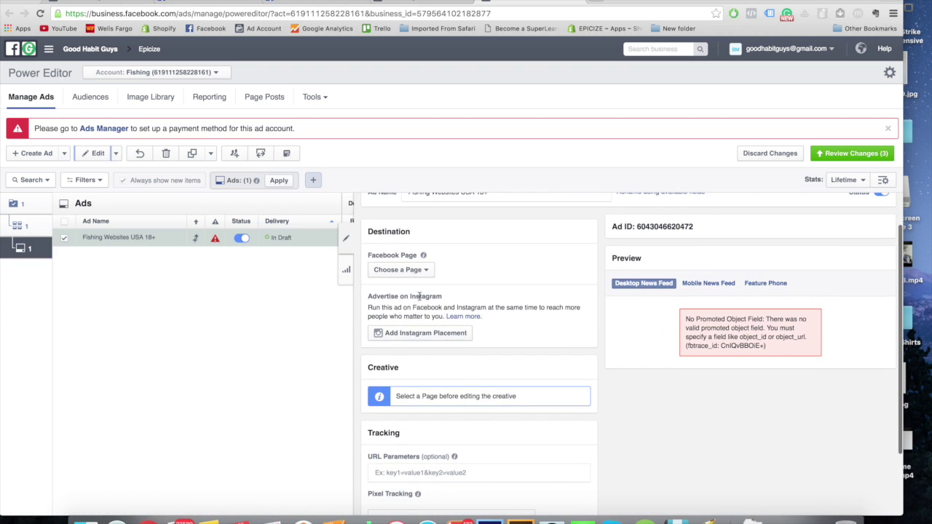
- Check the ad's creative and tracking sections, and return to the ad sets list
scroll(420, 297, down, 4)
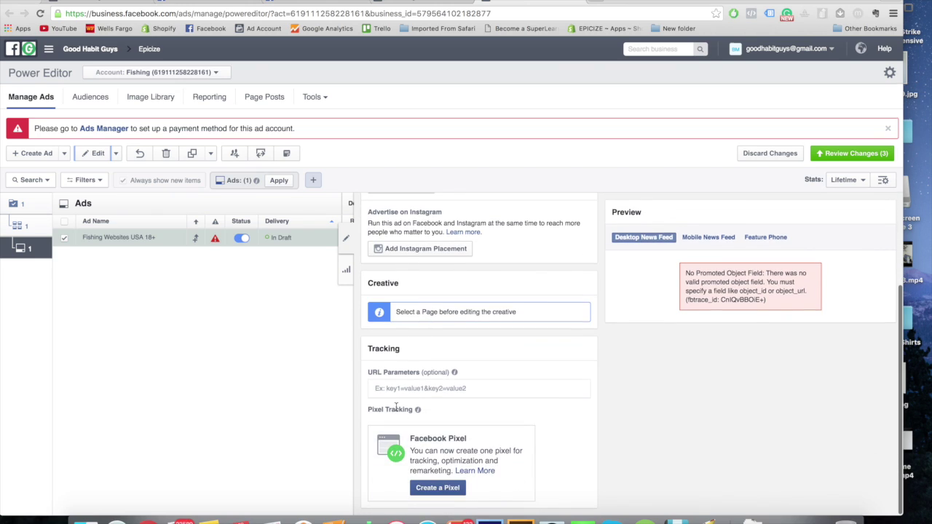
click(349, 245)
click(18, 225)
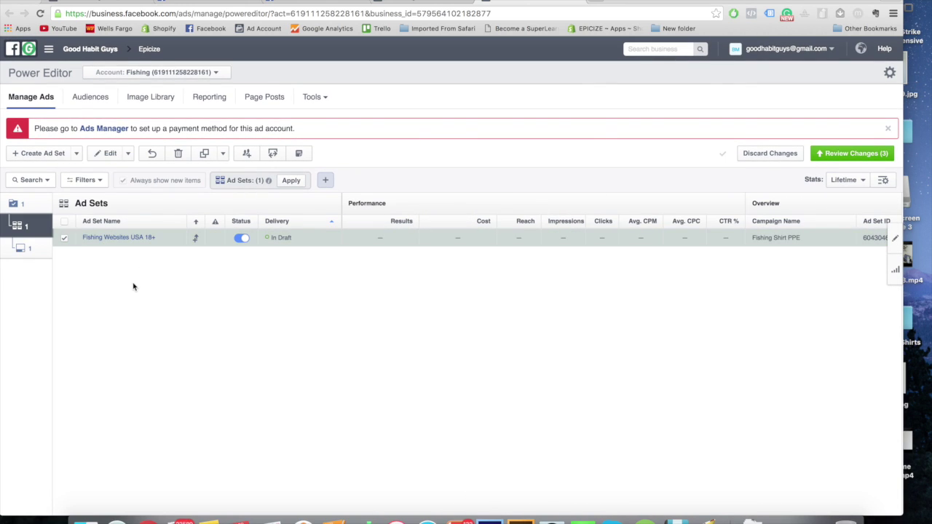
- Create a new ad set named Fishing Magazines USA 18+ in the existing Fishing Shirt PPE campaign, without a new ad
click(56, 159)
click(376, 315)
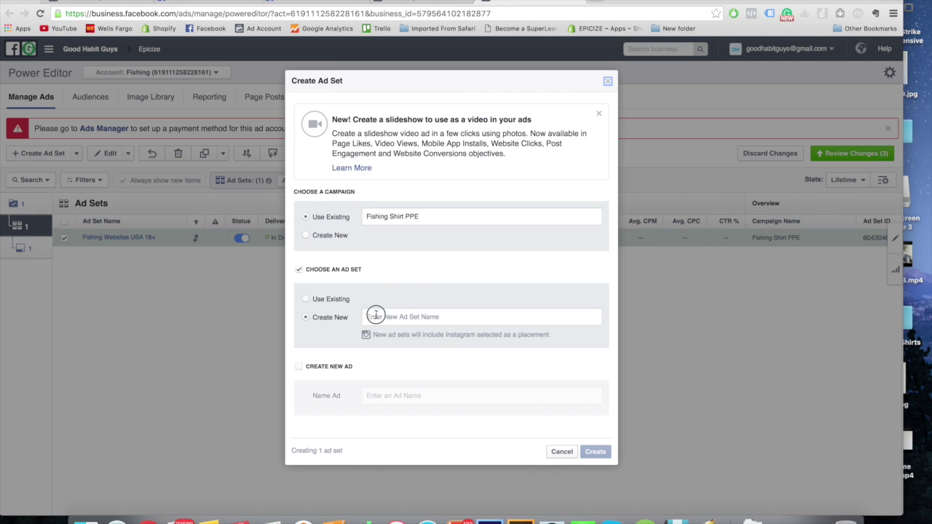
text(Fishing)
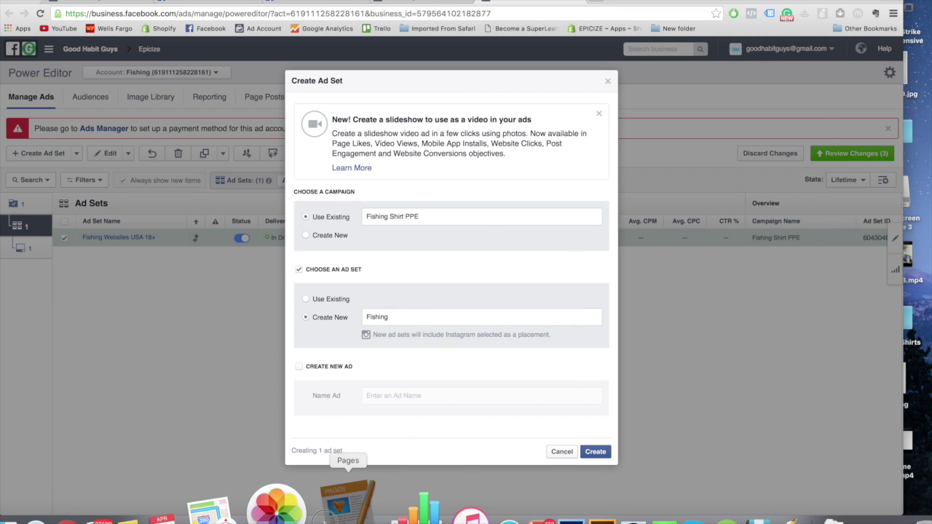
click(325, 520)
click(157, 5)
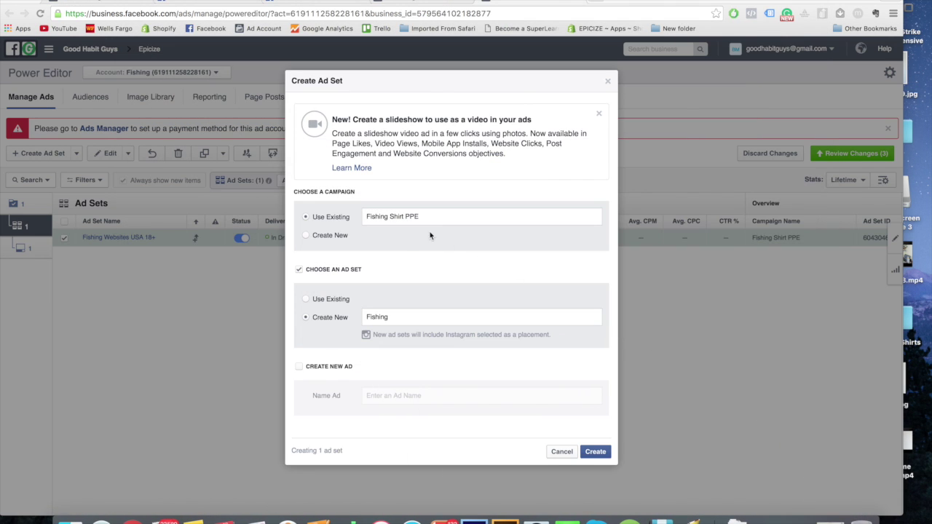
click(408, 315)
text(M)
key(BackSpace)
text(m)
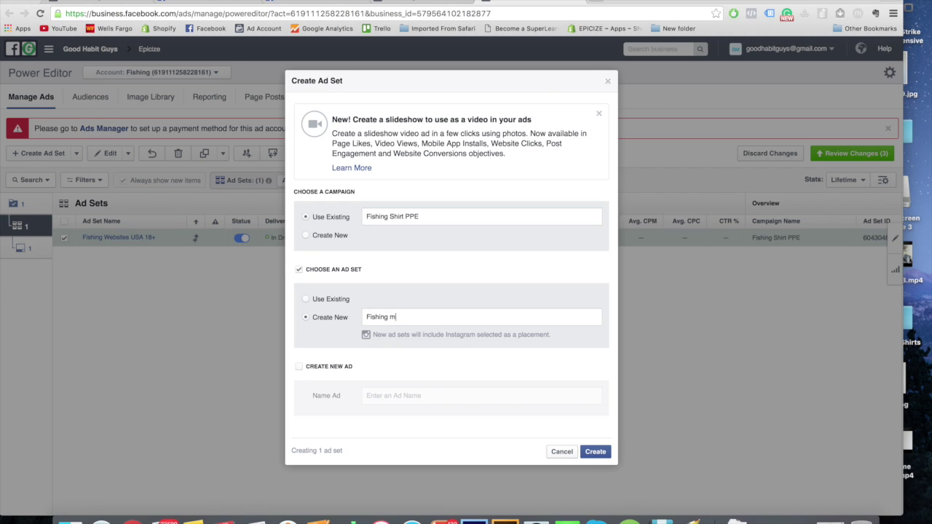
key(BackSpace)
key(BackSpace)
text(Magazines USA 18+)
key(Return)
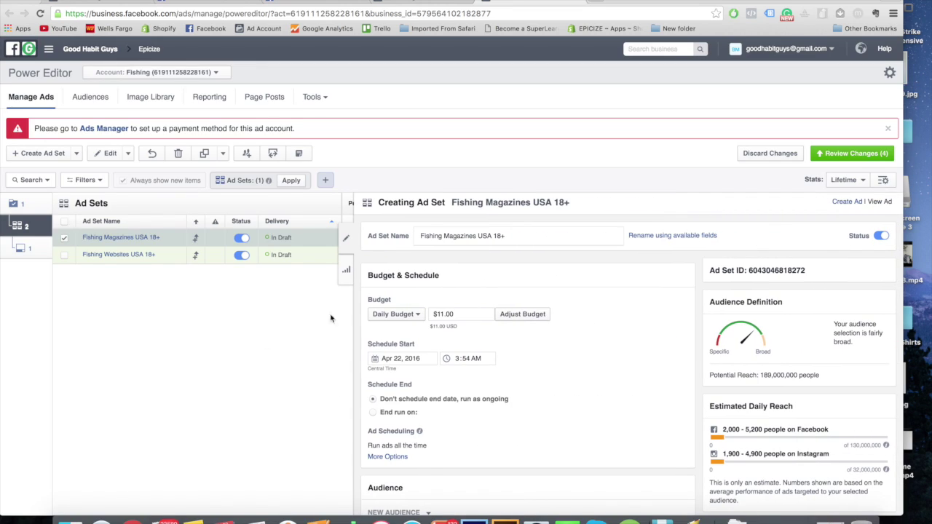
- Set the Fishing Magazines USA 18+ ad set's daily budget to $5
click(461, 314)
triple_click(461, 314)
text($5)
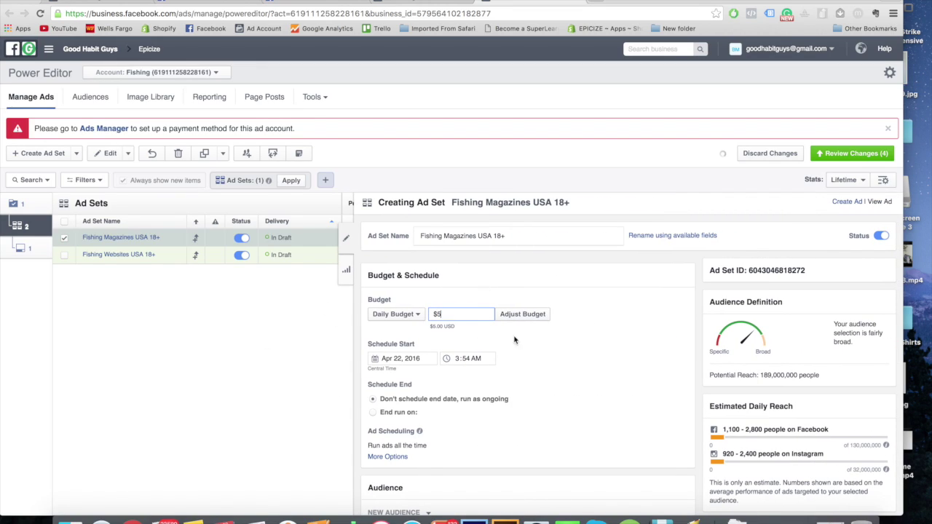
click(551, 365)
- Schedule the ad set to start on April 23, 2016 at 12:00 AM
scroll(460, 370, down, 1)
click(398, 346)
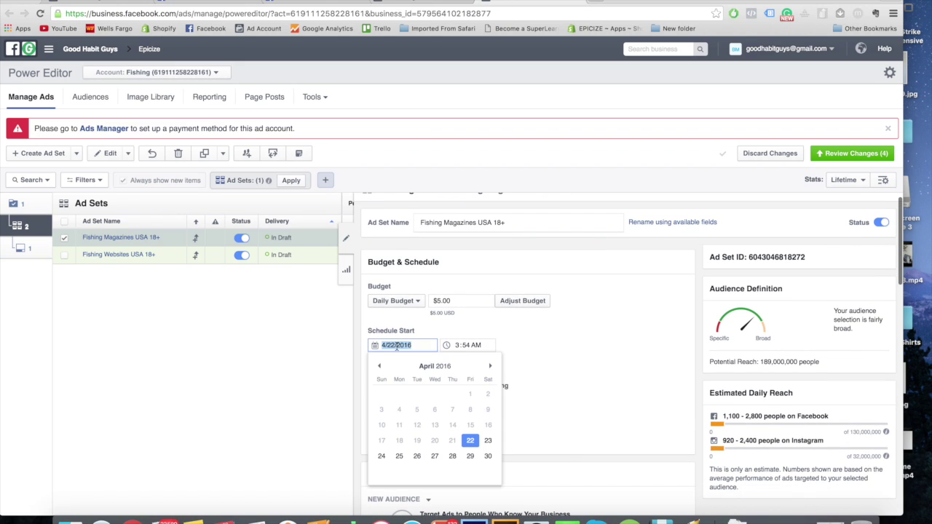
click(487, 442)
click(458, 345)
text(12)
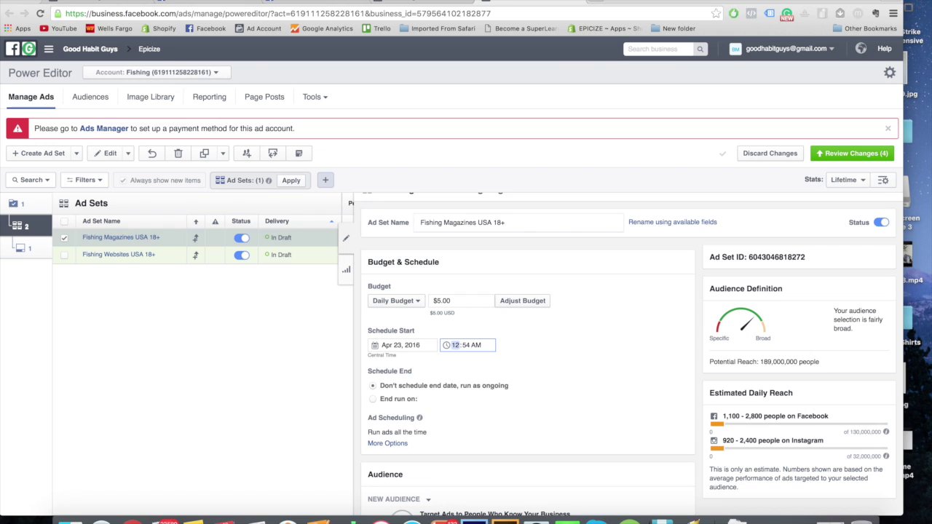
click(467, 348)
text(00)
click(520, 369)
- View the ad set's audience section, and look up the Magazine, Store, Persons and Buyers columns in the Pages interest table
scroll(466, 391, down, 2)
scroll(467, 393, down, 4)
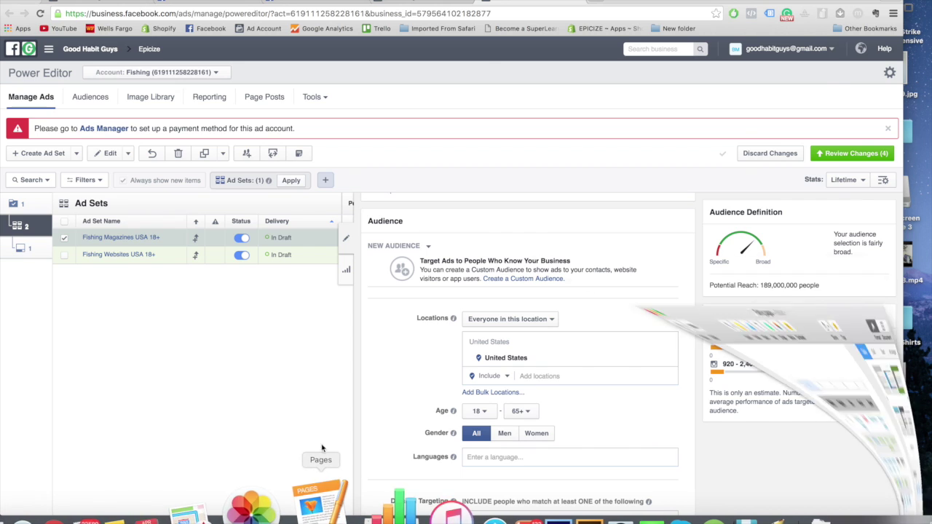
click(316, 519)
drag(337, 117, 340, 185)
click(340, 183)
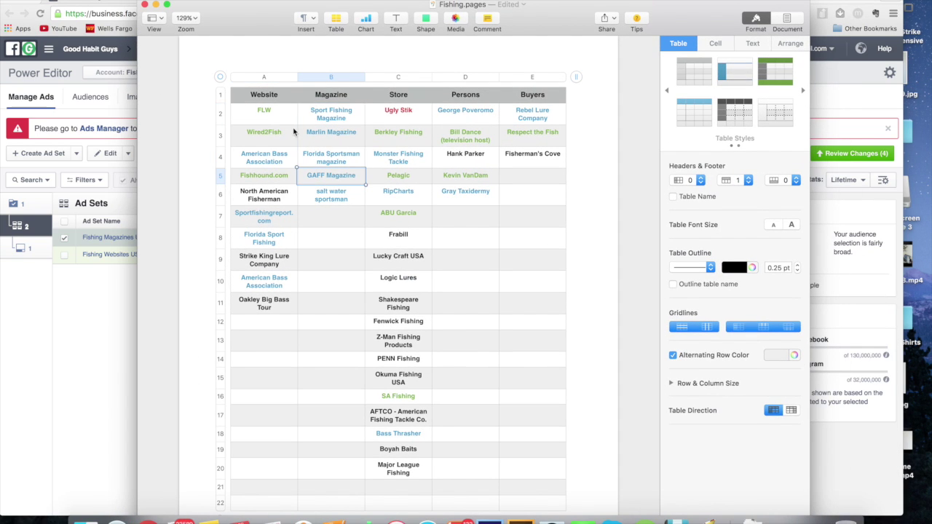
click(390, 102)
click(471, 101)
click(528, 99)
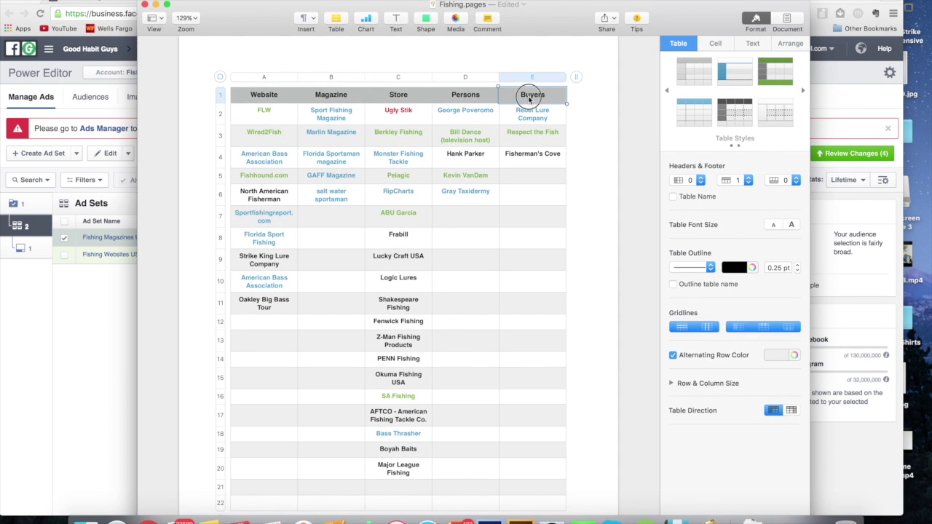
click(504, 153)
click(156, 5)
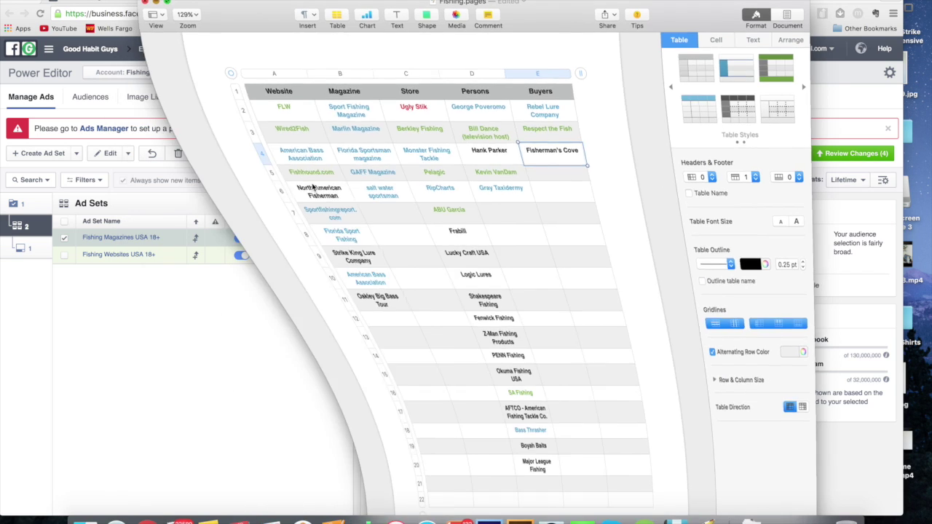
- Recheck the ad set's budget and schedule, and review all interest categories in the Pages table, including the Store entries
scroll(487, 306, up, 5)
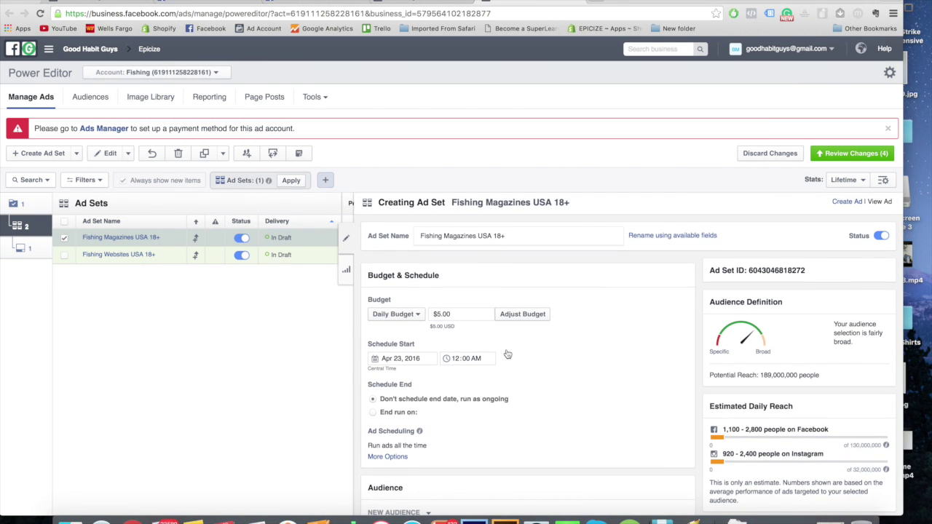
click(347, 246)
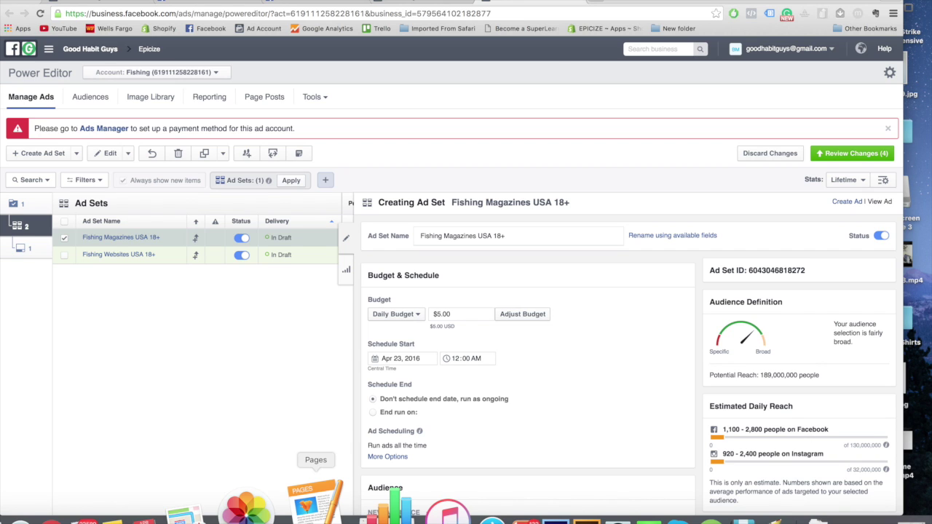
click(316, 501)
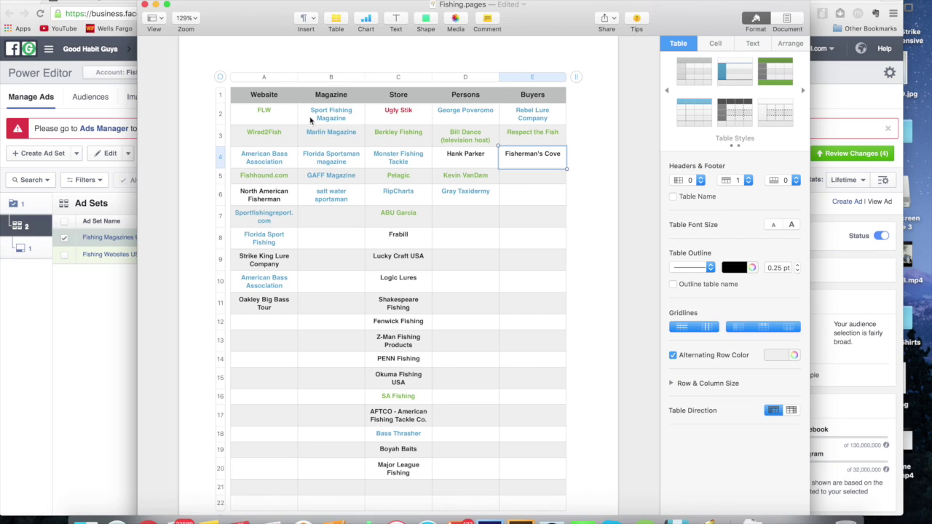
click(265, 100)
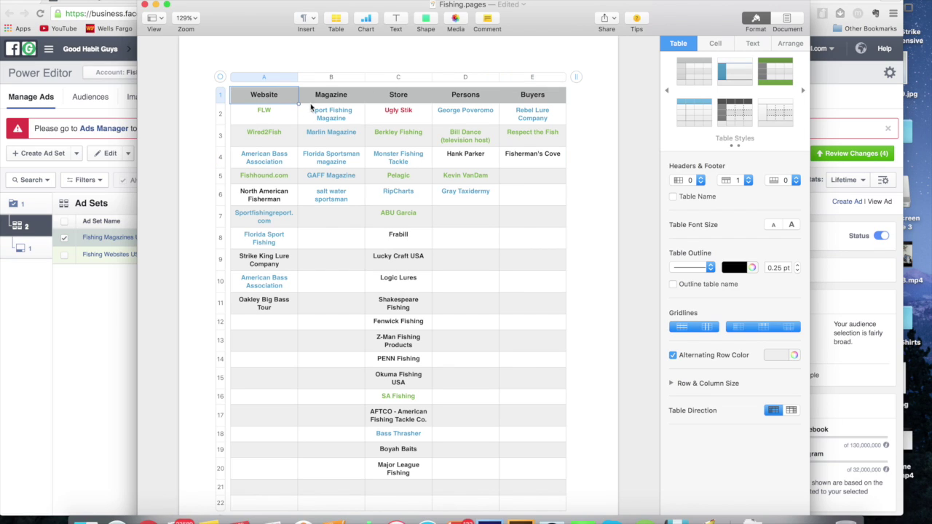
click(393, 93)
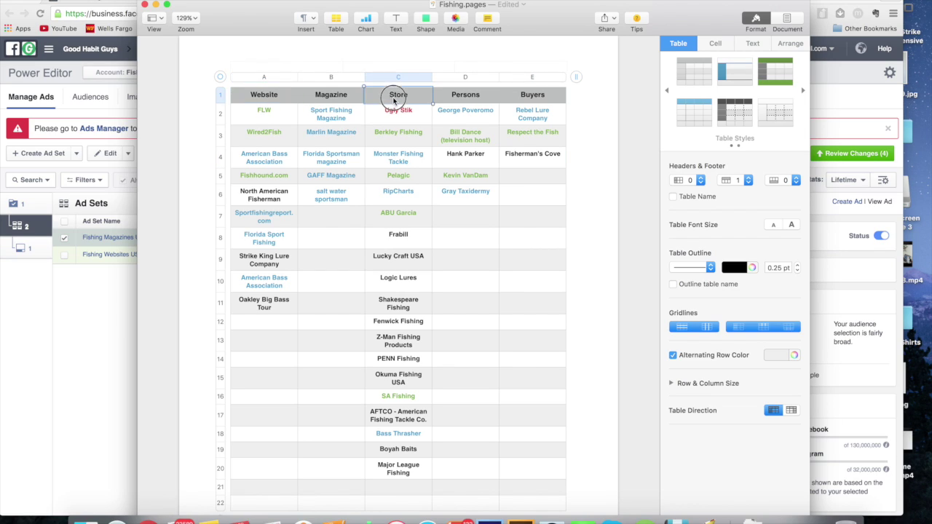
click(481, 98)
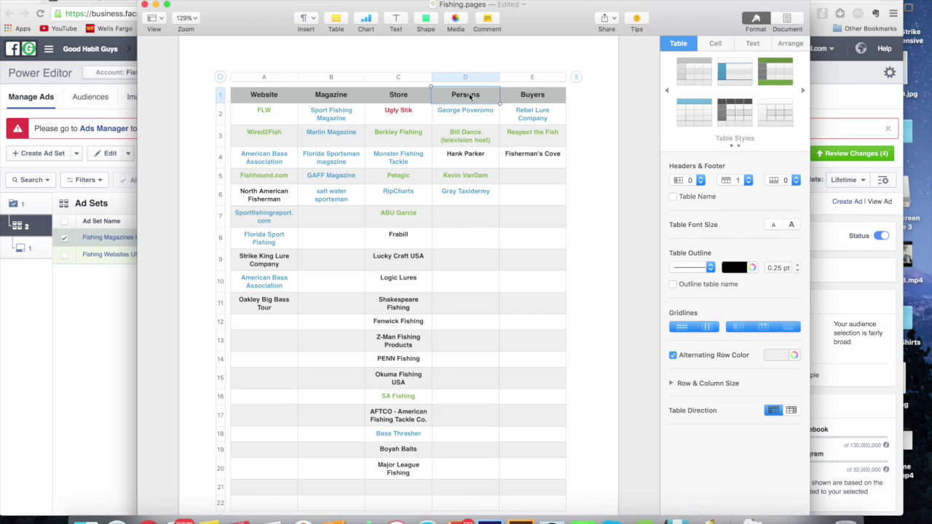
click(377, 101)
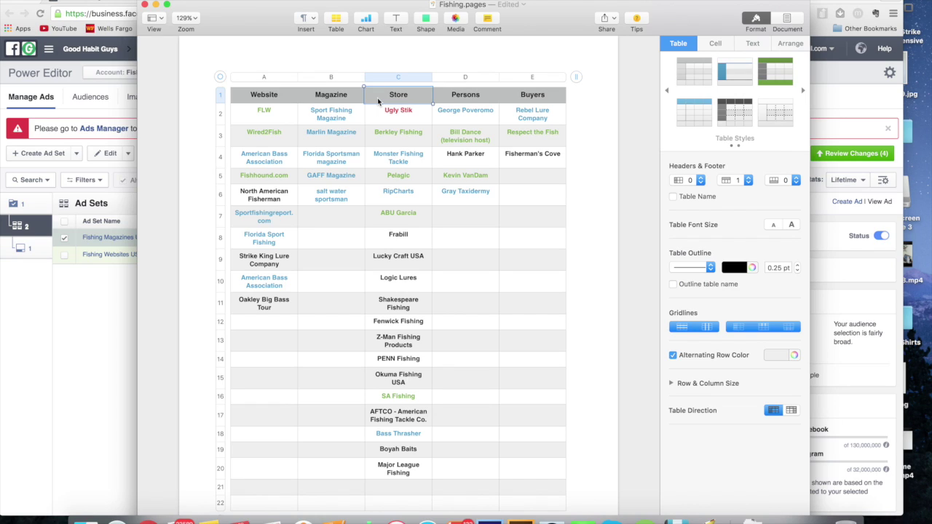
drag(275, 101, 532, 475)
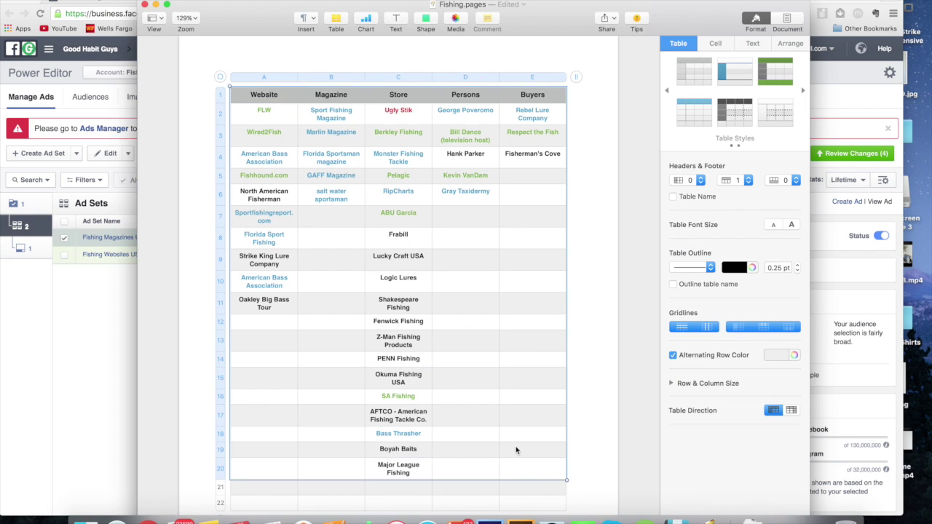
click(474, 380)
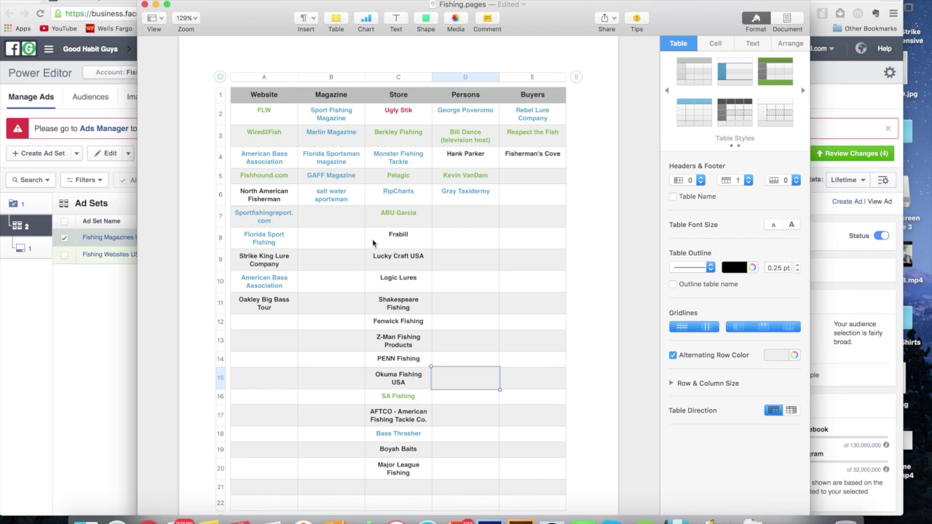
click(402, 121)
click(403, 195)
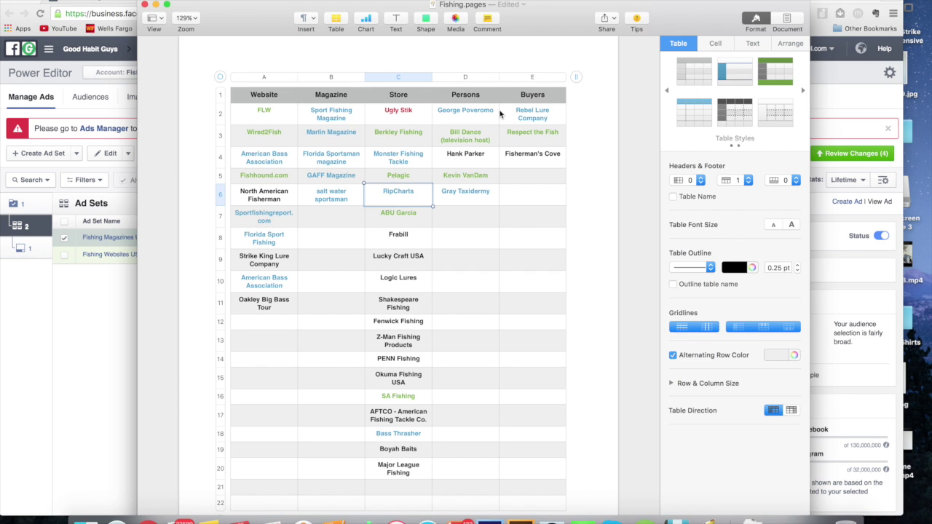
click(644, 3)
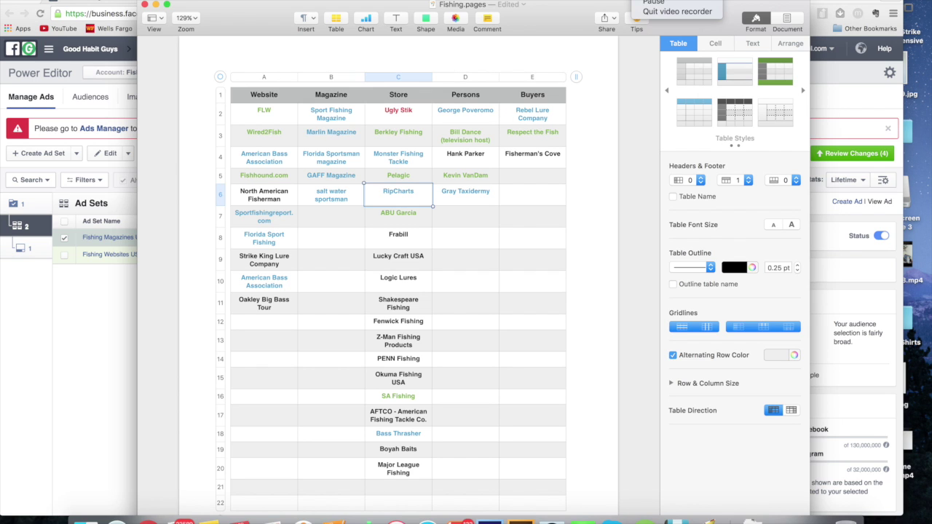